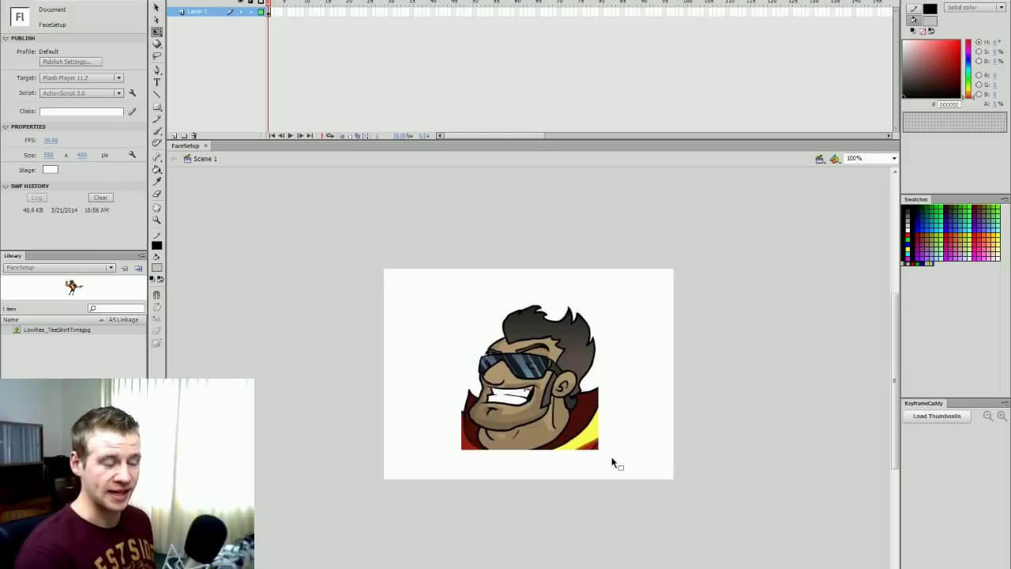
left_click(586, 422)
left_click(639, 360)
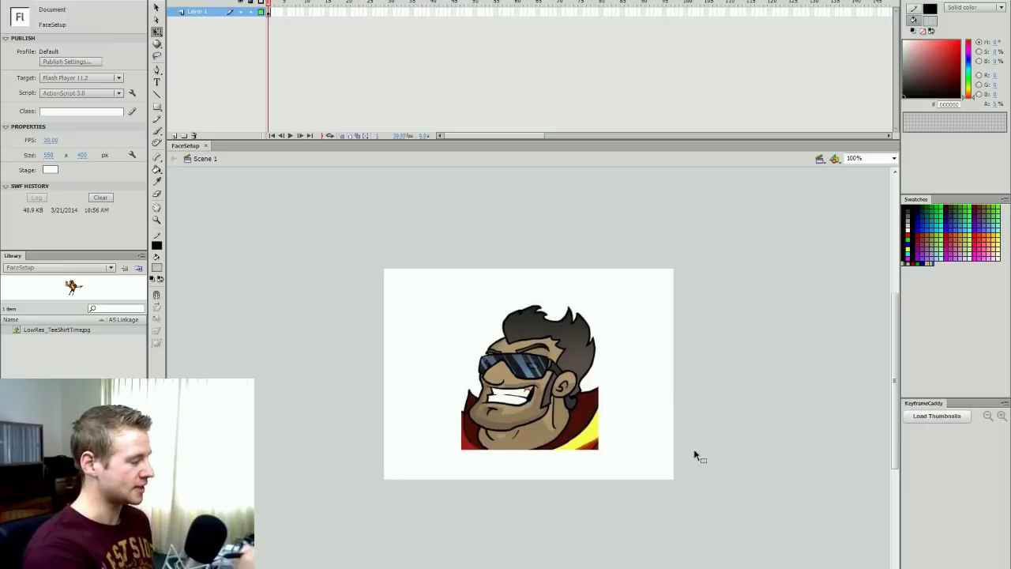
left_click(549, 365)
left_click(653, 349)
Step: Zoom in on the cartoon face image and break it apart into an editable shape
key("z")
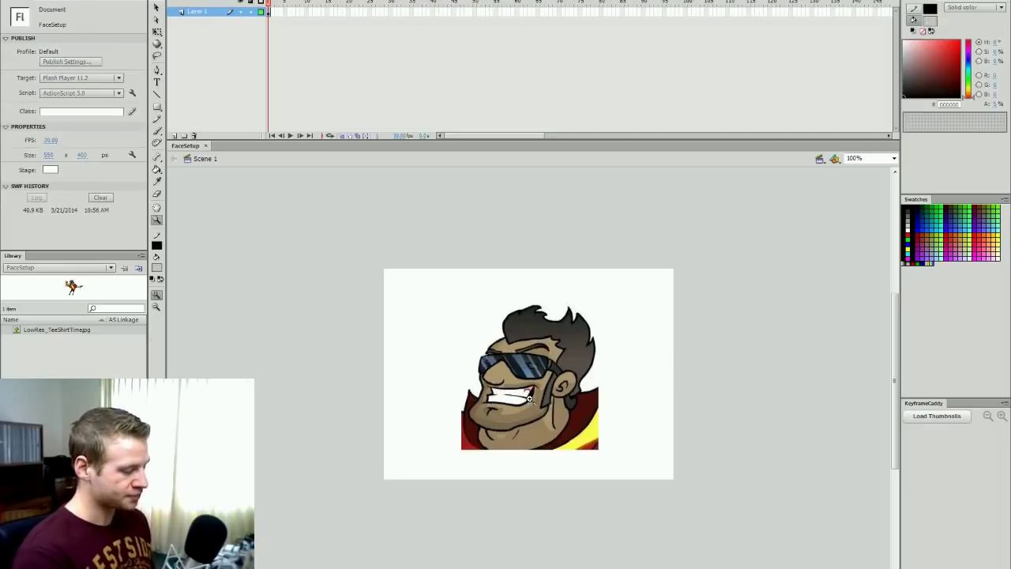
left_click(531, 399)
key("q")
left_click_drag(895, 370, 894, 346)
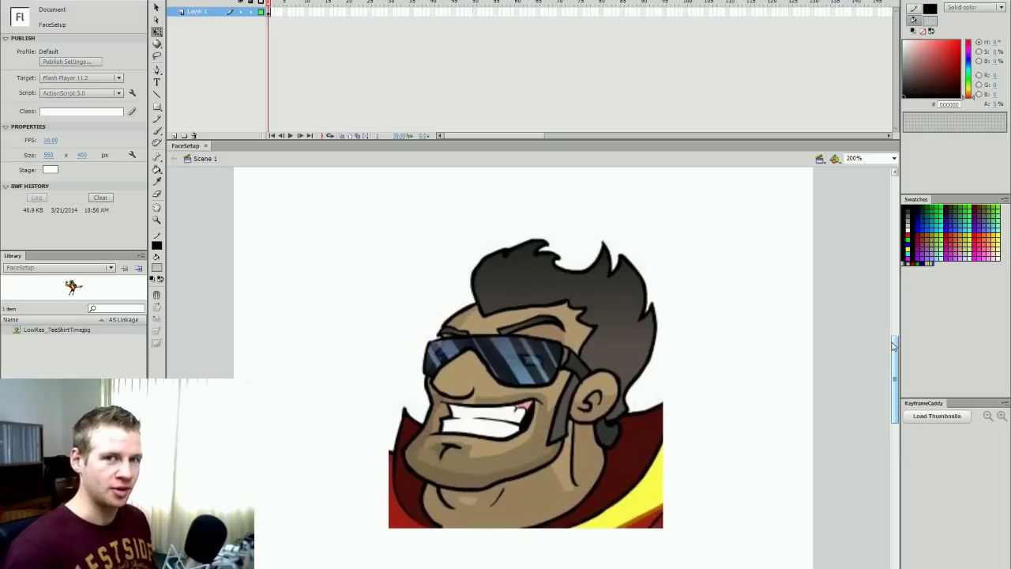
left_click(636, 352)
key("ctrl+b")
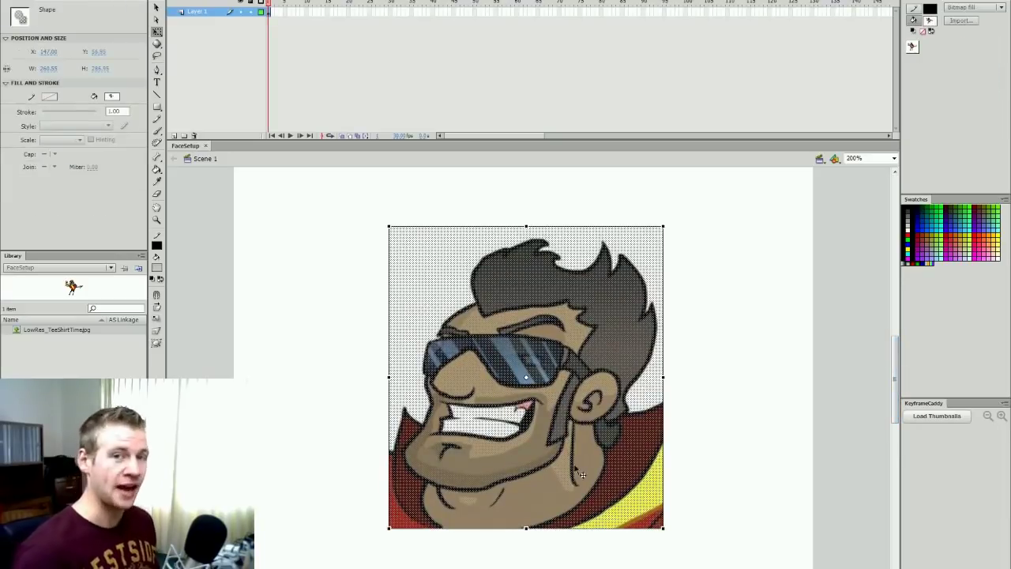
Step: Convert the broken-apart face shape to a Graphic symbol named DoucheHead
key("F8")
left_click_drag(549, 227, 657, 139)
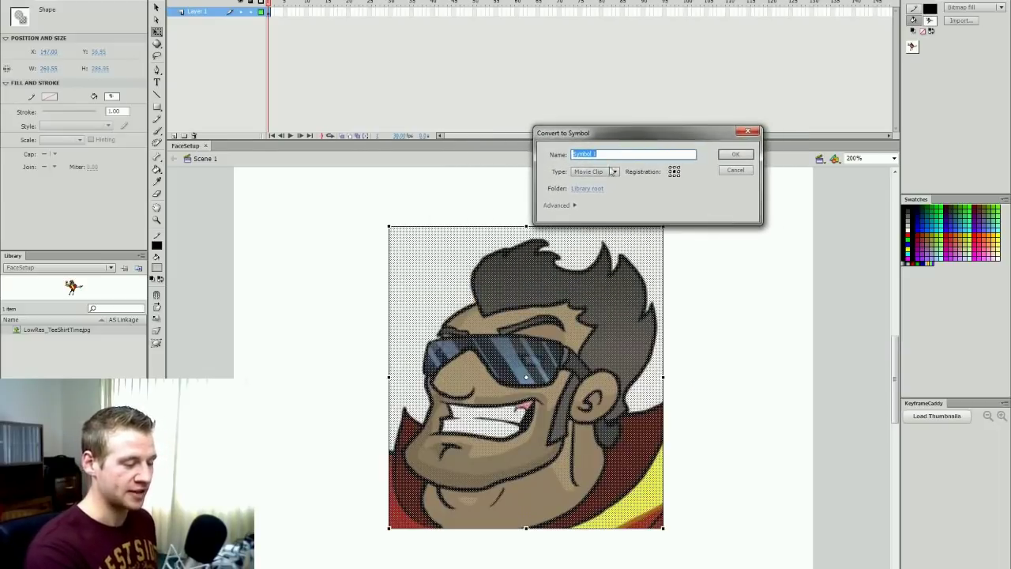
left_click(614, 173)
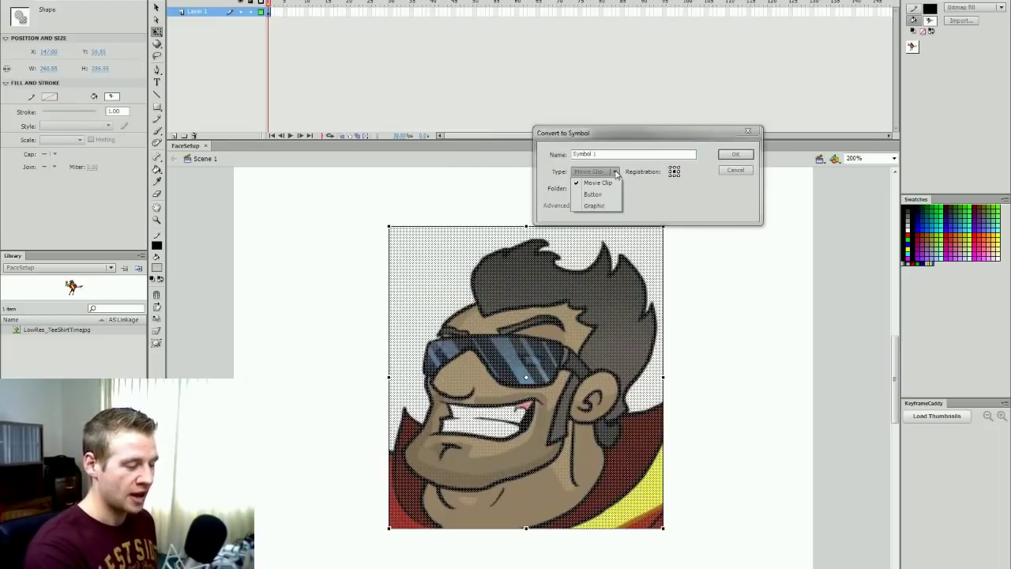
left_click(594, 206)
double_click(595, 153)
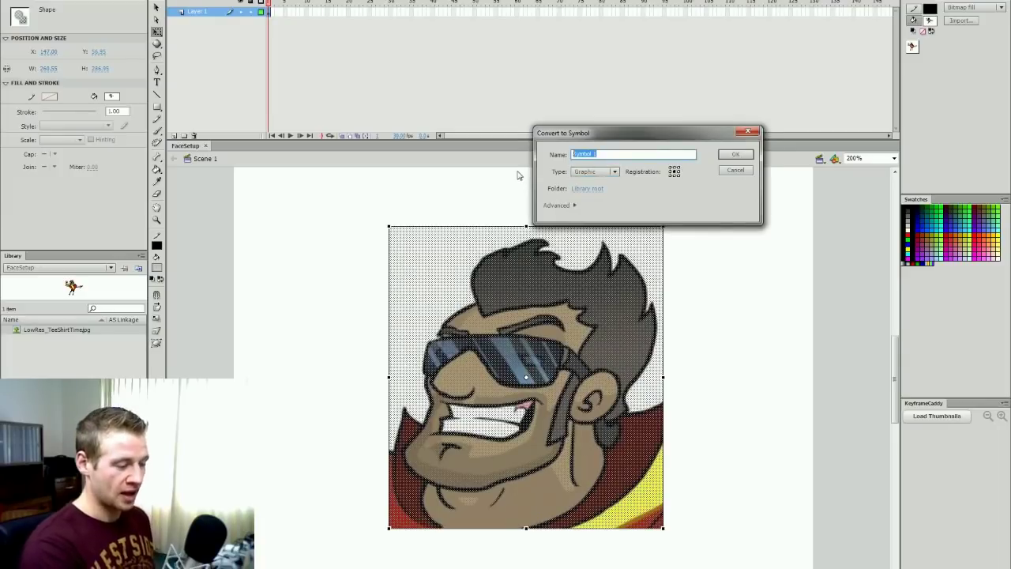
type("DoucheHead")
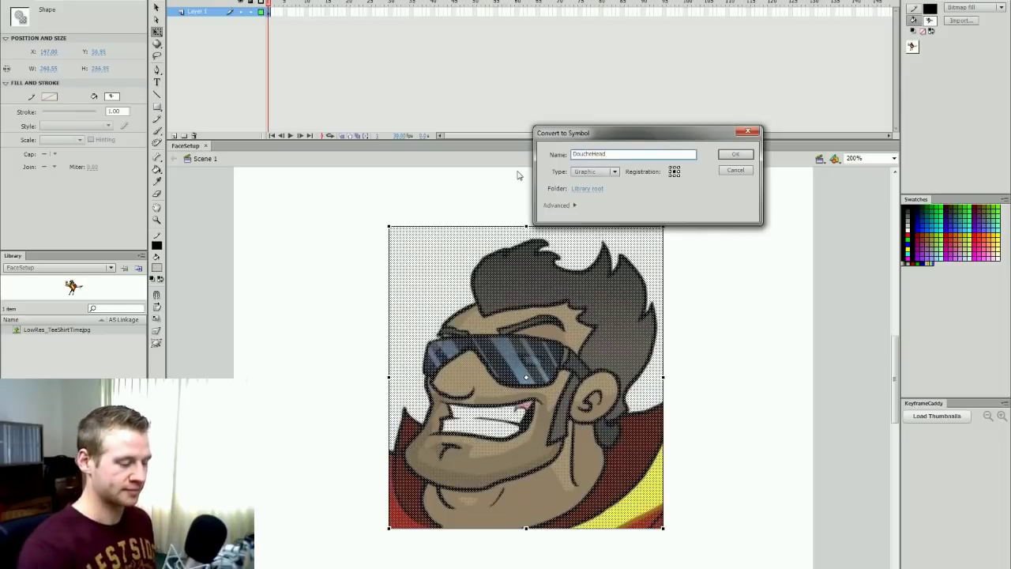
left_click(735, 154)
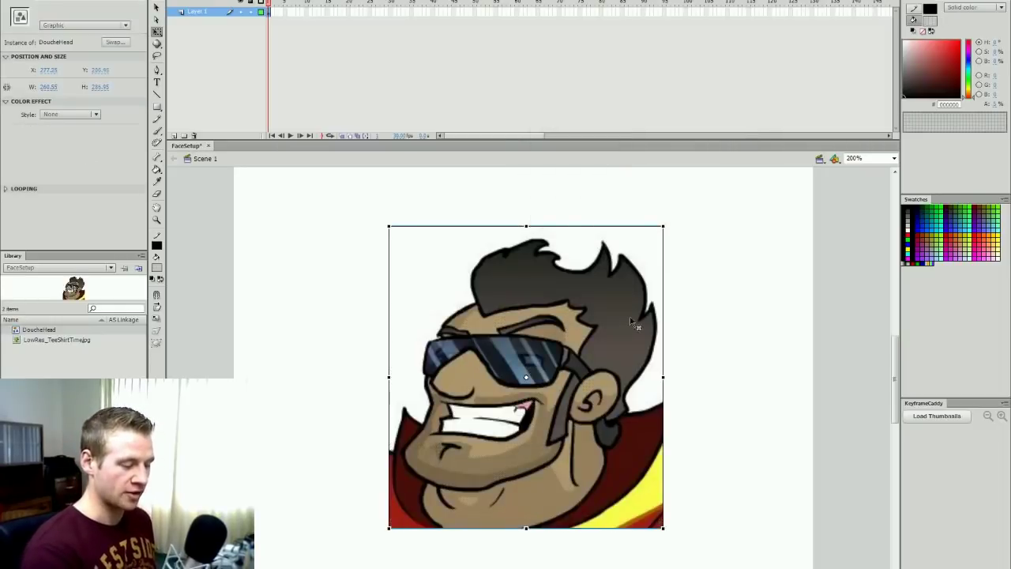
left_click(675, 302)
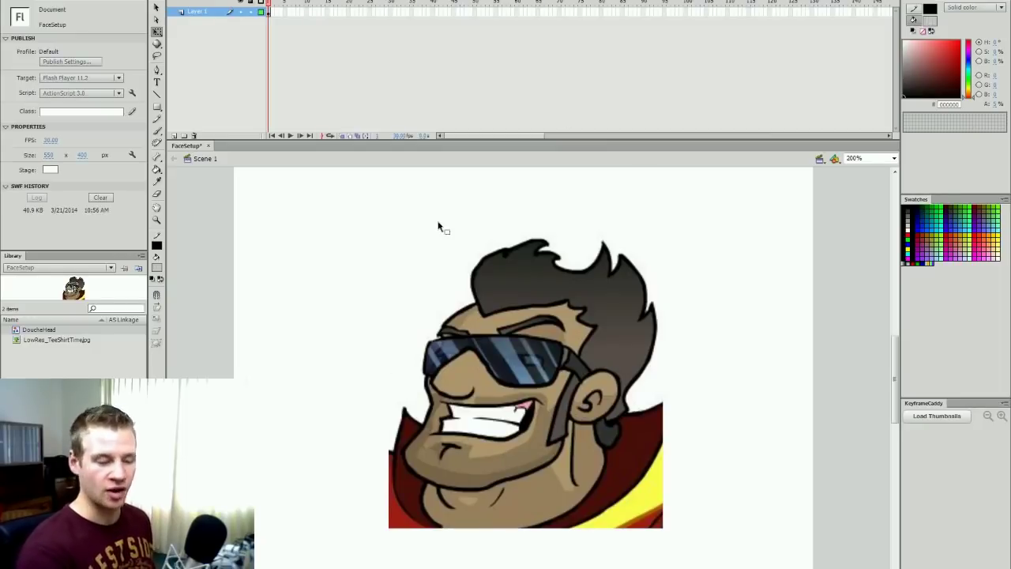
Step: Open the DoucheHead symbol to view its inside timeline and return to Scene 1
left_click(594, 303)
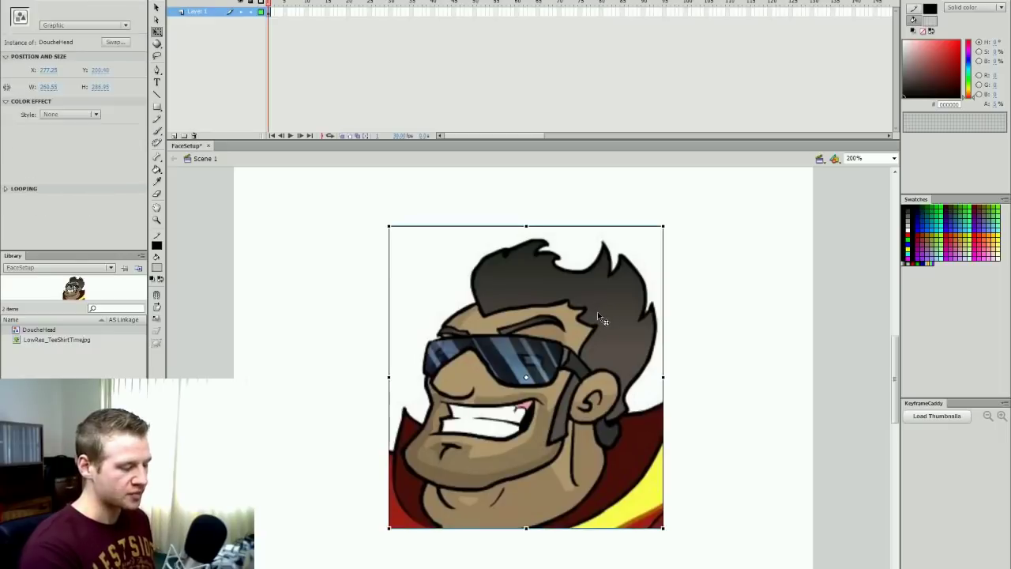
double_click(597, 312)
left_click(715, 330)
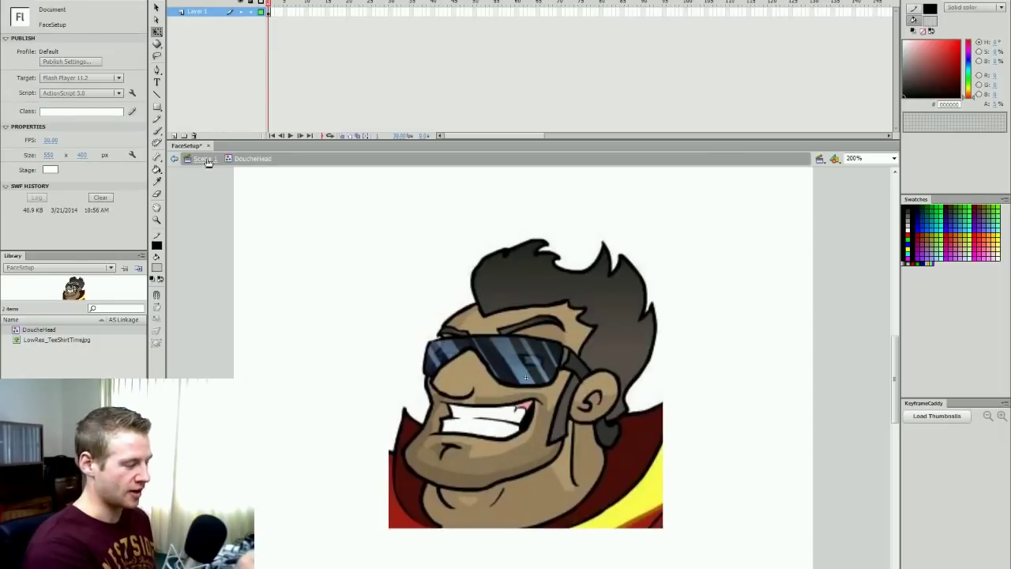
left_click(175, 158)
left_click(550, 482)
left_click(706, 316)
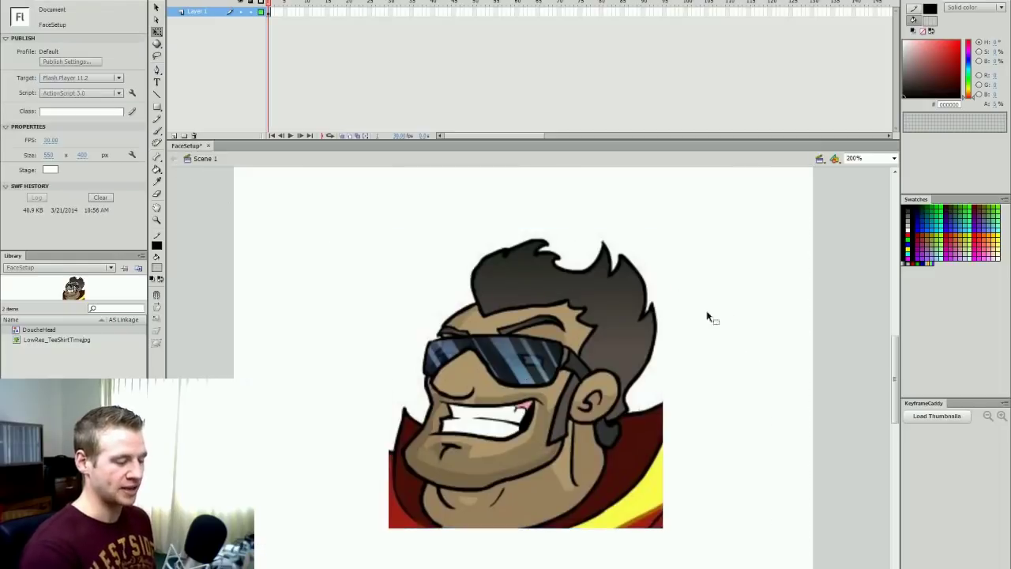
Step: Enter the DoucheHead symbol and add four new layers above Layer 1
left_click(597, 320)
double_click(477, 413)
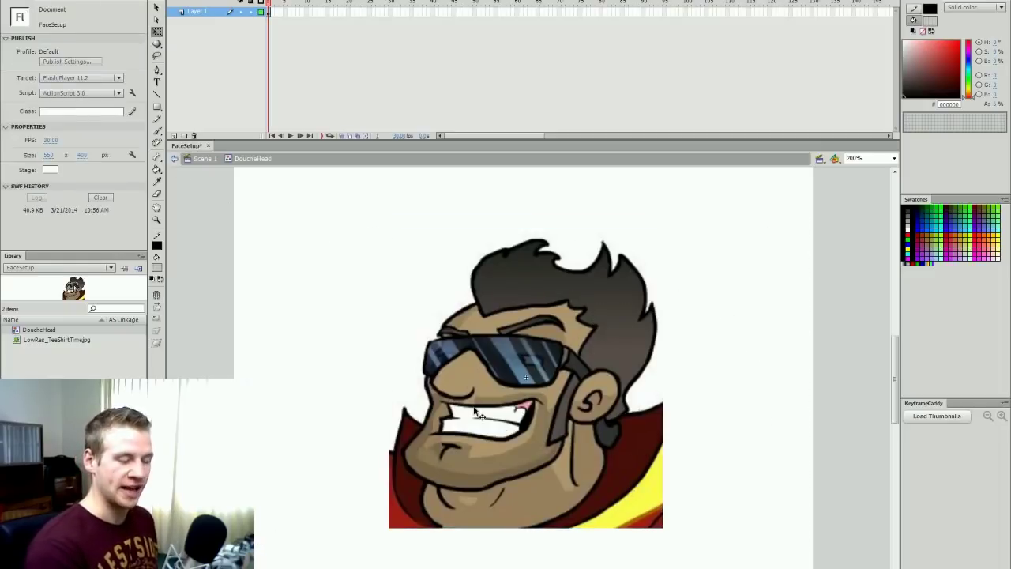
left_click(175, 136)
left_click(175, 136)
left_click(174, 136)
left_click(175, 135)
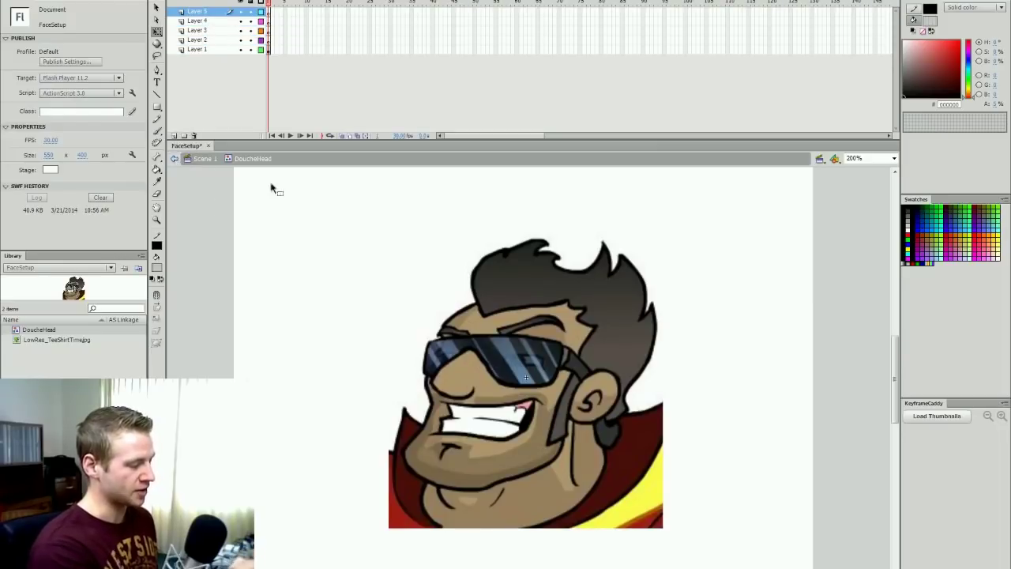
Step: Go back to Scene 1 and reopen the DoucheHead symbol for editing
left_click(175, 159)
left_click(435, 262)
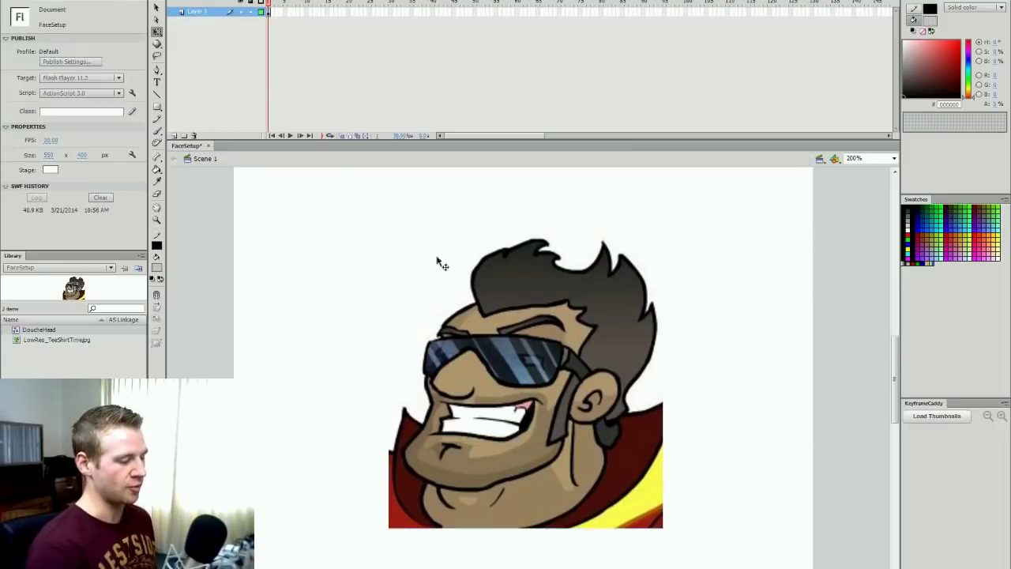
double_click(613, 293)
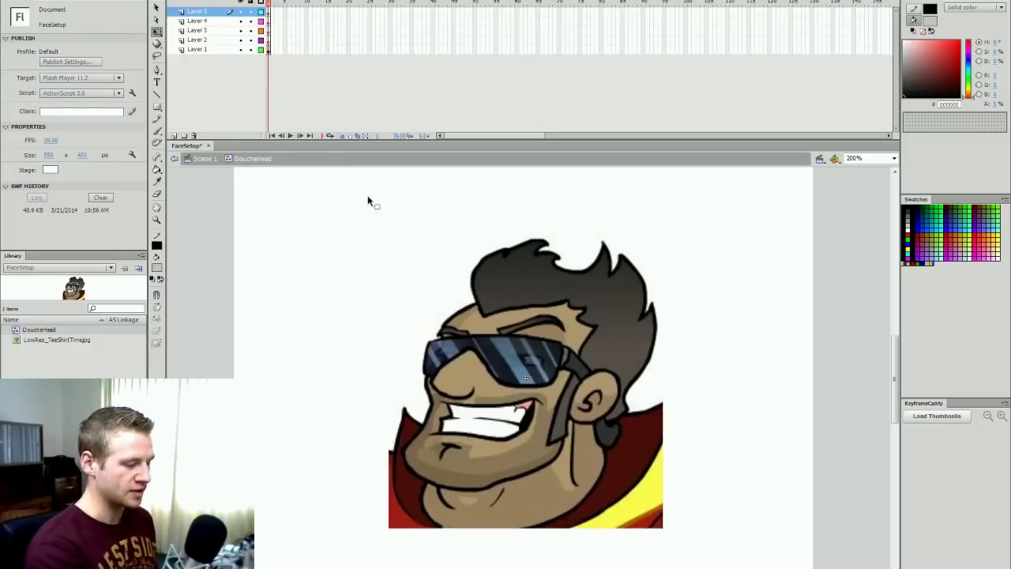
Step: Lock Layer 1 and set up the Rectangle tool on Layer 2 with a white #FFFFFF fill and no stroke
left_click(251, 49)
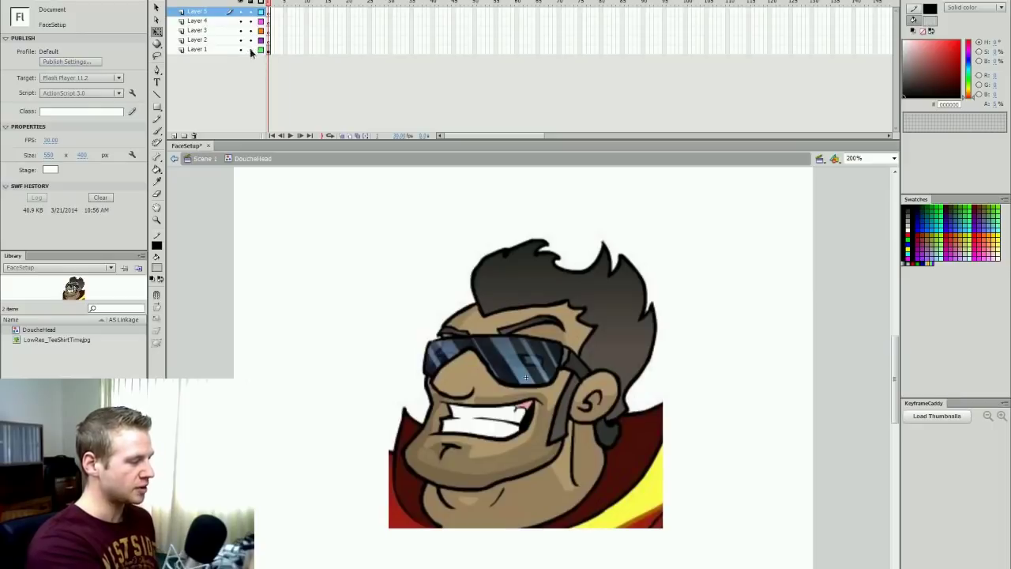
left_click(269, 39)
key("r")
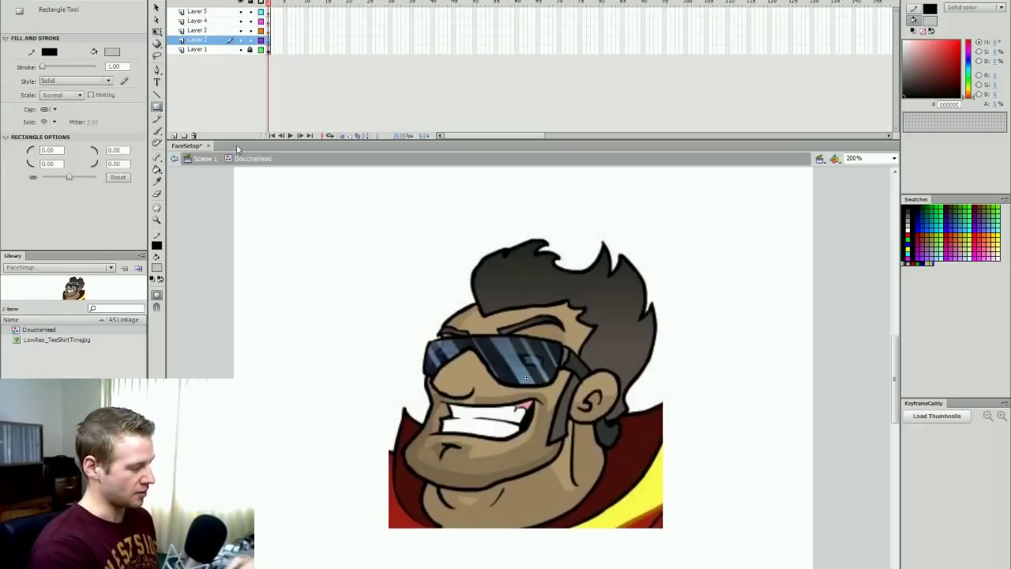
left_click(156, 268)
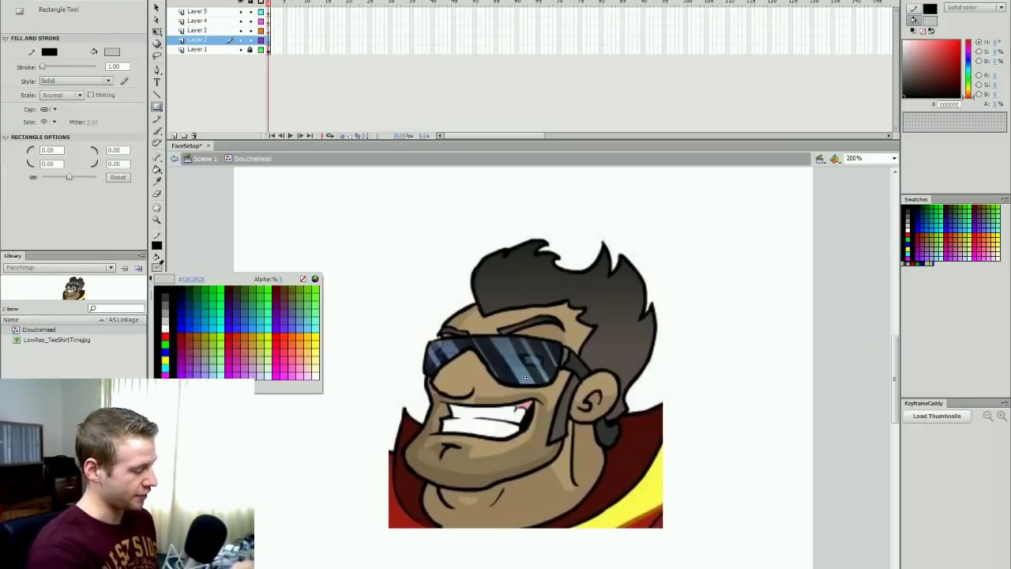
left_click(156, 281)
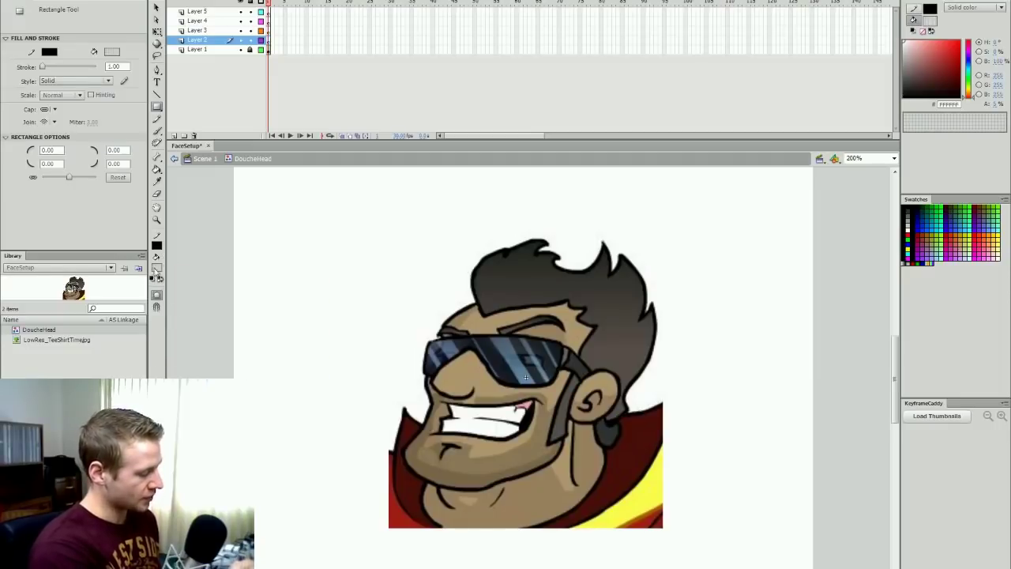
left_click(156, 245)
left_click(303, 256)
left_click(157, 268)
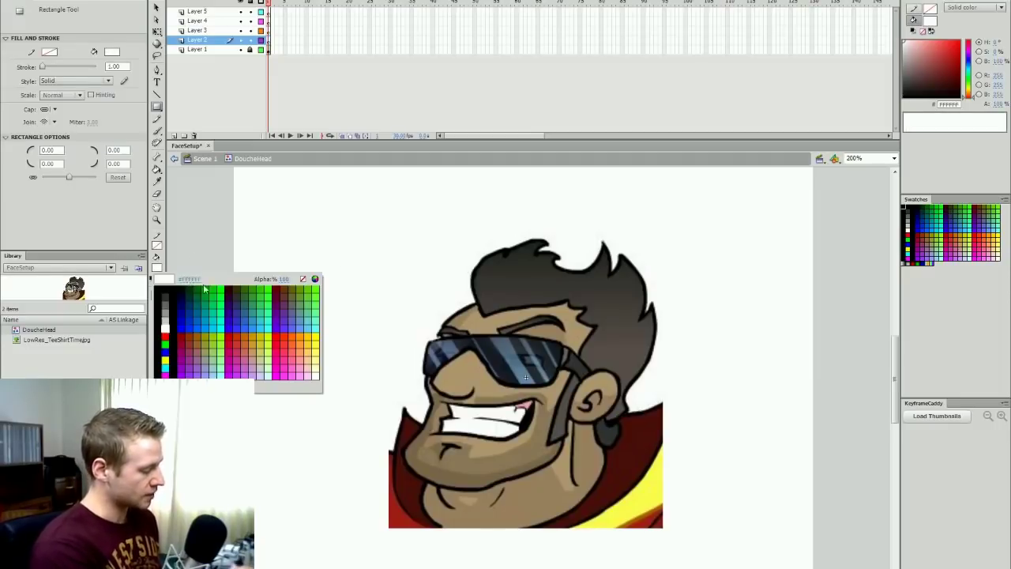
left_click(164, 332)
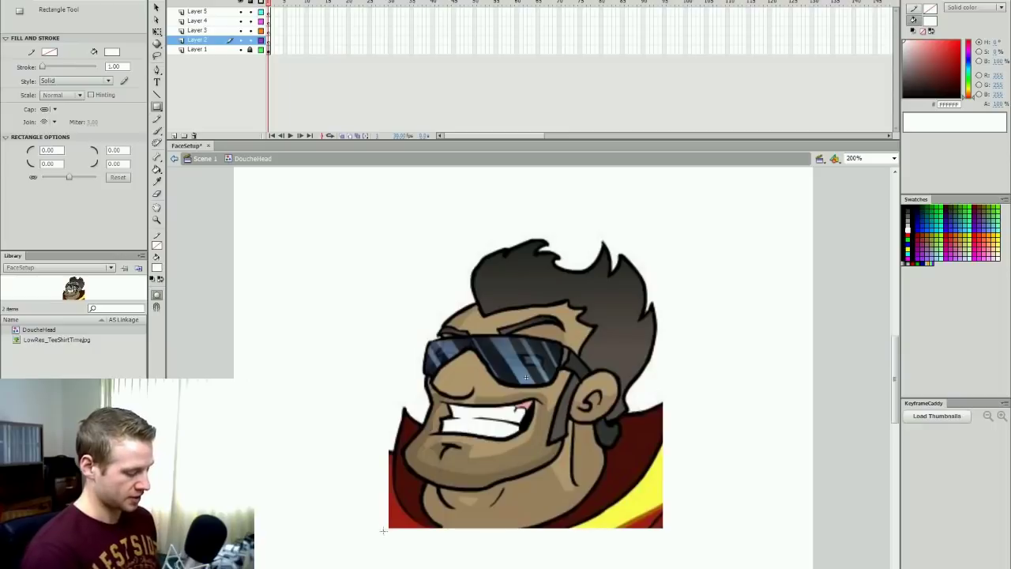
left_click_drag(383, 530, 668, 206)
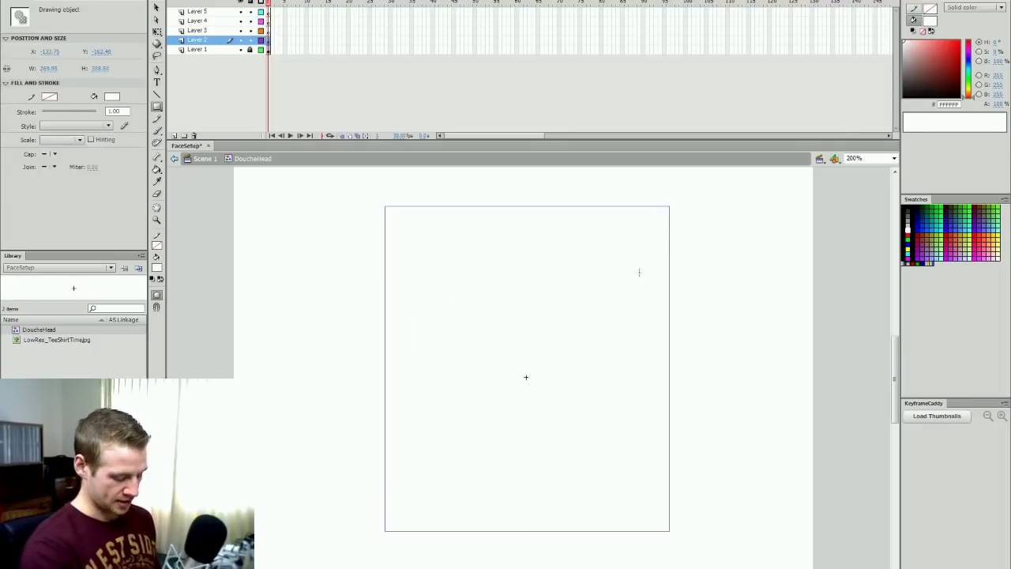
key("v")
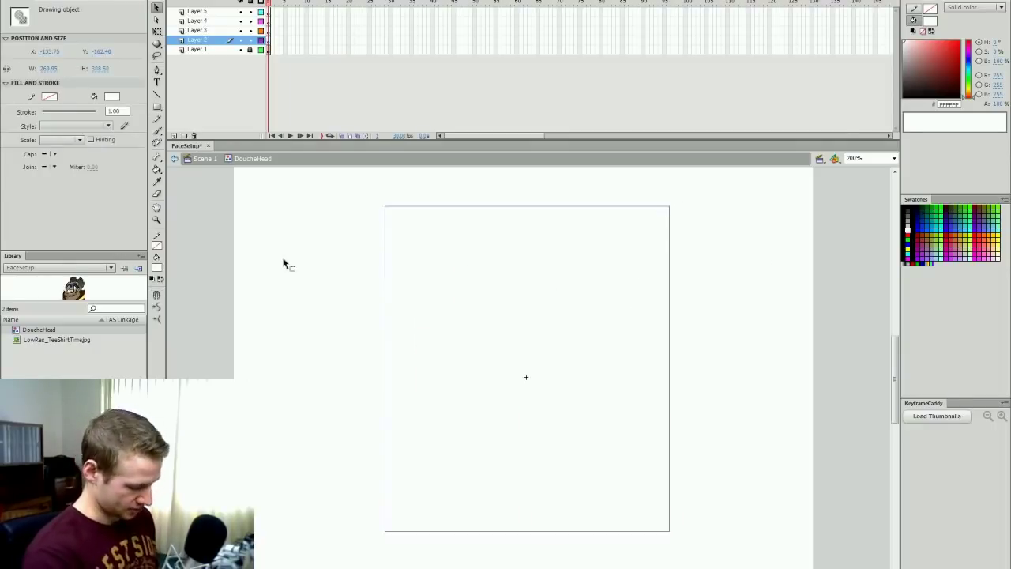
key("Delete")
Step: With object drawing off, cover the whole face image with a white rectangle on Layer 2 and set its fill alpha to 70%
left_click(156, 109)
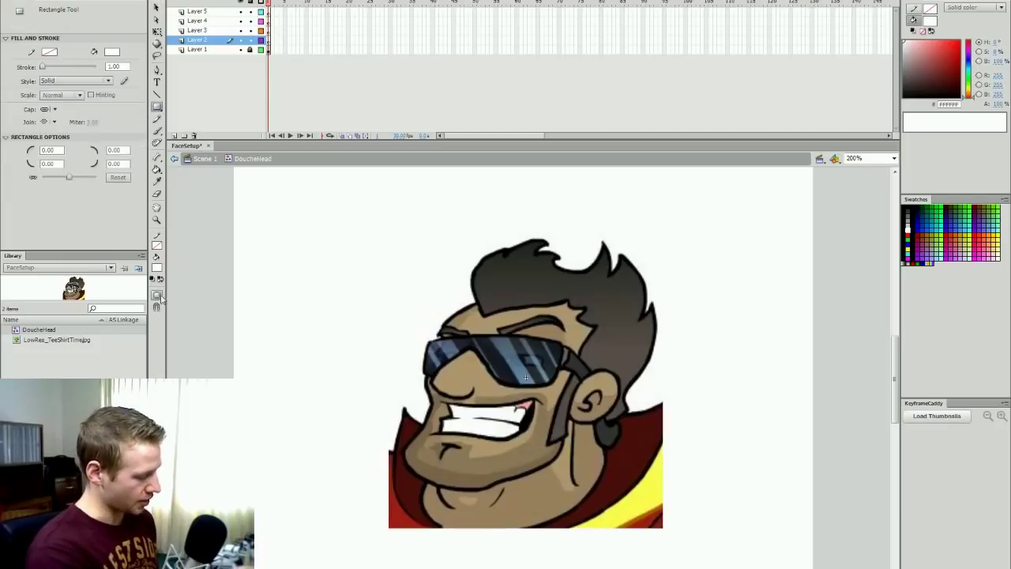
left_click_drag(389, 525, 670, 207)
key("v")
left_click(637, 323)
left_click(997, 104)
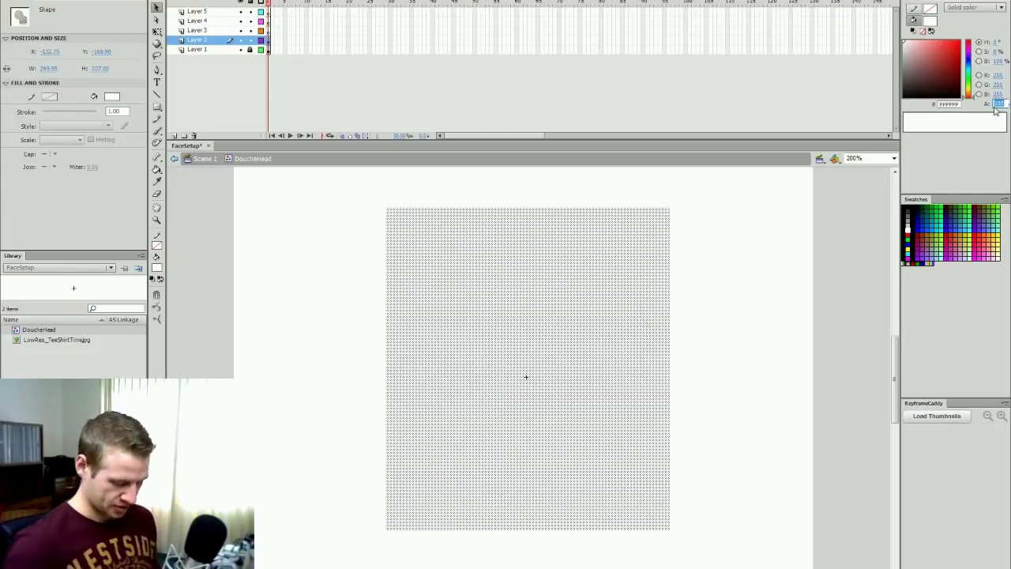
type("70")
key("Return")
left_click(765, 285)
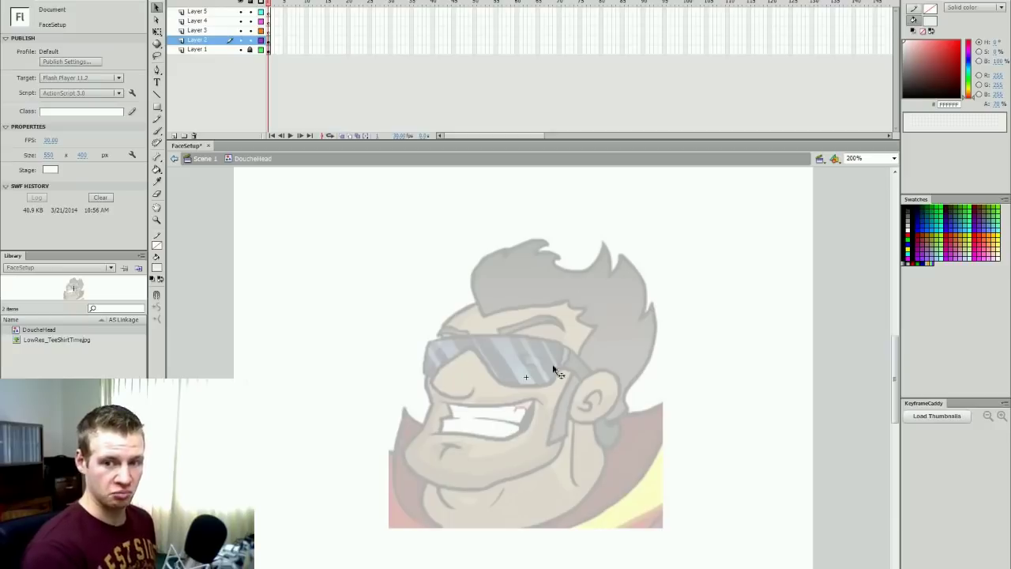
Step: Lock Layer 2 and set the Brush tool on Layer 5 to Paint Normal with a black fill, undoing a test stroke
left_click(250, 41)
left_click(214, 12)
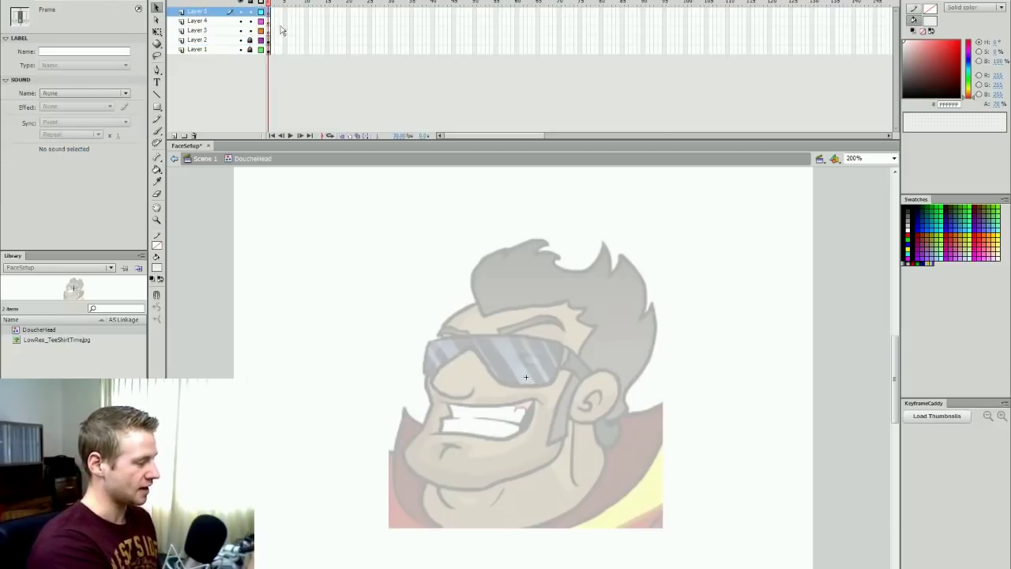
key("b")
left_click(159, 356)
left_click(157, 320)
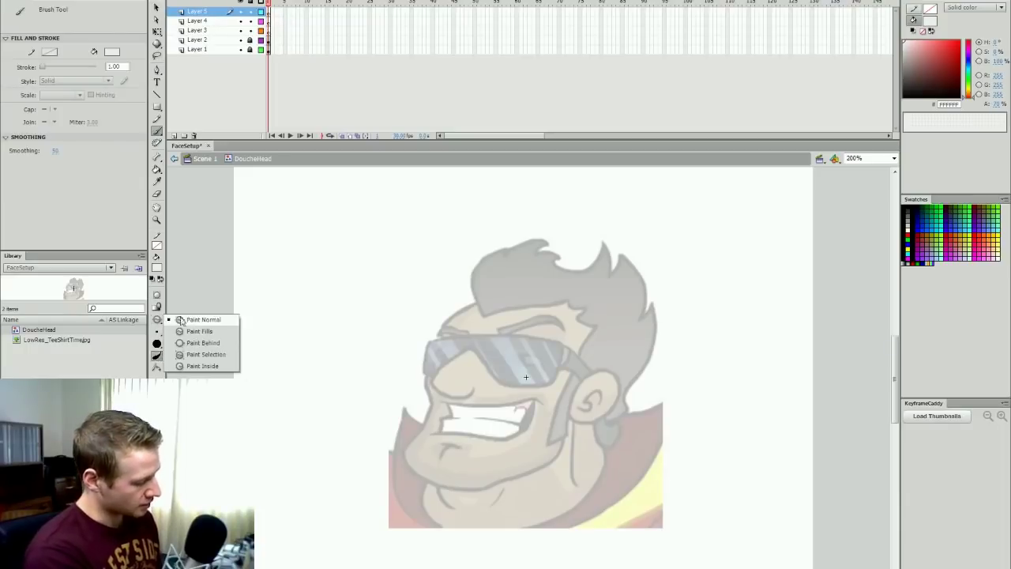
left_click(201, 320)
left_click(908, 207)
mouse_move(498, 308)
left_mouse_down()
mouse_move(483, 395)
mouse_move(599, 423)
left_mouse_up()
key("ctrl+z")
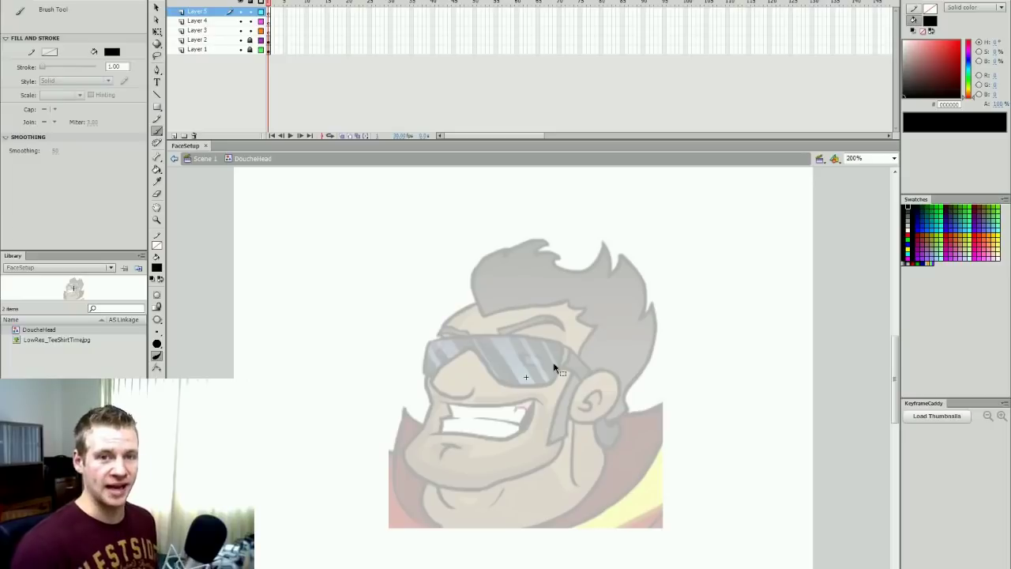
Step: Add four more layers above Layer 5 in the DoucheHead symbol
left_click(173, 136)
left_click(173, 136)
left_click(174, 136)
left_click(174, 136)
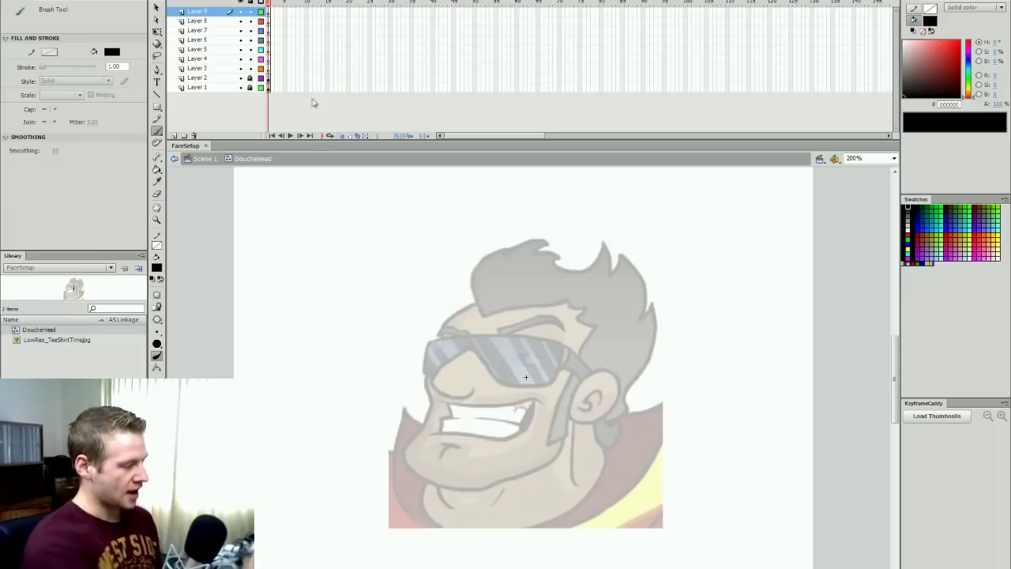
Step: Make Layer 4 active for the Brush tool and choose the next larger brush size, undoing a test stroke over the face
left_click(269, 59)
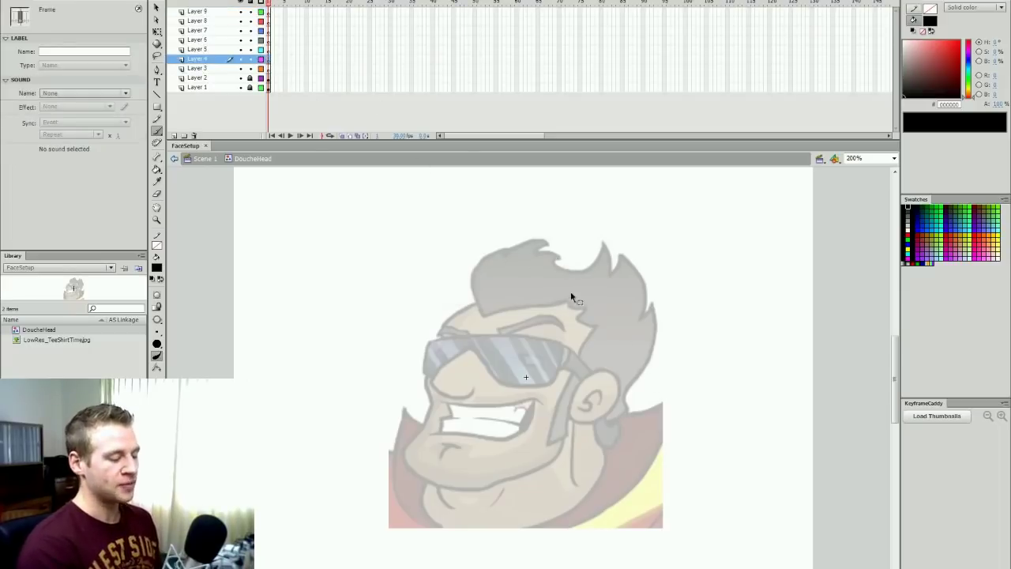
key("b")
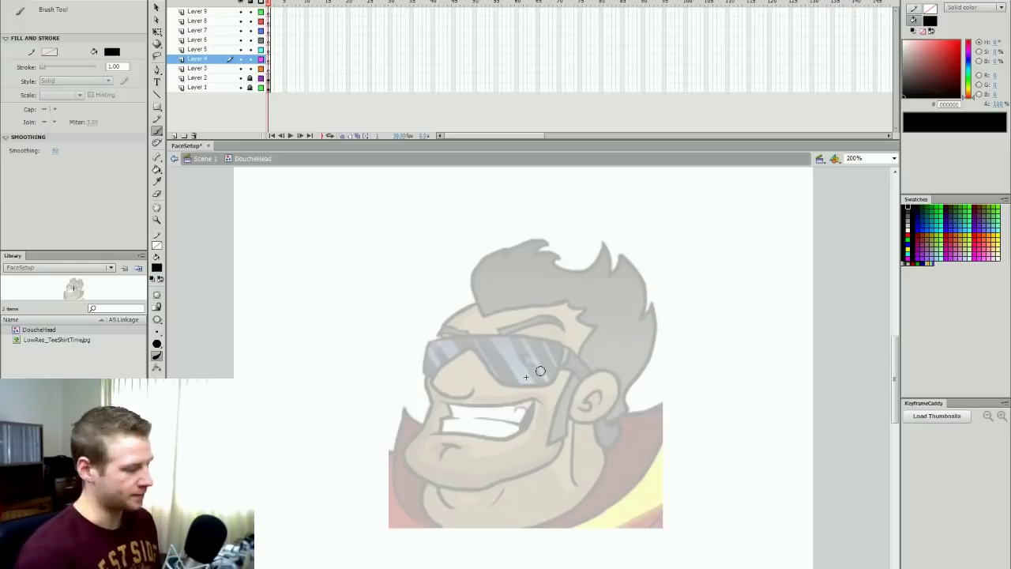
left_click(157, 331)
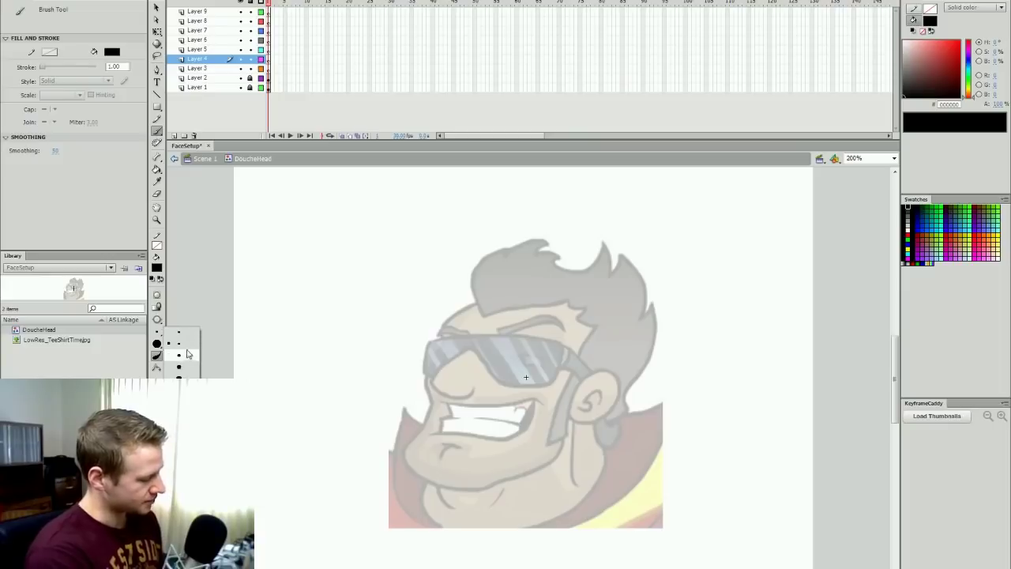
left_click(188, 356)
mouse_move(452, 360)
left_mouse_down()
mouse_move(453, 424)
mouse_move(434, 424)
mouse_move(420, 445)
left_mouse_up()
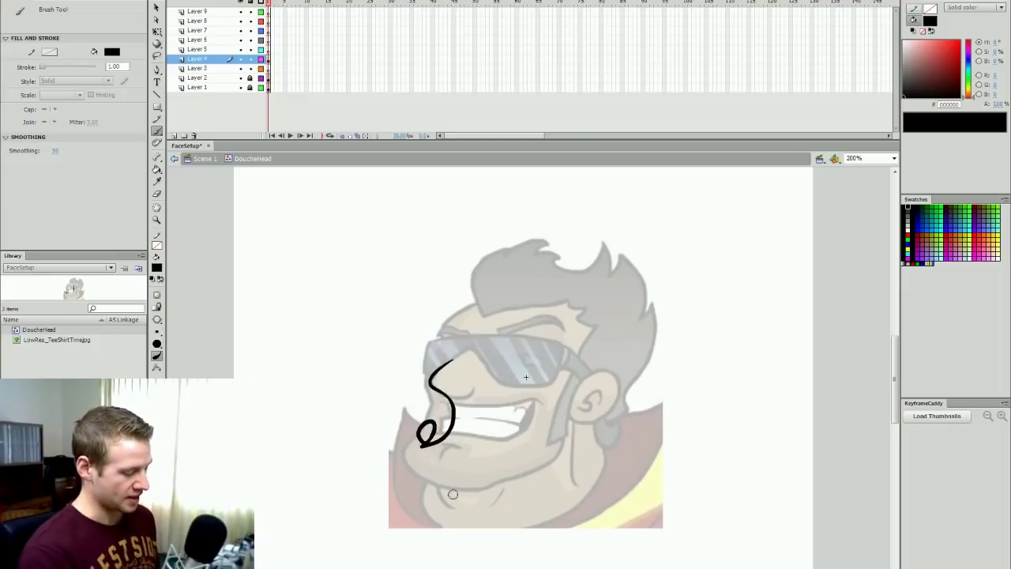
key("ctrl+z")
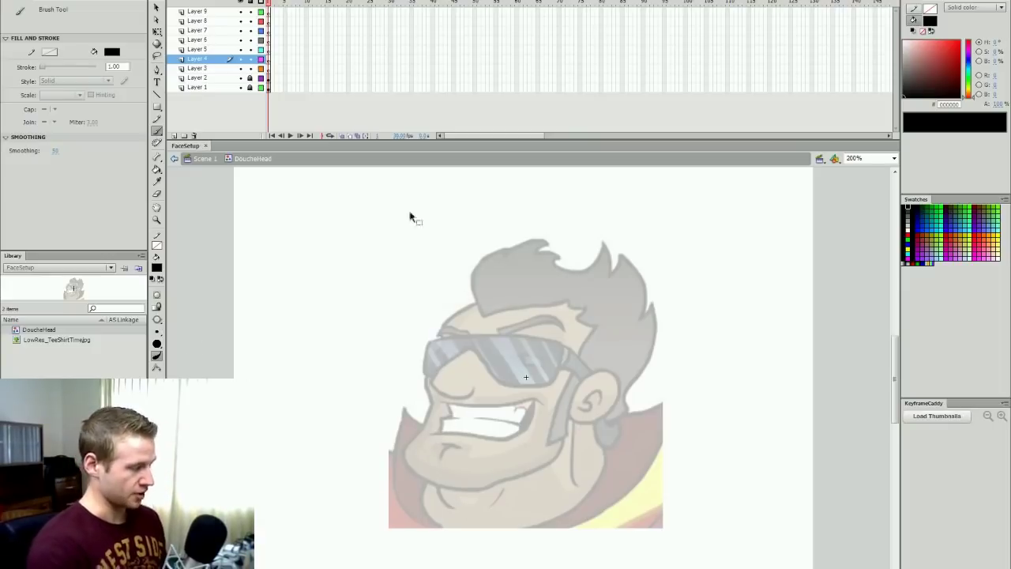
Step: Trace the ear's outline and its inner fold with the black brush on Layer 4
left_click(268, 62)
left_click(285, 7)
key("b")
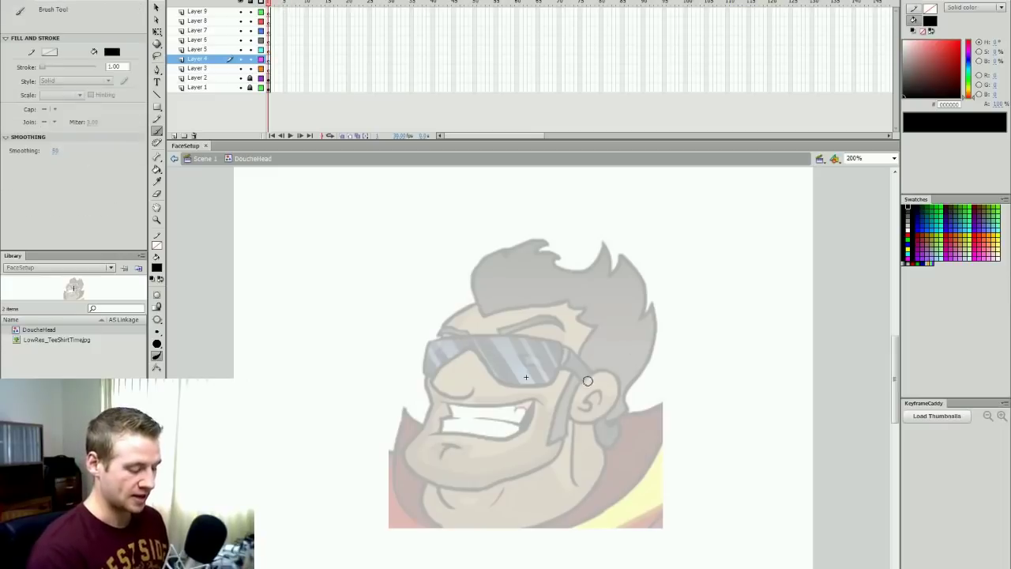
mouse_move(579, 385)
left_mouse_down()
mouse_move(594, 372)
mouse_move(610, 410)
mouse_move(571, 415)
mouse_move(578, 395)
mouse_move(601, 399)
mouse_move(581, 412)
left_mouse_up()
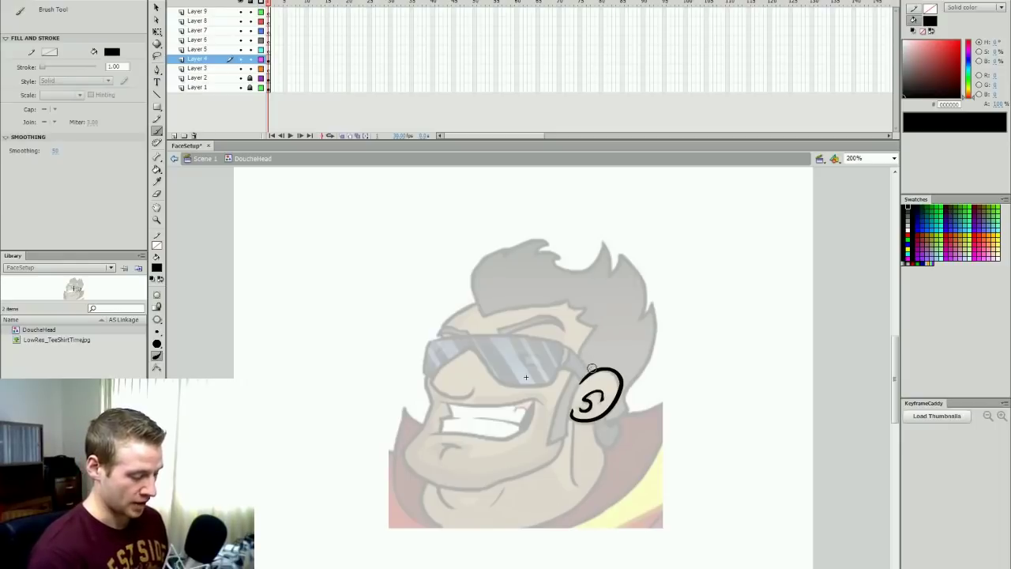
Step: Trace the sideburn, the hair below the ear and the back edge of the hair up to its pointed tip
left_click_drag(583, 344, 546, 436)
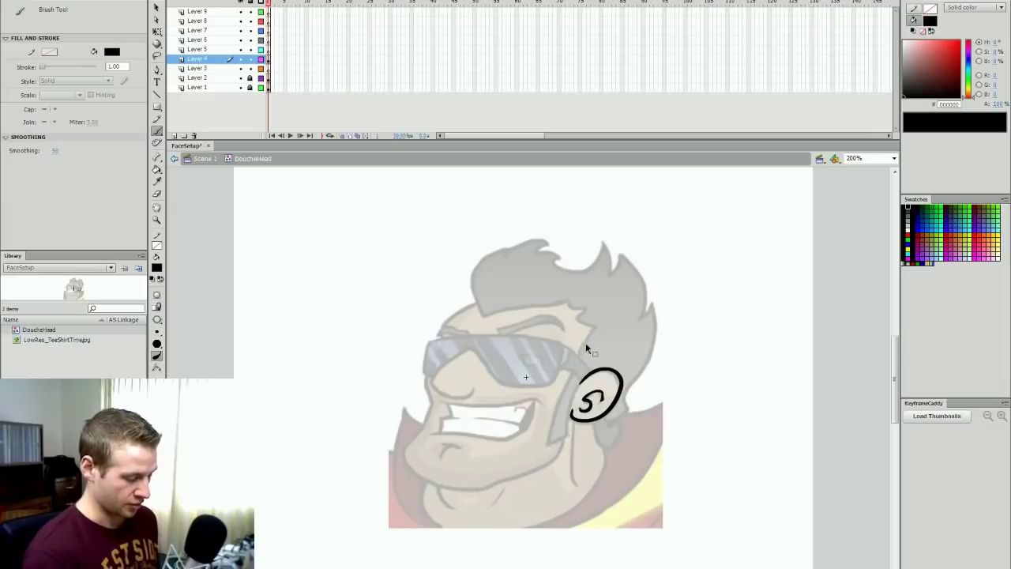
key("ctrl+z")
key("ctrl+y")
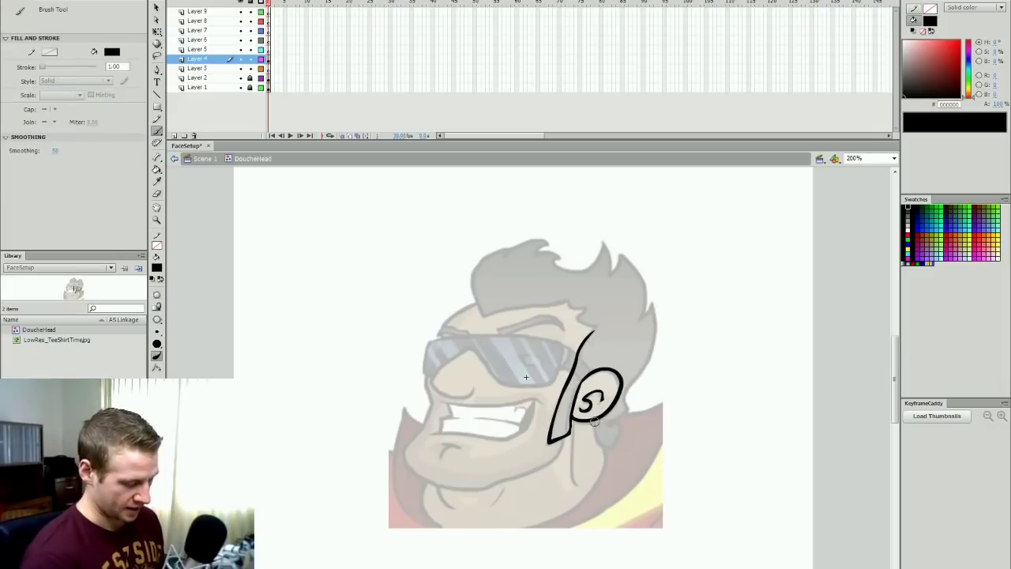
left_click_drag(591, 417, 602, 447)
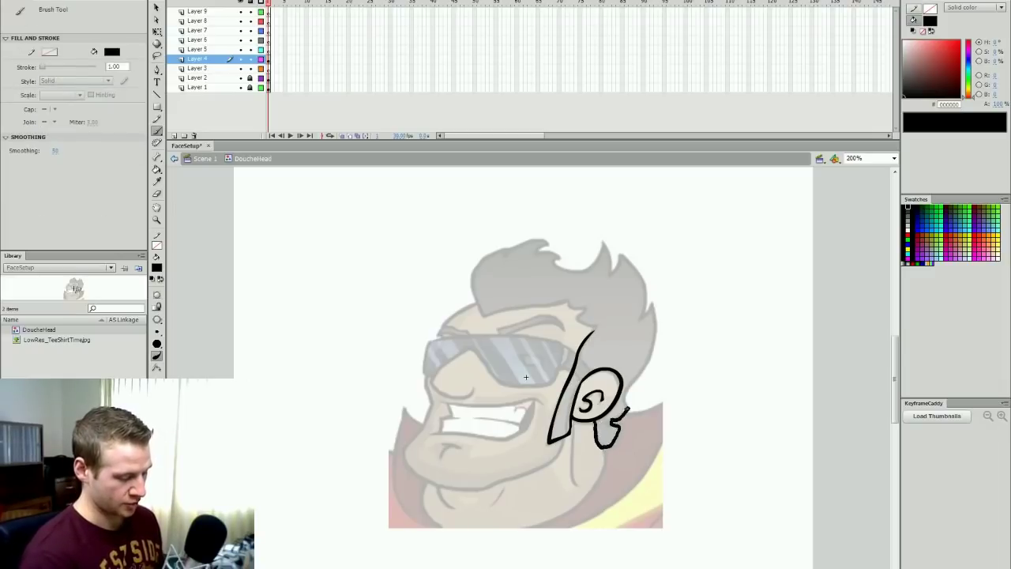
mouse_move(628, 408)
left_mouse_down()
mouse_move(643, 374)
mouse_move(640, 320)
left_mouse_up()
key("e")
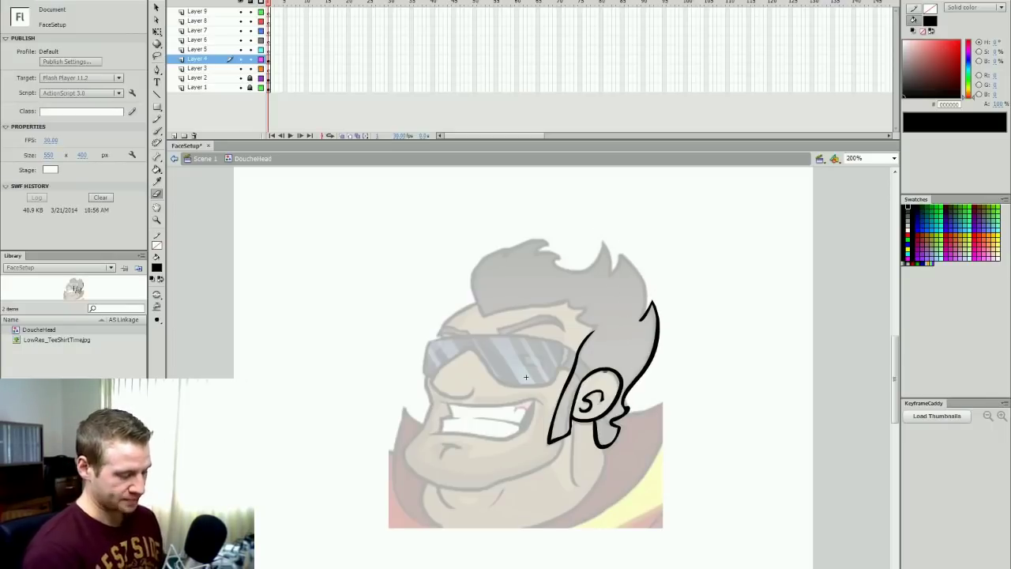
Step: Trace the face's front contour from the cheek beside the nose up to the brow on Layer 4
key("b")
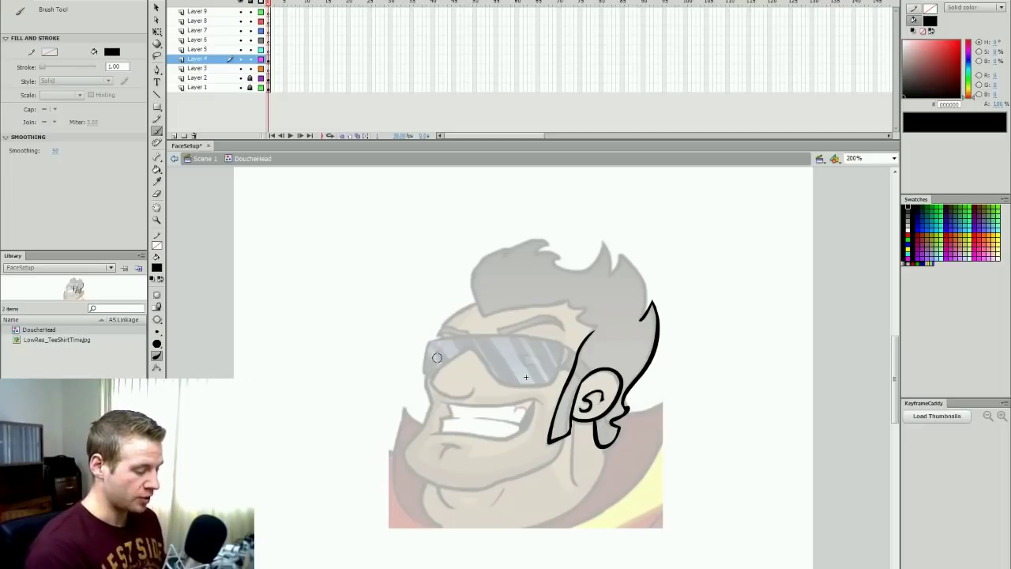
left_click_drag(427, 376, 431, 404)
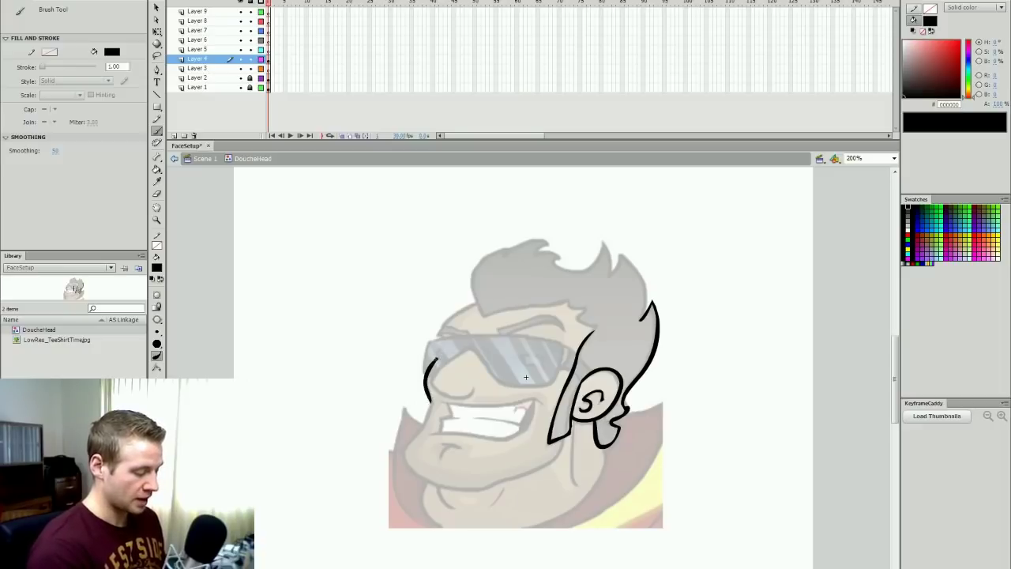
left_click_drag(439, 337, 448, 321)
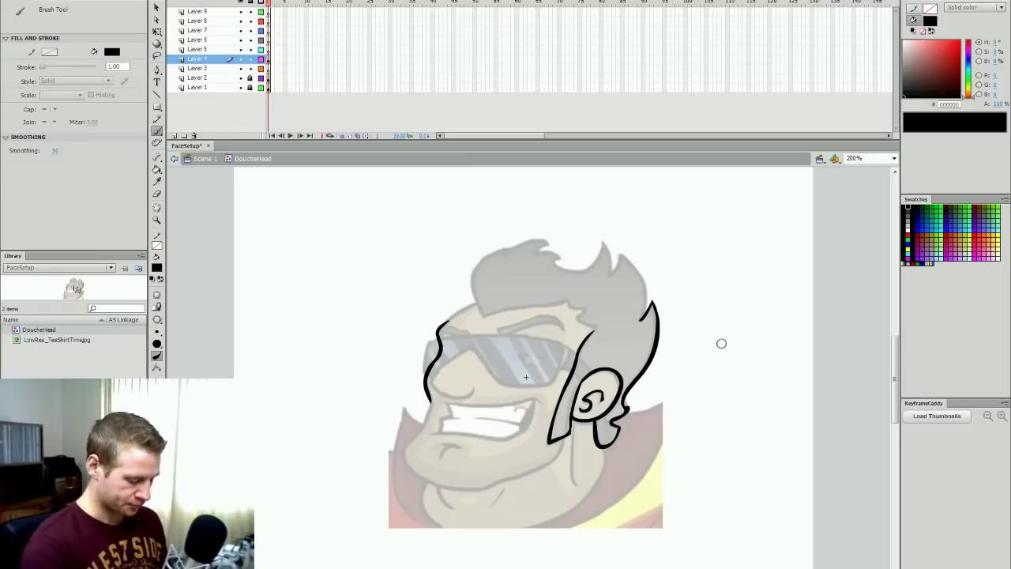
Step: Hide Layers 2 and 4, then unlock and select Layer 1 to expose the full-colour face image
key("v")
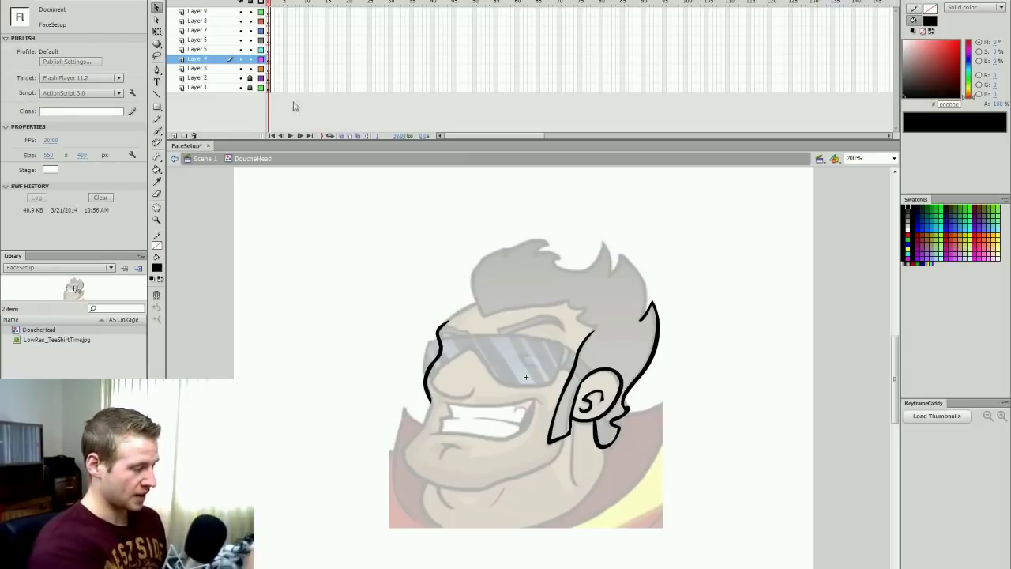
left_click(241, 77)
left_click(240, 60)
left_click(250, 87)
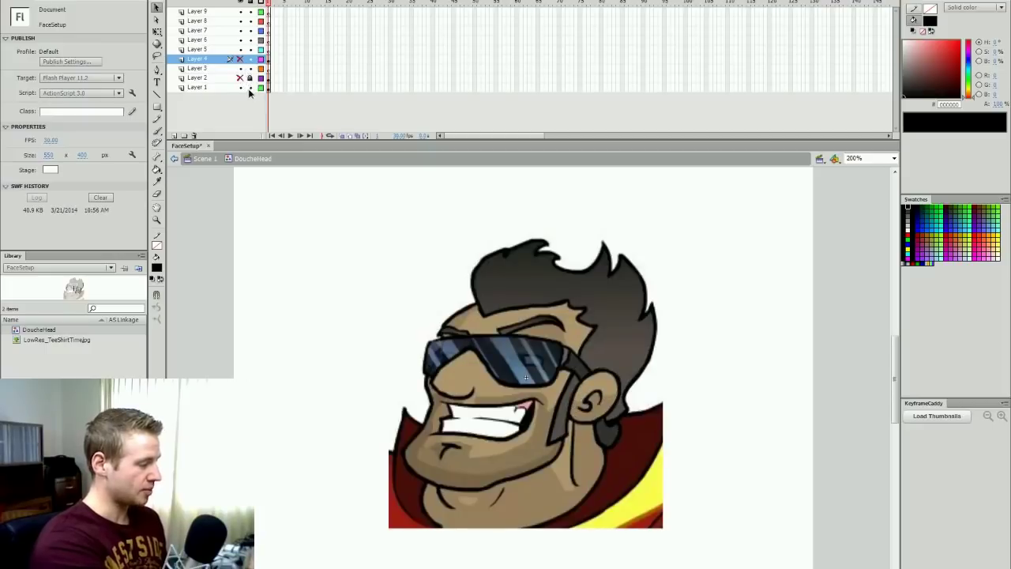
left_click(268, 88)
left_click(286, 3)
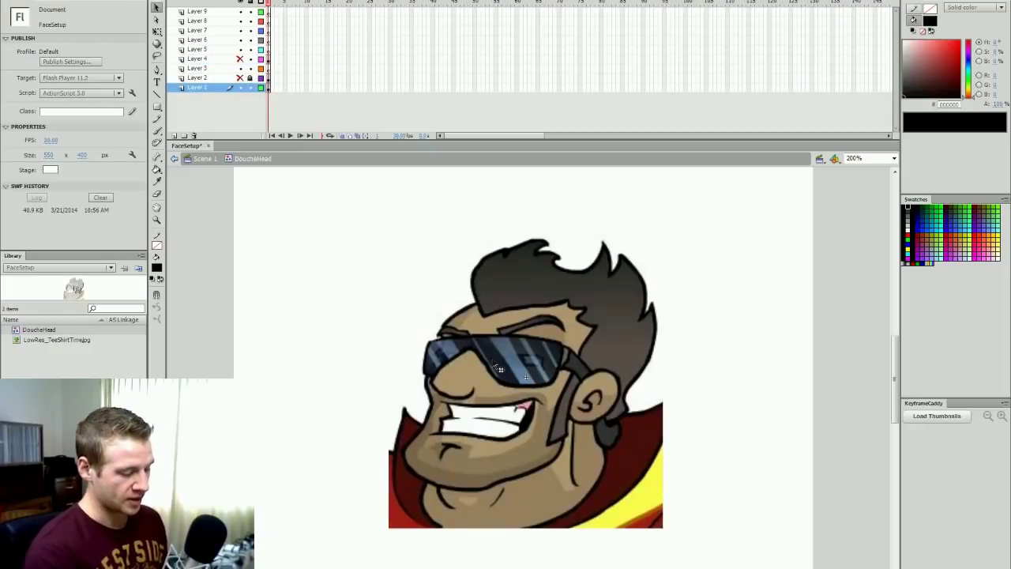
Step: Sample the light skin, dark skin and dark hair colours from the face image with the Eyedropper and save them as swatches
key("i")
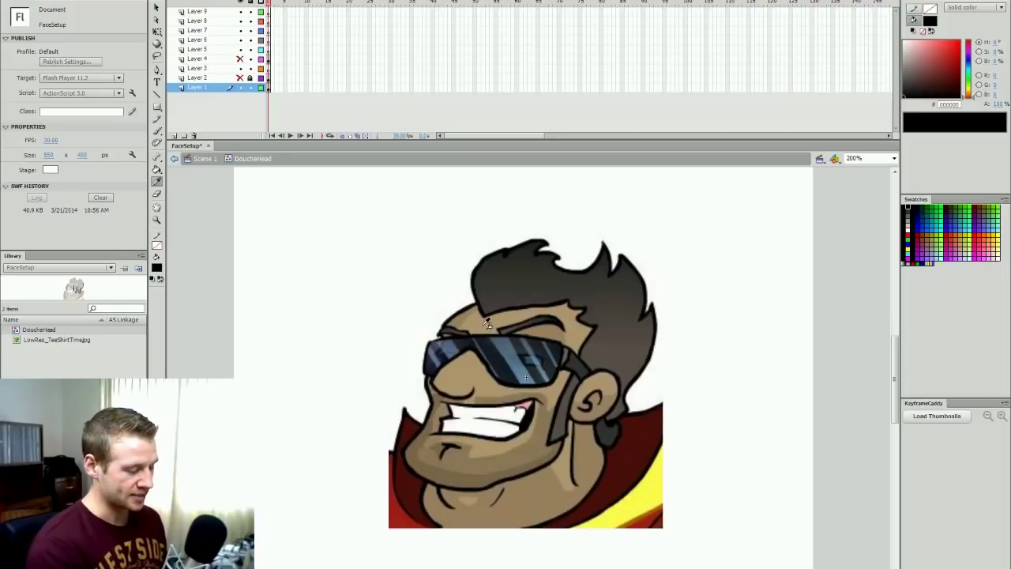
left_click(540, 480)
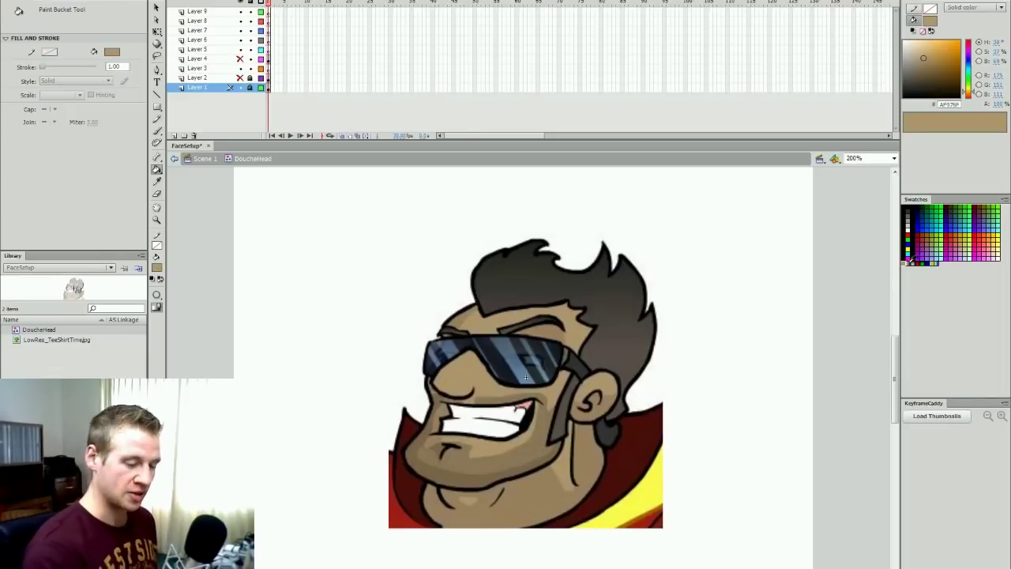
key("i")
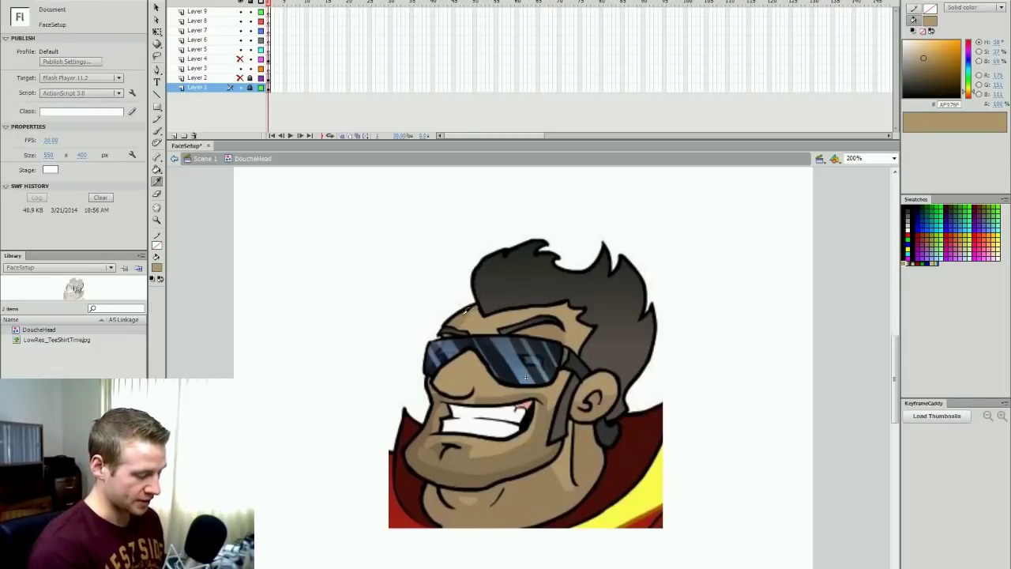
left_click(464, 313)
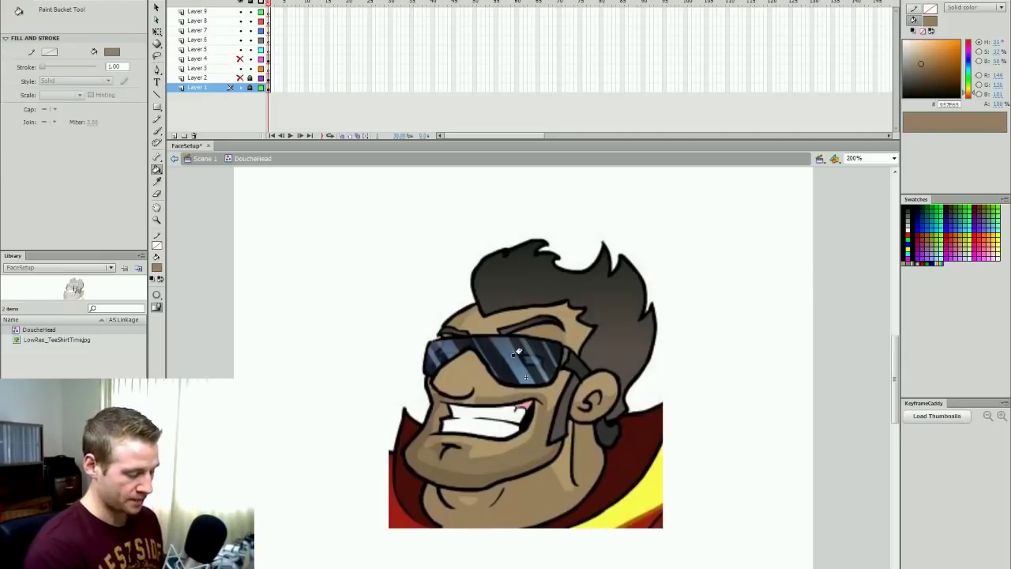
key("i")
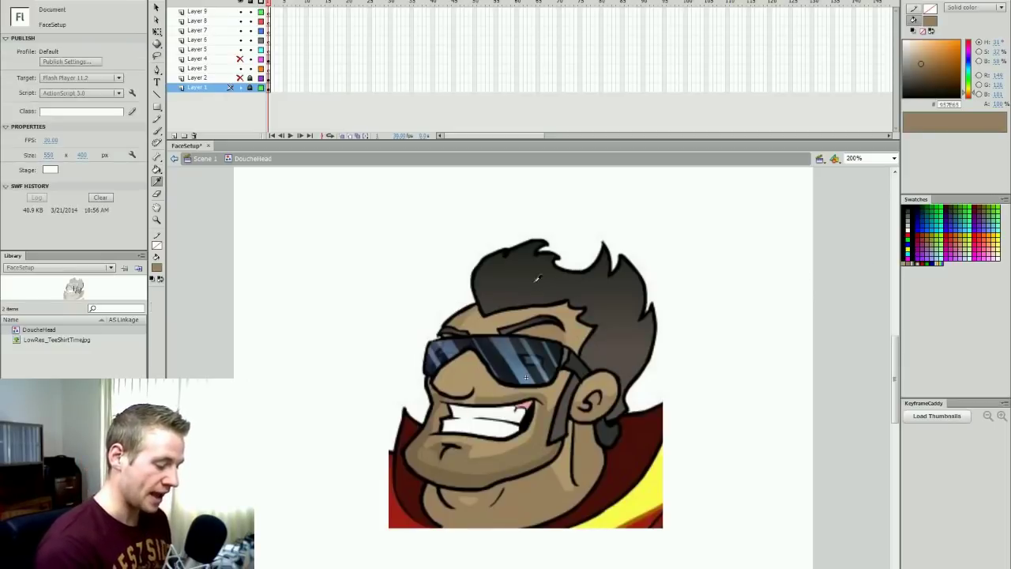
left_click(537, 278)
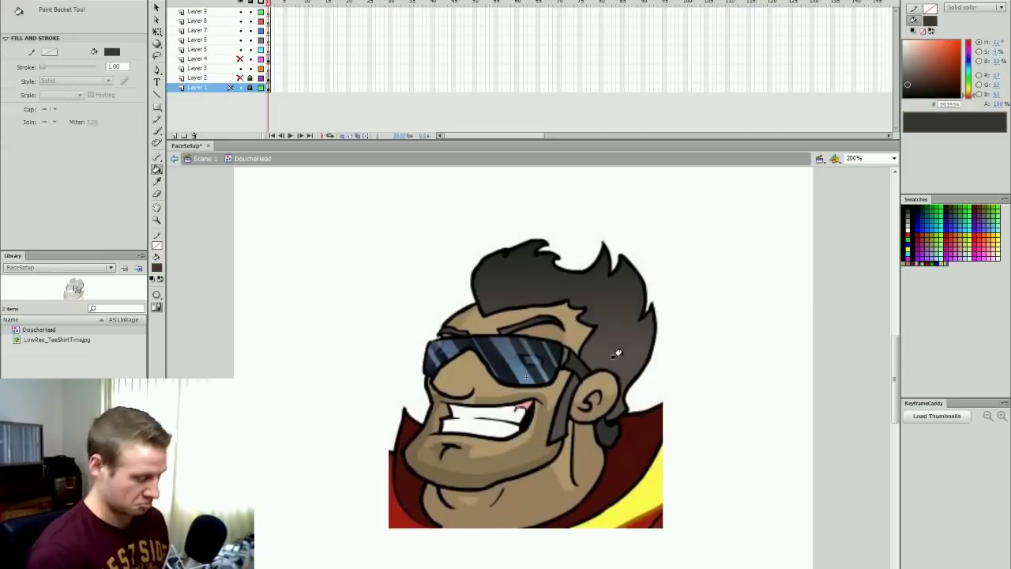
Step: Sample the pink inside the mouth and the sunglasses' lens colours from the face image and save them as swatches
key("i")
left_click(527, 405)
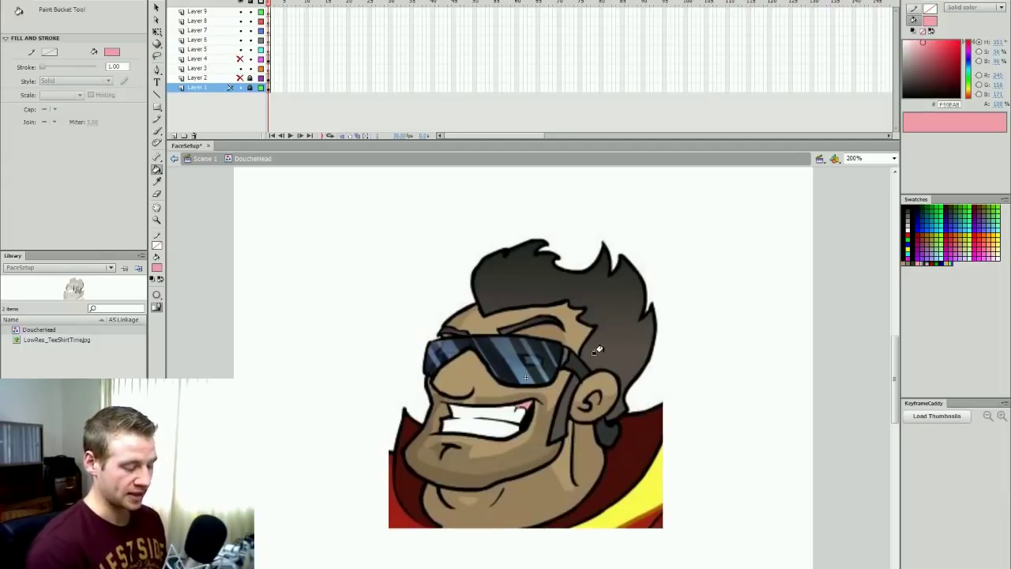
key("i")
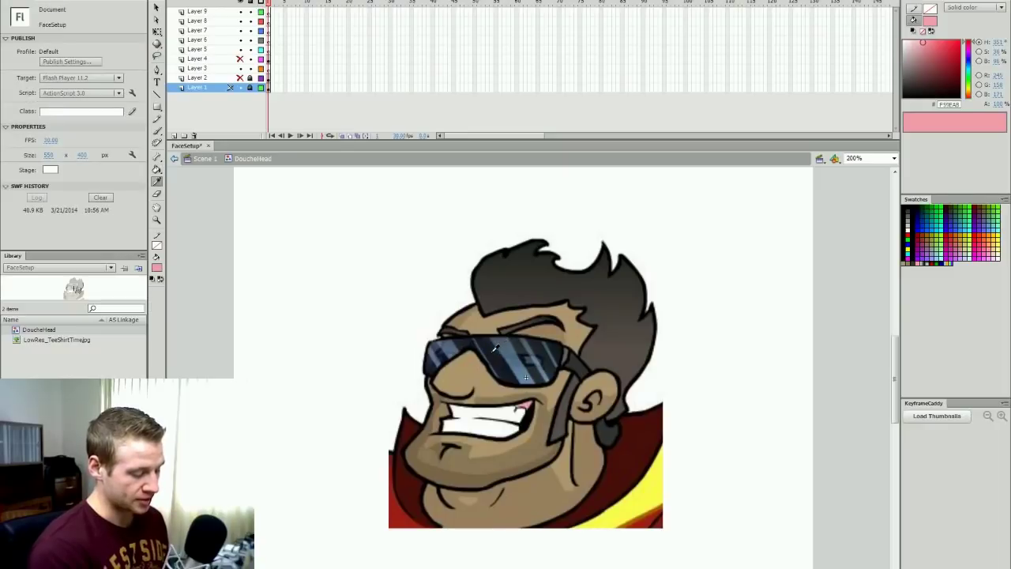
left_click(494, 347)
key("i")
left_click(505, 340)
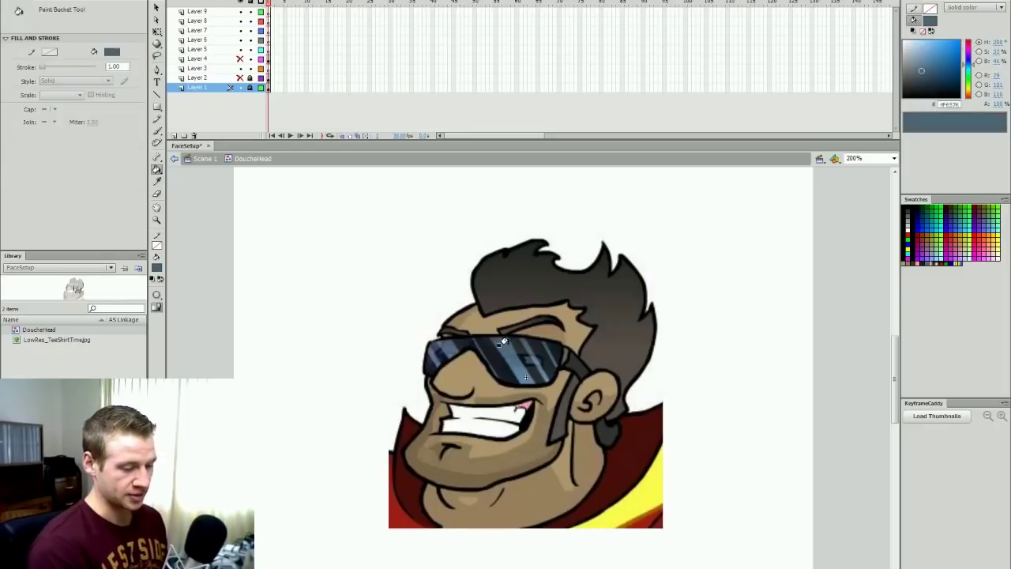
Step: Show Layers 2 and 4 again and make Layer 4 active with nothing selected
left_click(240, 77)
left_click(240, 59)
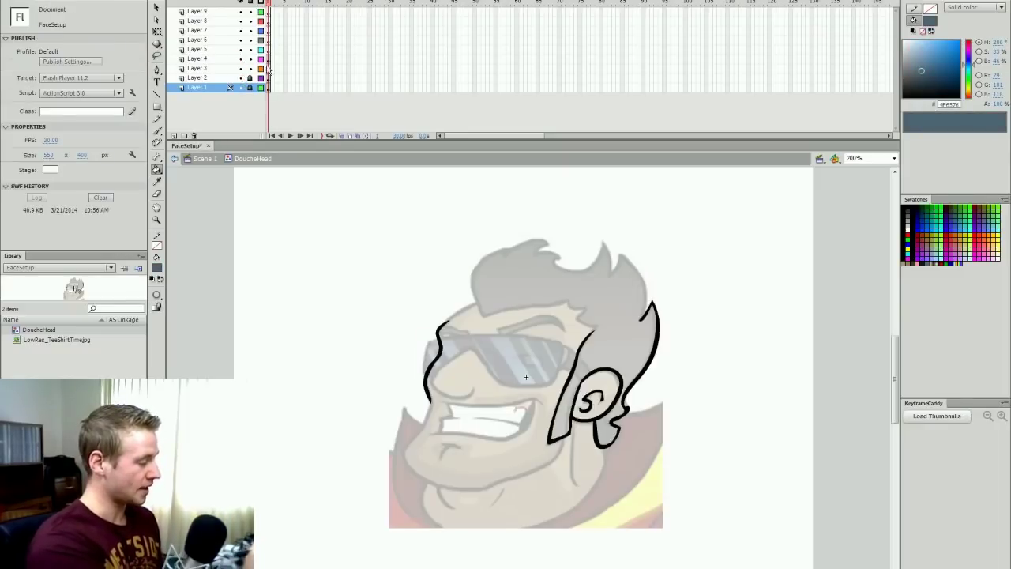
left_click(269, 58)
left_click(492, 197)
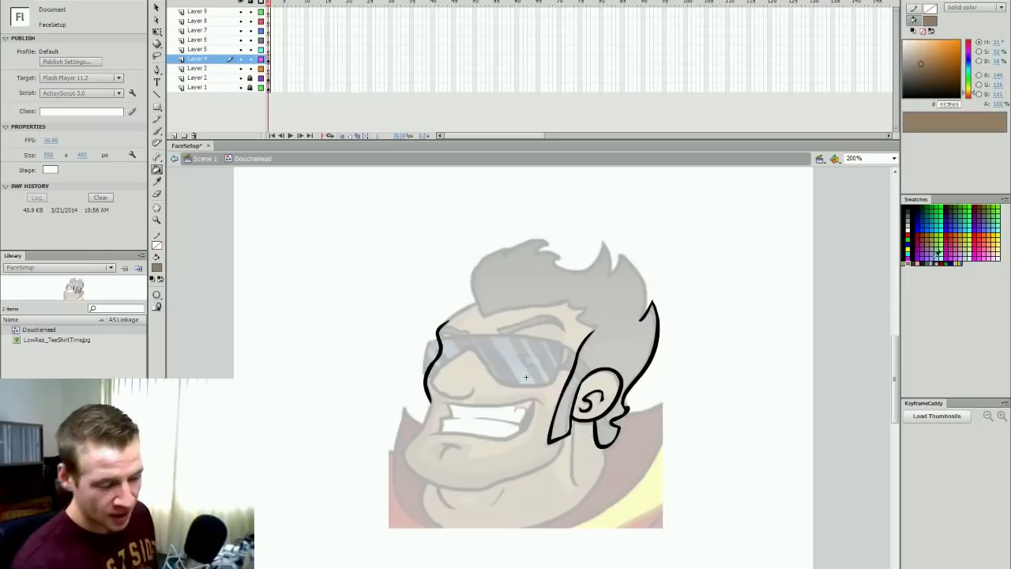
Step: Try closing the hair outline with a thin stroke in the dark hair swatch colour and filling it with the Paint Bucket, then undo it
left_click(917, 257)
key("b")
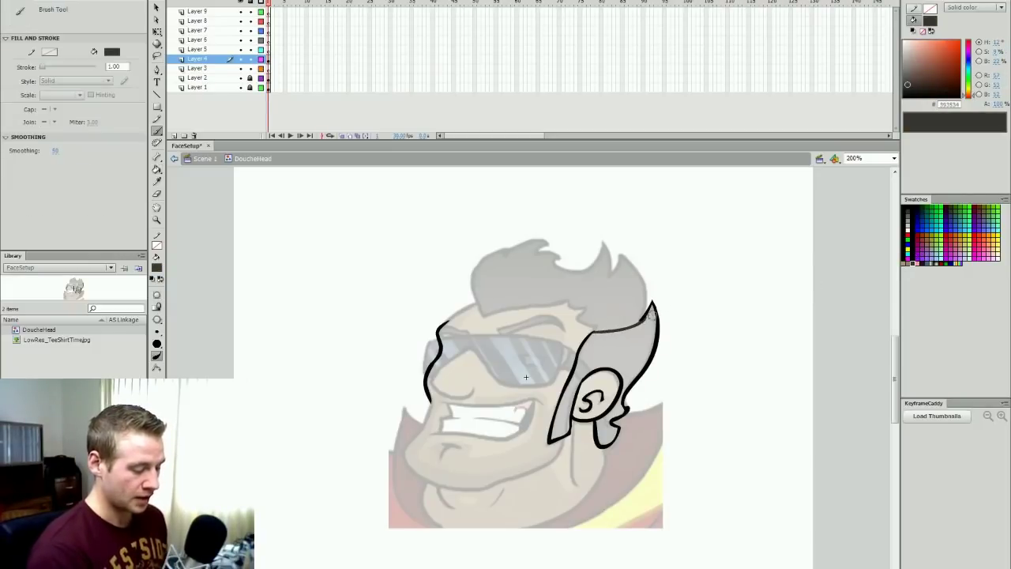
key("k")
left_click(643, 353)
key("ctrl+z")
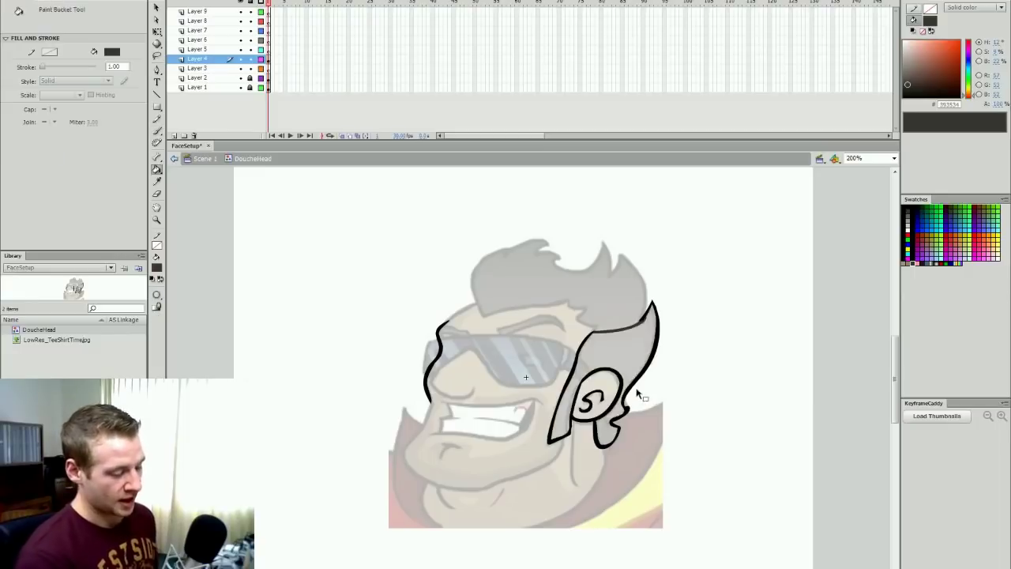
Step: Set the Brush mode to Paint Normal and test a dark scribble over the sideburn outline, then undo the scribble
key("b")
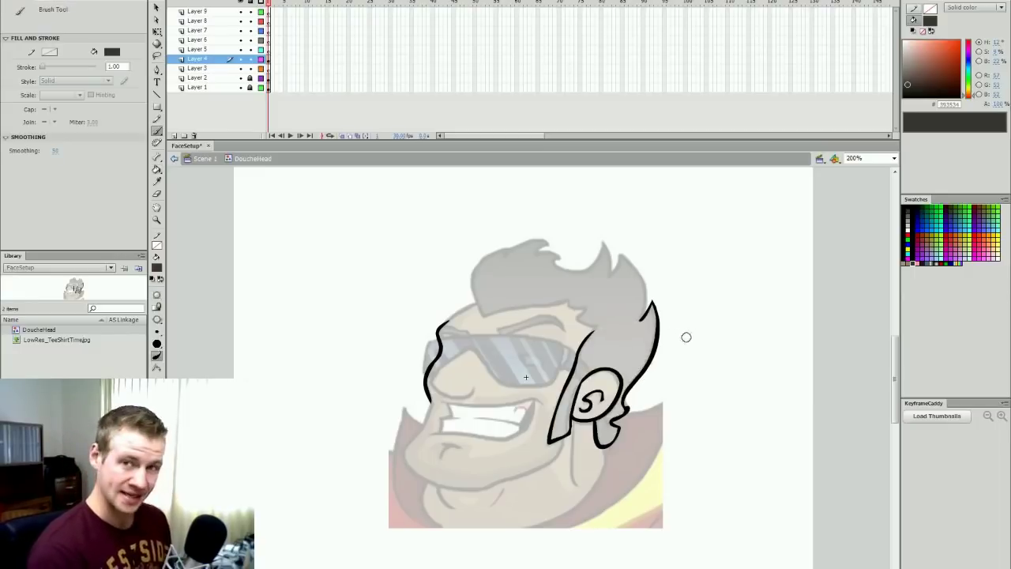
left_click(158, 321)
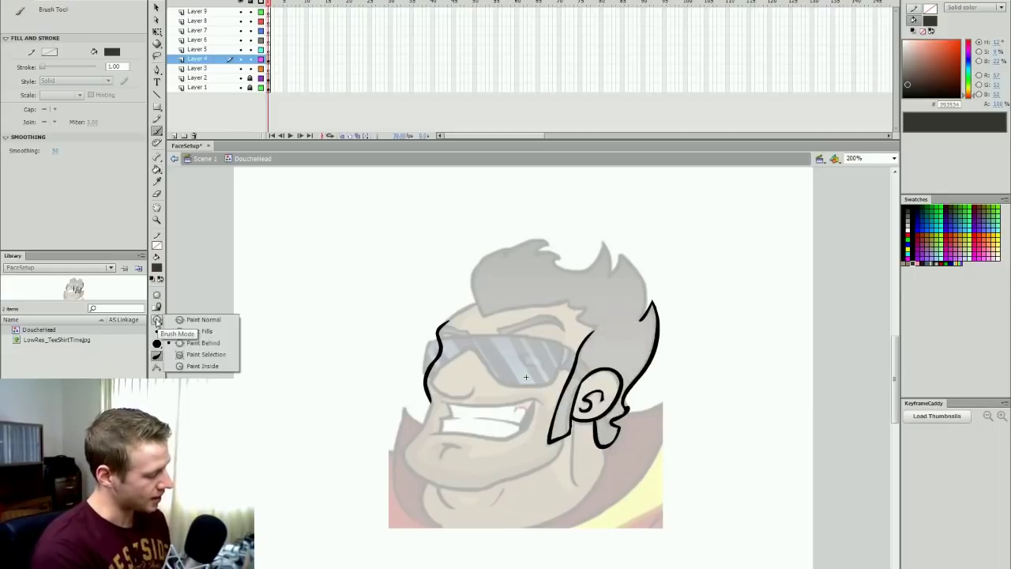
left_click(224, 321)
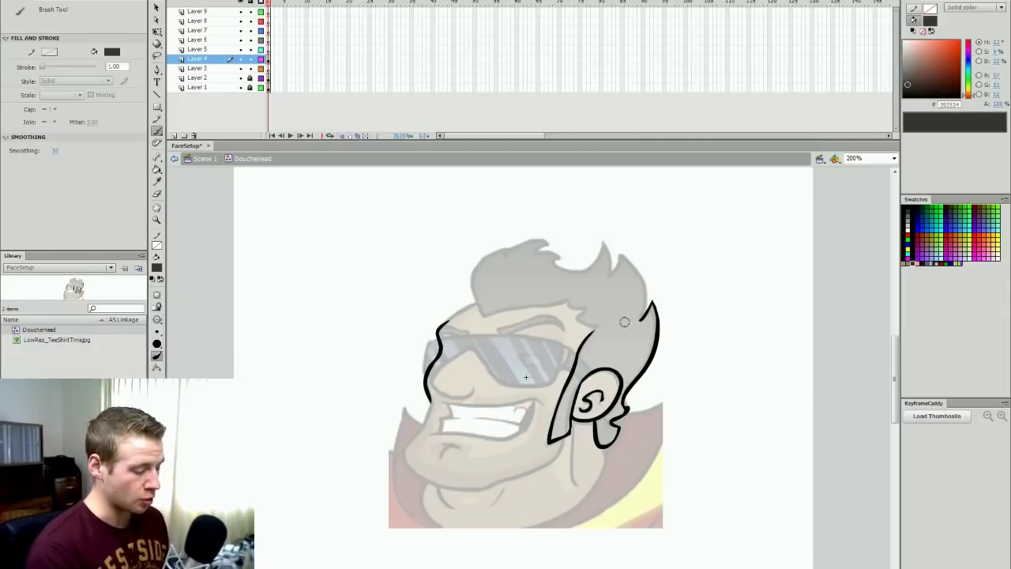
left_click_drag(584, 349, 565, 376)
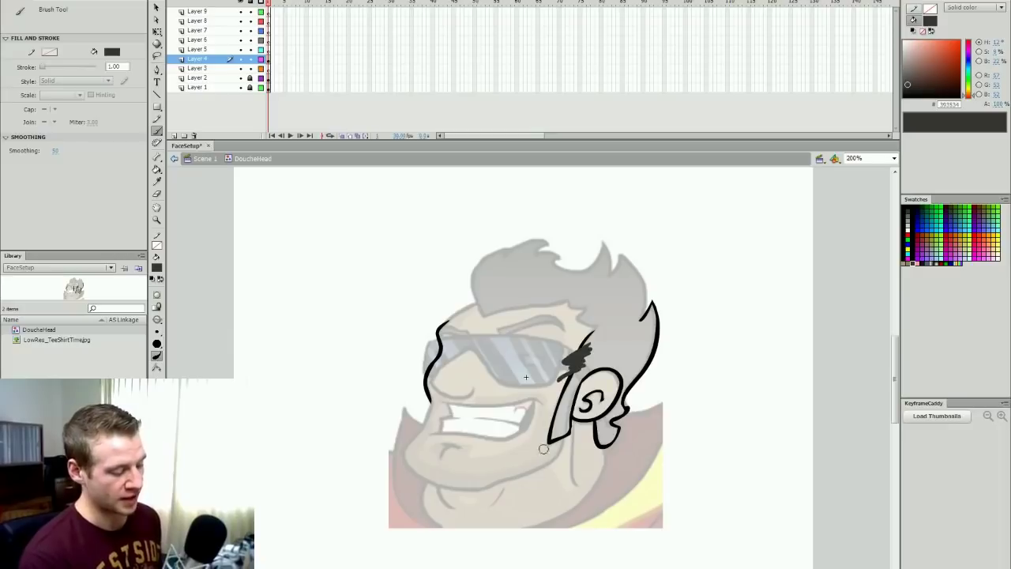
key("ctrl+z")
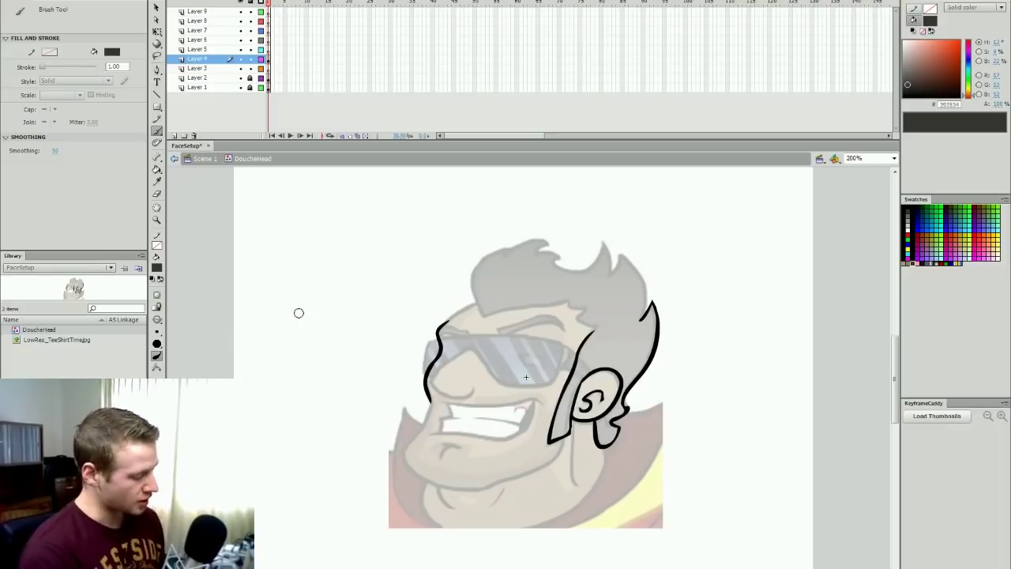
Step: Set the Brush mode to Paint Behind and test a dark scribble over the sideburn outline, then undo the scribble
left_click(157, 320)
left_click(225, 342)
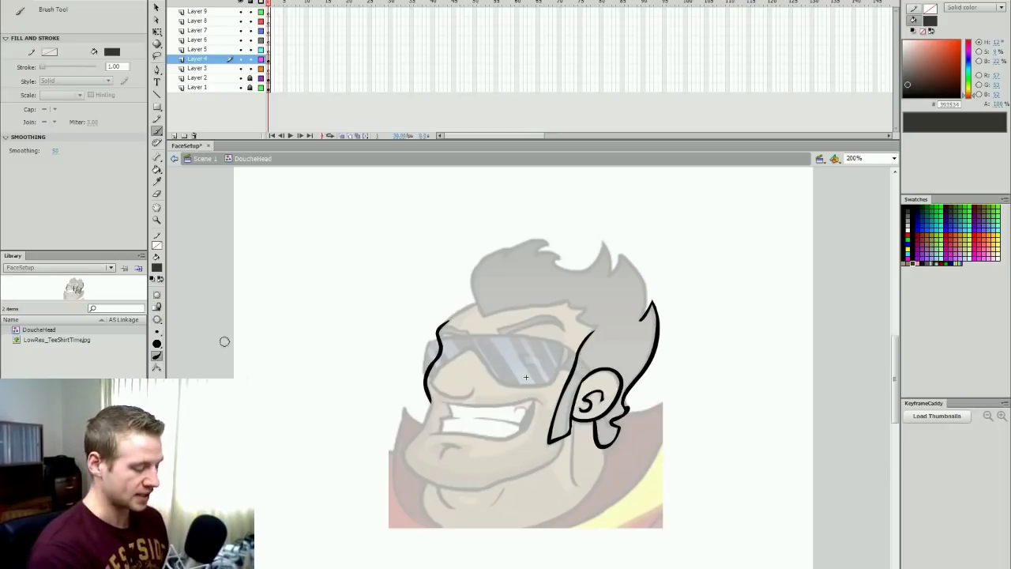
mouse_move(586, 349)
left_mouse_down()
mouse_move(567, 359)
mouse_move(585, 365)
mouse_move(566, 372)
mouse_move(599, 354)
left_mouse_up()
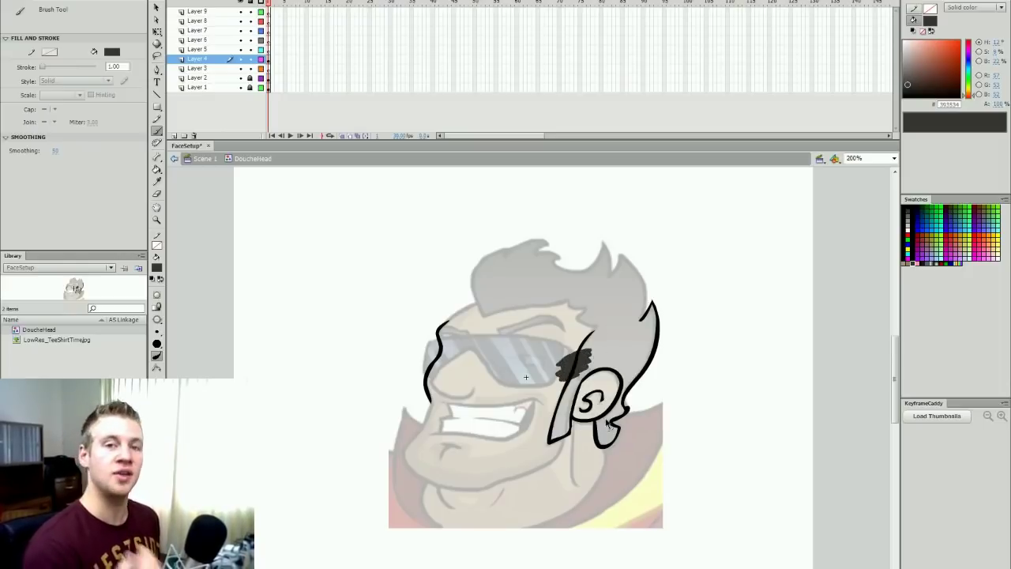
key("ctrl+z")
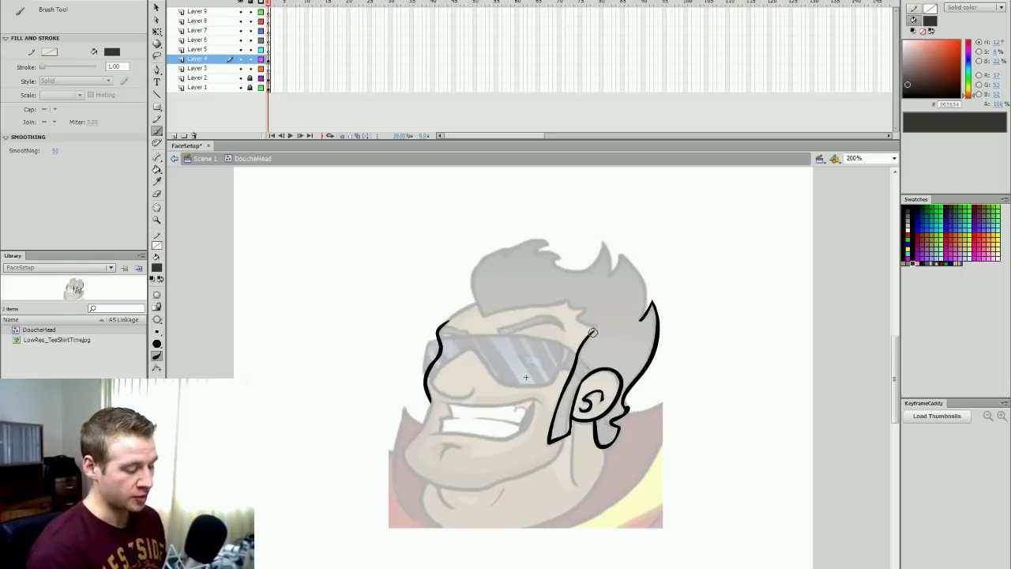
Step: Close and fill the sideburn and back hair with the dark hair colour, then fill the ear with the shadow and base skin swatches
key("k")
left_click(614, 384)
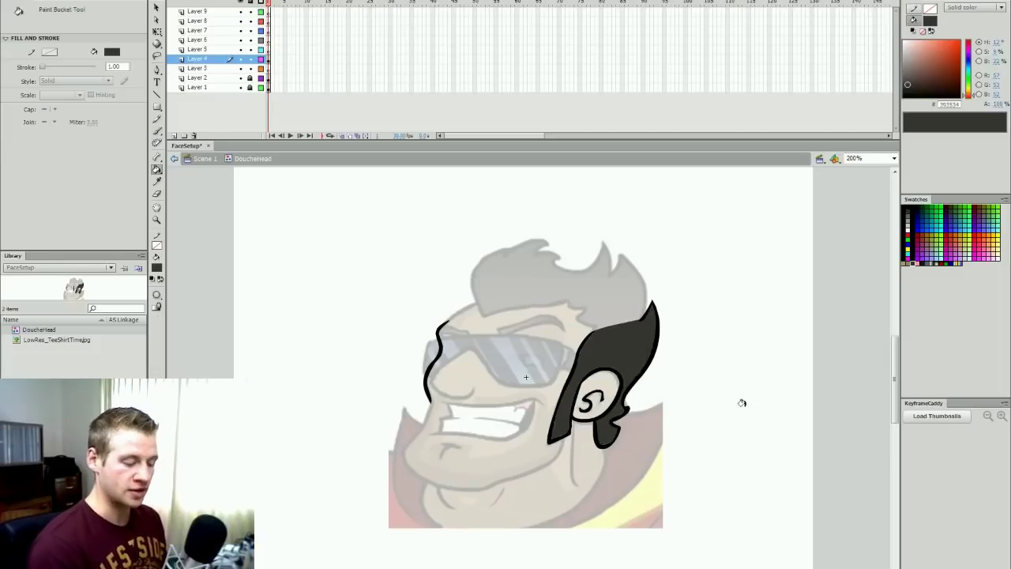
left_click(907, 263)
key("b")
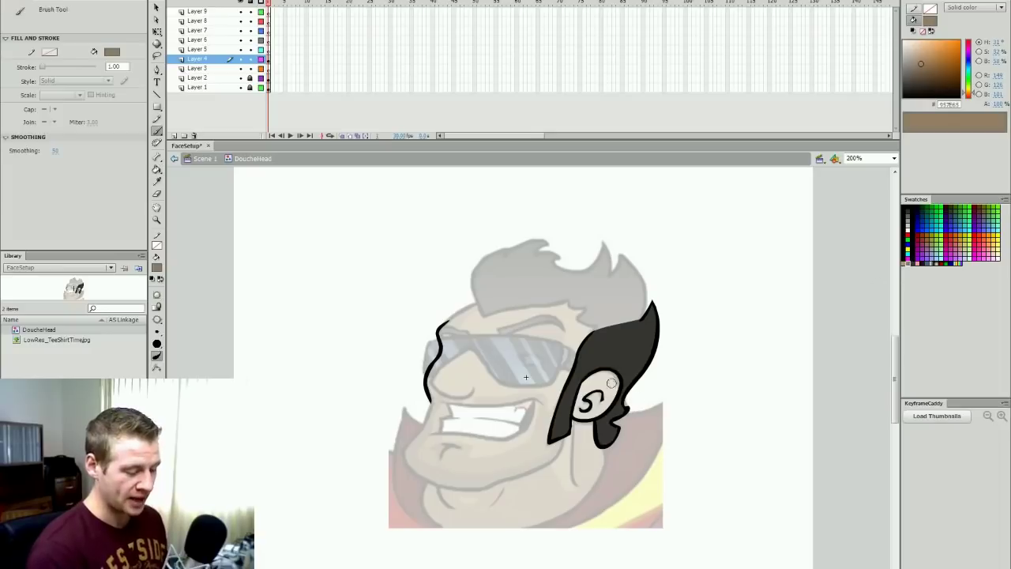
key("k")
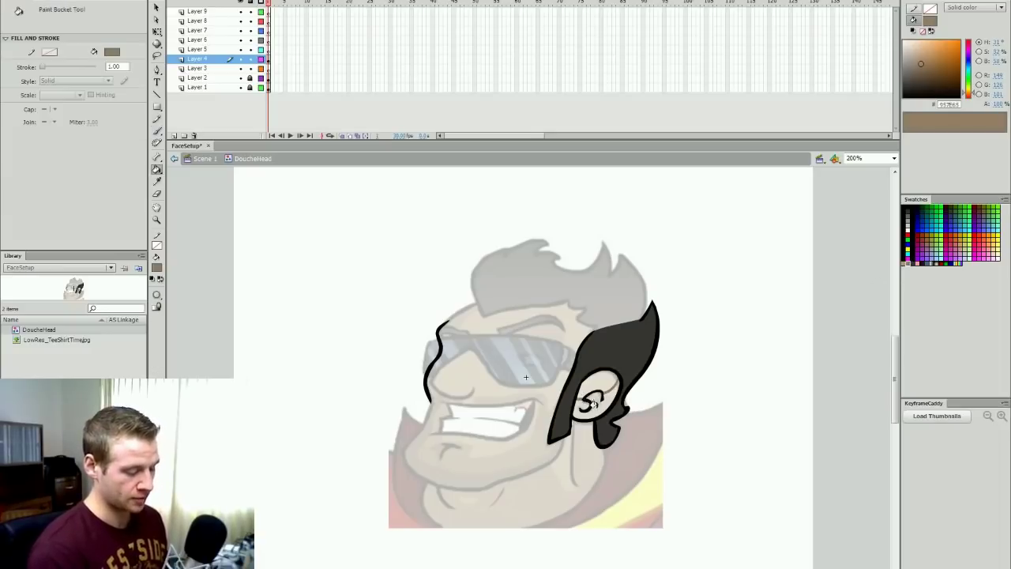
left_click(581, 420)
left_click(606, 377)
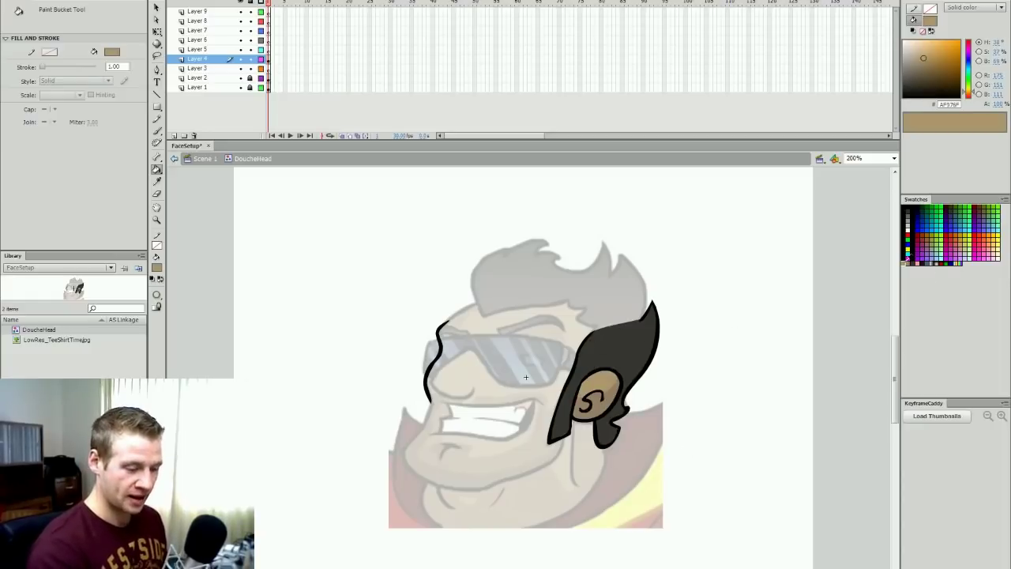
Step: Paint a strip of the darker skin shadow swatch along the inside of the face's front outline
key("b")
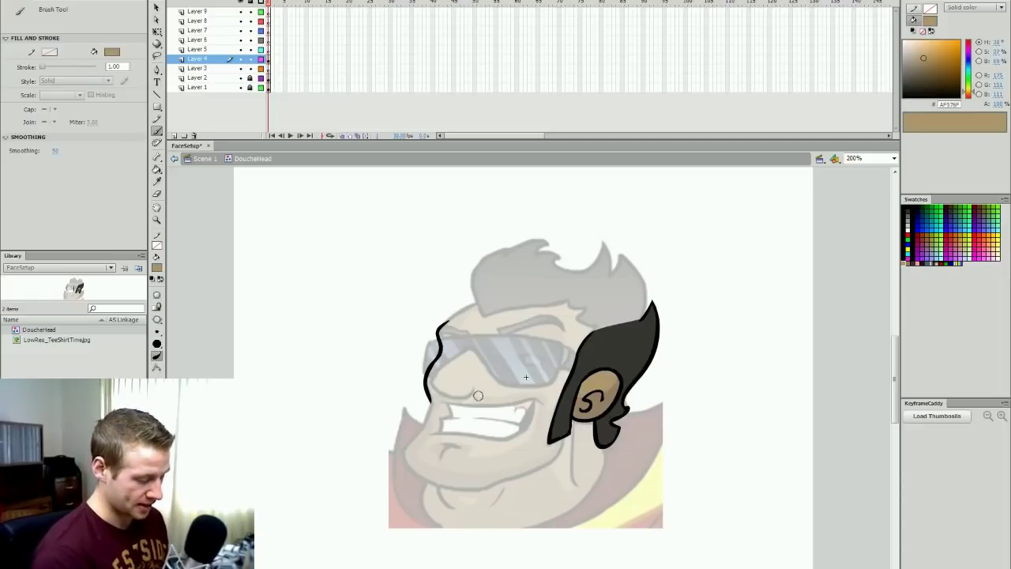
left_click(908, 263)
left_click_drag(446, 321, 431, 401)
key("k")
left_click(430, 367)
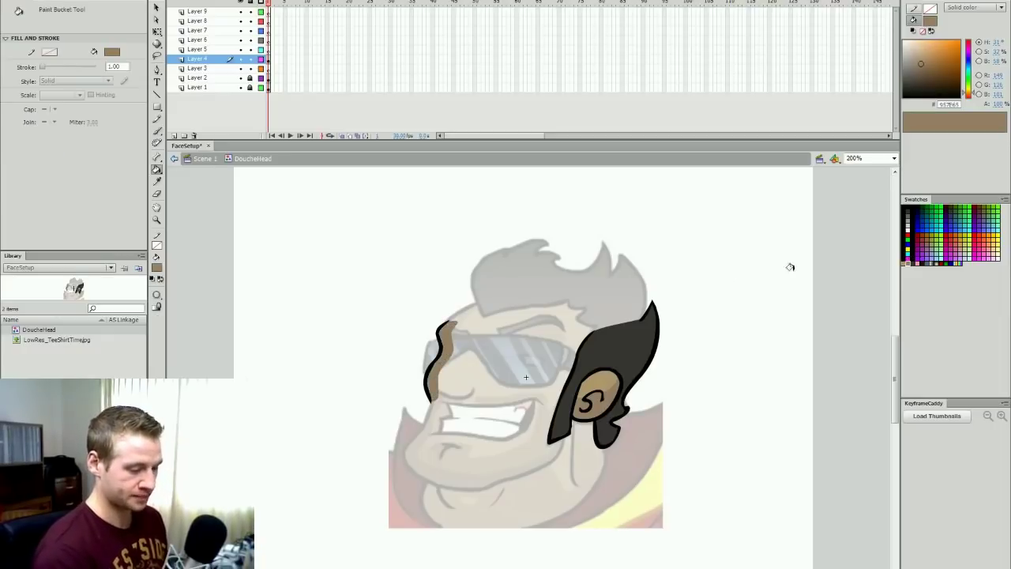
Step: Bridge the face outline to the sideburn across the forehead and above the mouth with base skin brush strokes, and fill the enclosed area
left_click(904, 260)
key("b")
left_click_drag(450, 322, 641, 343)
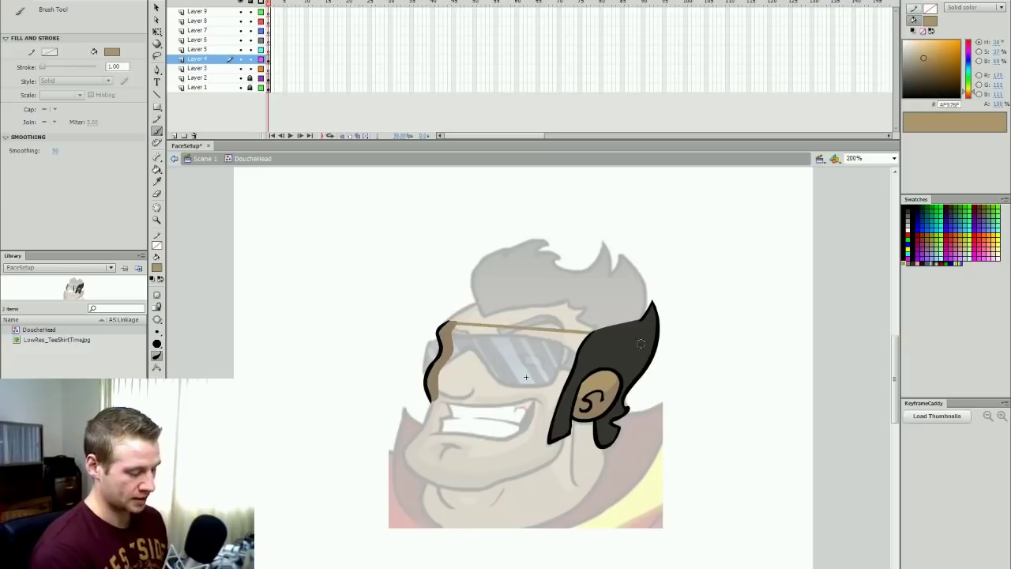
left_click_drag(439, 398, 557, 410)
key("k")
left_click(548, 373)
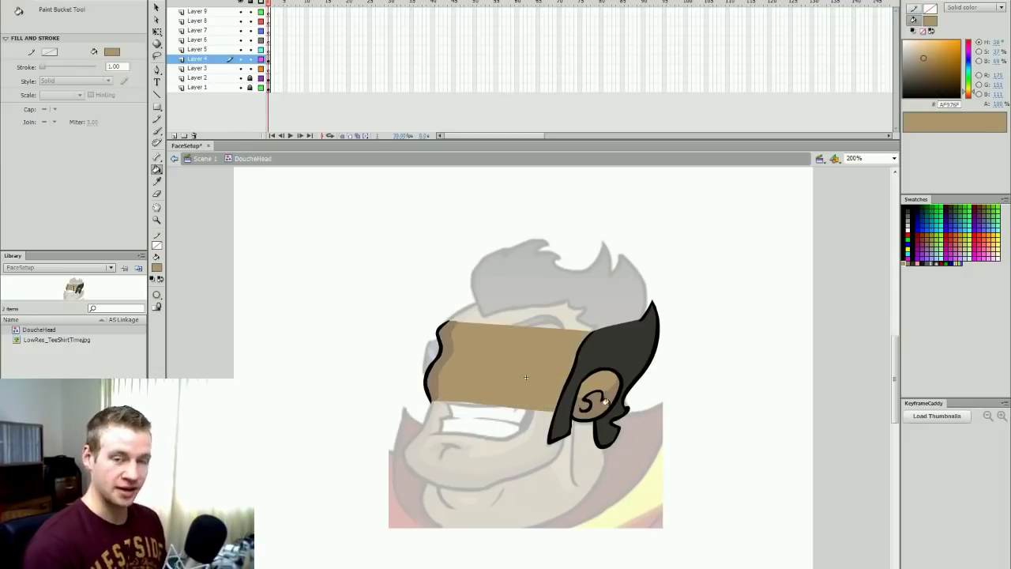
Step: Bend the skin area's lower edge into an upward curve above the mouth and trim its upper edge with the Eraser
left_click_drag(524, 409, 449, 392)
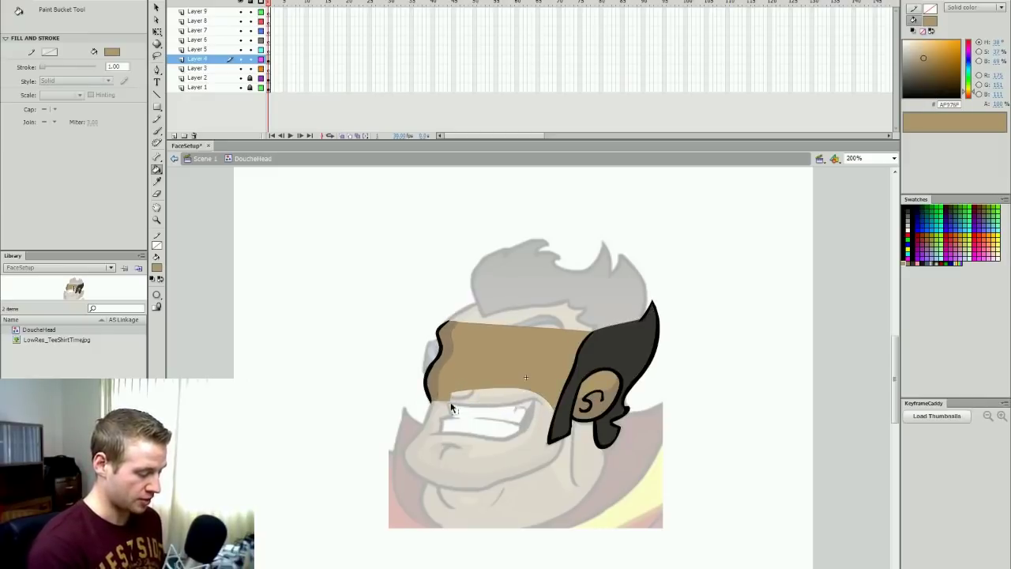
key("e")
left_click_drag(449, 323, 603, 326)
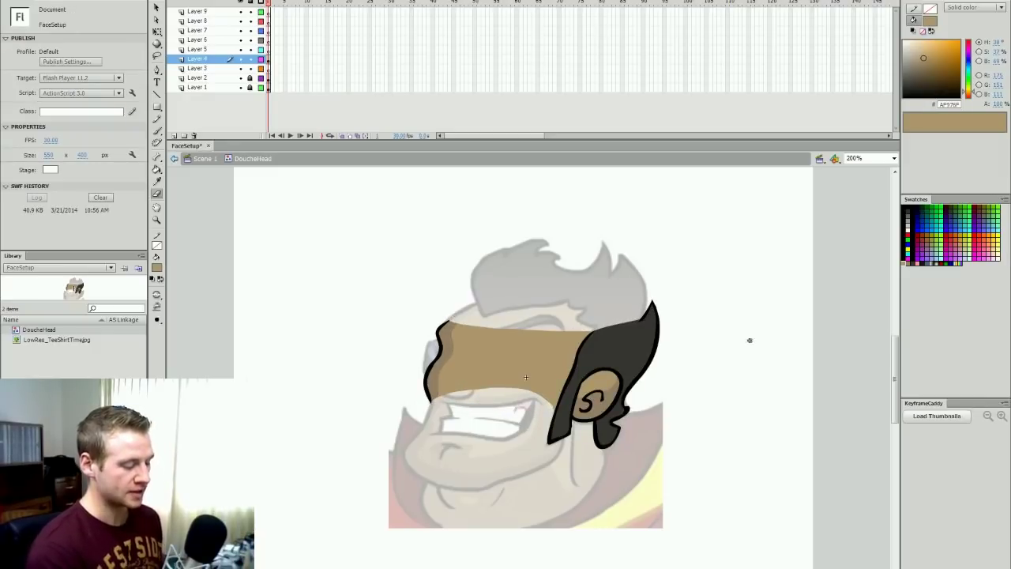
Step: Convert all the head base artwork on Layer 4 into a graphic symbol named DoucheHeadBase
key("q")
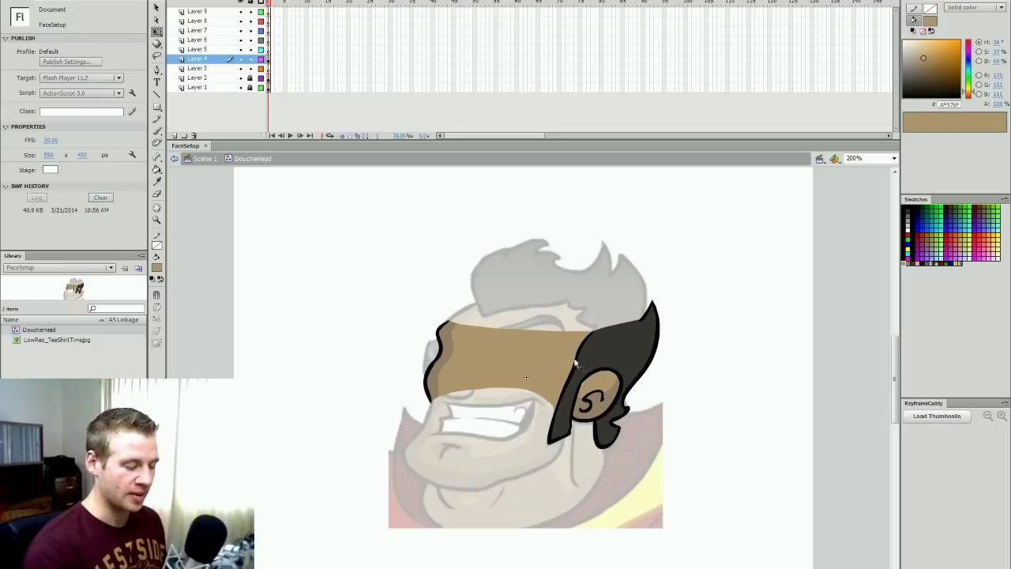
key("ctrl+a")
left_click(709, 410)
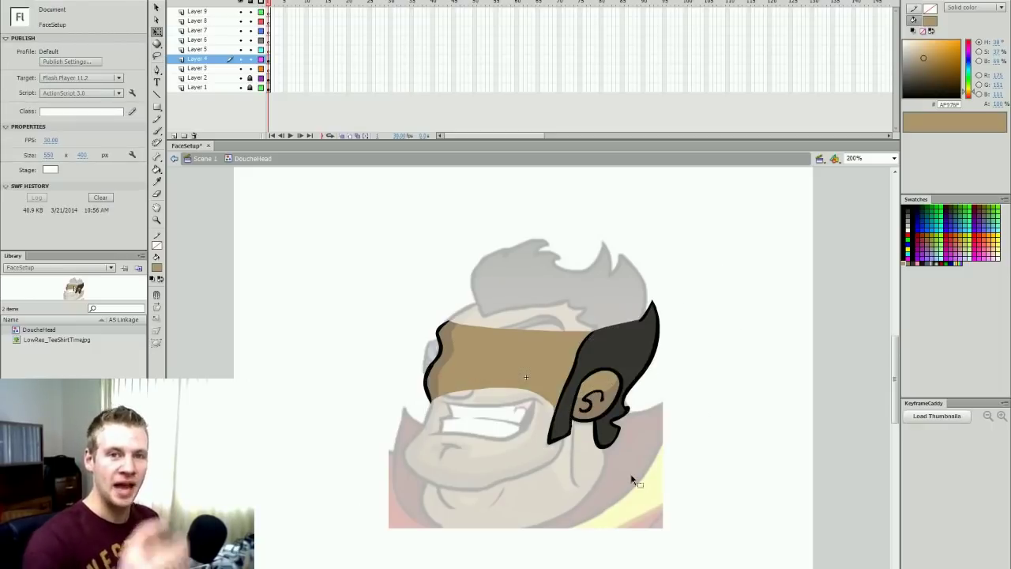
key("ctrl+a")
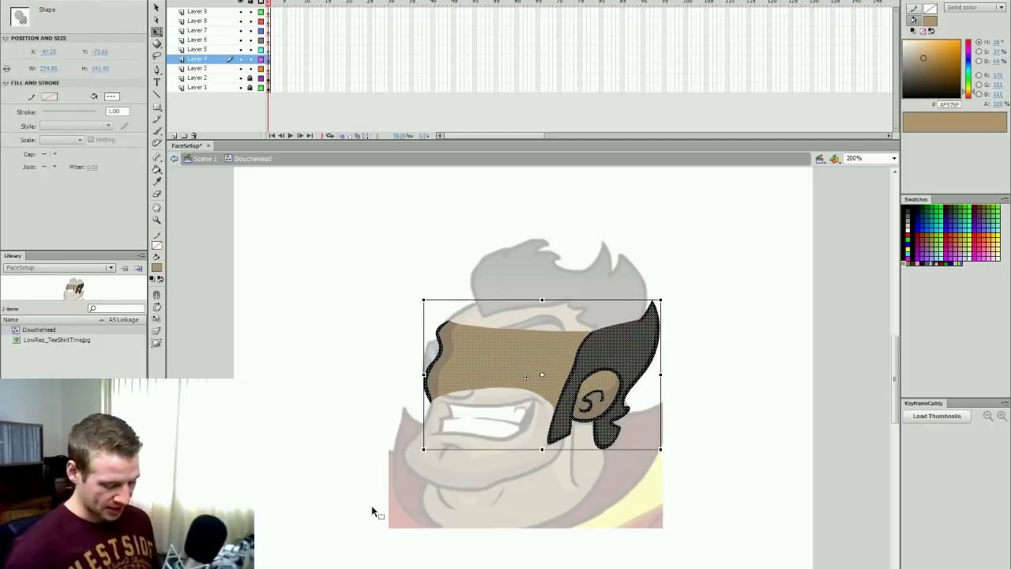
key("F8")
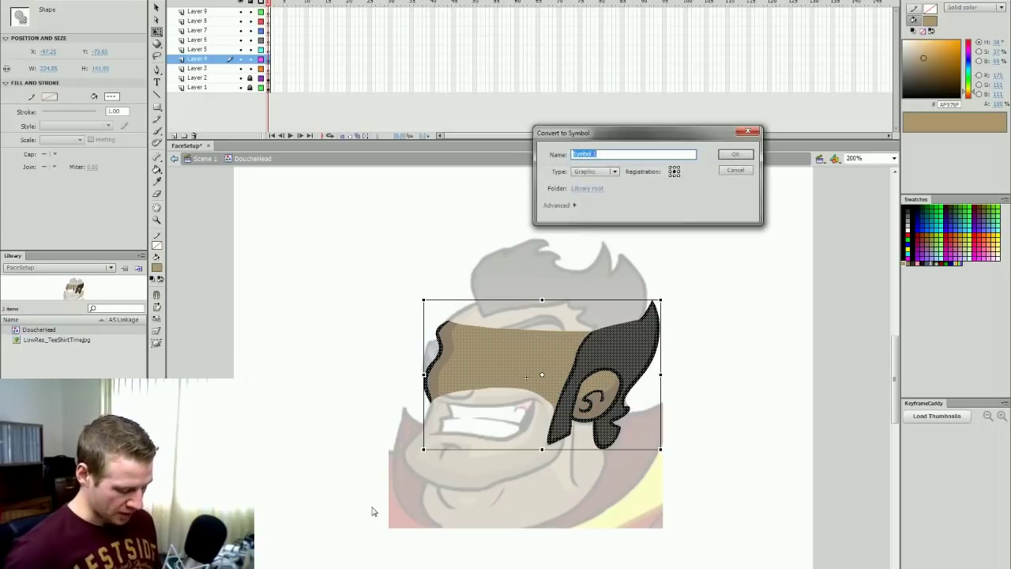
type("DoucheH")
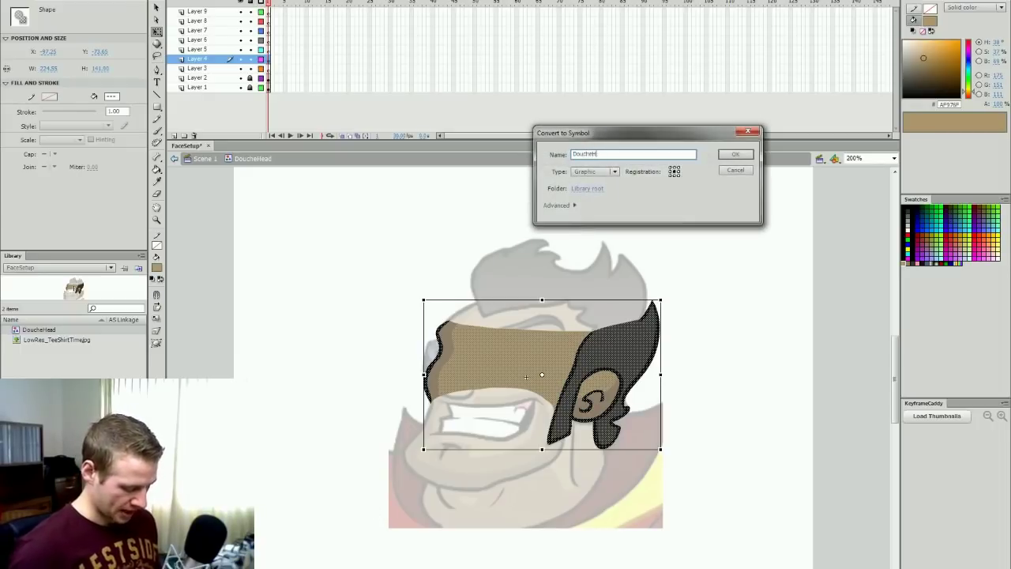
type("EadBase")
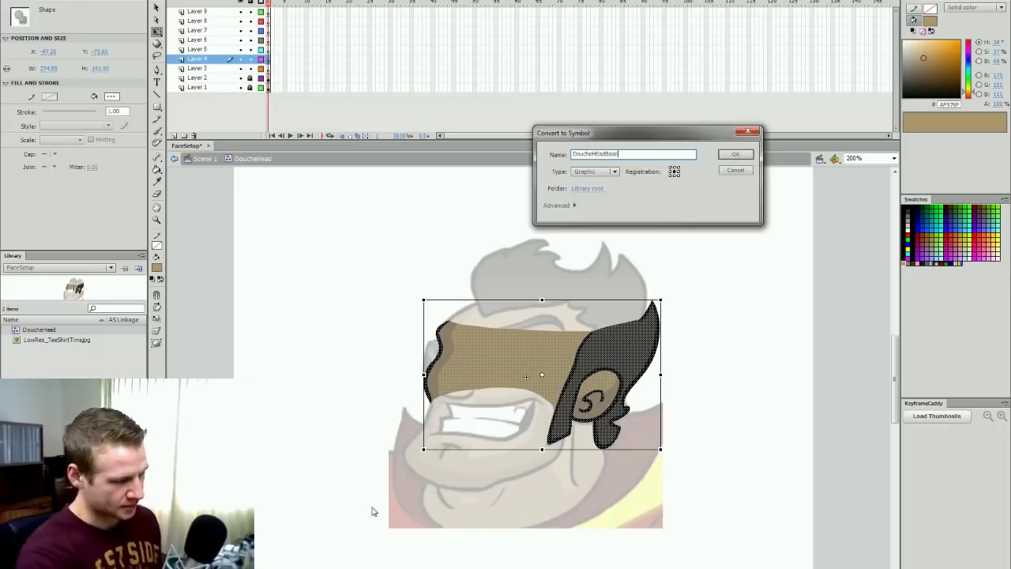
key("Return")
left_click(649, 346)
left_click(711, 323)
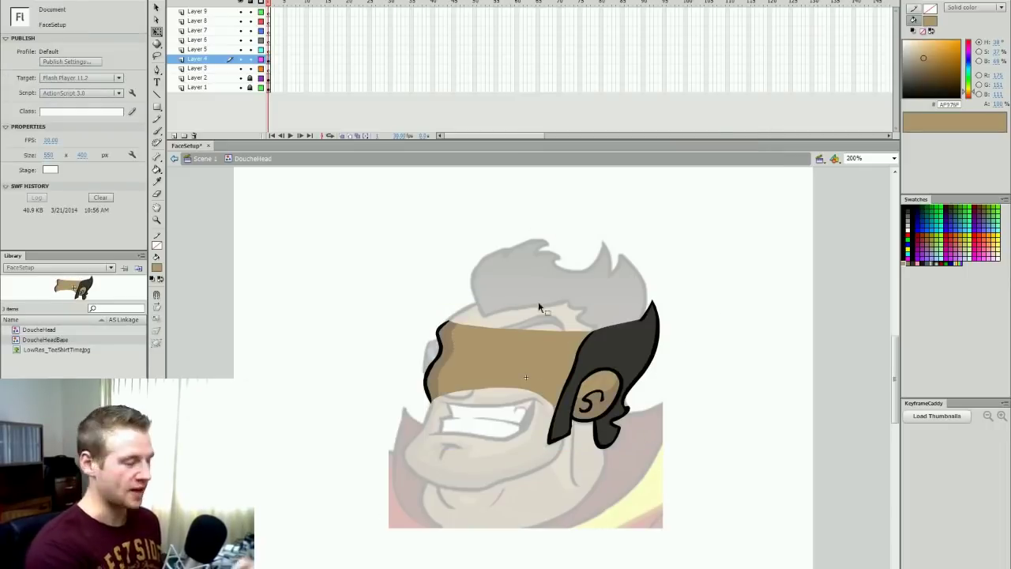
Step: Lock Layer 4, save the file, and display the layer's artwork as outlines
left_click(251, 60)
key("ctrl+s")
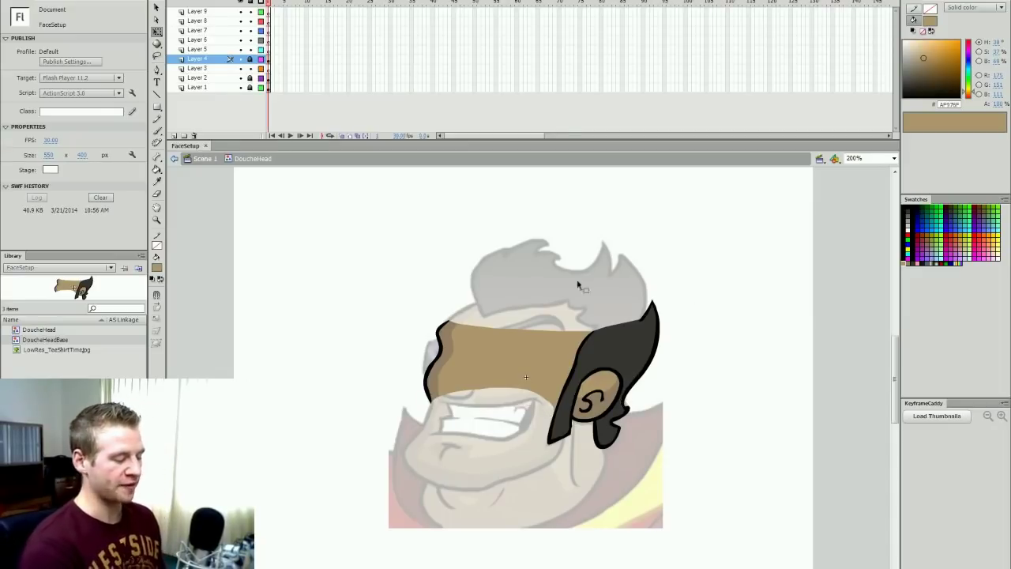
left_click(261, 59)
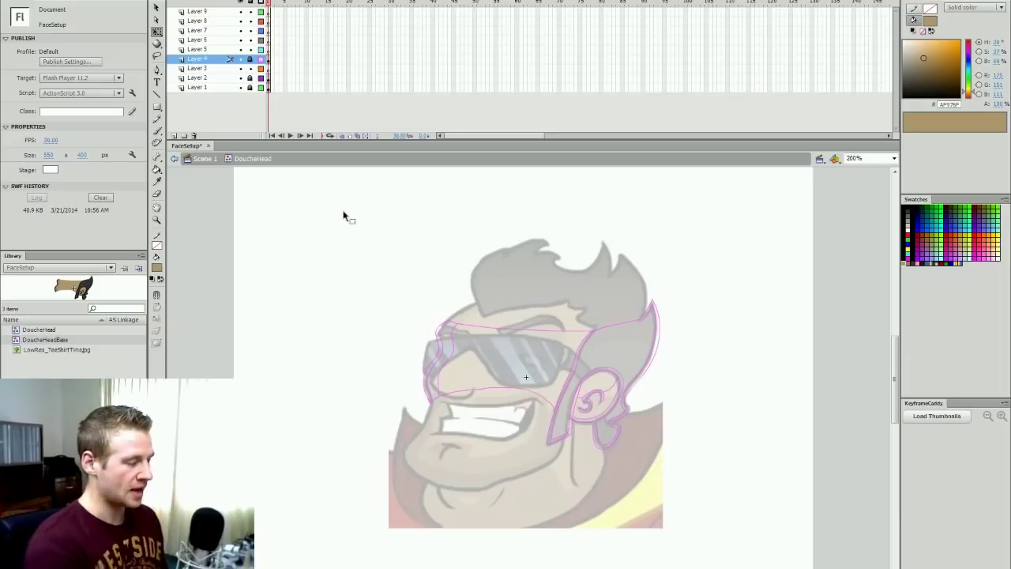
double_click(260, 59)
left_click(573, 198)
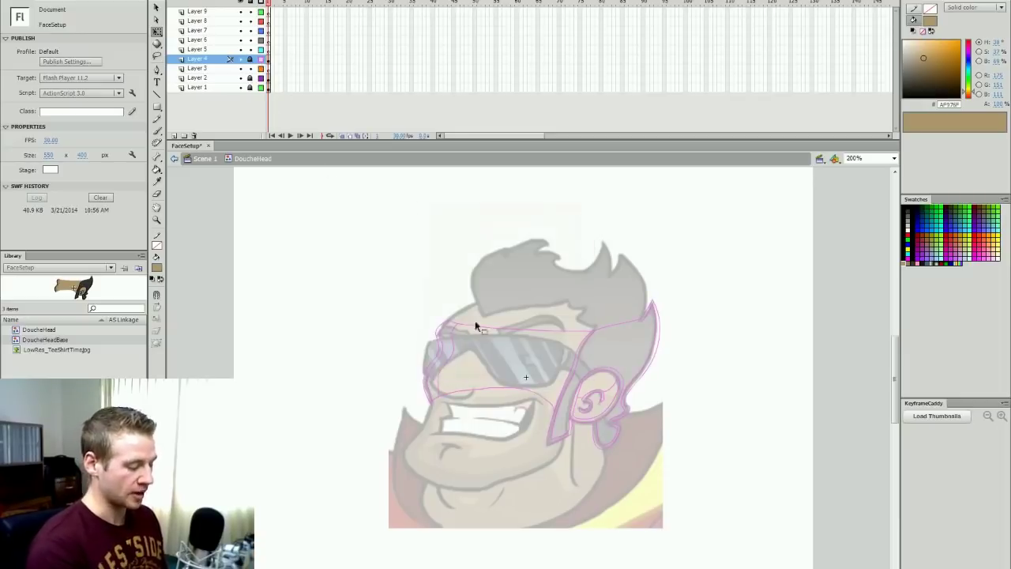
Step: On Layer 5, brush two black eye outlines over the sunglasses' lenses and slightly adjust the larger eye with Free Transform
key("b")
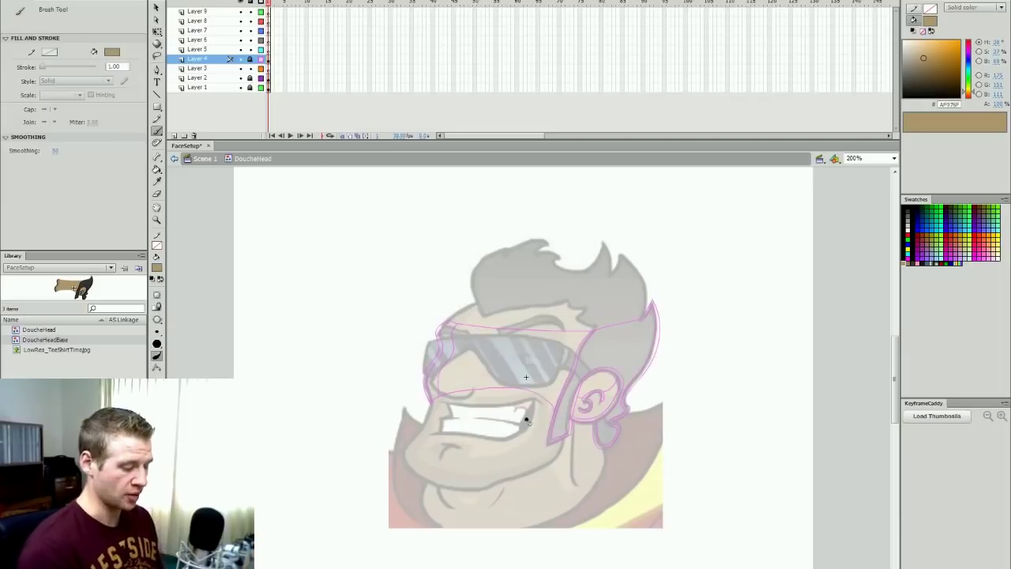
left_click(264, 49)
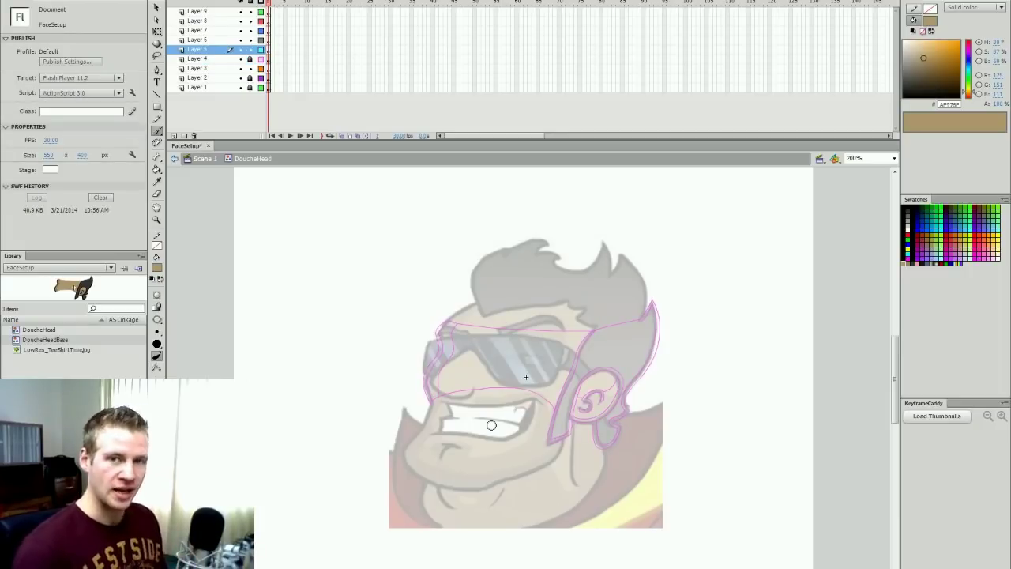
left_click(907, 206)
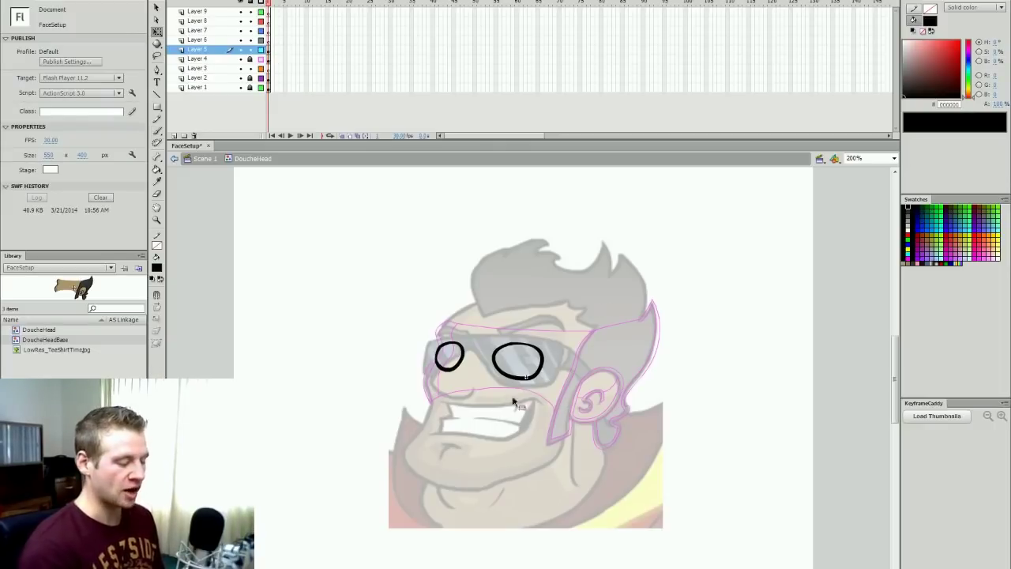
left_click(518, 379)
left_click_drag(518, 382, 524, 383)
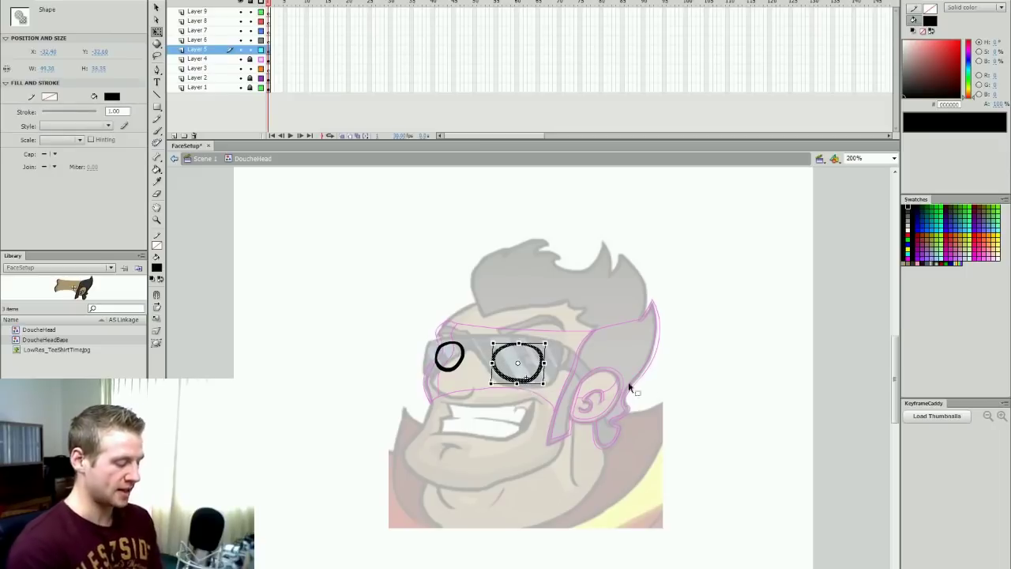
left_click(676, 386)
Step: Fill both eye outlines with white using the Paint Bucket
left_click(907, 228)
key("k")
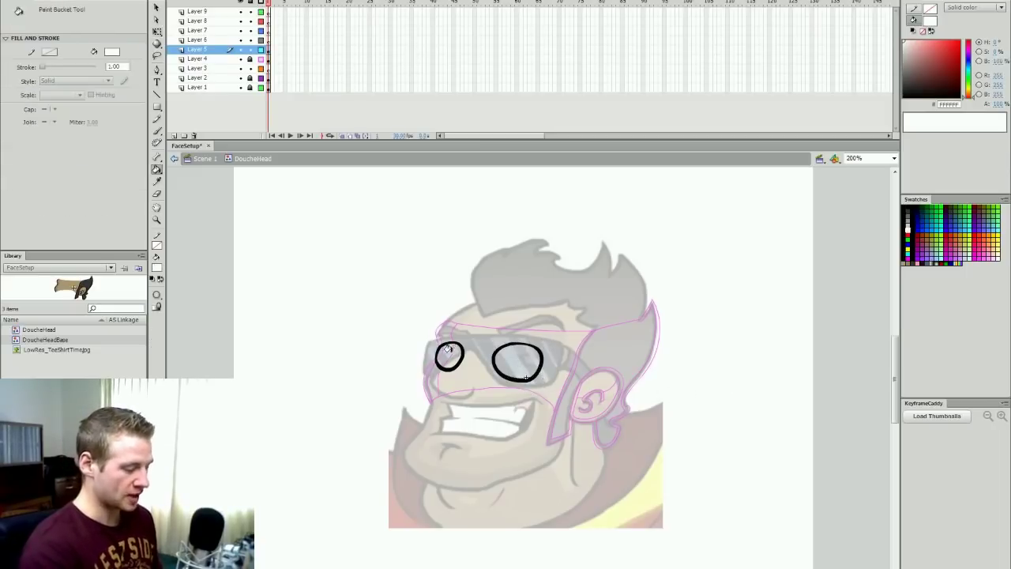
left_click(449, 356)
left_click(522, 373)
Step: Convert both eyes into a graphic symbol named DoucheEyeBase and save the file
key("v")
left_click_drag(565, 339, 402, 426)
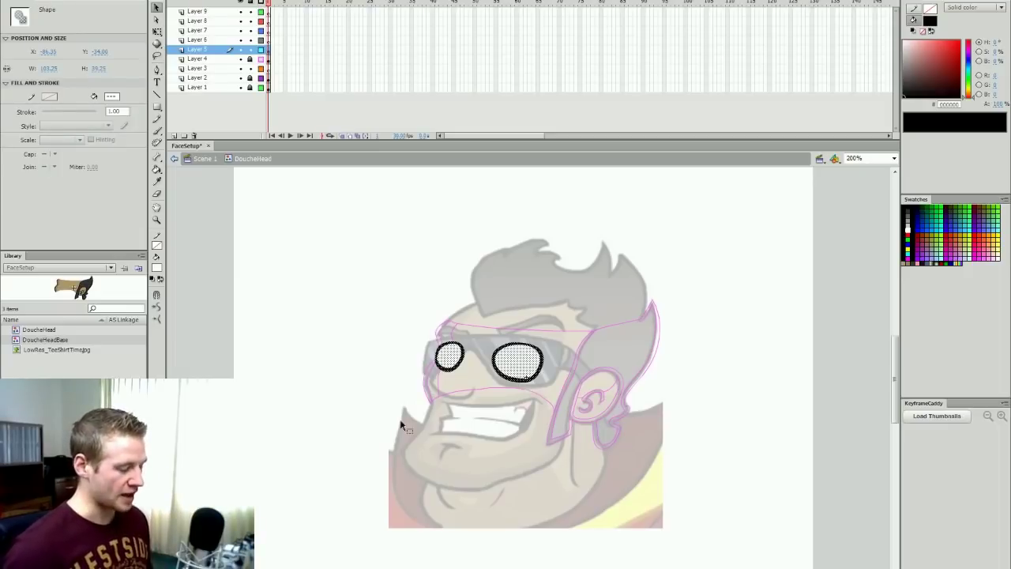
key("F8")
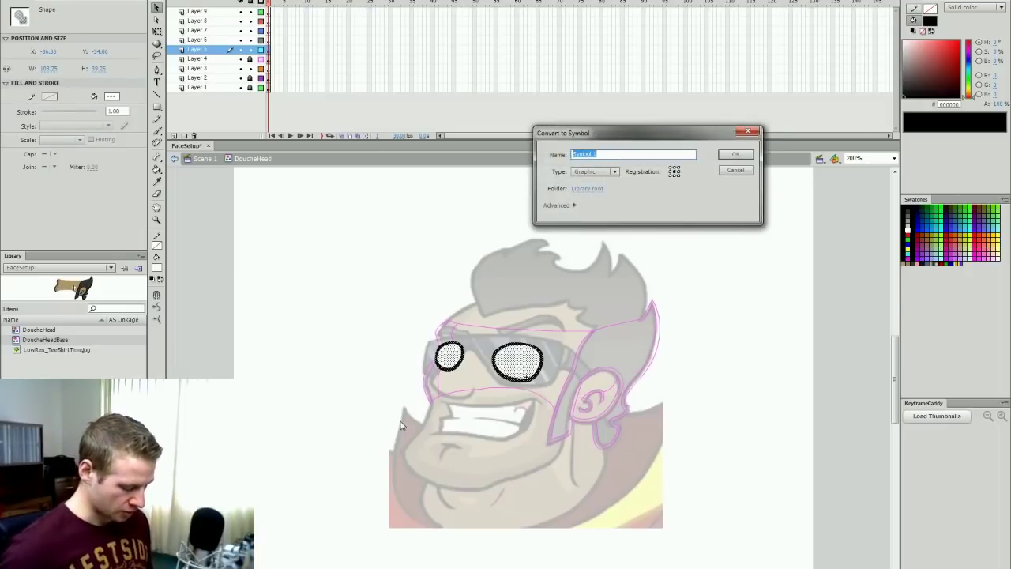
type("DoucheEyeBas")
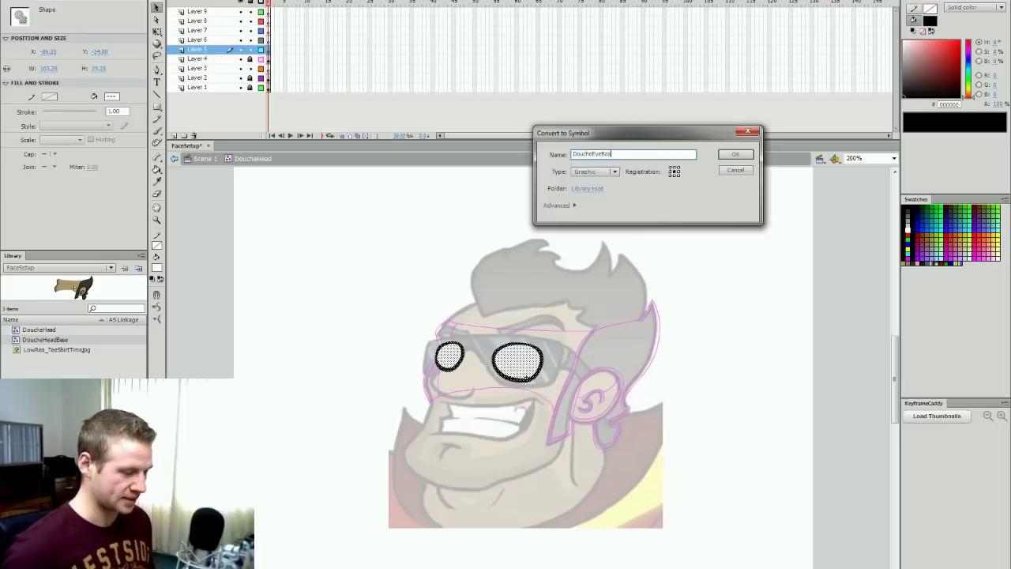
type("e")
key("Return")
left_click(574, 374)
key("ctrl+s")
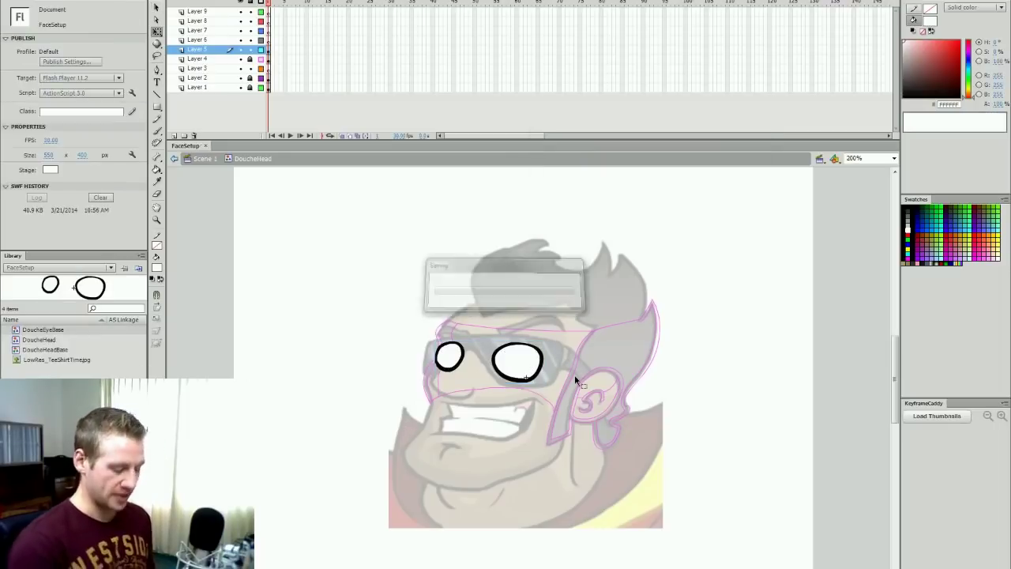
Step: Lock Layer 5, display its eyes as outlines, and make Layer 6 active
left_click(527, 363)
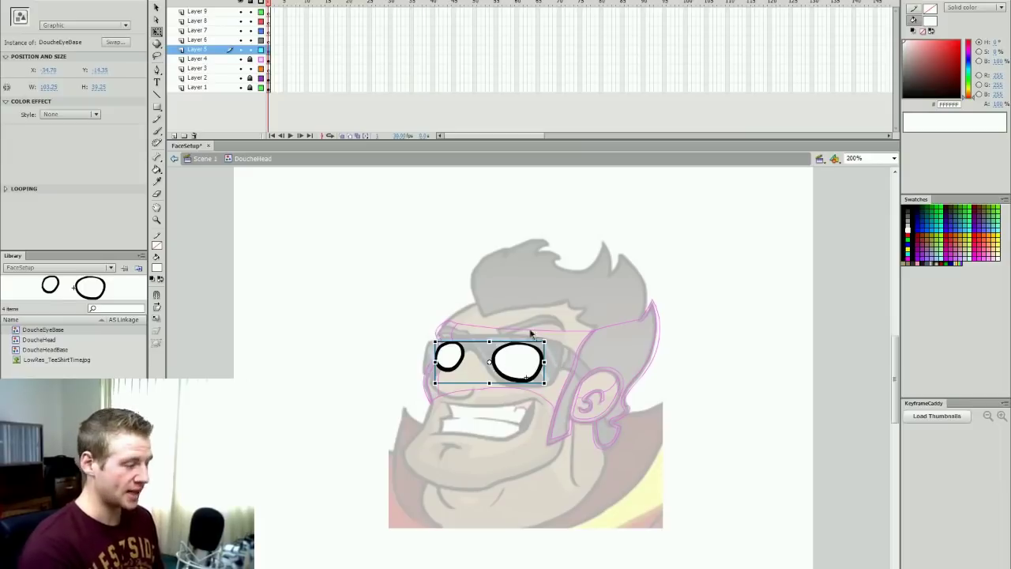
left_click(249, 310)
left_click(261, 50)
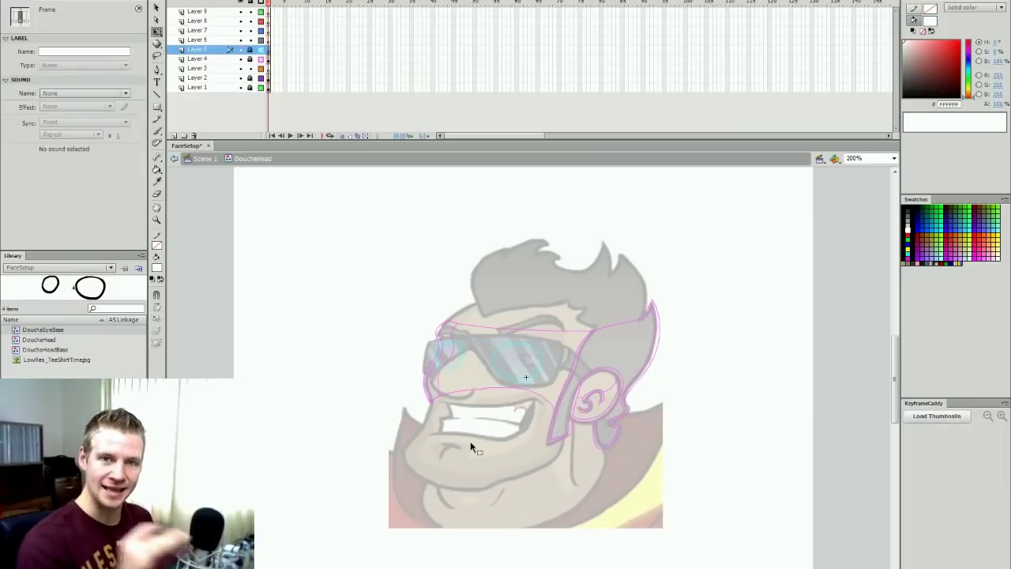
left_click(197, 40)
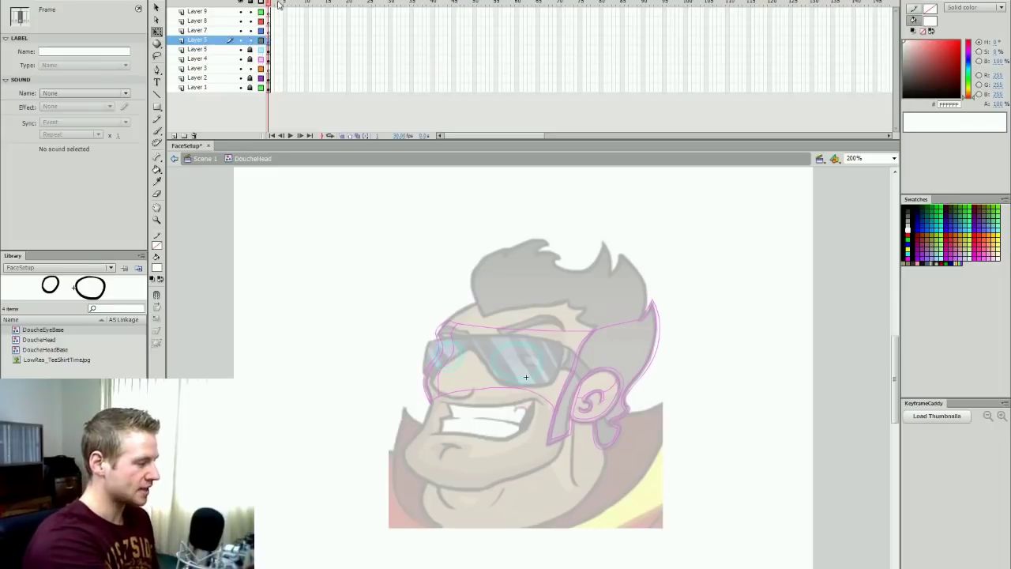
Step: Brush two black pupils with white highlights inside the eye outlines on Layer 6
left_click(907, 208)
key("b")
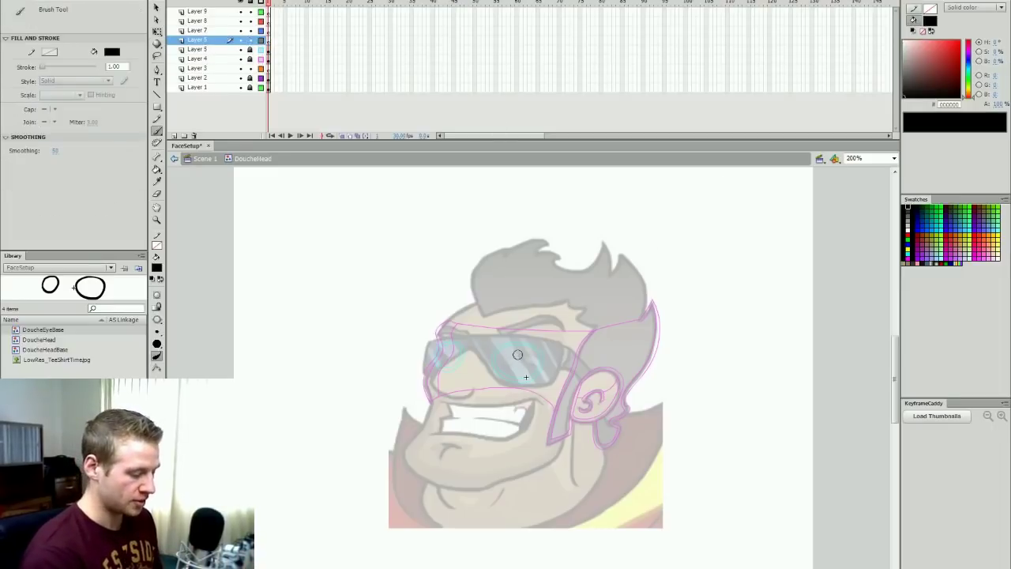
left_click_drag(519, 356, 512, 358)
left_click_drag(512, 358, 518, 365)
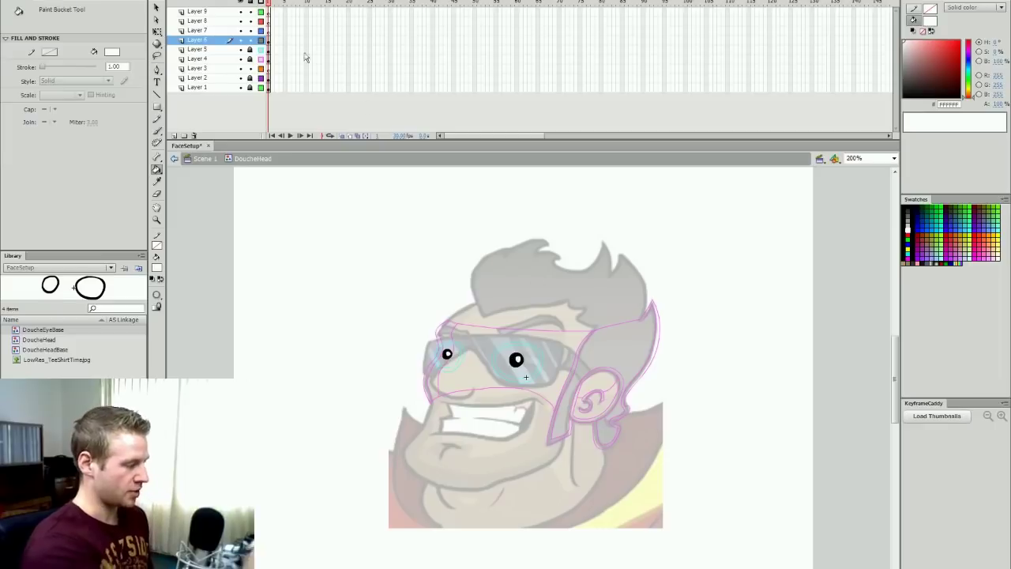
Step: Convert both pupils on Layer 6 into a graphic symbol named DouchePupils
left_click(269, 40)
key("F8")
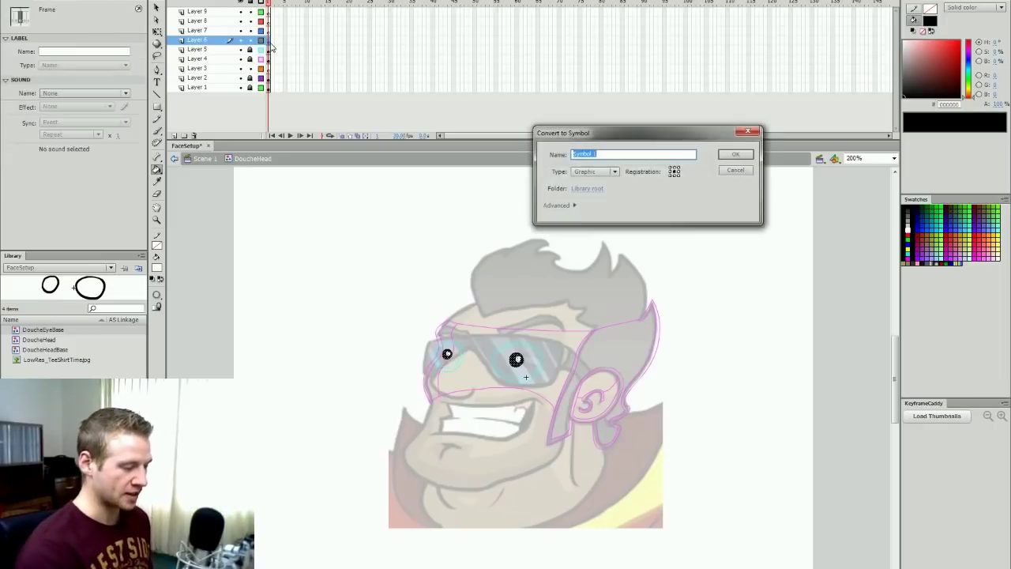
left_click_drag(630, 128, 524, 182)
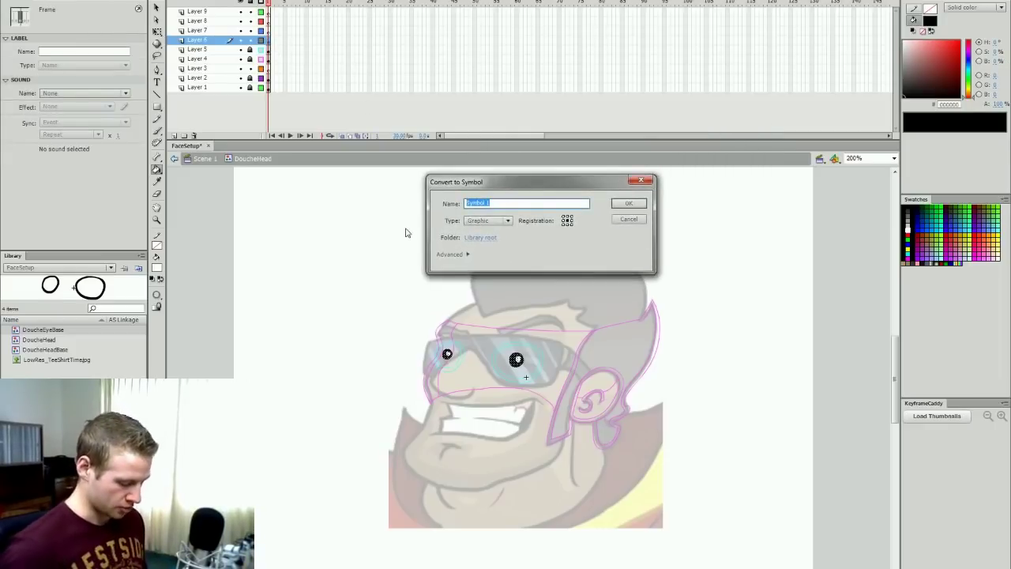
type("DouchePupils")
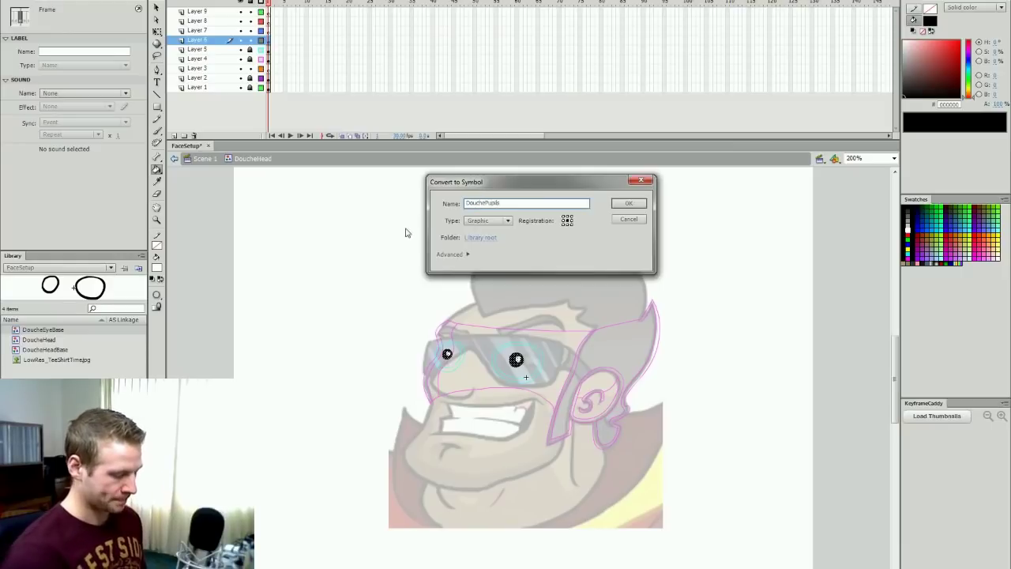
key("Return")
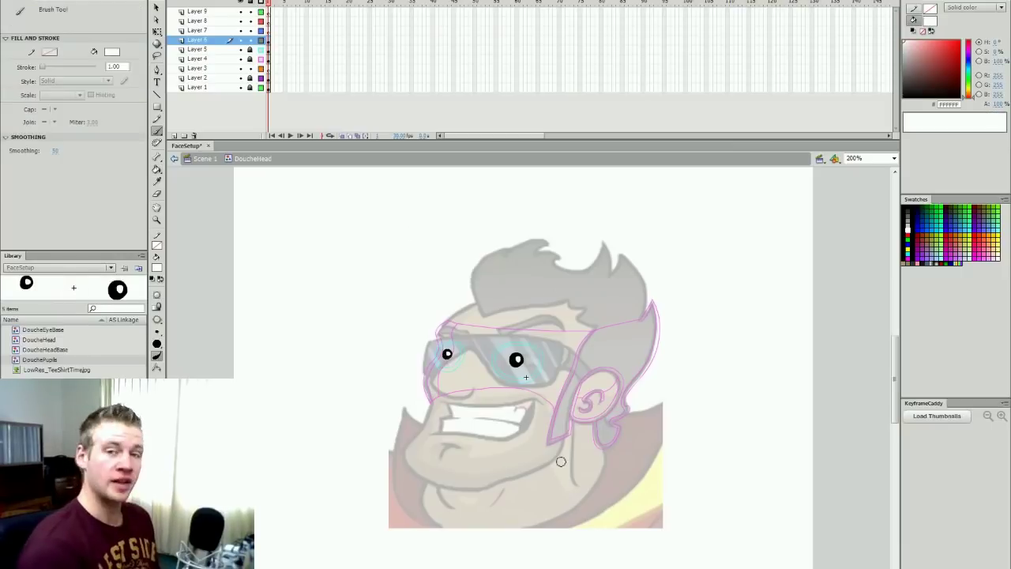
Step: Lock Layer 6 and display it as outlines, then brush the black nose outline on Layer 7 following the reference
left_click(261, 39)
left_click(237, 31)
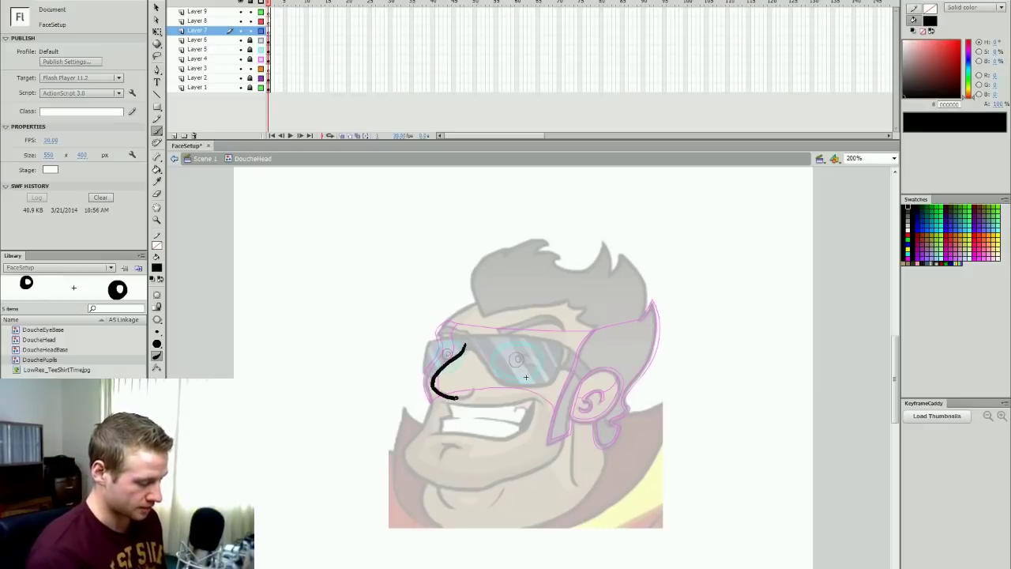
left_click_drag(456, 397, 475, 386)
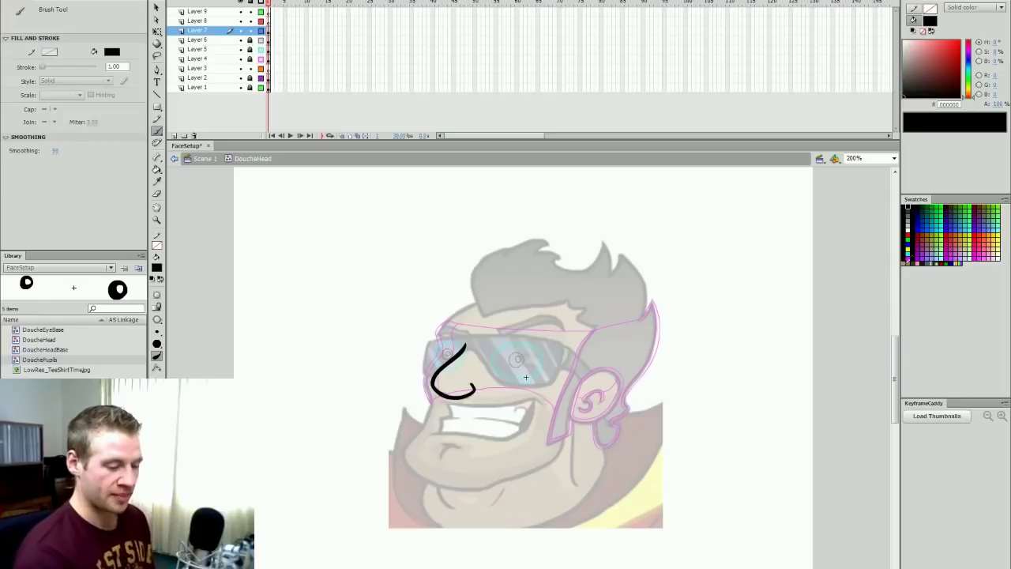
Step: Close the open side of the nose with a tan #AF976F brush line and fill the nose with the same colour
left_click(905, 263)
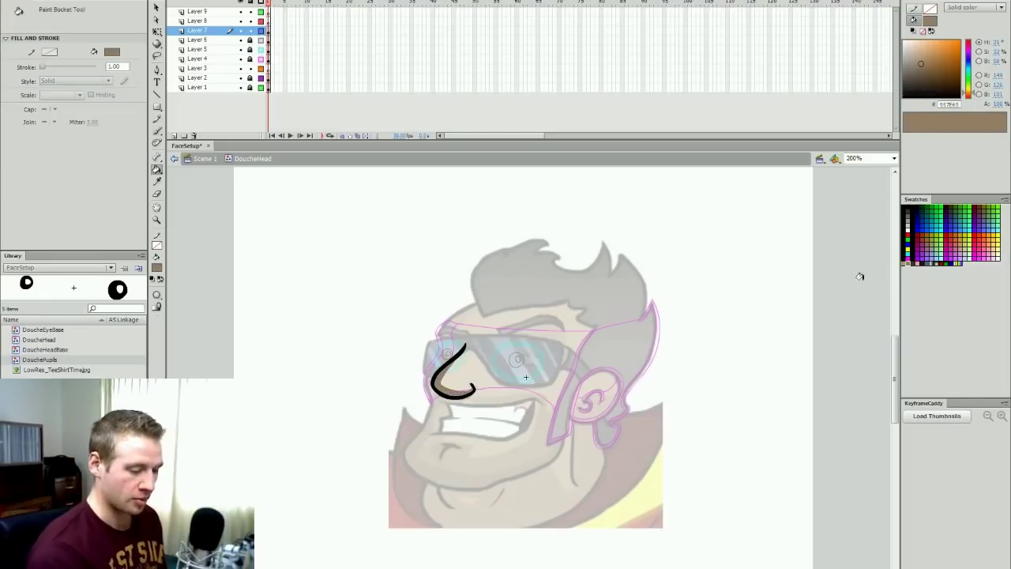
left_click(906, 257)
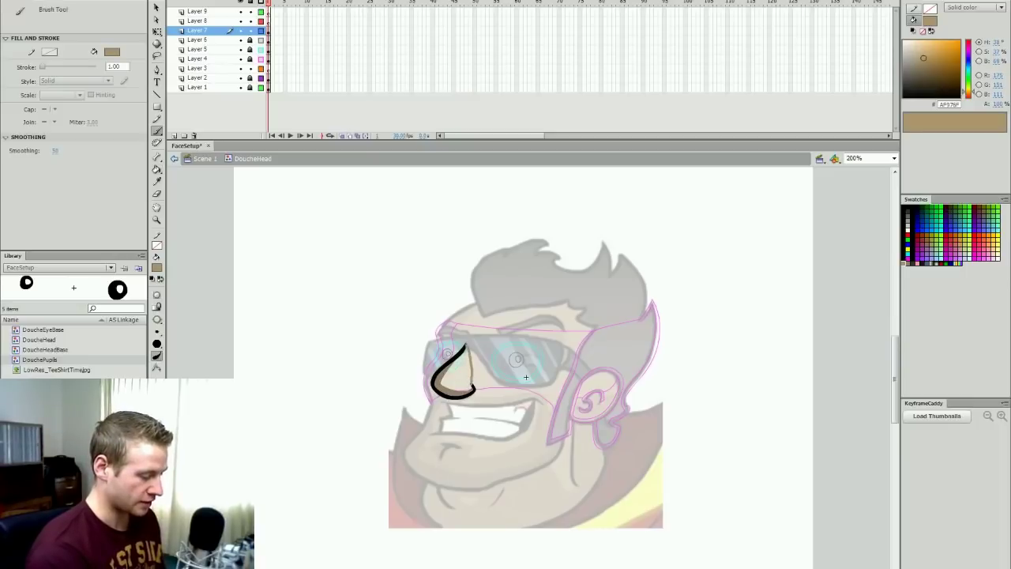
key("k")
left_click(463, 368)
Step: Unlock Layers 4 to 6 and turn off the outline display of the eye and pupil layers
mouse_move(251, 59)
left_mouse_down()
mouse_move(251, 40)
mouse_move(260, 49)
left_mouse_up()
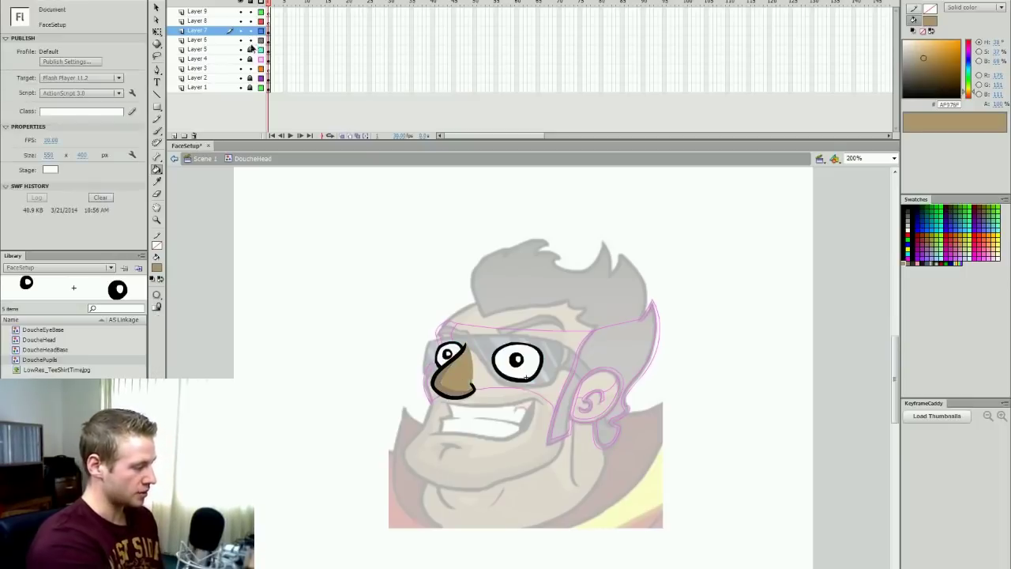
left_click(483, 359, "ctrl")
key("v")
left_click(491, 415)
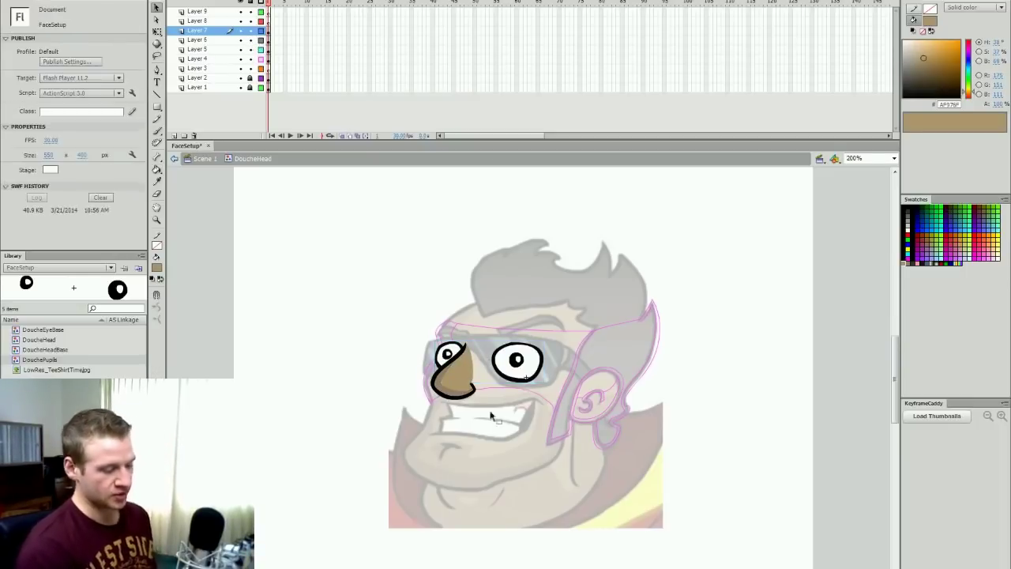
left_click(268, 32)
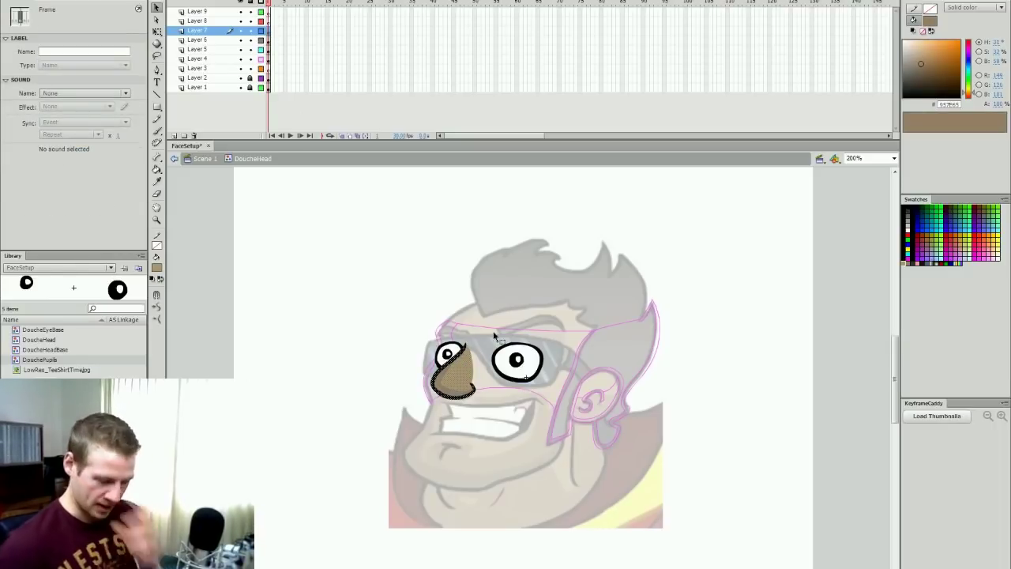
left_click(705, 320)
left_click_drag(517, 361, 524, 358)
key("ctrl+z")
left_click(713, 346)
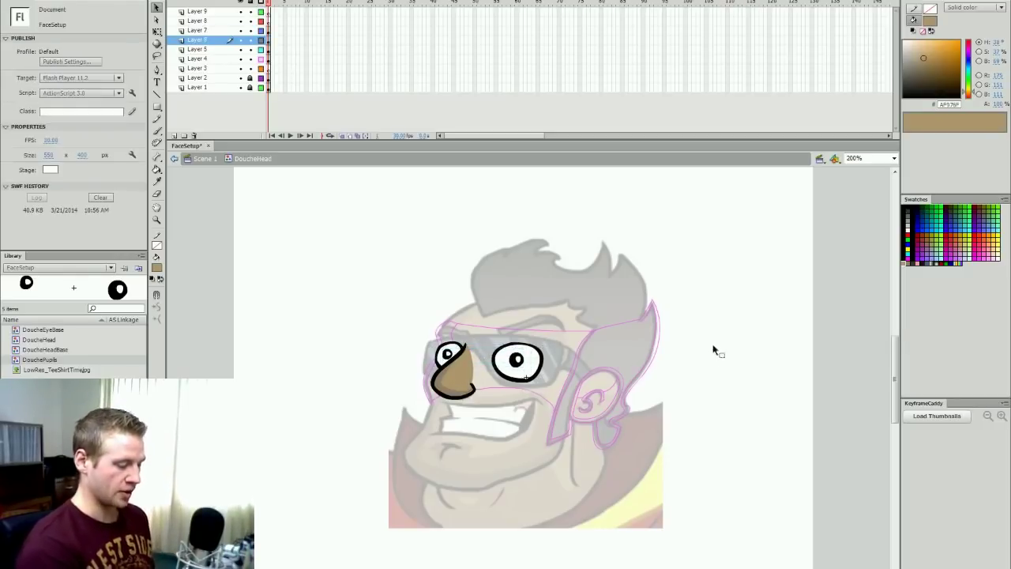
Step: Convert the nose on Layer 7 into a graphic symbol named DoucheNose and save the file
left_click(269, 31)
key("F8")
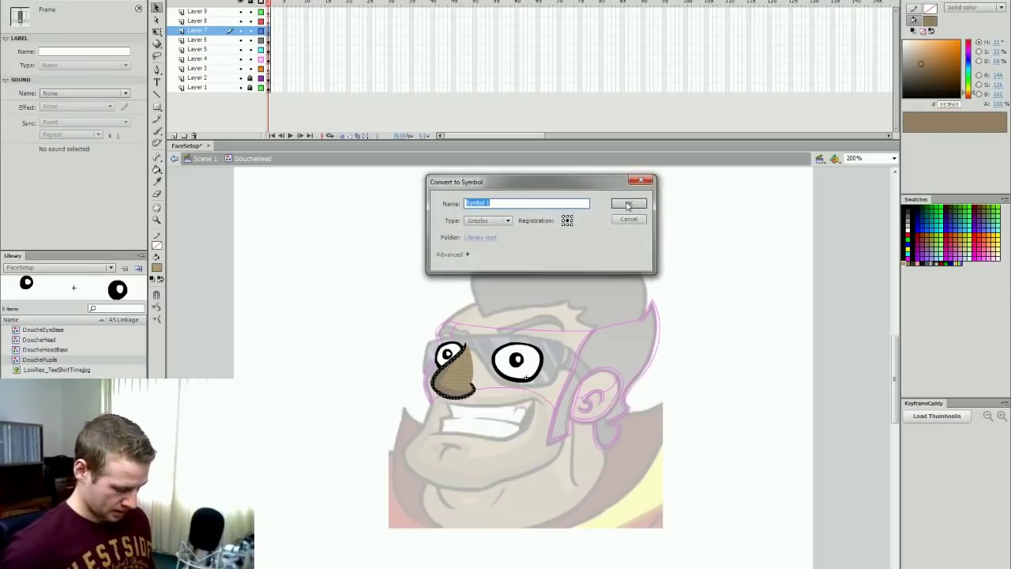
type("DoucheNose")
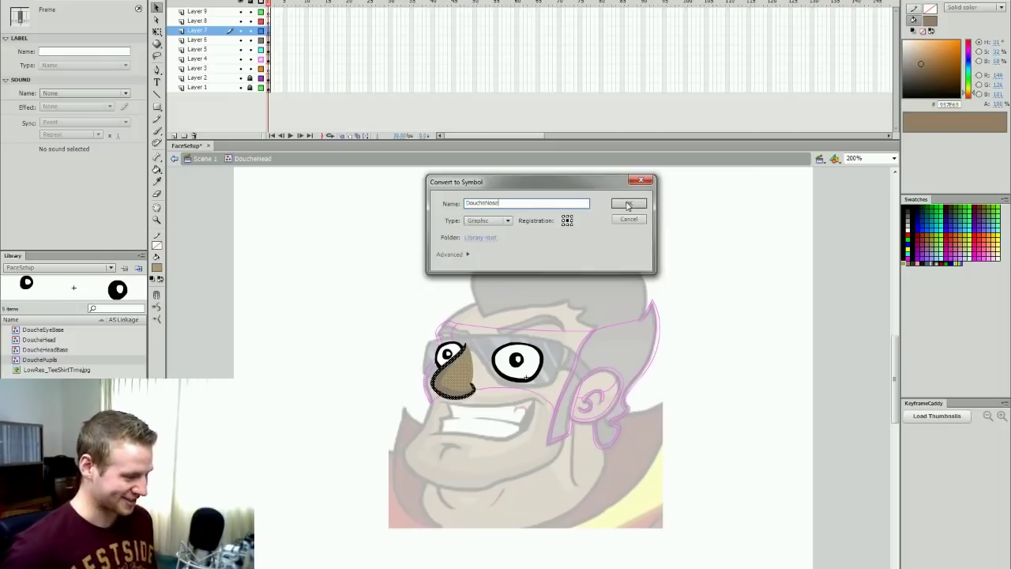
left_click(628, 204)
left_click(645, 352)
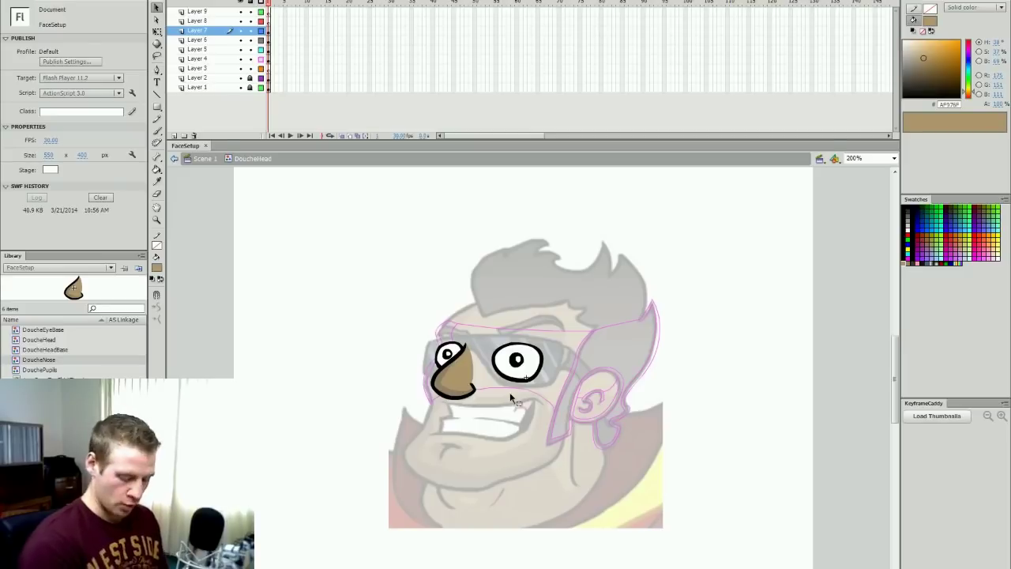
Step: Open the DoucheNose symbol for editing and brush black outlines of both eyebrows above the eyes
left_click(469, 382)
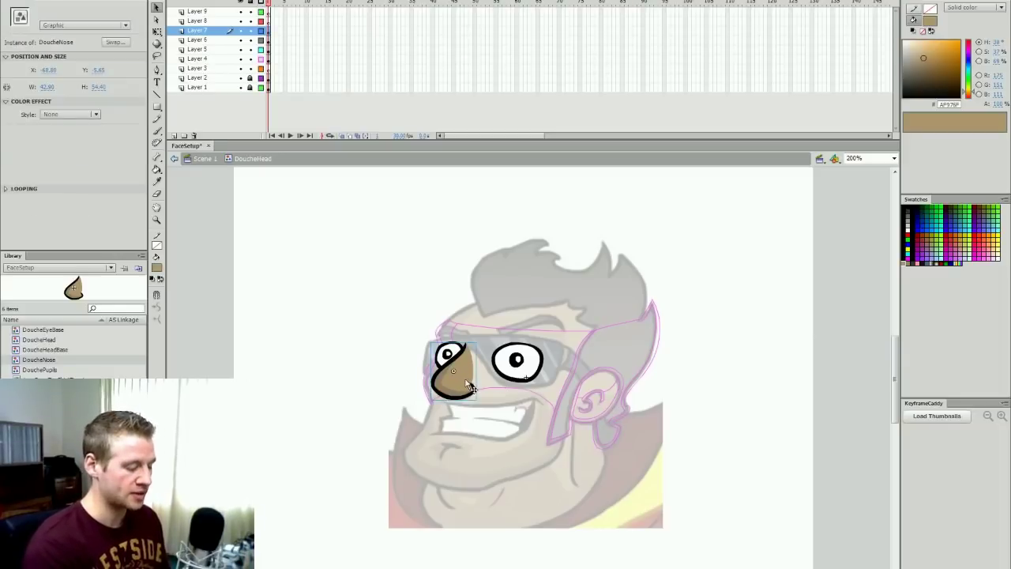
double_click(468, 385)
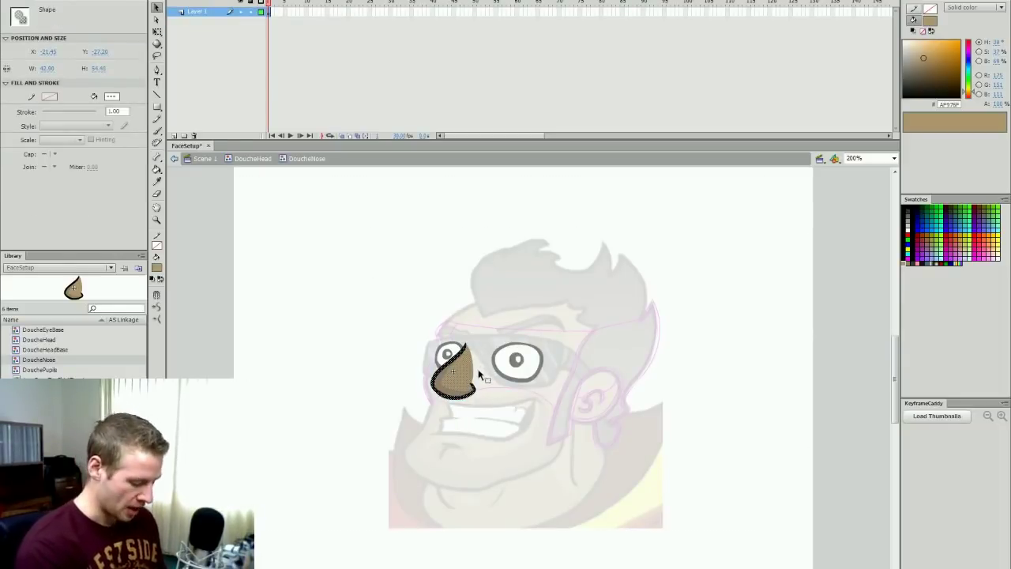
left_click(481, 378)
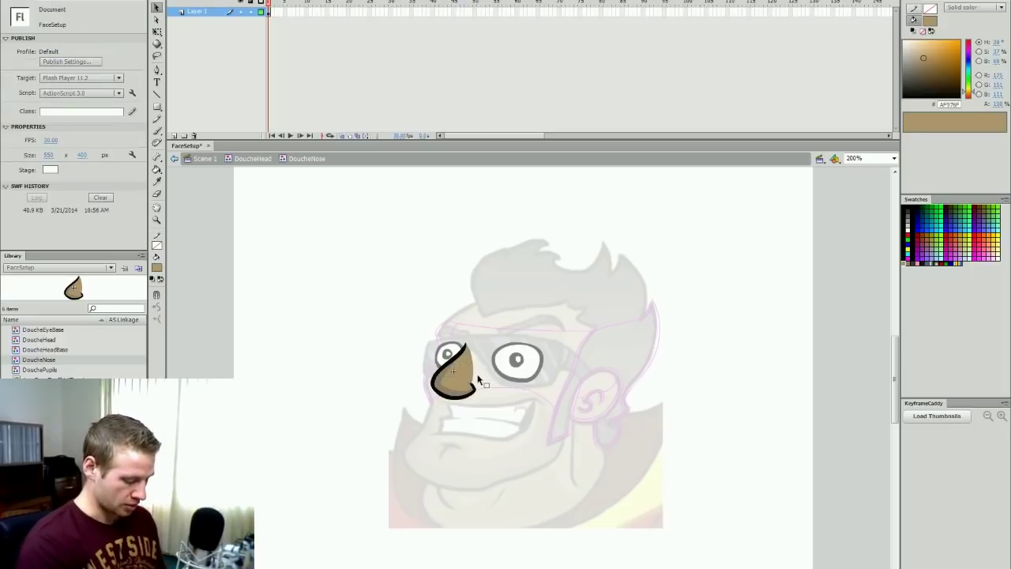
key("b")
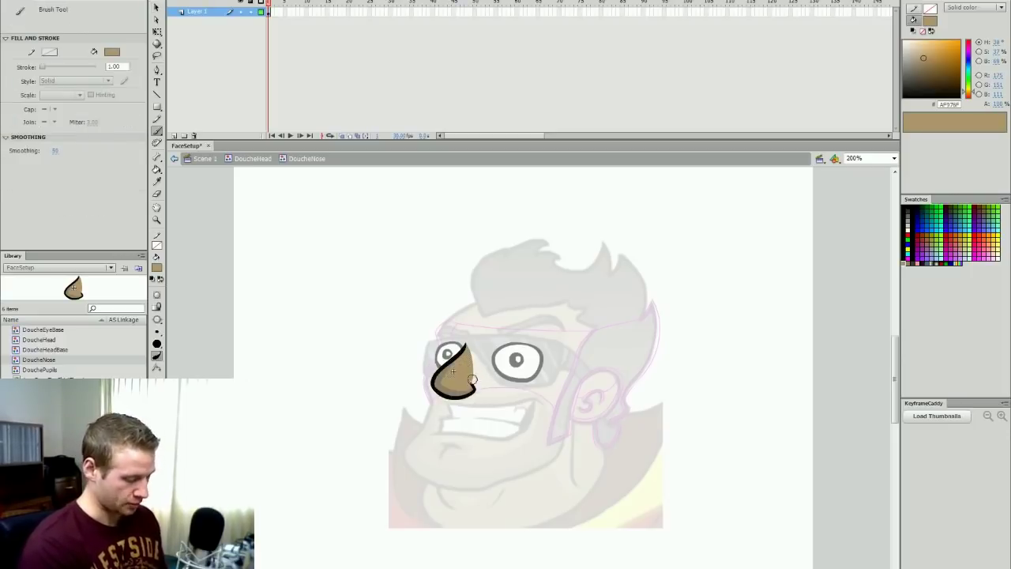
left_click(908, 206)
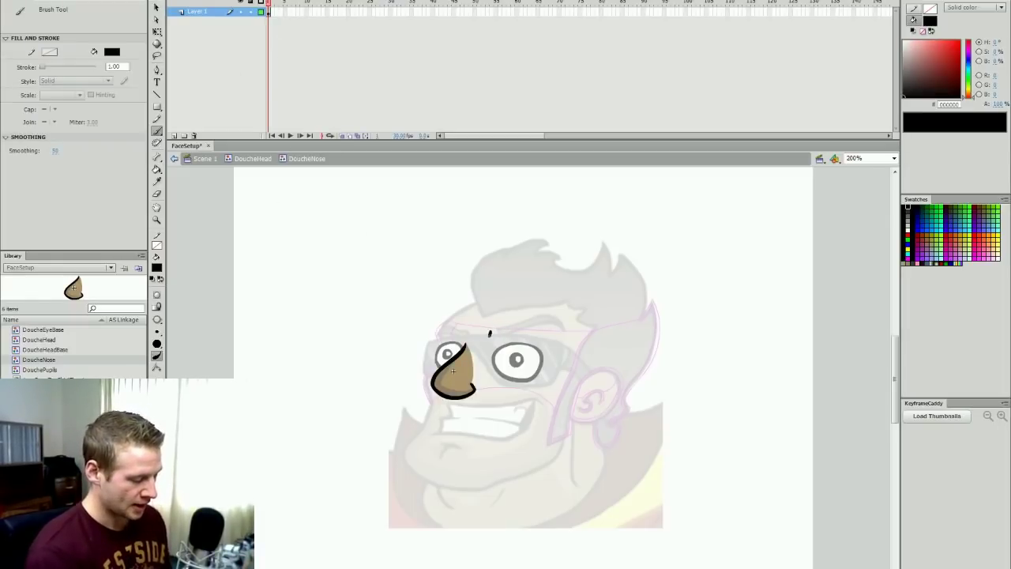
left_click_drag(488, 333, 558, 341)
mouse_move(490, 331)
left_mouse_down()
mouse_move(545, 326)
mouse_move(552, 344)
left_mouse_up()
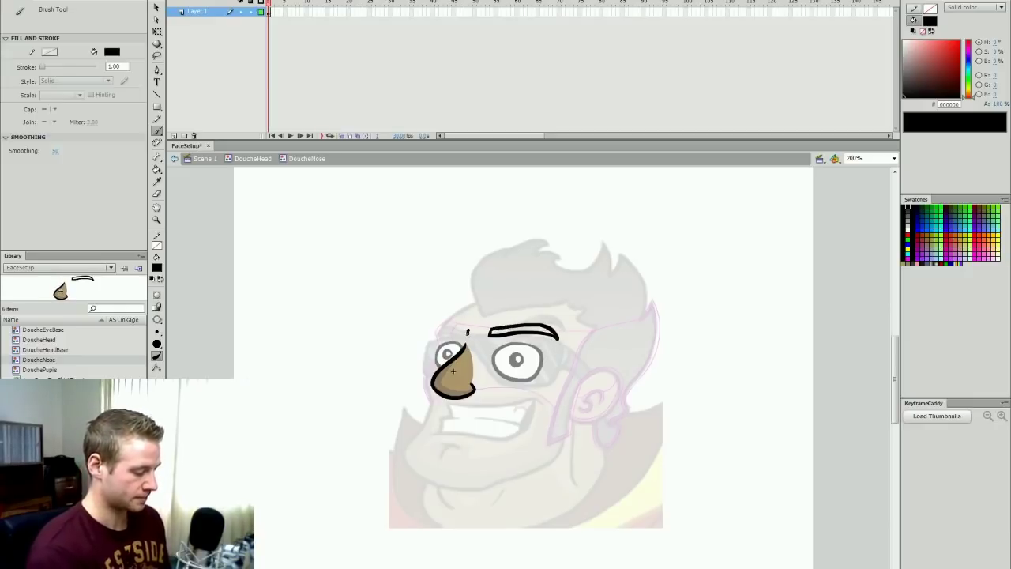
left_click_drag(442, 327, 472, 334)
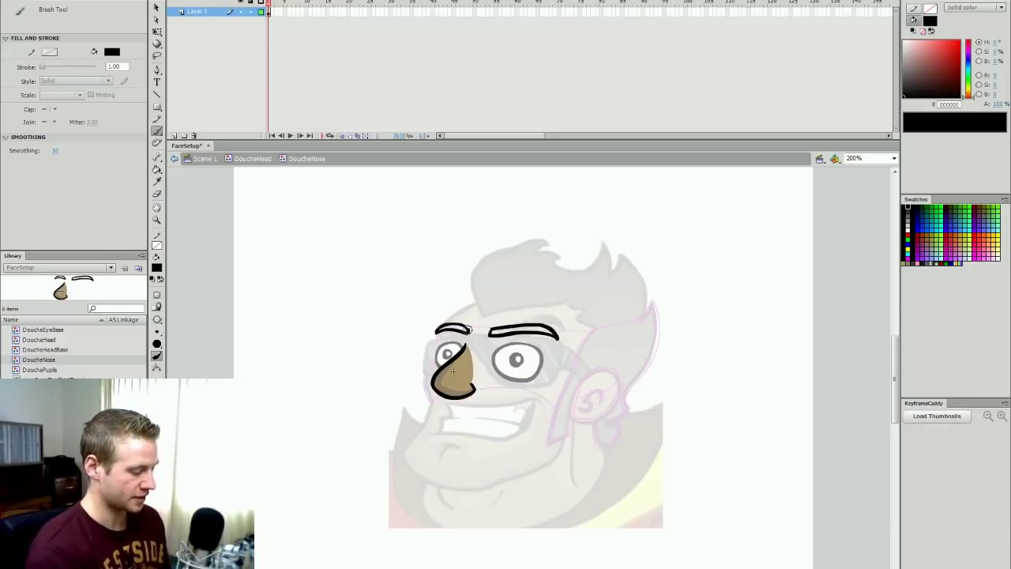
Step: Fill both eyebrows with dark grey and return to the DoucheHead symbol with the head base shown in full colour
left_click(240, 12)
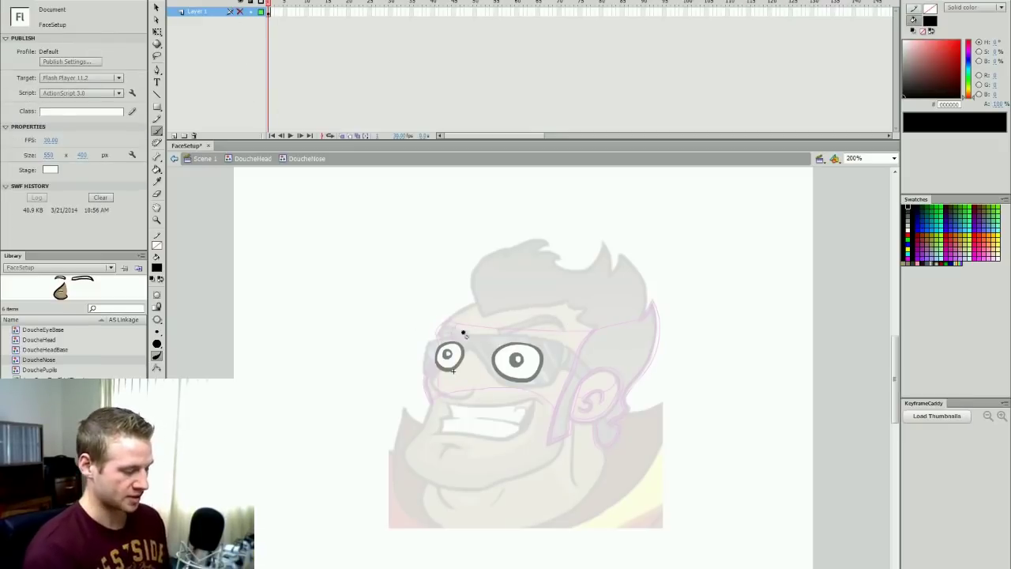
left_click(240, 12)
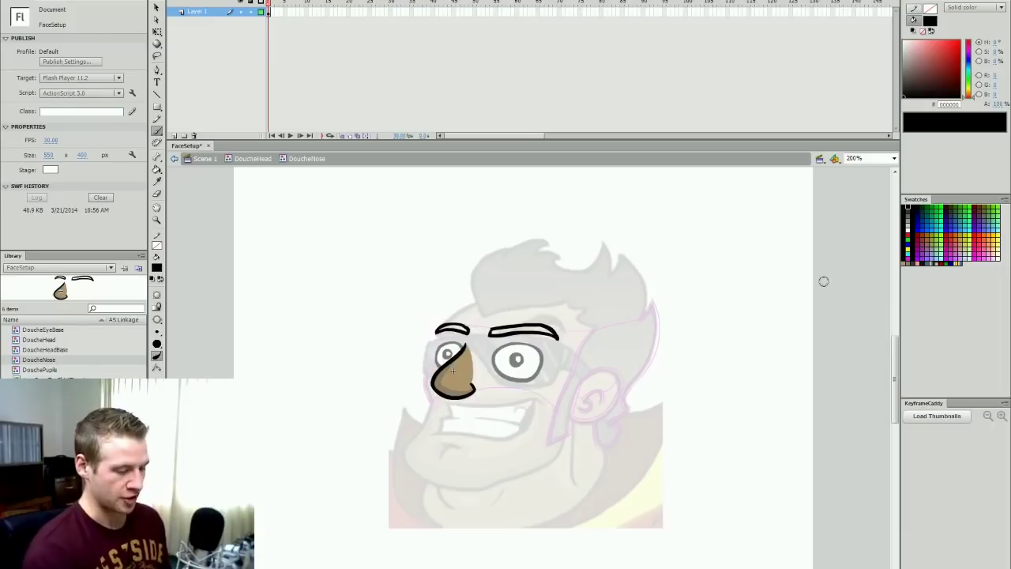
key("k")
left_click(452, 329)
left_click(523, 332)
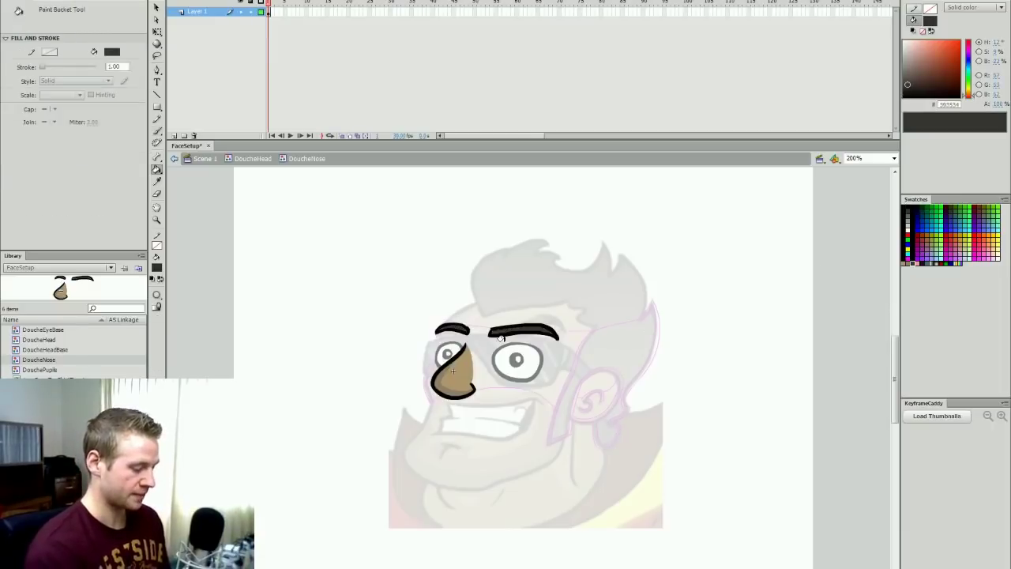
key("v")
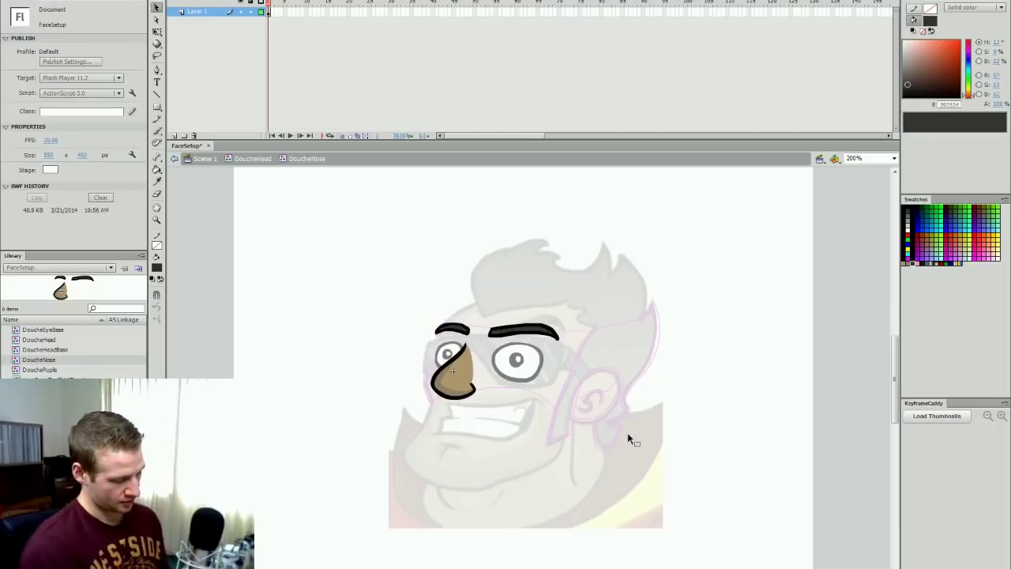
double_click(596, 334)
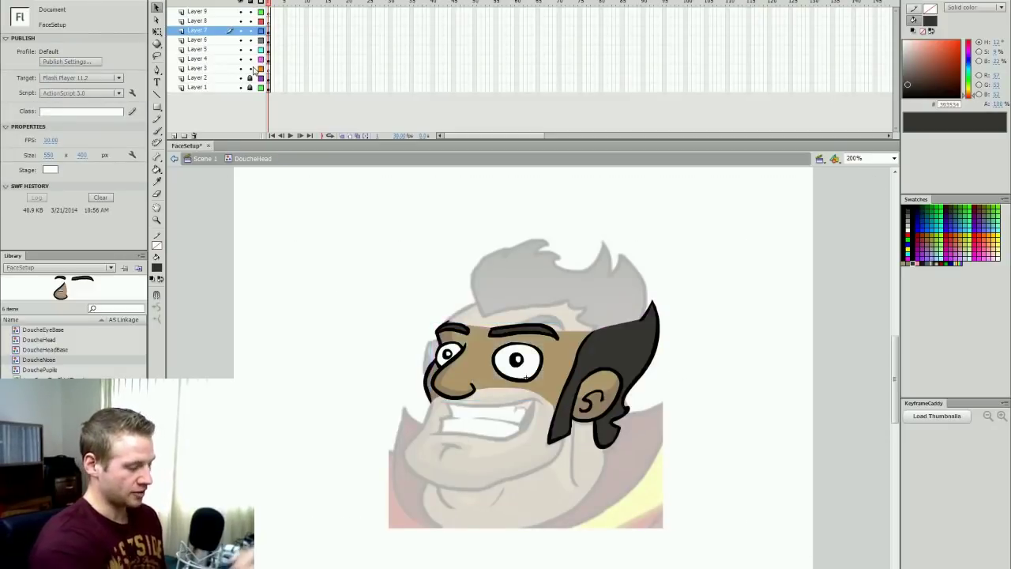
scroll(895, 365, "down", 1)
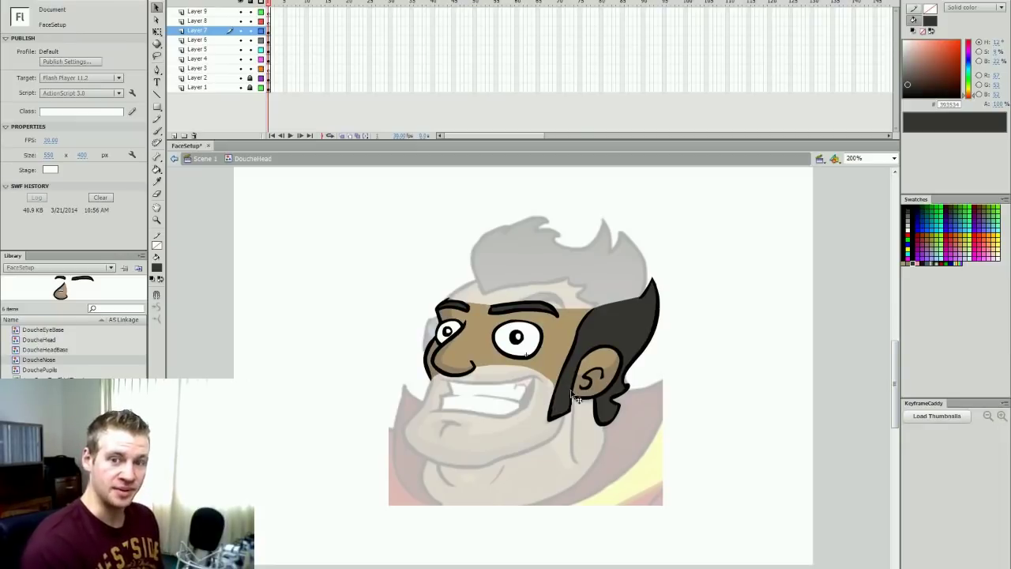
Step: Reopen the DoucheNose symbol and brush a black forehead line from the smaller eyebrow up to the hair
double_click(518, 309)
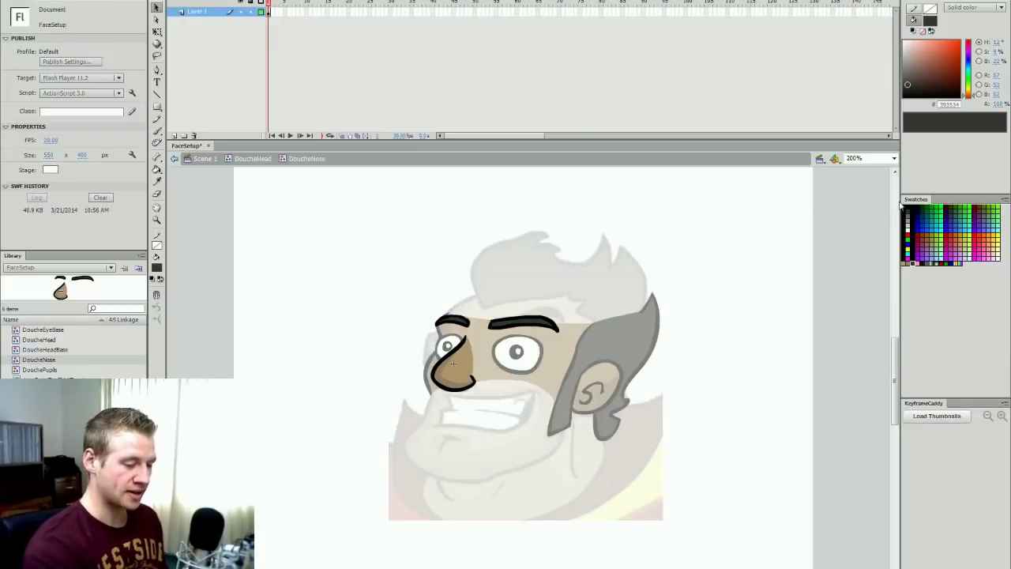
left_click(907, 208)
key("b")
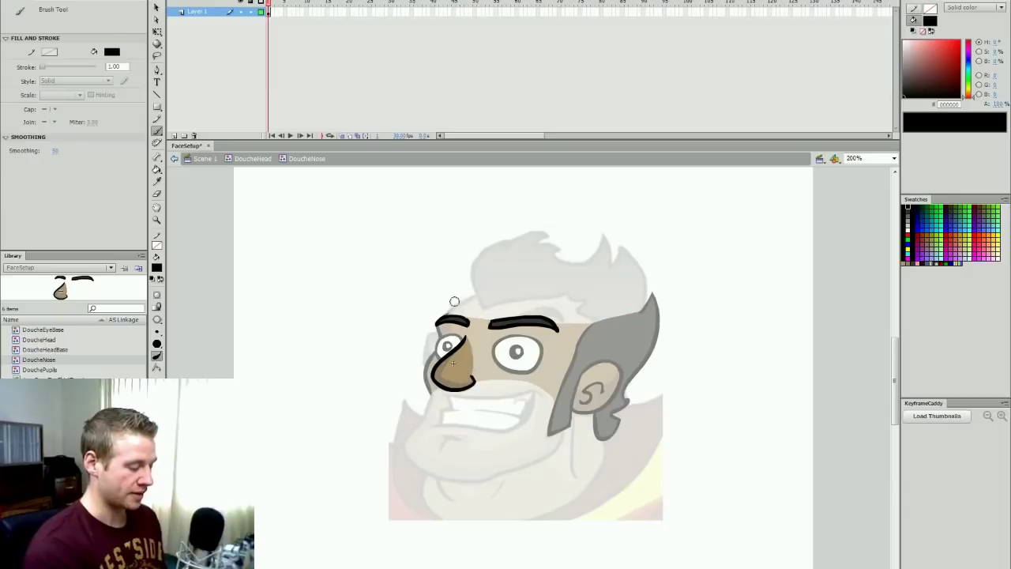
left_click_drag(437, 323, 479, 292)
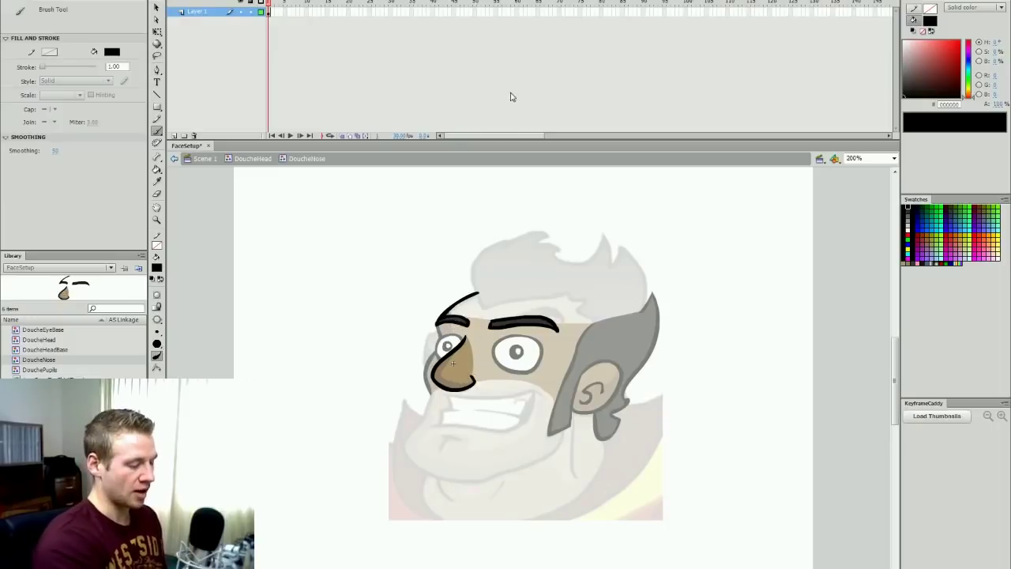
Step: Try nudging the eyebrows and forehead line upward inside the DoucheNose symbol, and undo the move
key("v")
left_click_drag(603, 270, 413, 336)
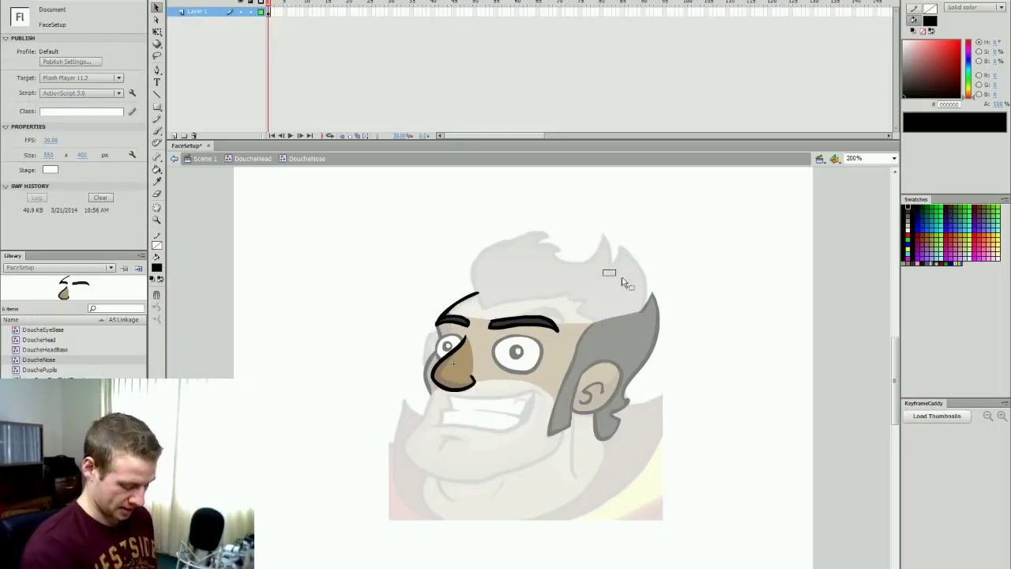
key("l")
mouse_move(563, 333)
left_mouse_down()
mouse_move(488, 338)
mouse_move(416, 317)
mouse_move(565, 294)
left_mouse_up()
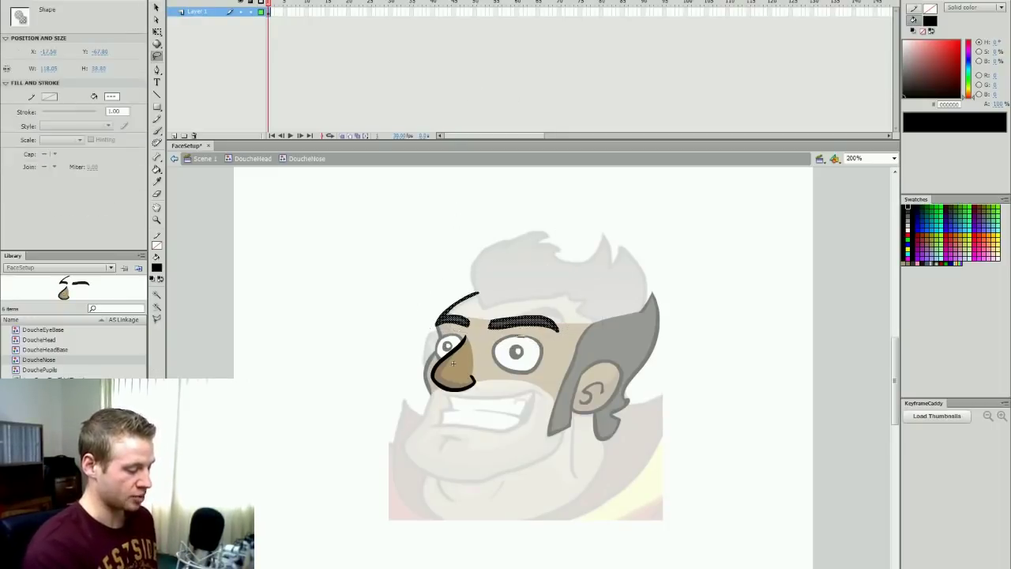
key("q")
key("Up")
key("Up")
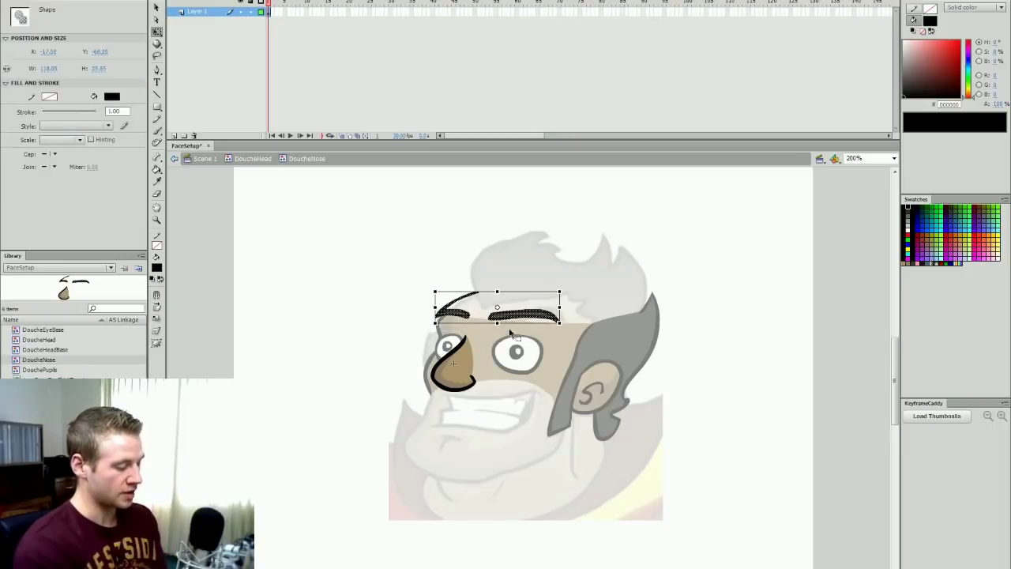
left_click(508, 355)
key("ctrl+z")
key("ctrl+z")
key("ctrl+z")
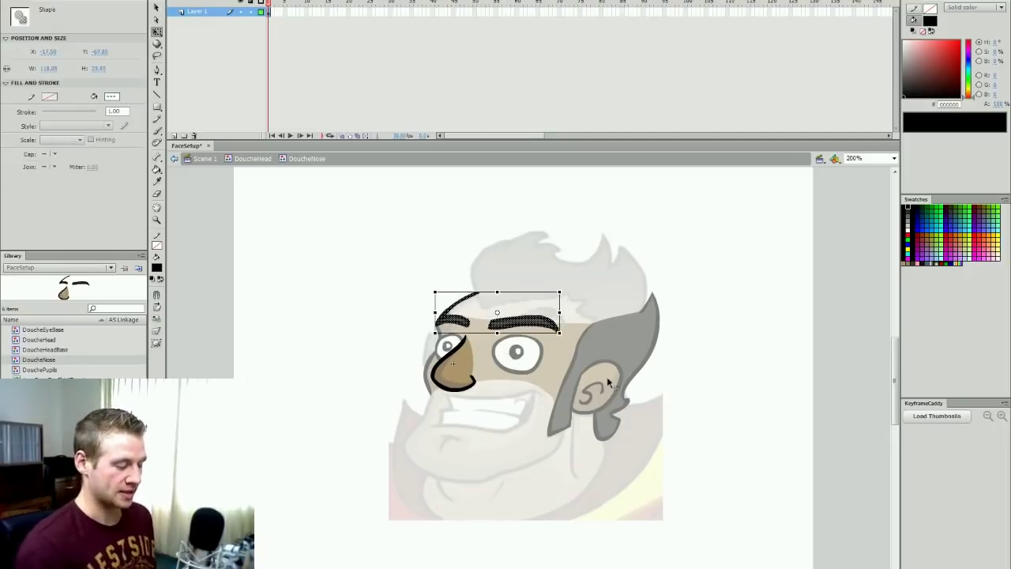
left_click(570, 309)
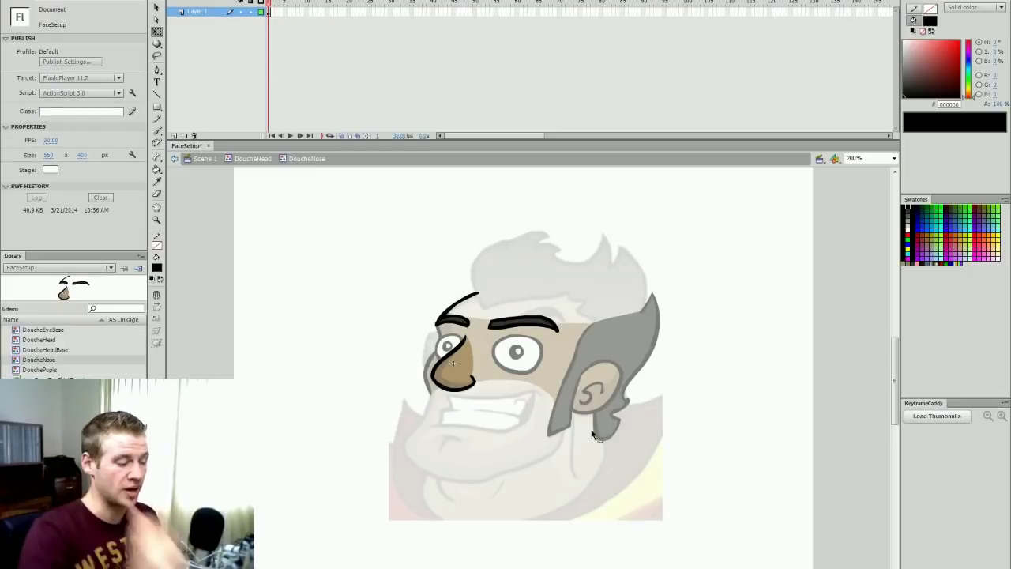
Step: Extend the black forehead line with the brush up under the hair and shade its inner edge in darker brown
key("b")
left_click_drag(477, 293, 488, 290)
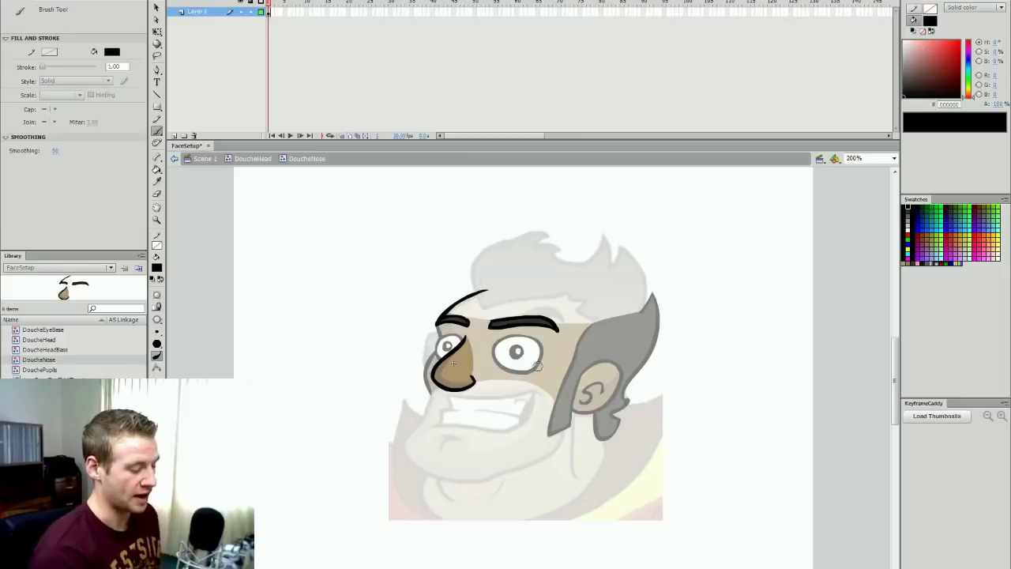
key("ctrl+z")
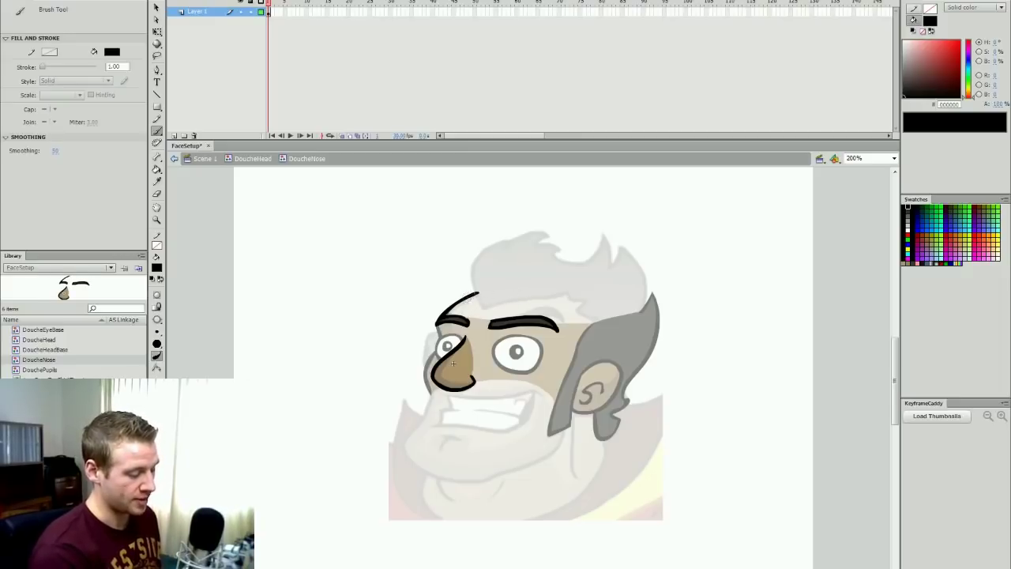
left_click_drag(471, 297, 514, 287)
key("ctrl+z")
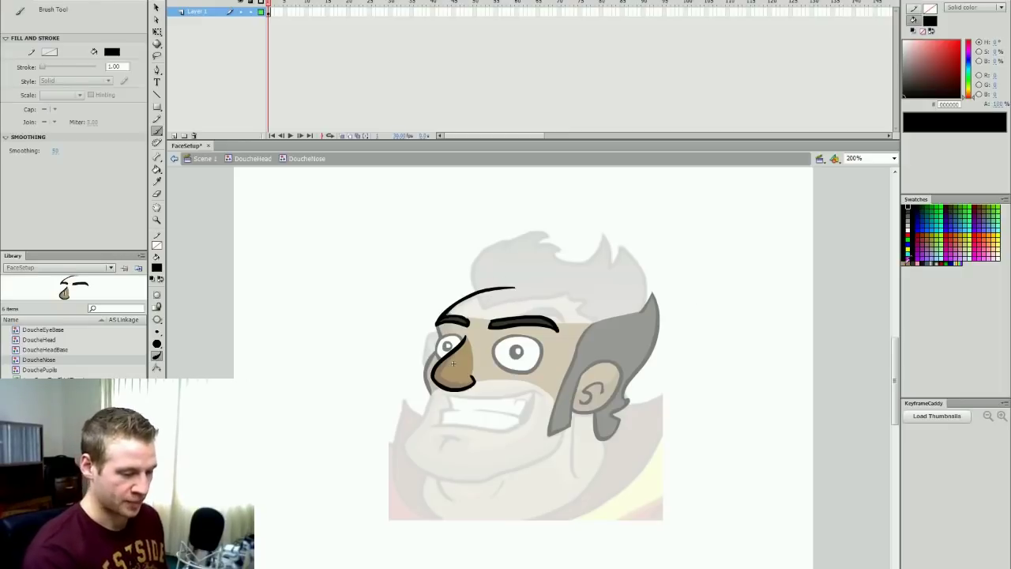
left_click(907, 262)
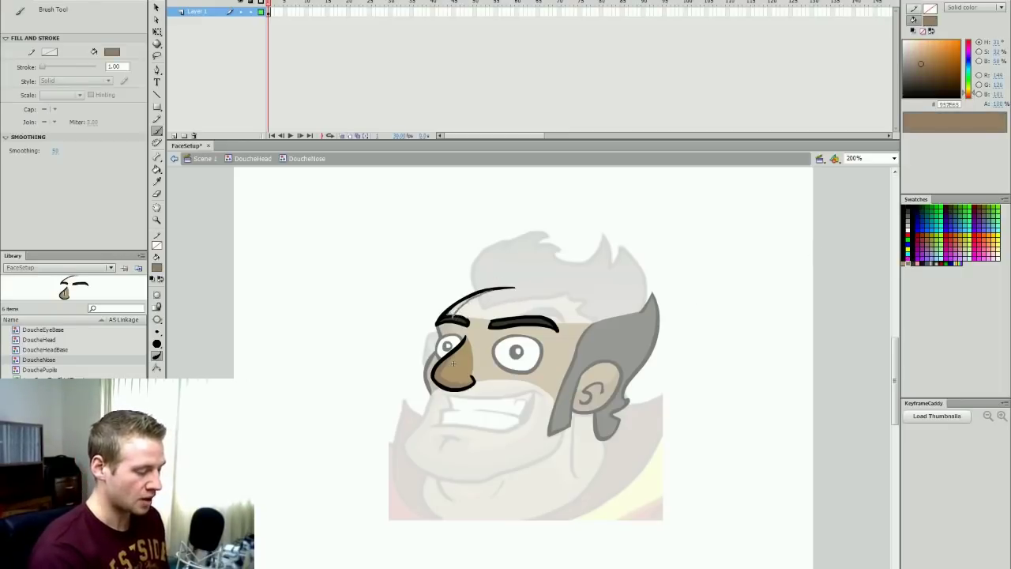
key("k")
Step: Outline the rest of the forehead around the larger eyebrow in tan AF976F, fill it with the same tan, and return to DoucheHead
left_click(904, 263)
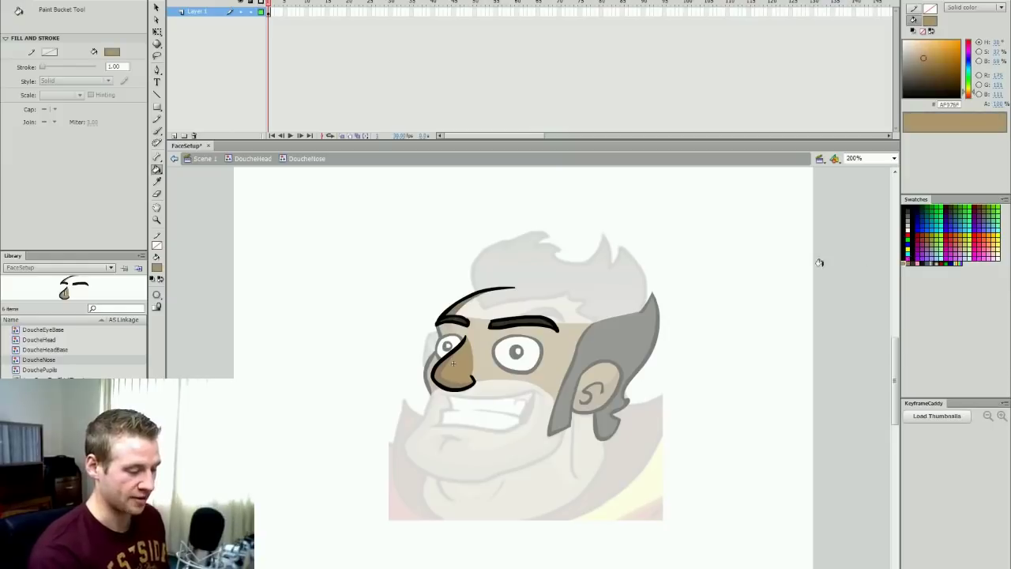
key("b")
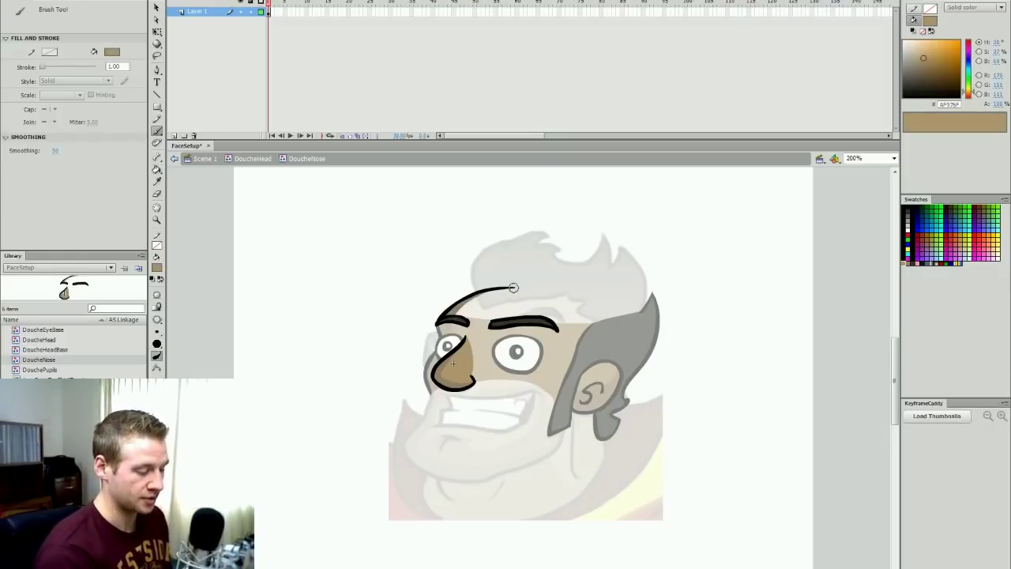
mouse_move(514, 287)
left_mouse_down()
mouse_move(553, 292)
mouse_move(576, 316)
left_mouse_up()
key("ctrl+z")
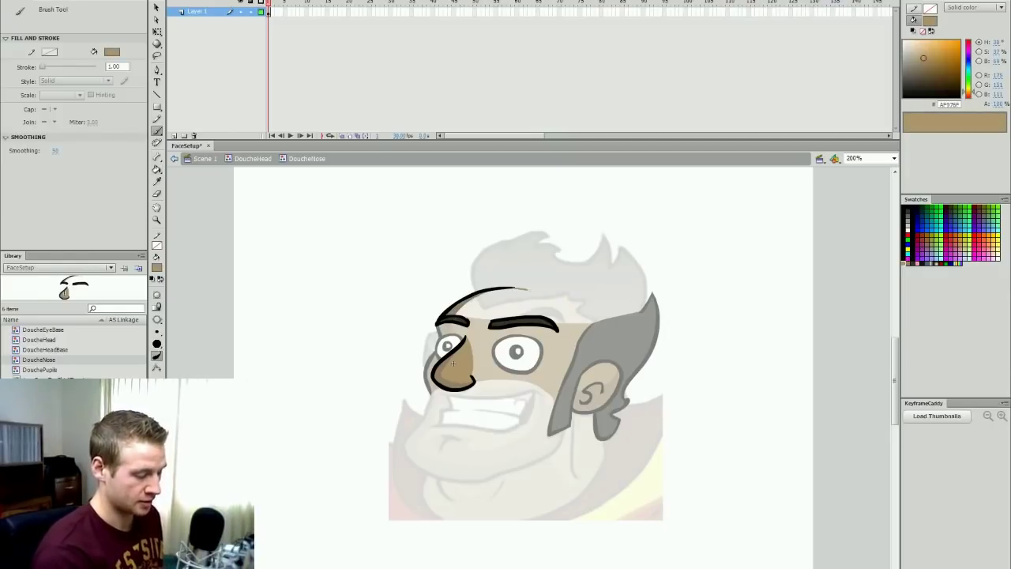
left_click_drag(513, 287, 568, 341)
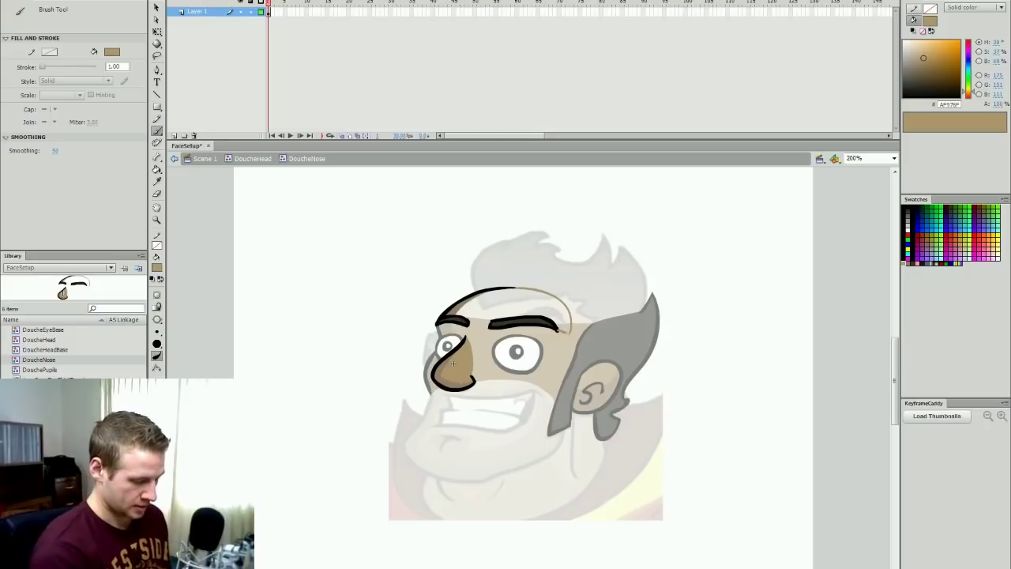
key("k")
left_click(500, 306)
key("b")
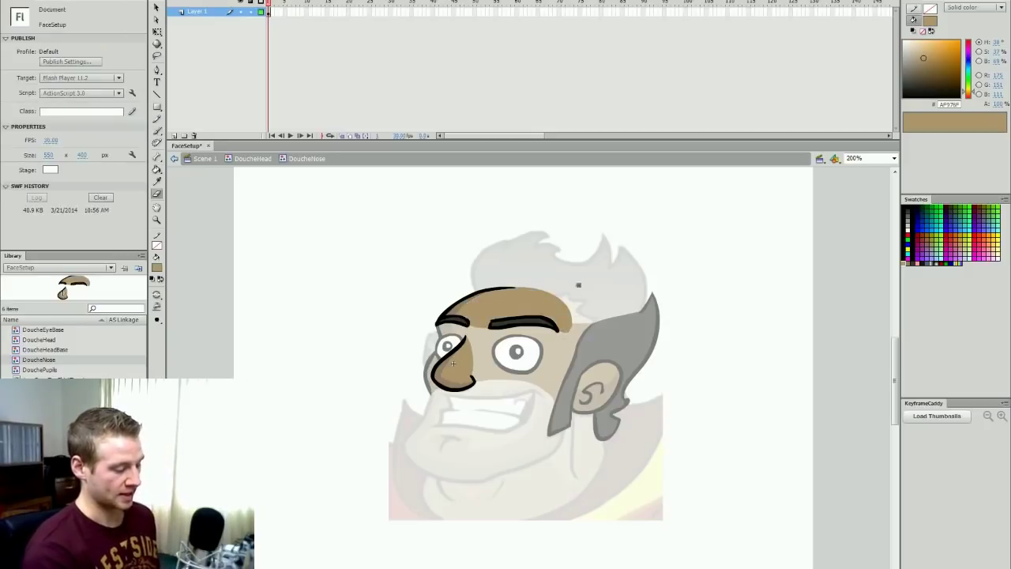
key("q")
double_click(668, 334)
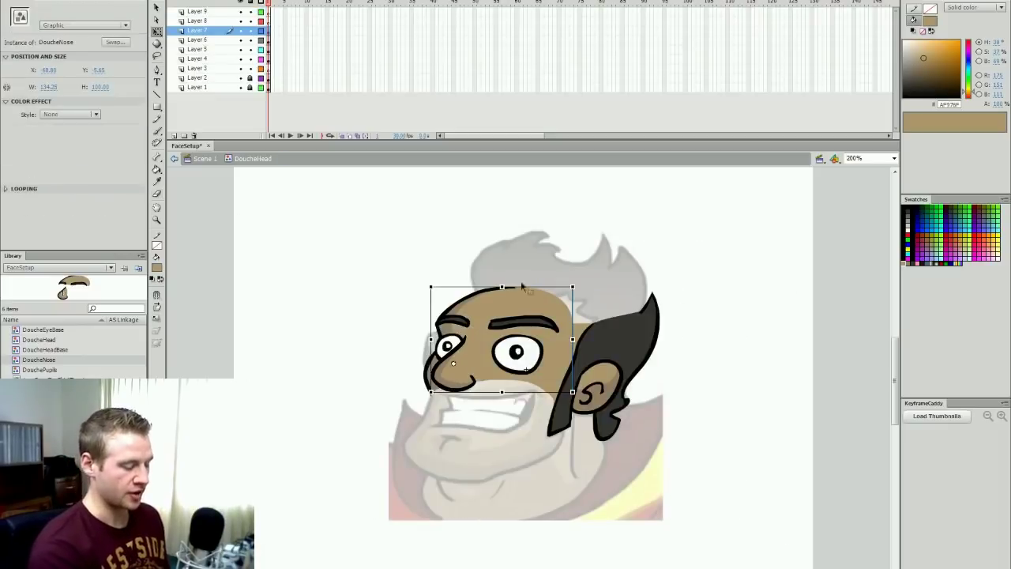
Step: Try moving the DoucheNose symbol up and away from the face, and undo the move
left_click(521, 286)
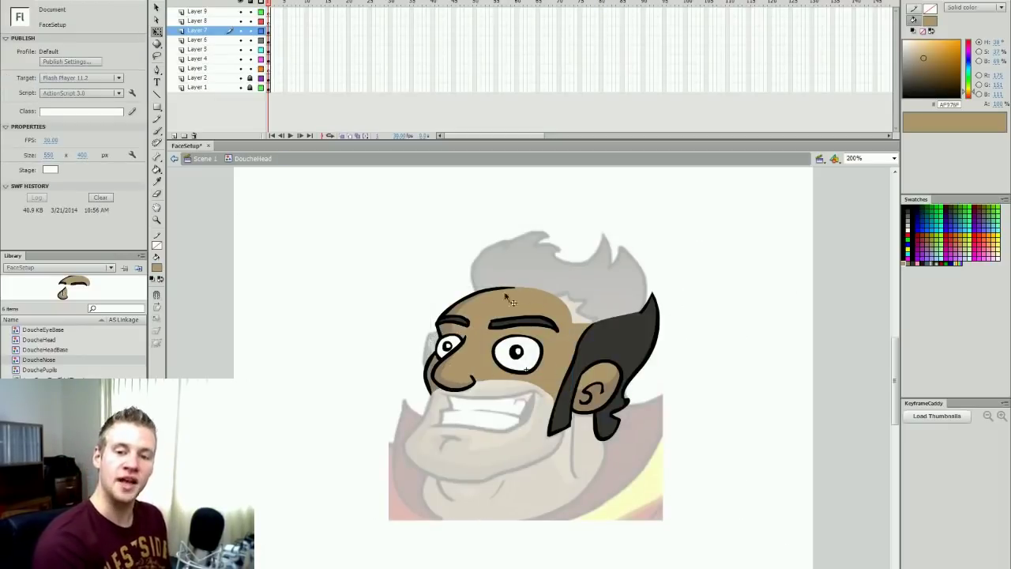
left_click_drag(549, 347, 486, 271)
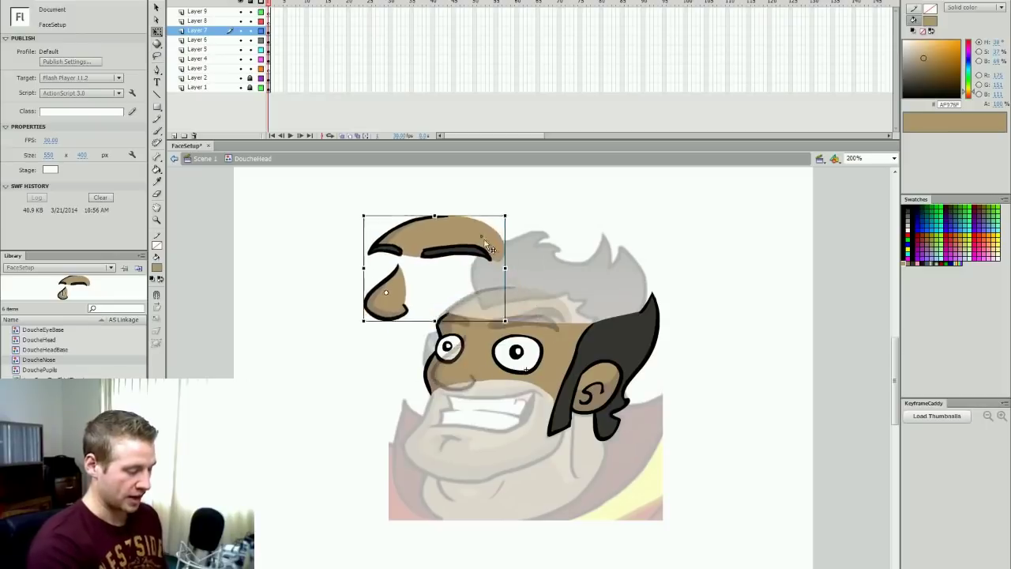
key("ctrl+z")
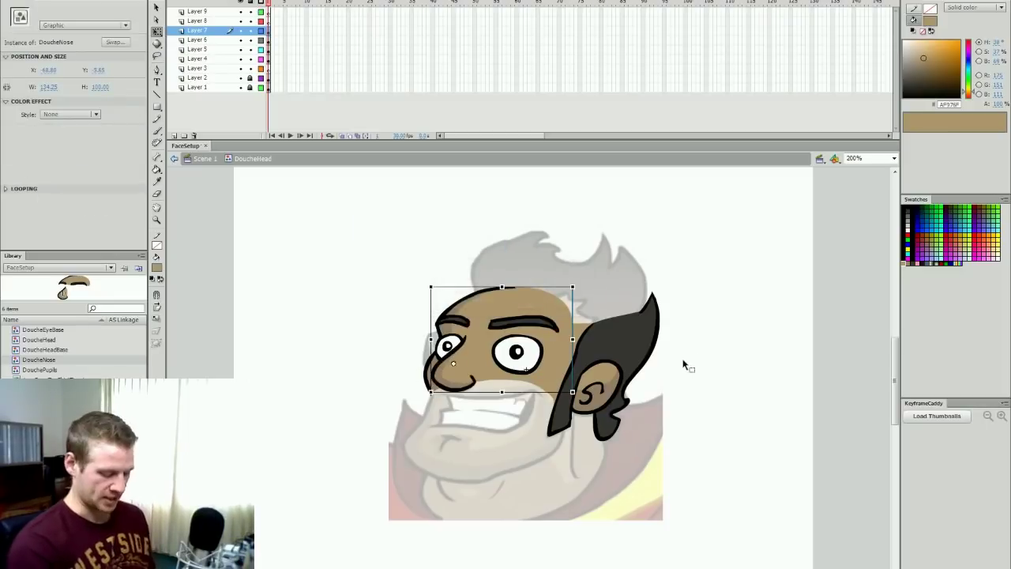
left_click(686, 311)
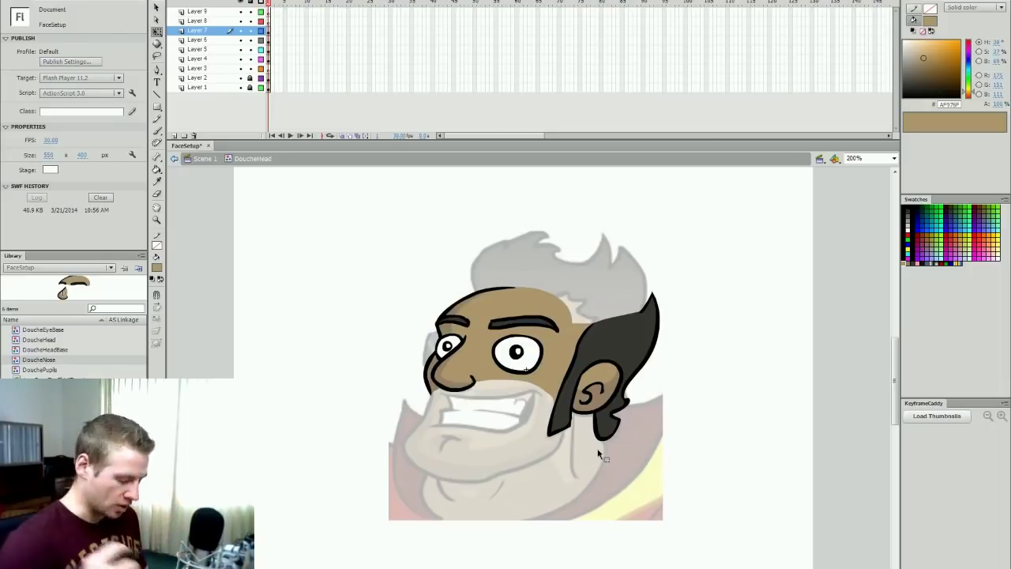
Step: Show Layers 4 to 7 as locked outlines and brush the hair's black outline over the reference on Layer 8
key("v")
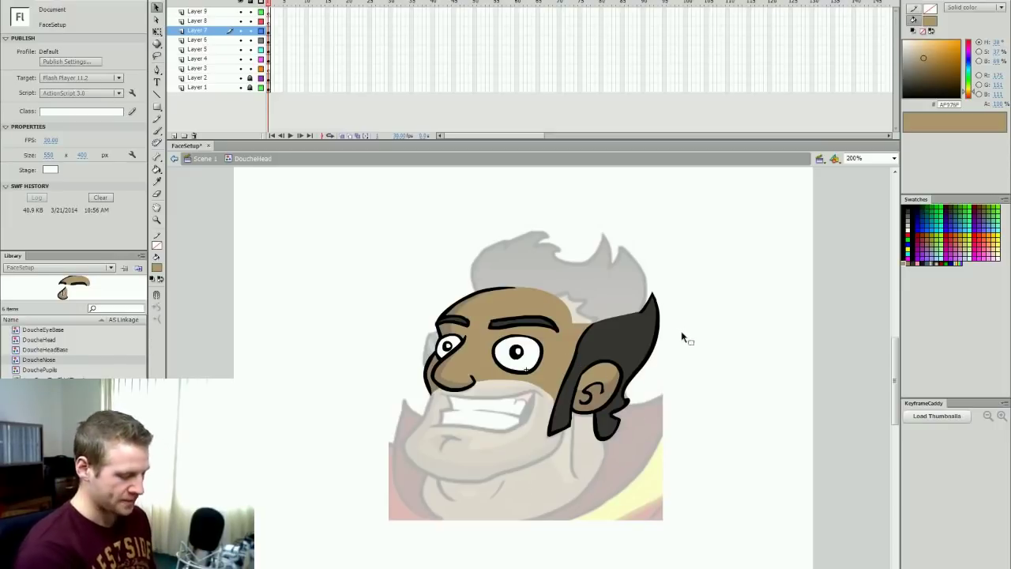
left_click_drag(260, 31, 260, 60)
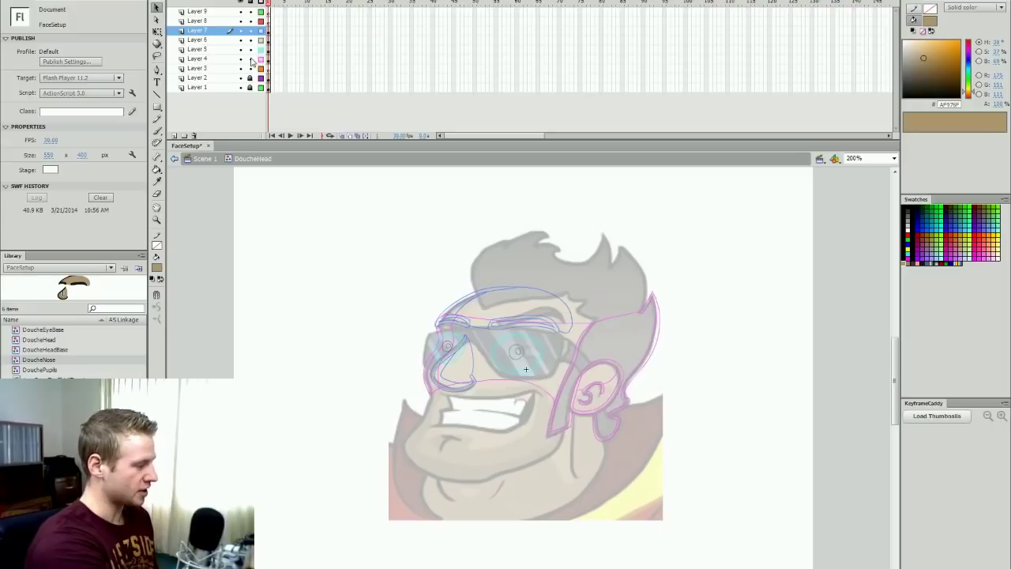
left_click(269, 21)
key("b")
left_click(907, 207)
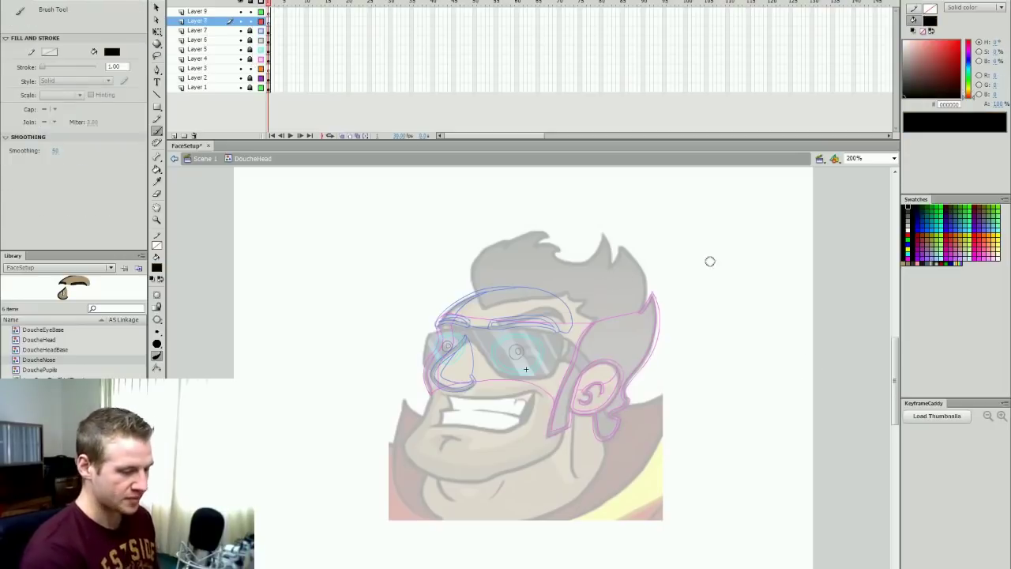
mouse_move(480, 306)
left_mouse_down()
mouse_move(479, 247)
mouse_move(541, 232)
mouse_move(536, 244)
mouse_move(561, 247)
mouse_move(567, 260)
mouse_move(594, 257)
mouse_move(514, 302)
mouse_move(571, 295)
mouse_move(586, 331)
left_mouse_up()
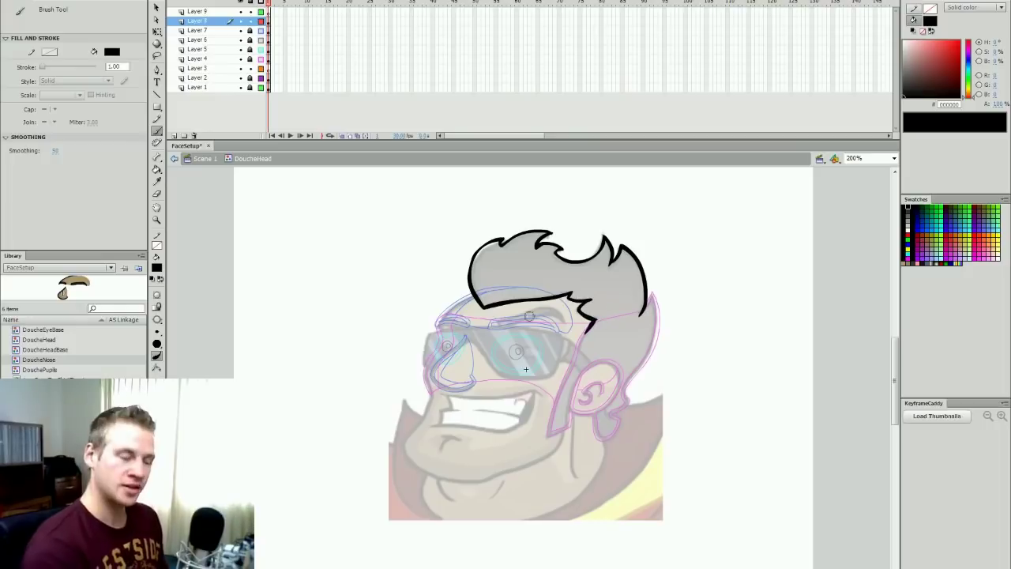
Step: Close the hair's lower back edge with a dark grey brush line and fill the hair with the same dark grey
left_click(912, 263)
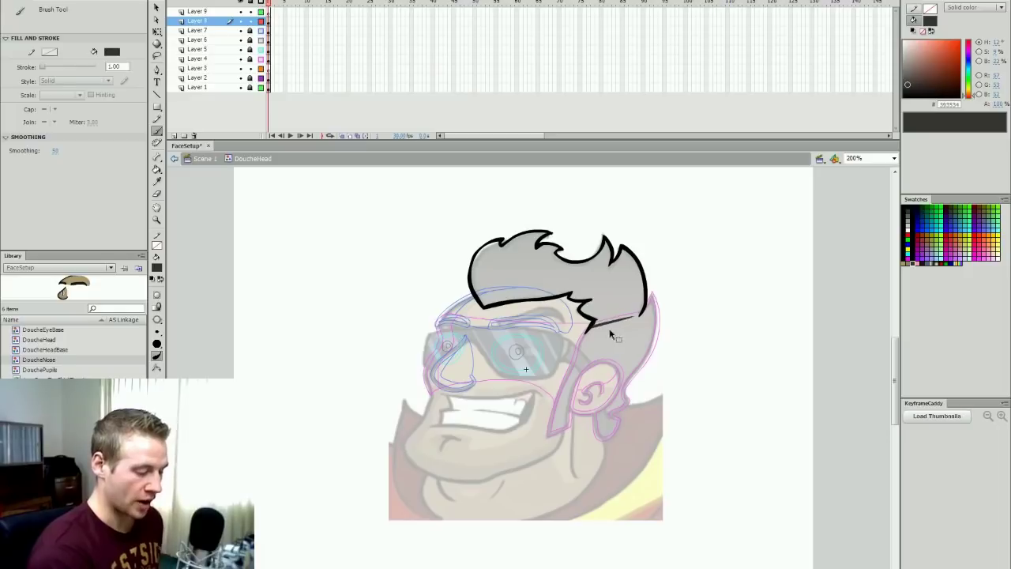
key("ctrl+z")
left_click_drag(608, 324, 642, 313)
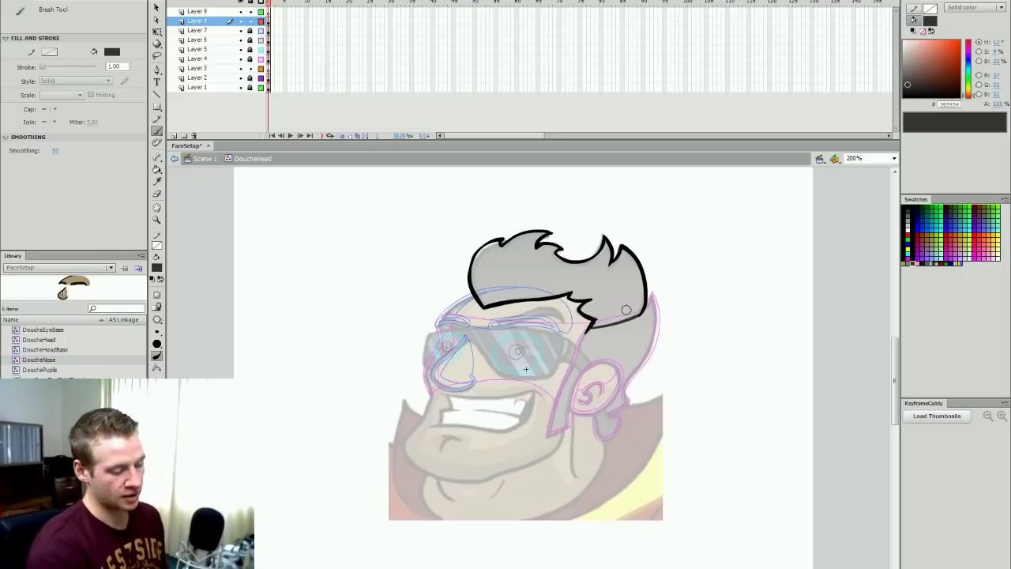
key("k")
left_click(617, 319)
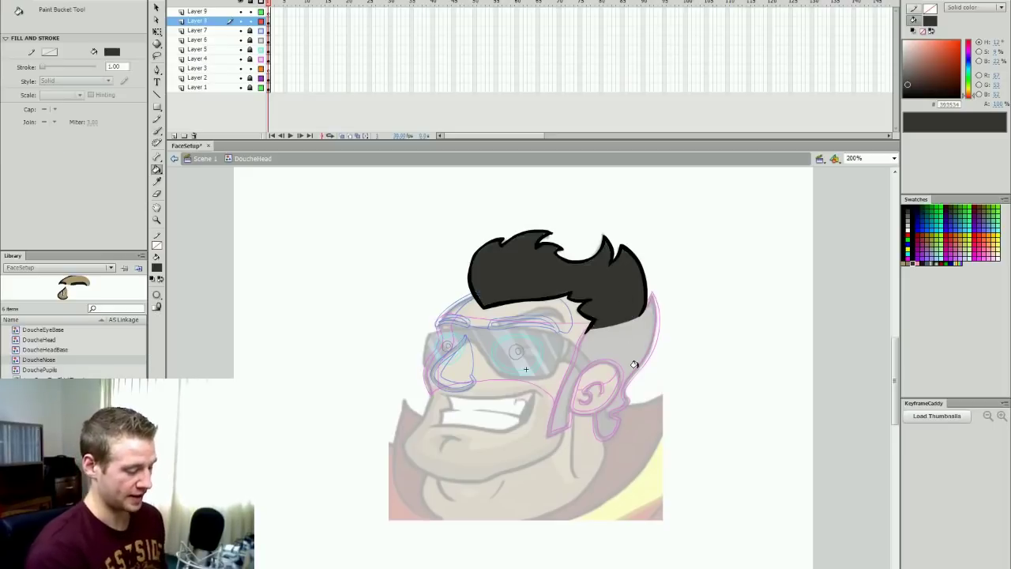
Step: Convert the hair on Layer 8 into a graphic symbol named DoucheHair
left_click(267, 22)
key("F8")
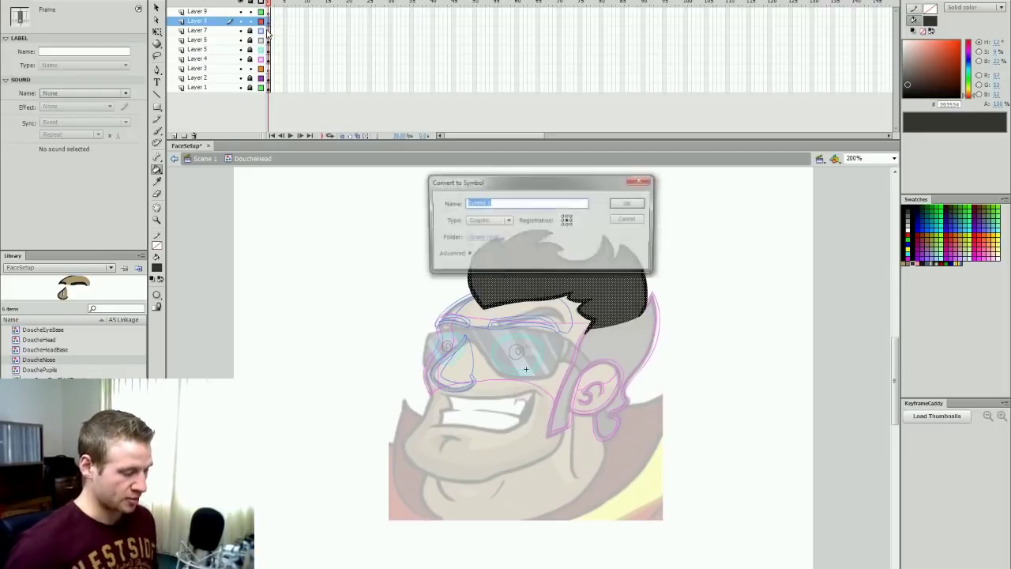
type("DoucheHair")
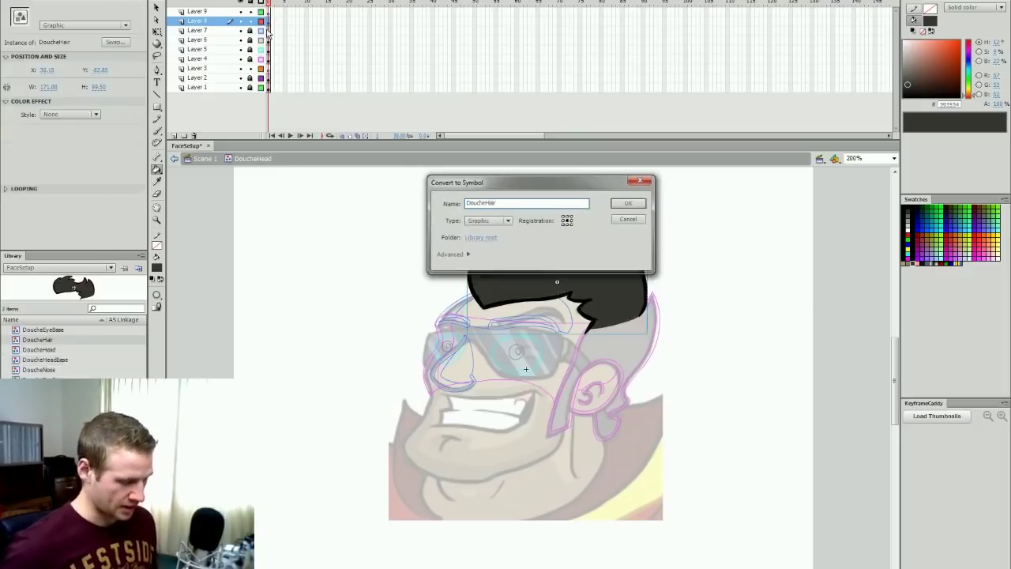
key("Return")
left_click(688, 275)
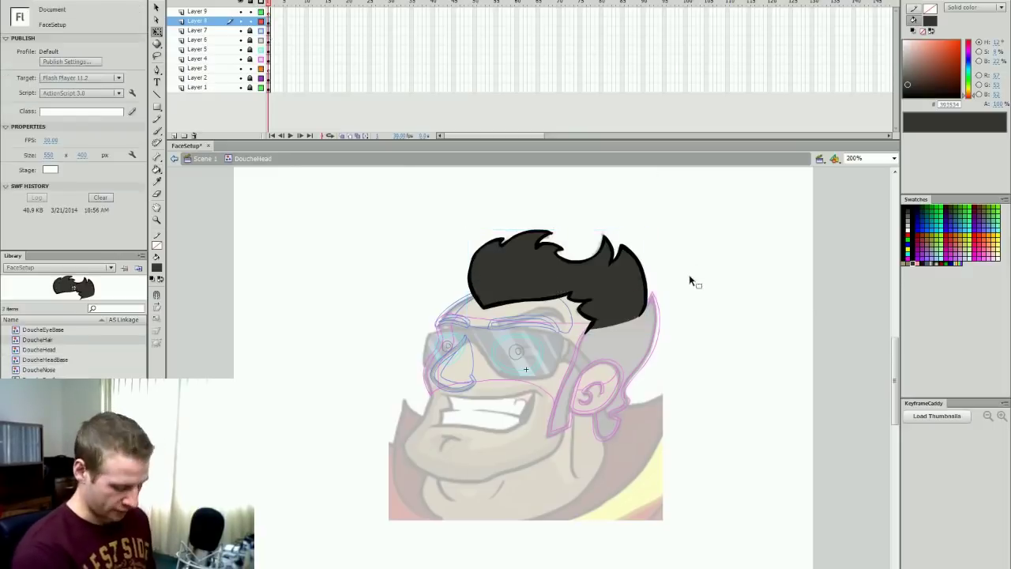
Step: Unlock Layers 4 to 7 and show Layers 5 to 8 as outlines with the head base on Layer 4 in full colour
mouse_move(260, 30)
left_mouse_down()
mouse_move(260, 60)
mouse_move(251, 30)
mouse_move(262, 60)
mouse_move(261, 31)
left_mouse_up()
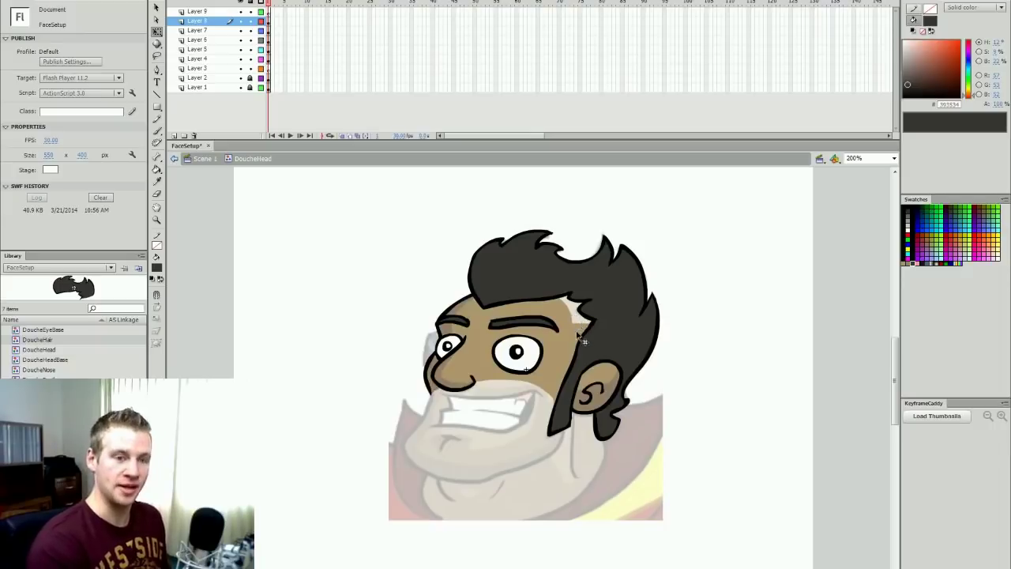
left_click_drag(260, 22, 260, 60)
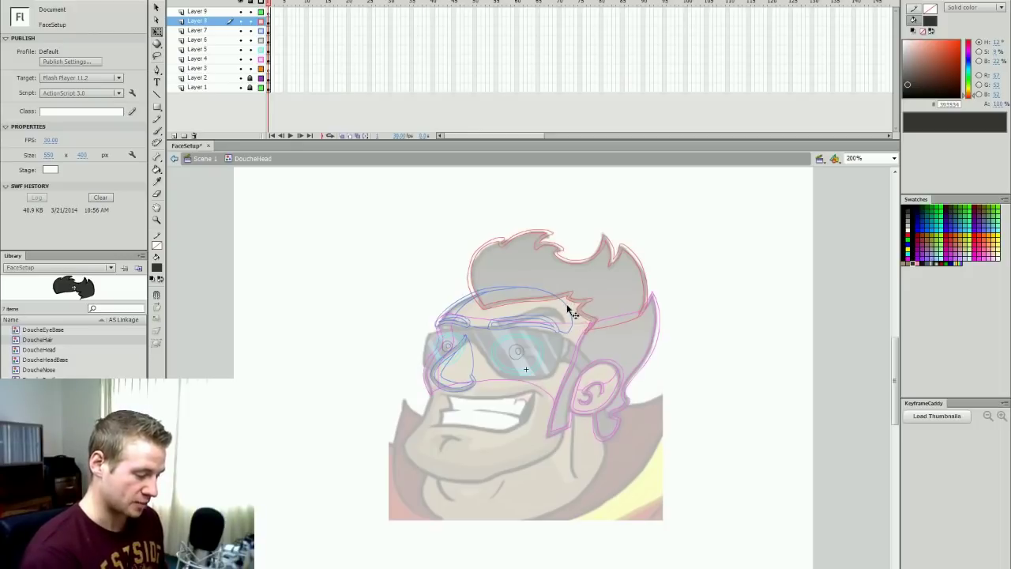
left_click(586, 344)
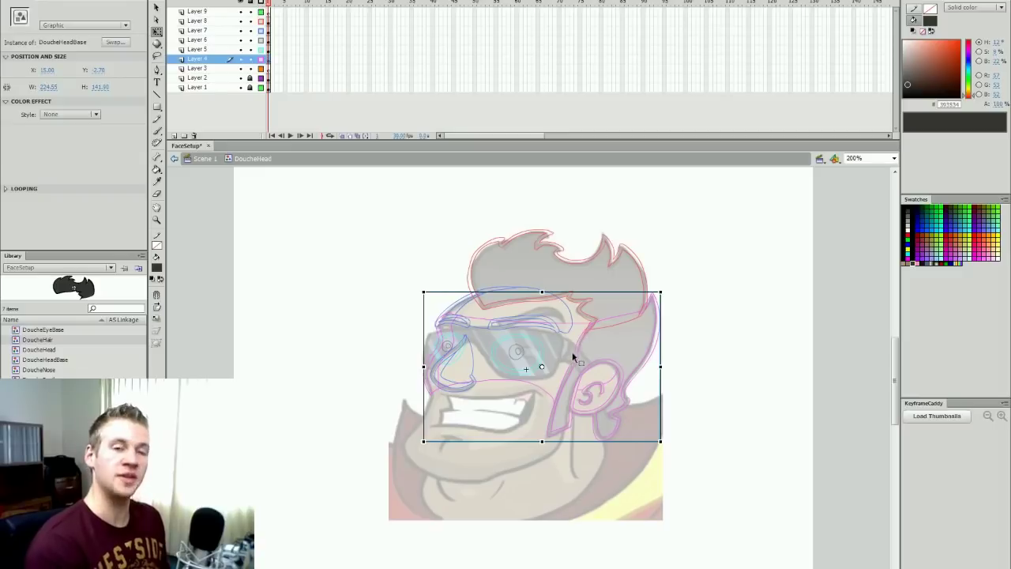
left_click(376, 241)
left_click(698, 322)
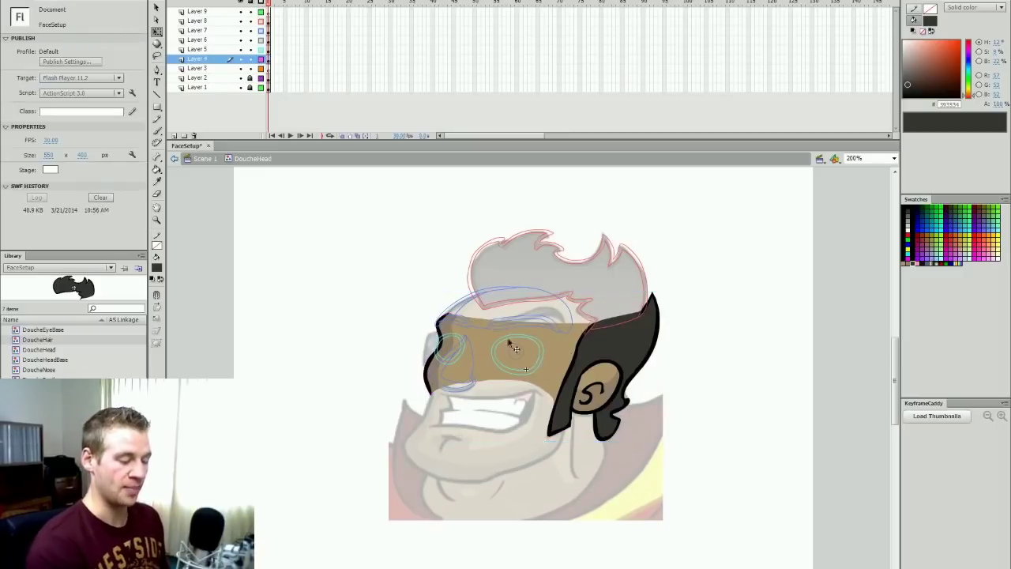
Step: Inside the DoucheHeadBase symbol, brush a skin-brown forehead edge beneath the hair, fill the gap with the same brown, and return to DoucheHead
double_click(619, 330)
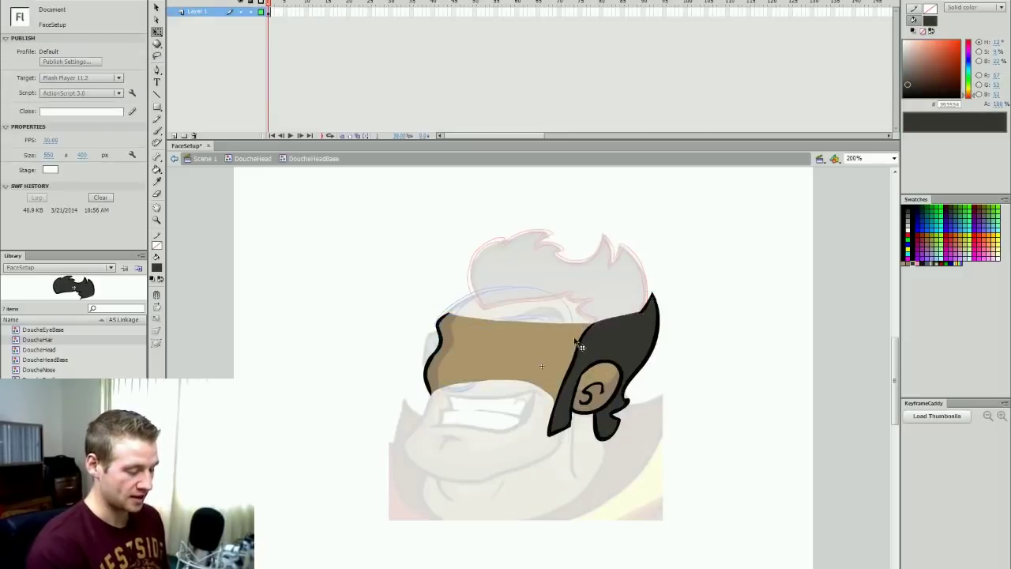
left_click(560, 330)
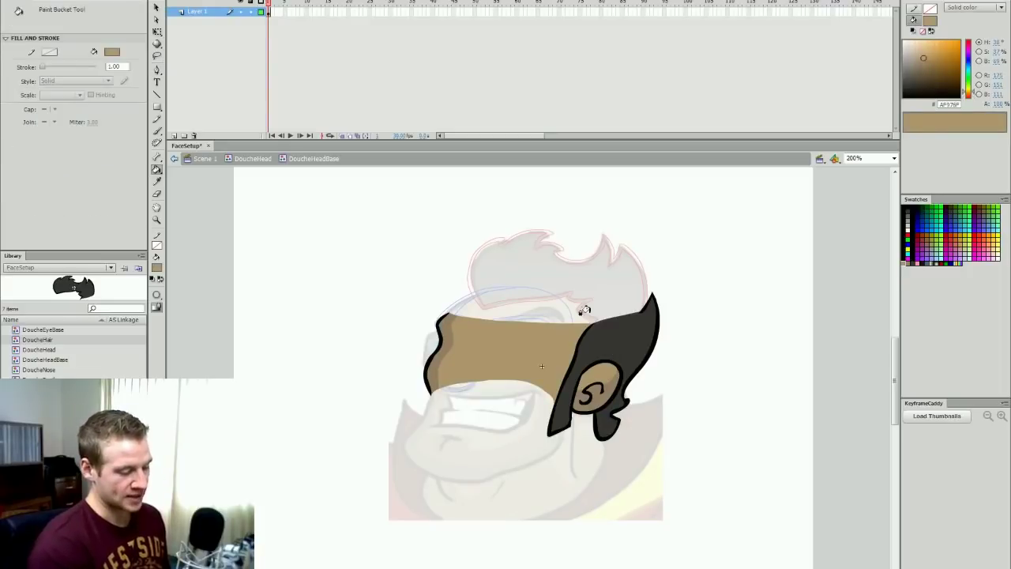
key("b")
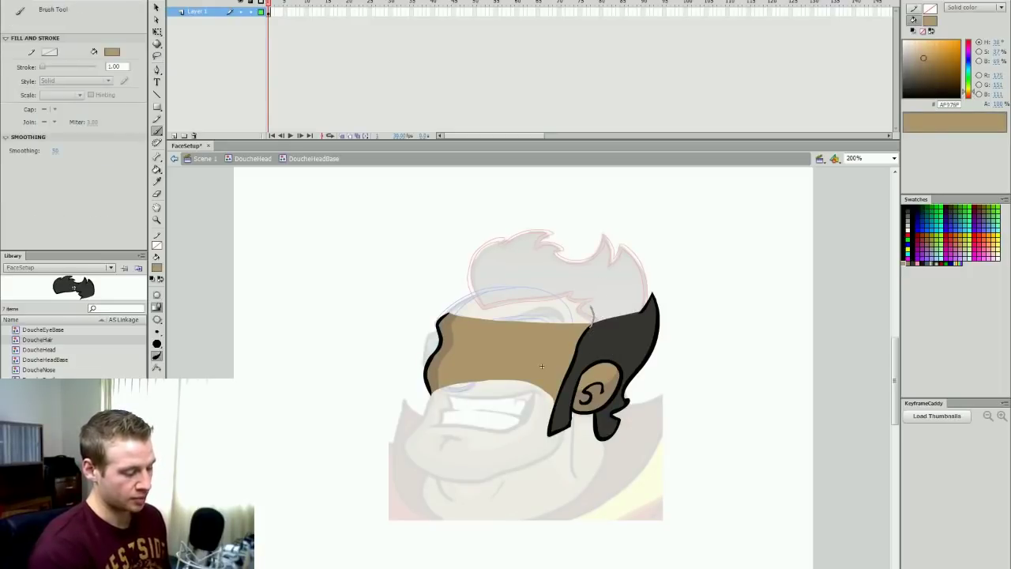
left_click_drag(495, 310, 478, 318)
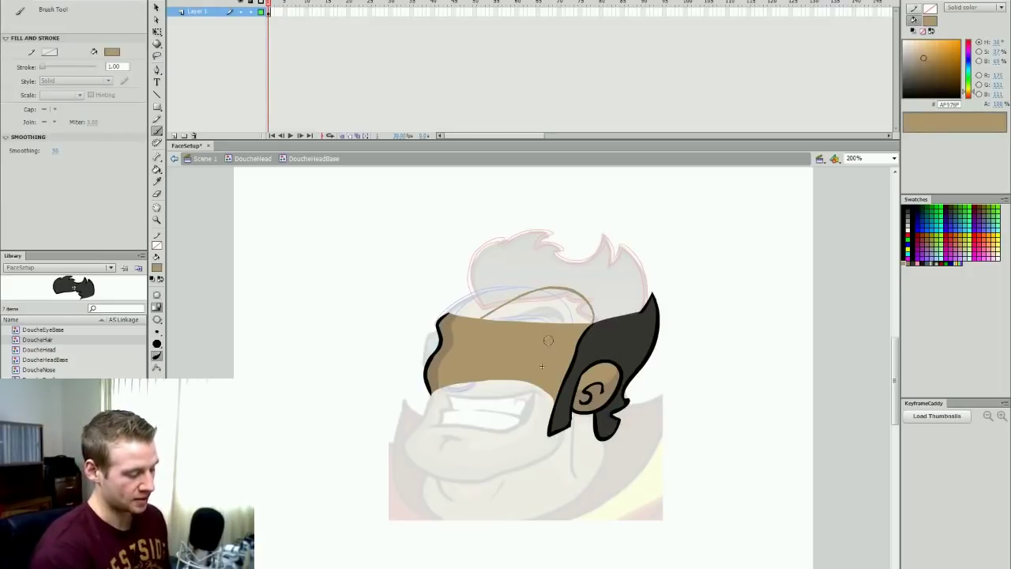
key("k")
left_click(563, 321)
key("b")
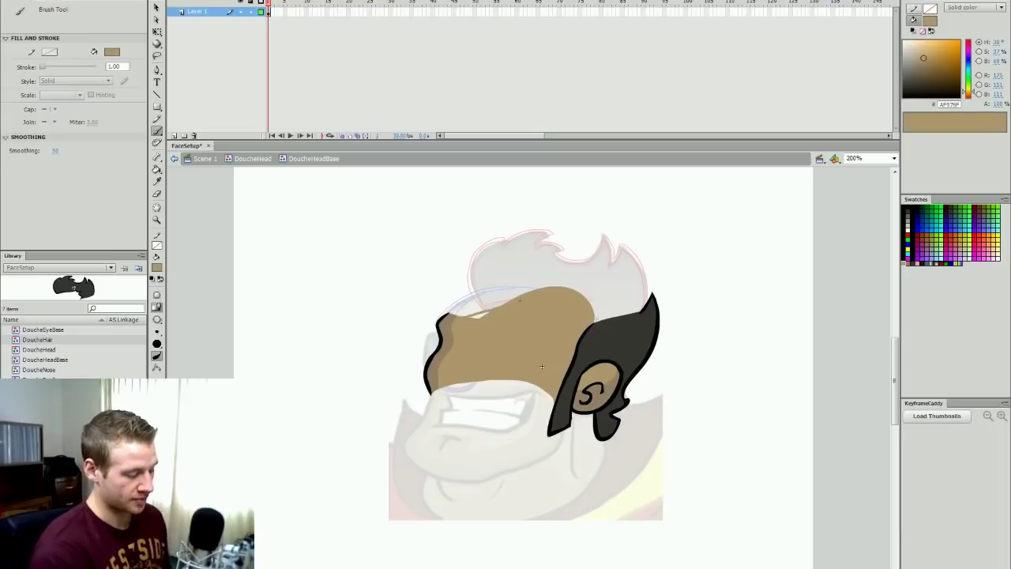
key("v")
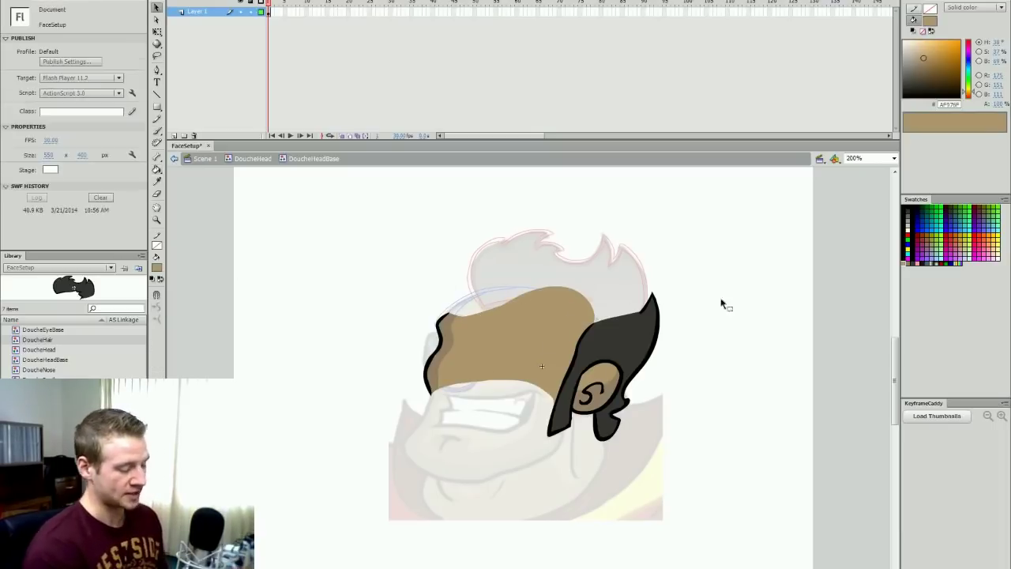
double_click(668, 377)
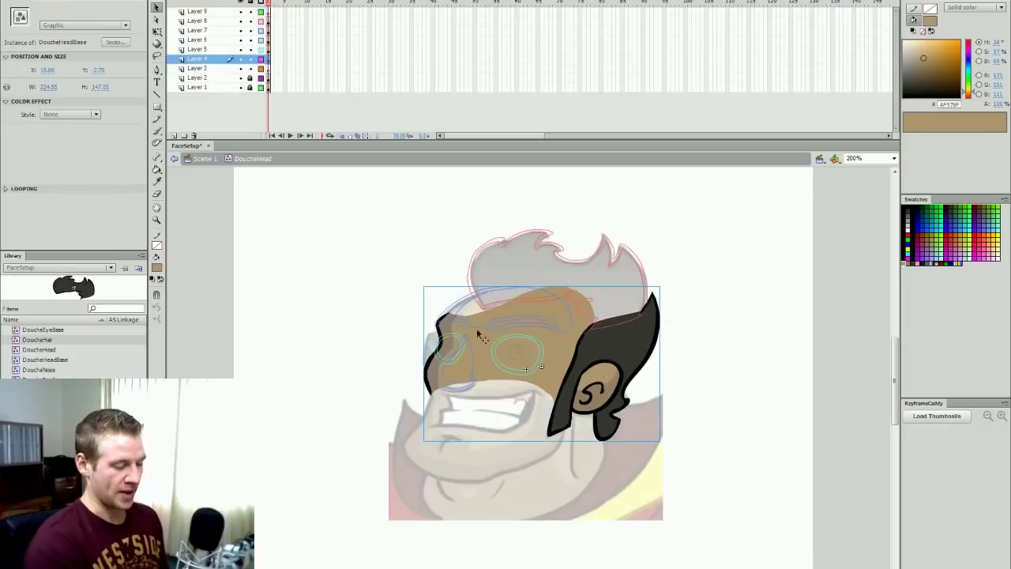
Step: Turn off outline display for Layers 5 to 8 to show the whole face in full colour
left_click(698, 325)
left_click_drag(262, 50, 261, 69)
left_click_drag(261, 21, 262, 69)
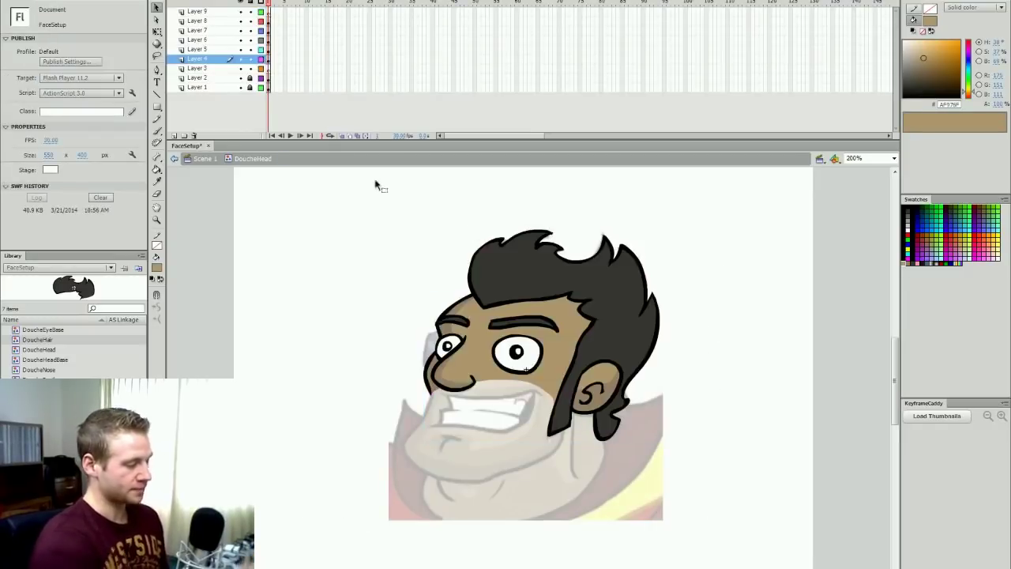
Step: Try moving the hair and nose symbols away from the head, and undo the moves
left_click_drag(603, 317, 747, 256)
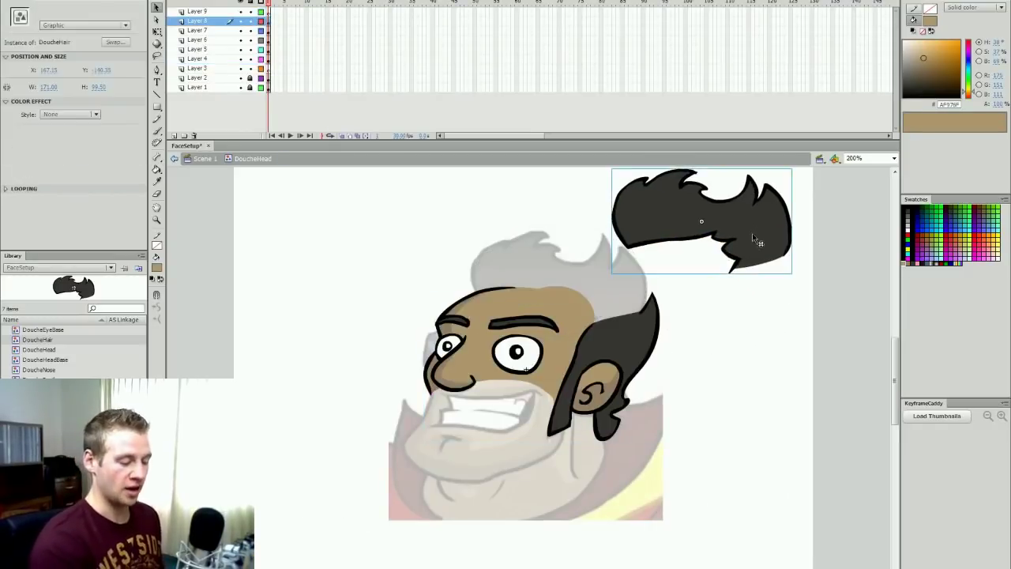
left_click_drag(506, 324, 383, 274)
key("ctrl+z")
key("ctrl+z")
key("ctrl+z")
key("ctrl+z")
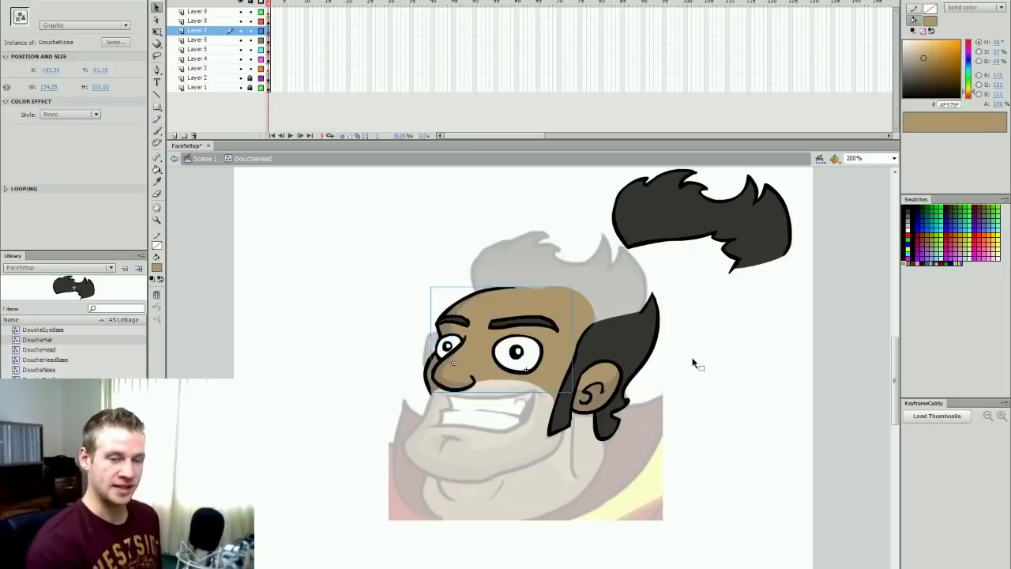
key("ctrl+z")
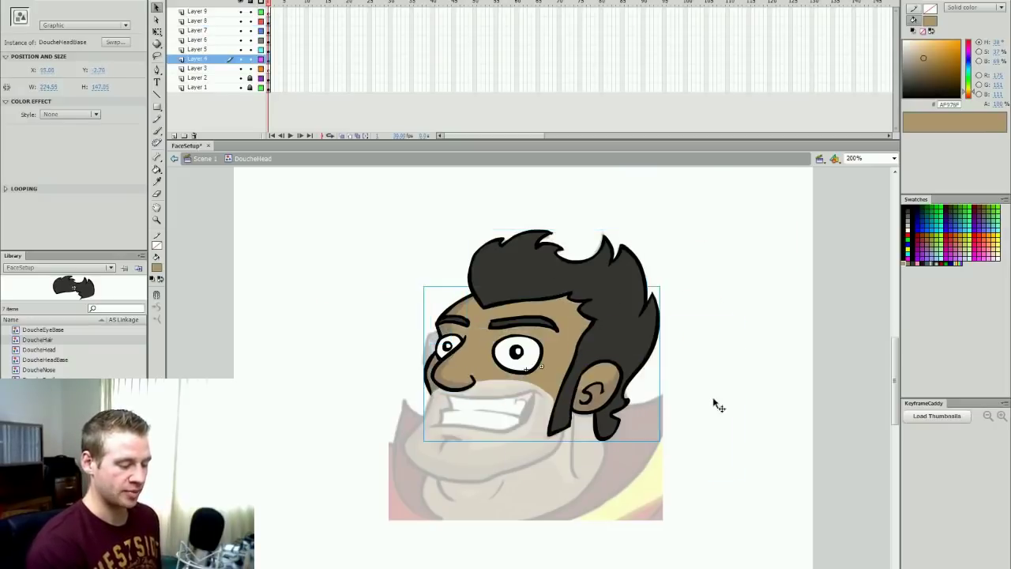
left_click(684, 399)
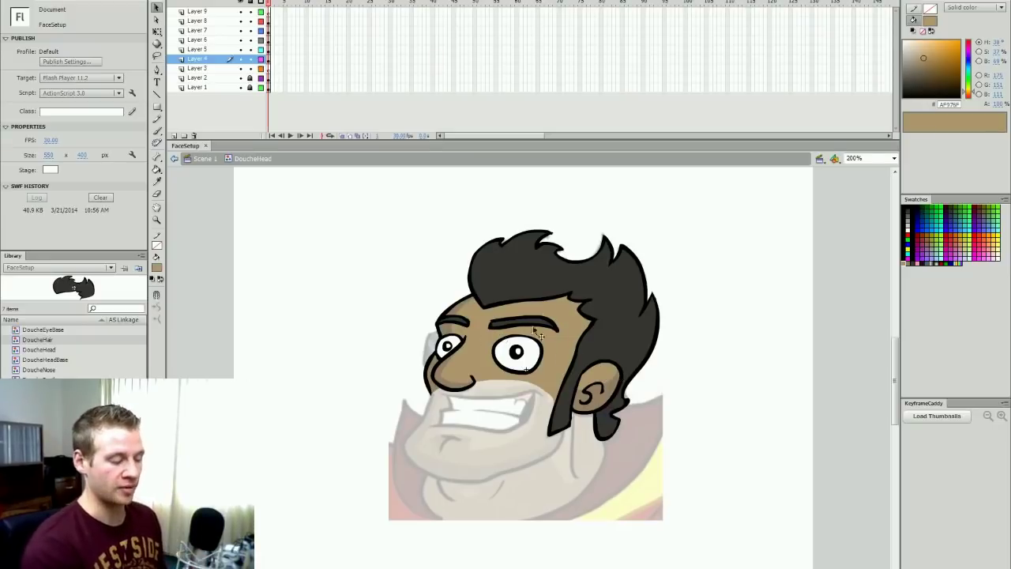
left_click_drag(895, 361, 895, 382)
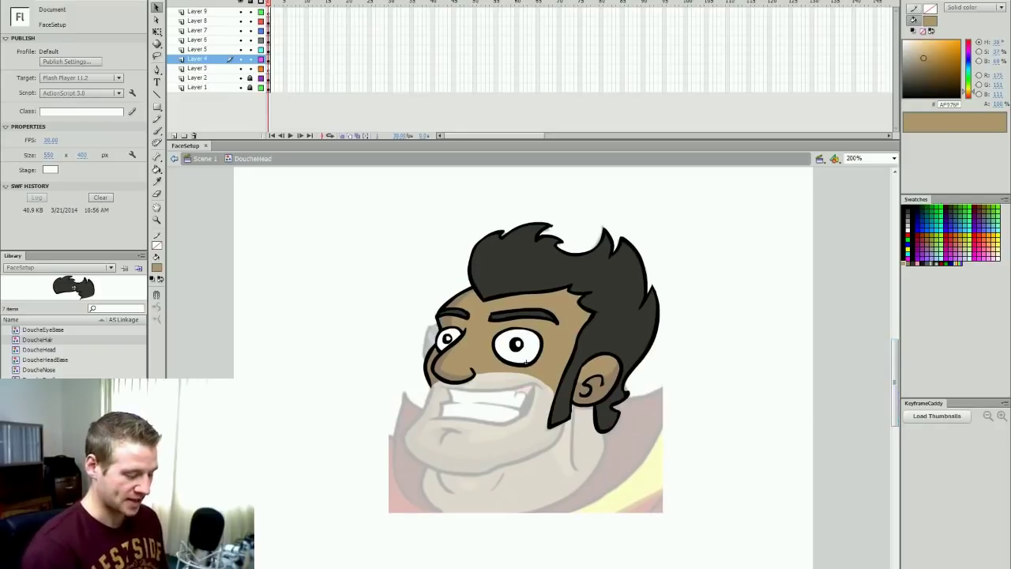
left_click_drag(589, 568, 587, 568)
key("b")
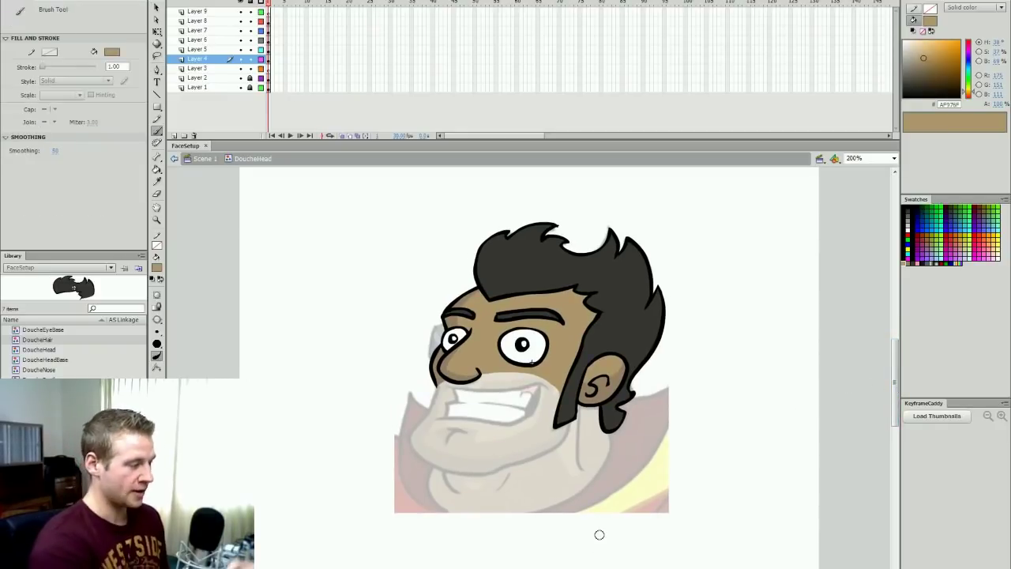
left_click(269, 61)
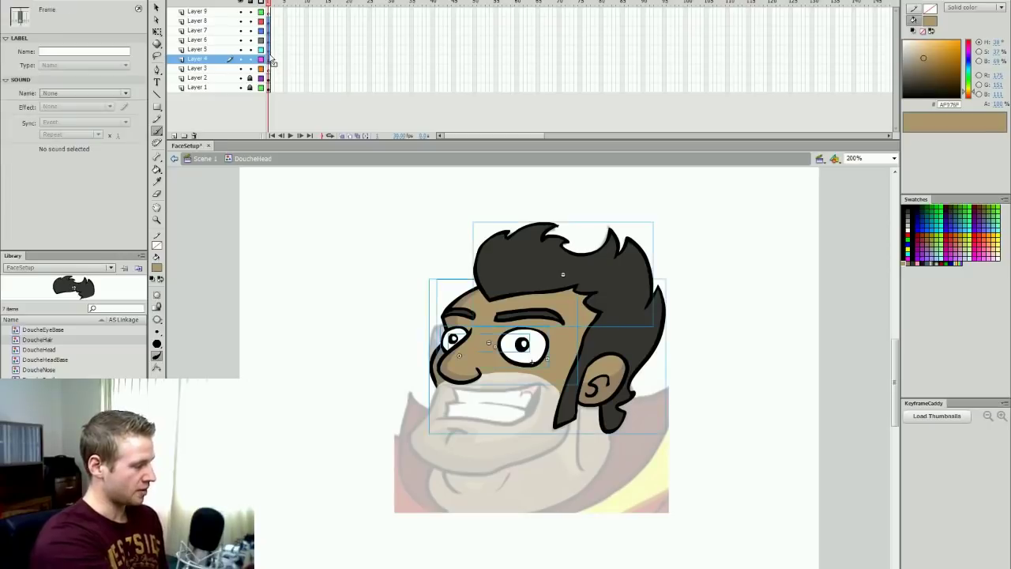
left_click(718, 363)
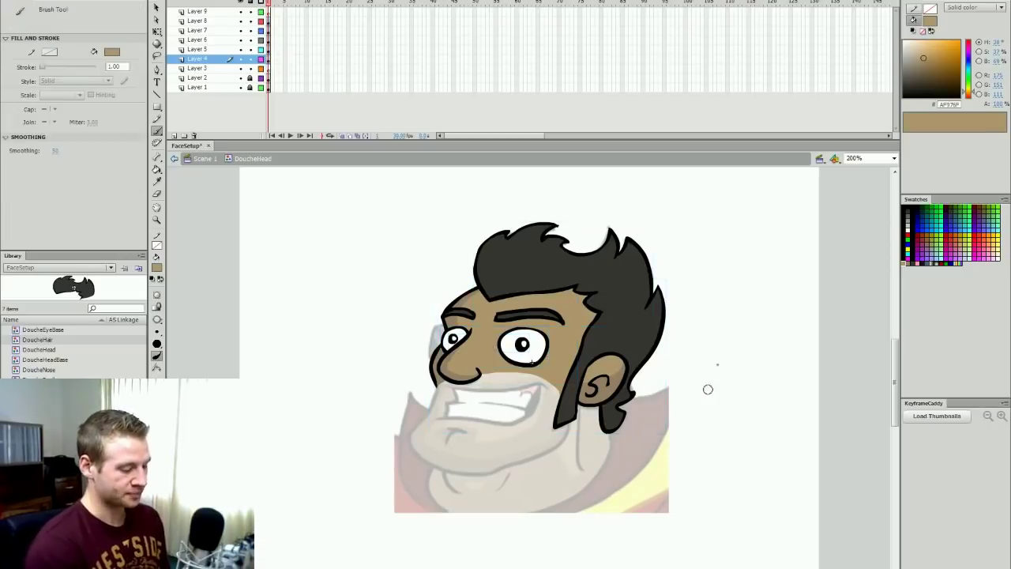
key("q")
left_click_drag(739, 352, 699, 387)
key("Delete")
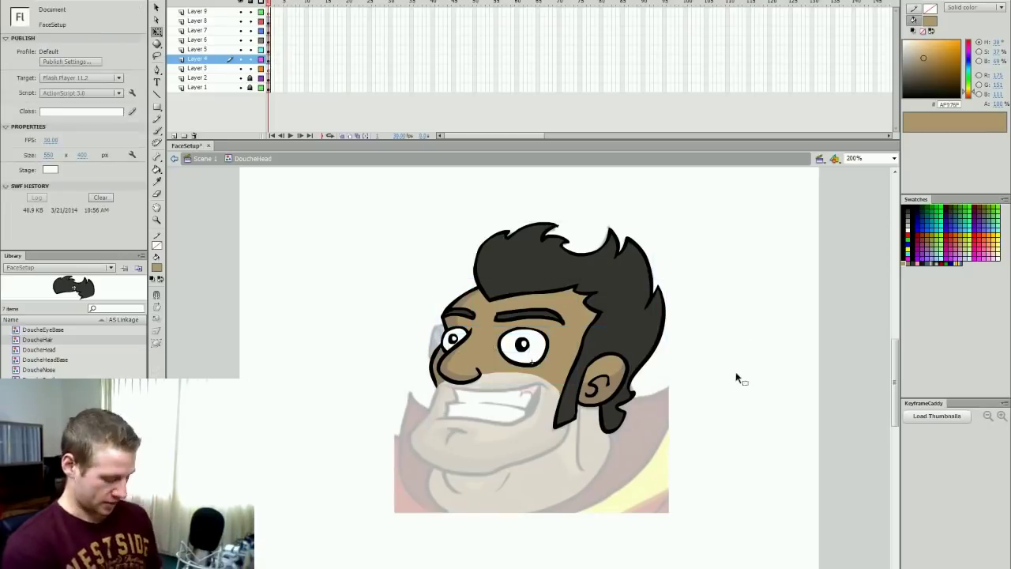
key("b")
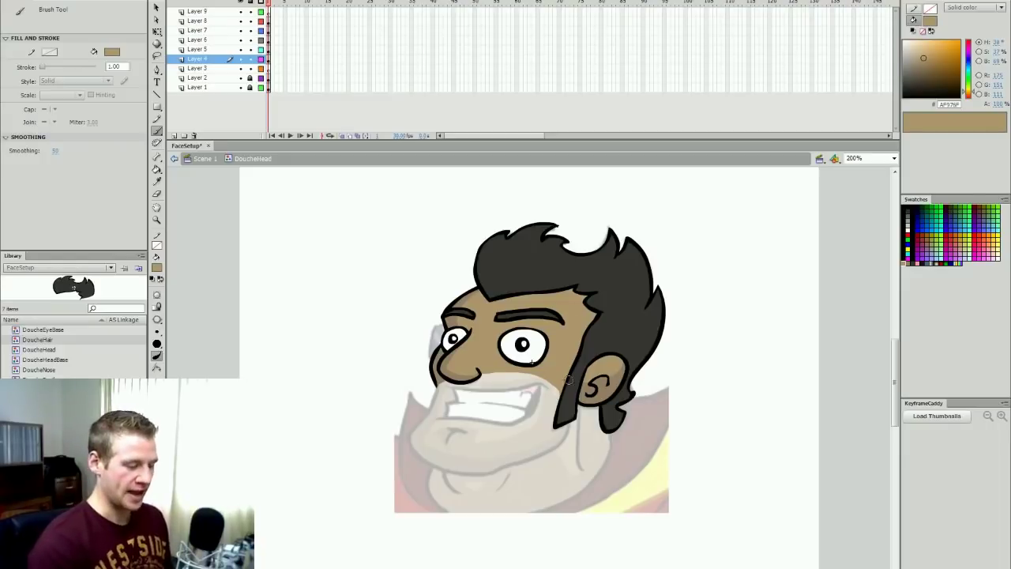
key("v")
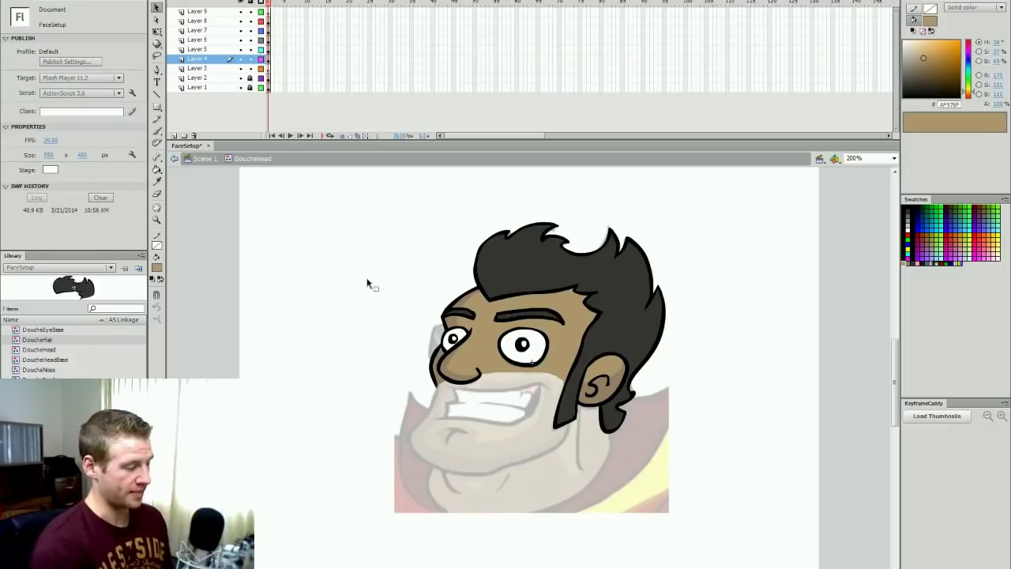
Step: Make Layer 3 the active layer and show Layers 4 to 8 as locked outlines
left_click(270, 68)
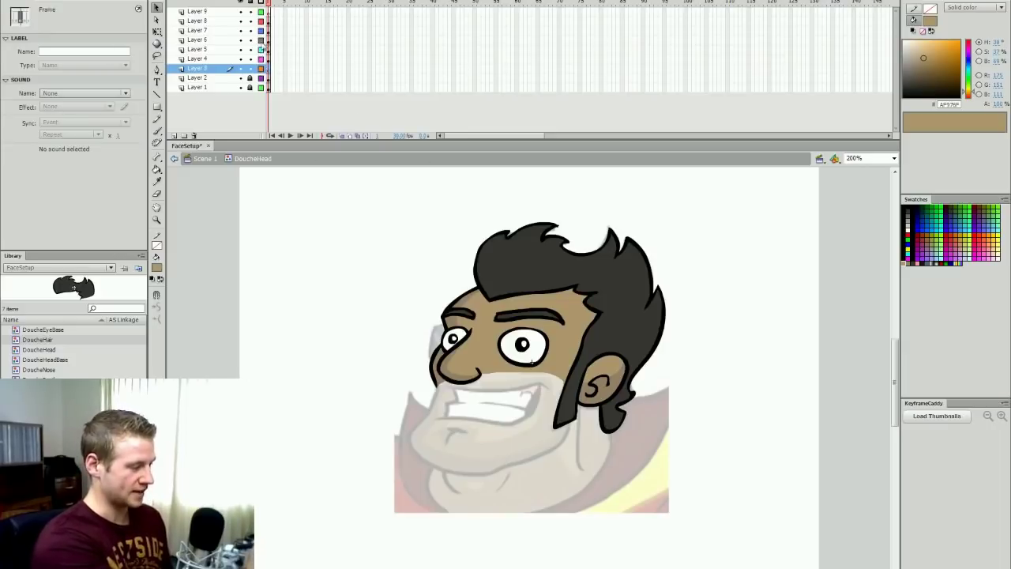
mouse_move(261, 21)
left_mouse_down()
mouse_move(262, 59)
mouse_move(251, 31)
left_mouse_up()
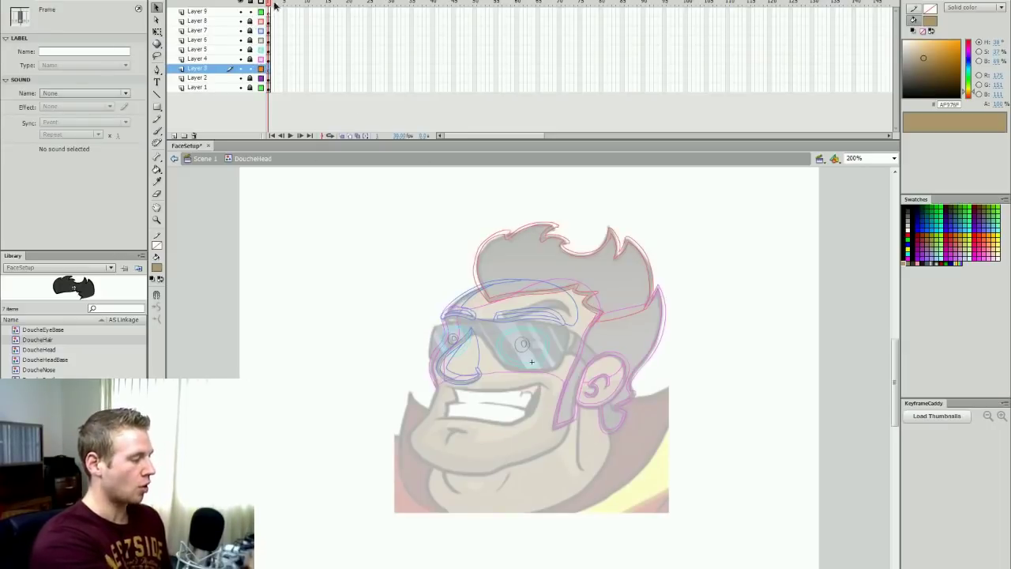
left_click(705, 355)
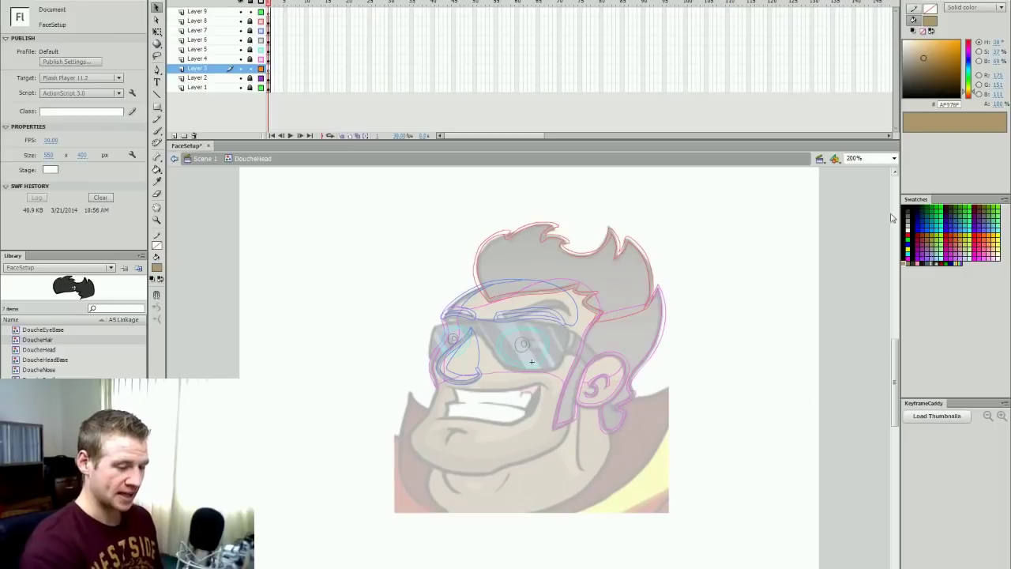
Step: Brush the jaw's black outline about 153 px wide on Layer 3, from below the nose around the chin to the sideburn
key("b")
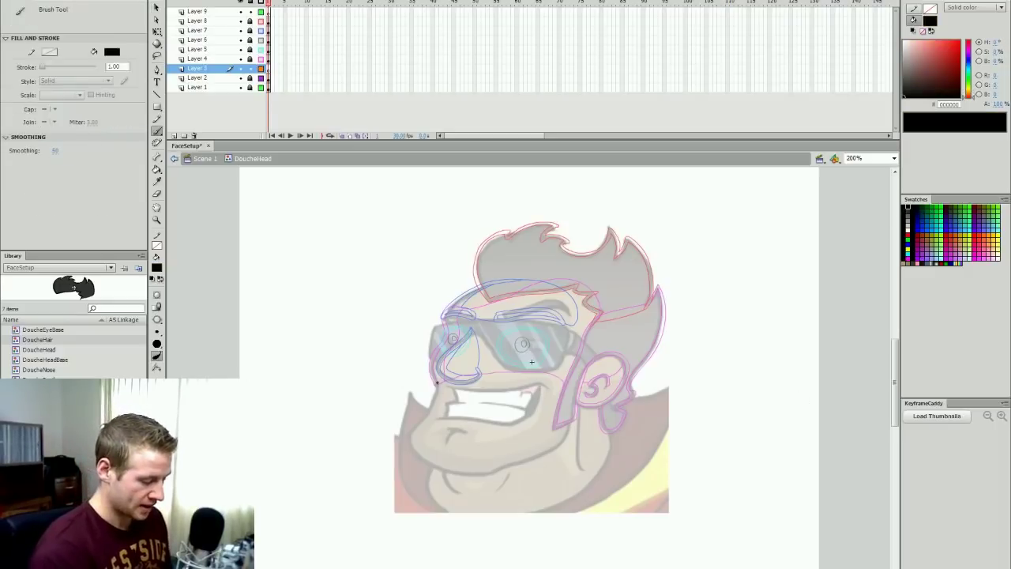
mouse_move(413, 445)
left_mouse_down()
mouse_move(430, 463)
mouse_move(489, 473)
mouse_move(562, 444)
mouse_move(570, 398)
left_mouse_up()
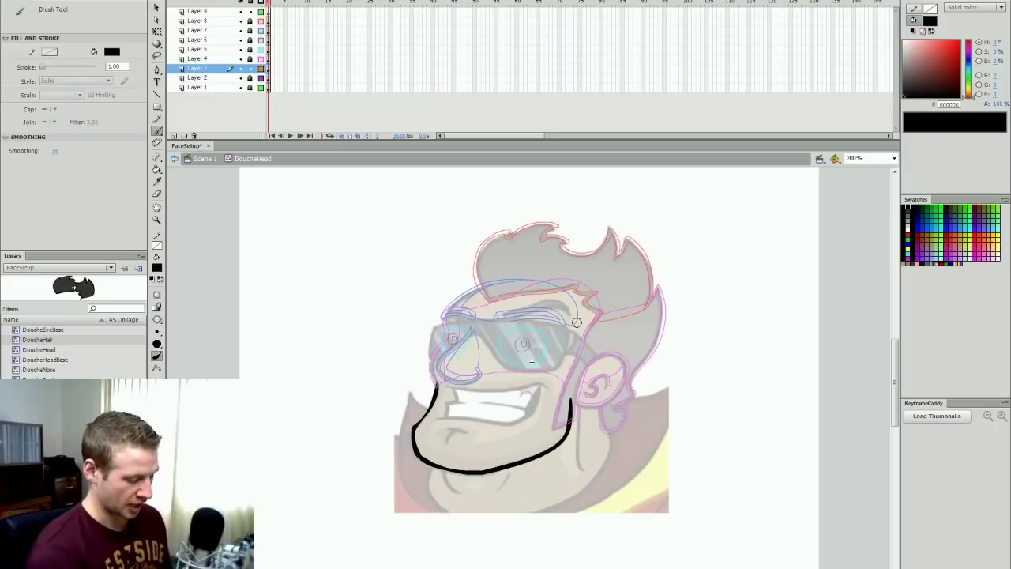
key("e")
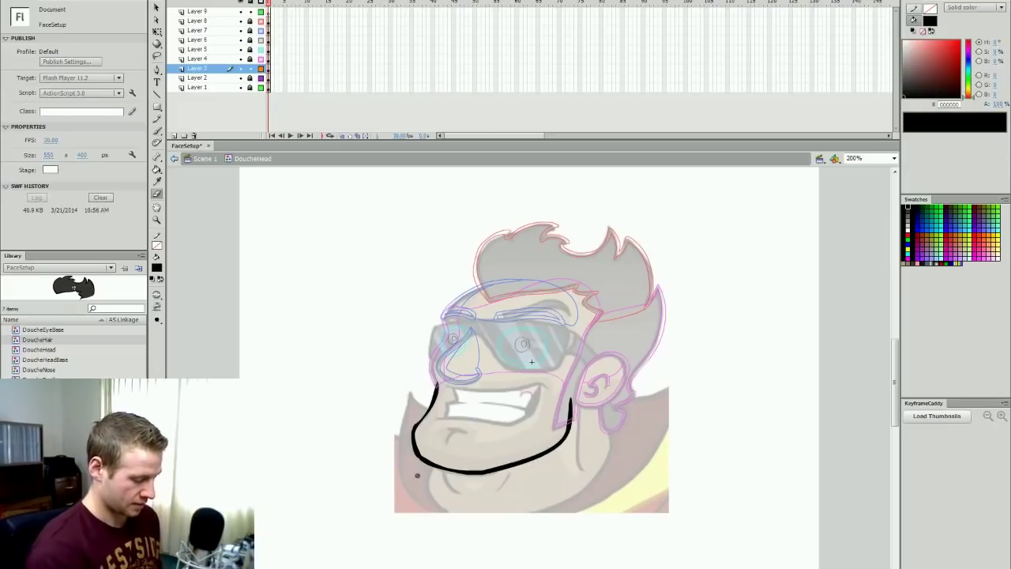
key("b")
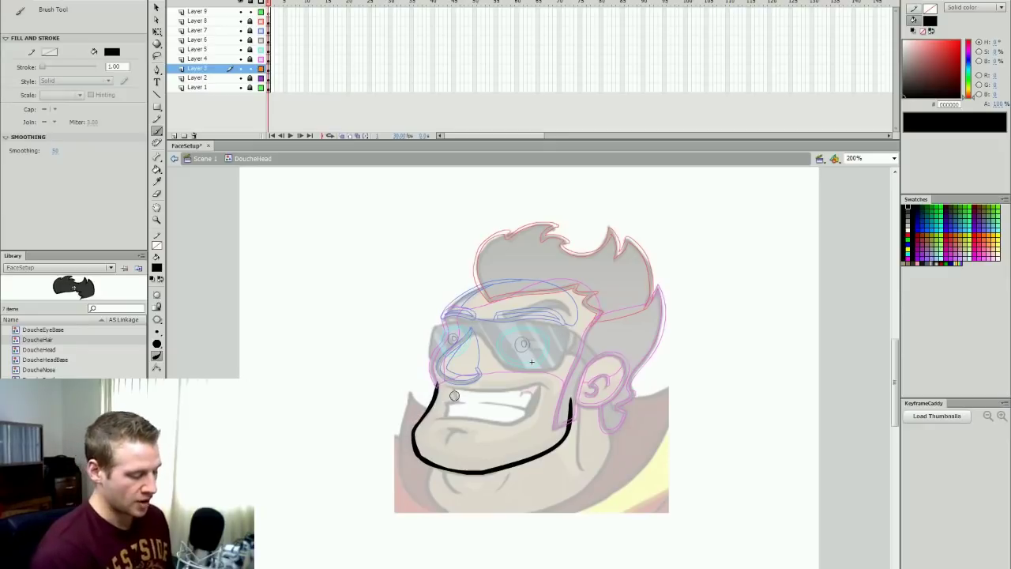
Step: Brush the black upper mouth line about 91 px wide over the top of the reference teeth, undoing and redrawing unsatisfactory strokes
mouse_move(447, 393)
left_mouse_down()
mouse_move(558, 380)
mouse_move(461, 395)
mouse_move(542, 392)
left_mouse_up()
key("ctrl+z")
key("ctrl+z")
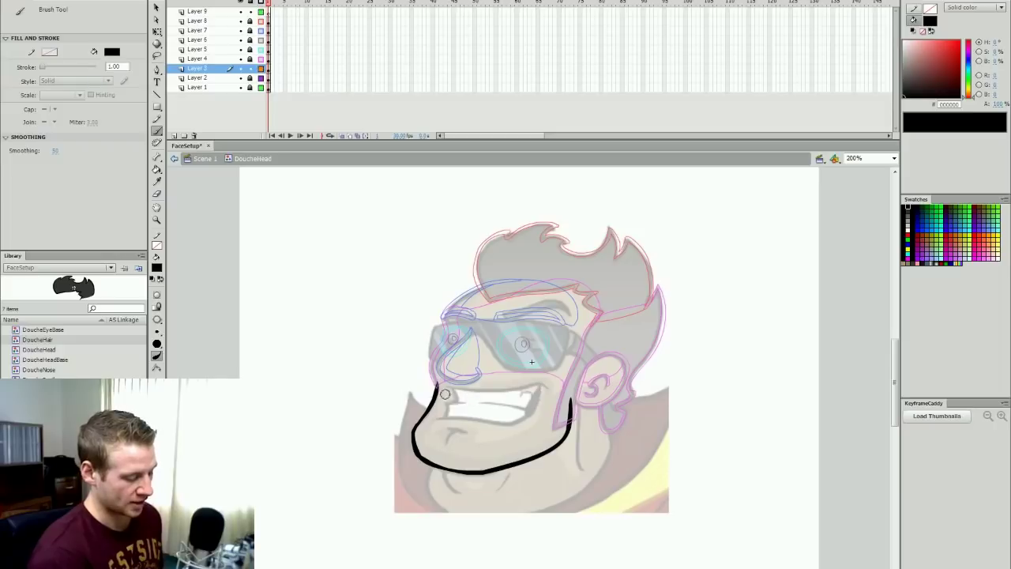
left_click_drag(441, 394, 543, 387)
key("ctrl+z")
left_click_drag(447, 395, 544, 387)
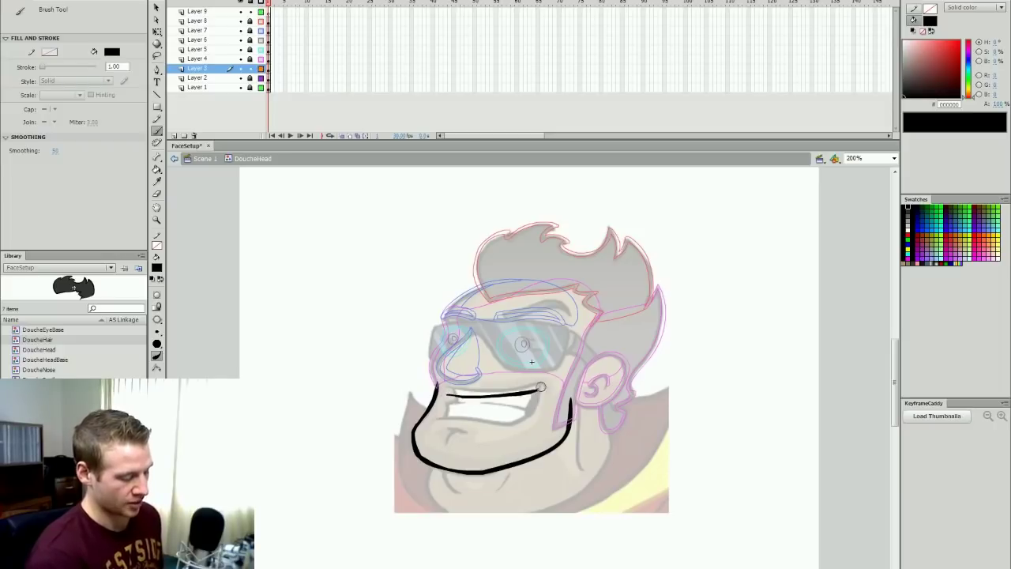
key("ctrl+z")
left_click_drag(447, 395, 544, 387)
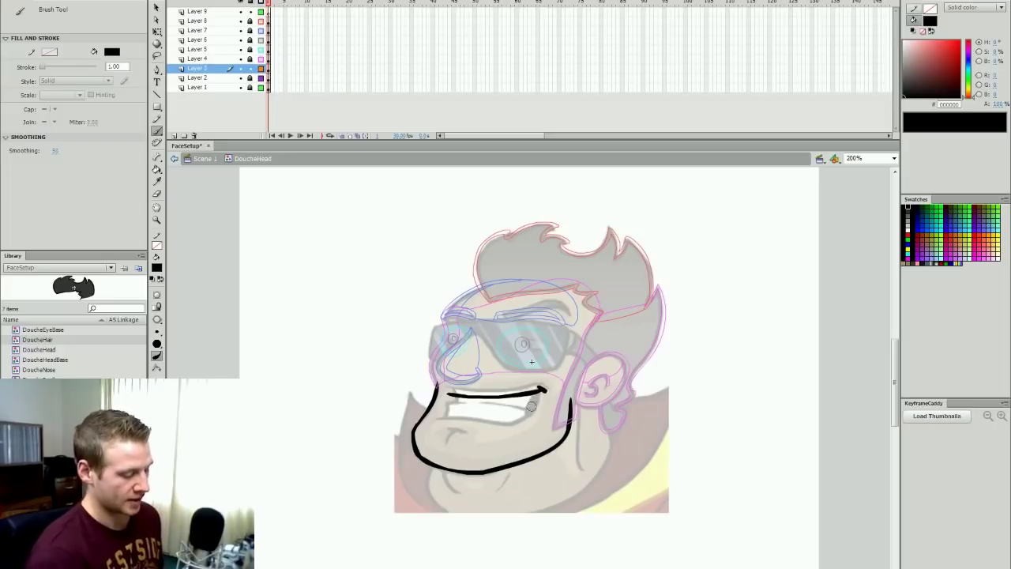
key("ctrl+z")
left_click_drag(447, 395, 545, 385)
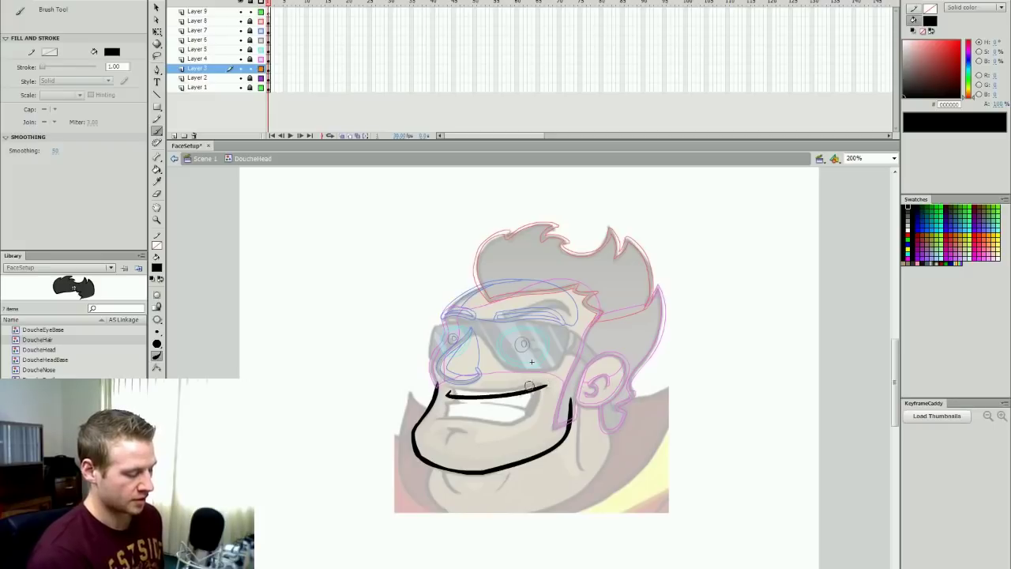
Step: Adjust the upper mouth line's cheek-side end slightly with Free Transform to fit the reference
key("q")
left_click(543, 388)
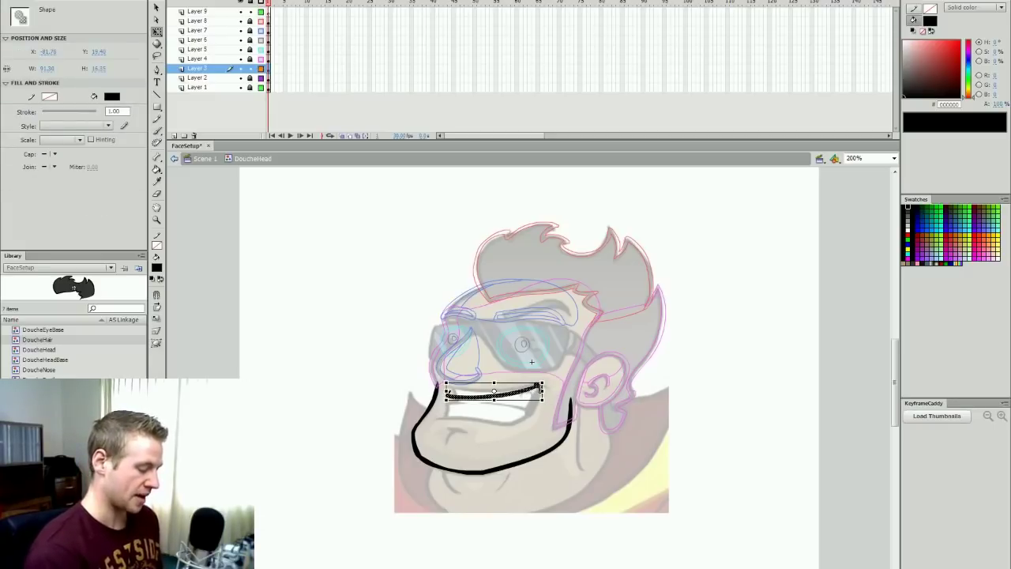
left_click_drag(542, 387, 546, 392)
left_click(557, 420)
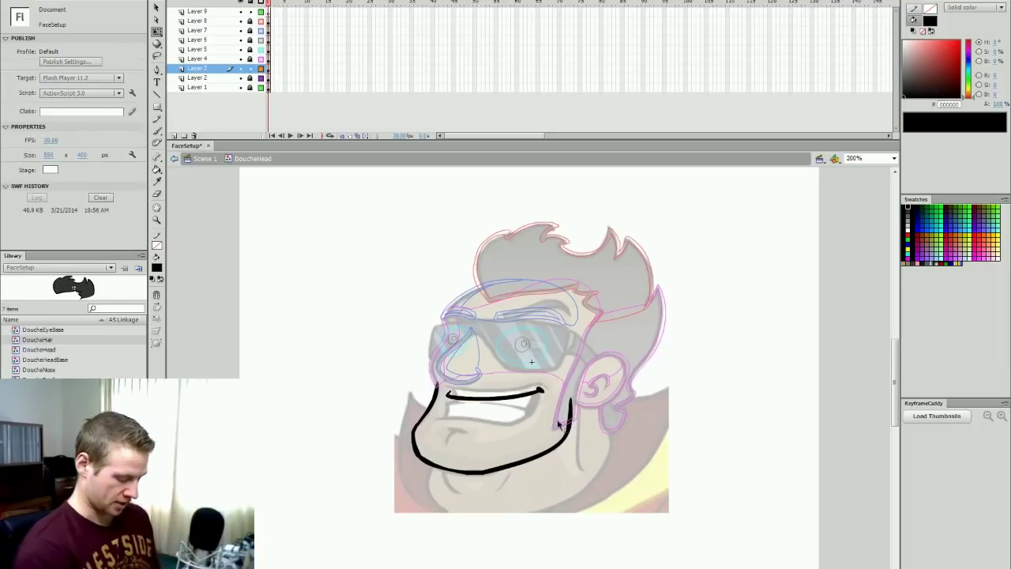
Step: Squash the jaw outline vertically from its lower edge to a height of about 78 px with Free Transform
left_click(456, 474)
left_click_drag(488, 480, 492, 470)
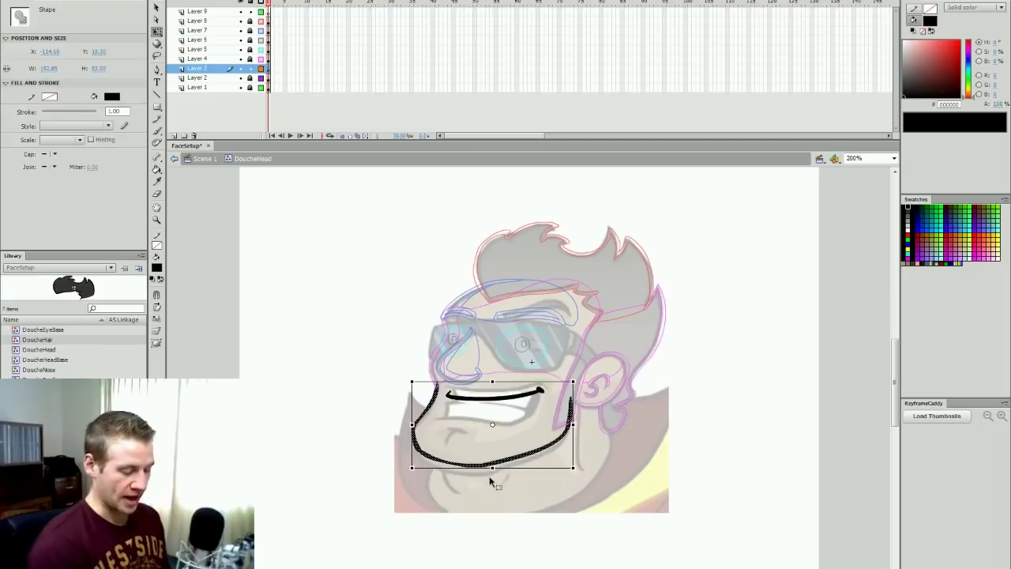
left_click_drag(492, 467, 492, 462)
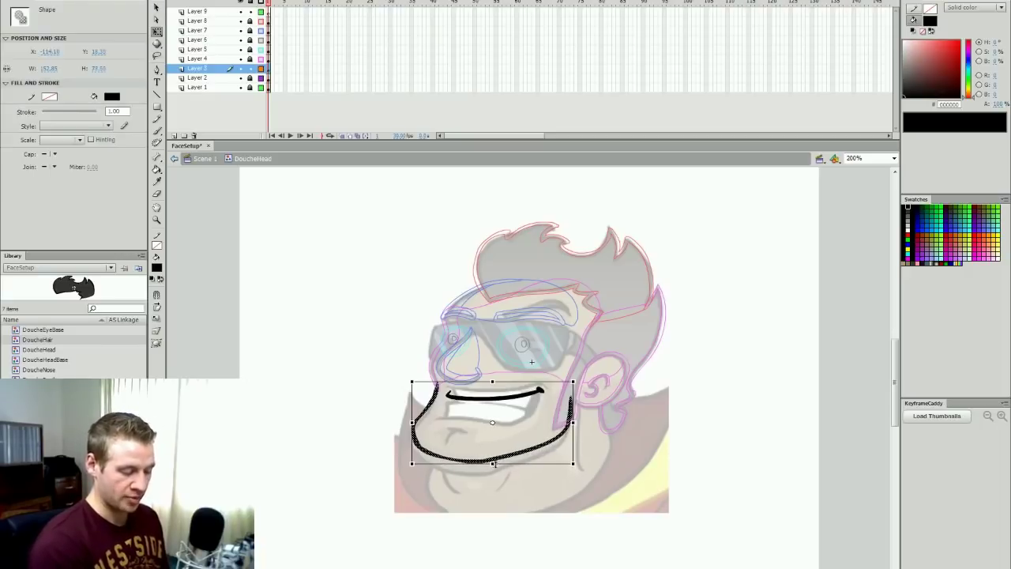
left_click(490, 490)
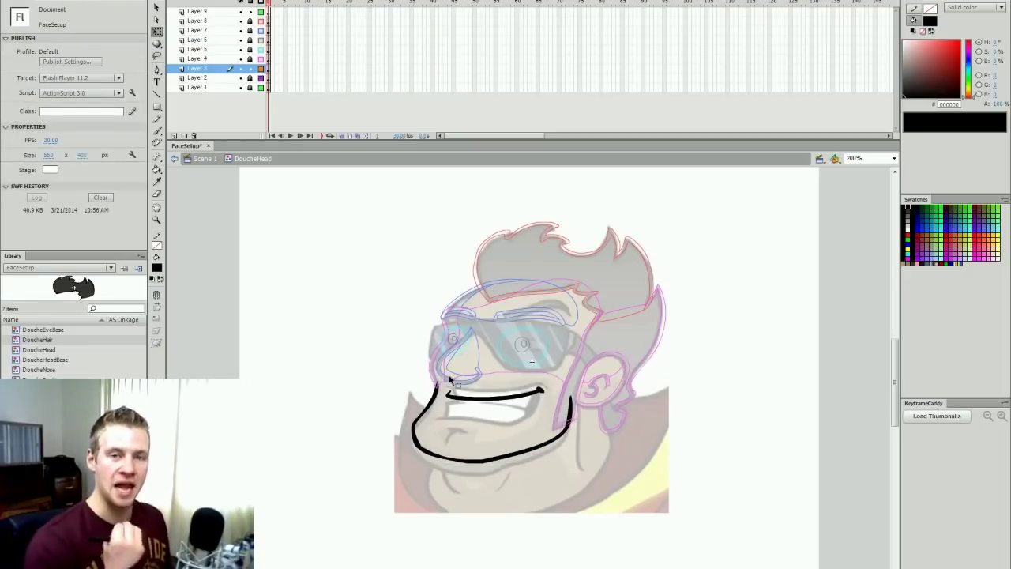
Step: Brush the black lower-lip crease under the mouth line and close the jaw outline with an arc over the nose and cheek
key("b")
left_click_drag(451, 404, 449, 420)
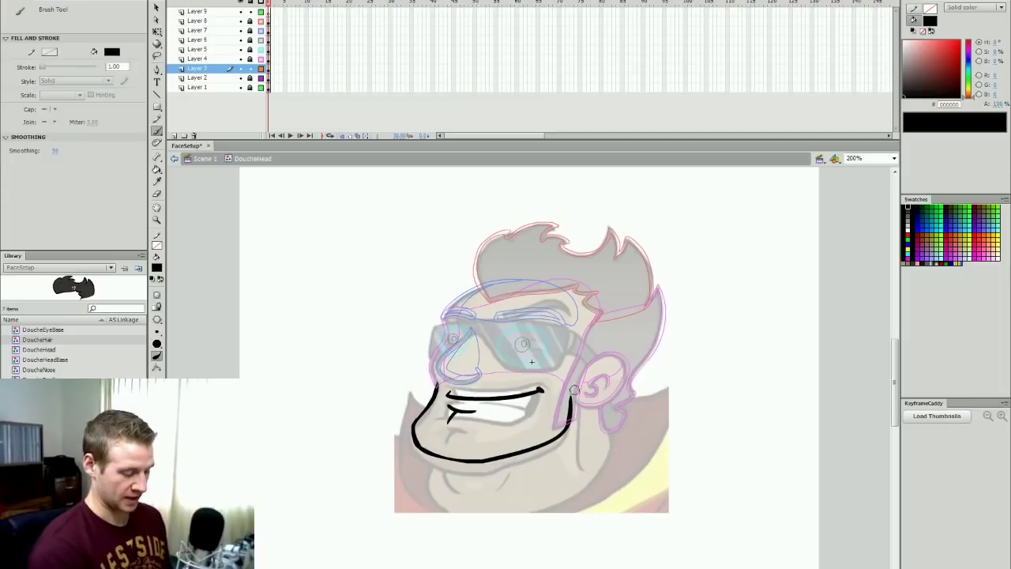
mouse_move(442, 366)
left_mouse_down()
mouse_move(500, 339)
mouse_move(562, 355)
left_mouse_up()
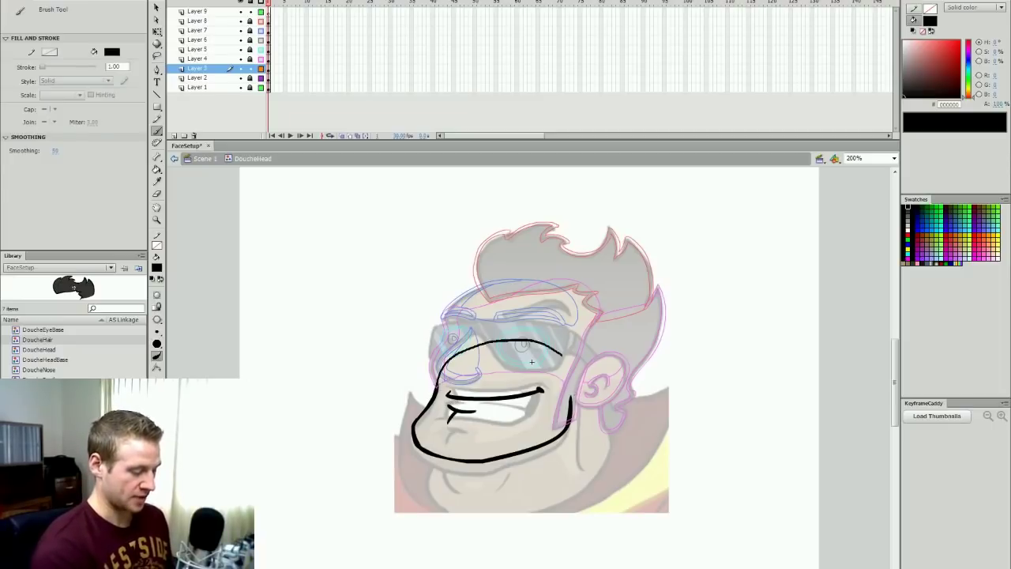
key("ctrl+z")
mouse_move(438, 386)
left_mouse_down()
mouse_move(479, 343)
mouse_move(573, 393)
left_mouse_up()
Step: Brush a darker brown shadow edge along the front and underside of the jaw, and fill the jaw with skin tone AF976F
left_click(908, 263)
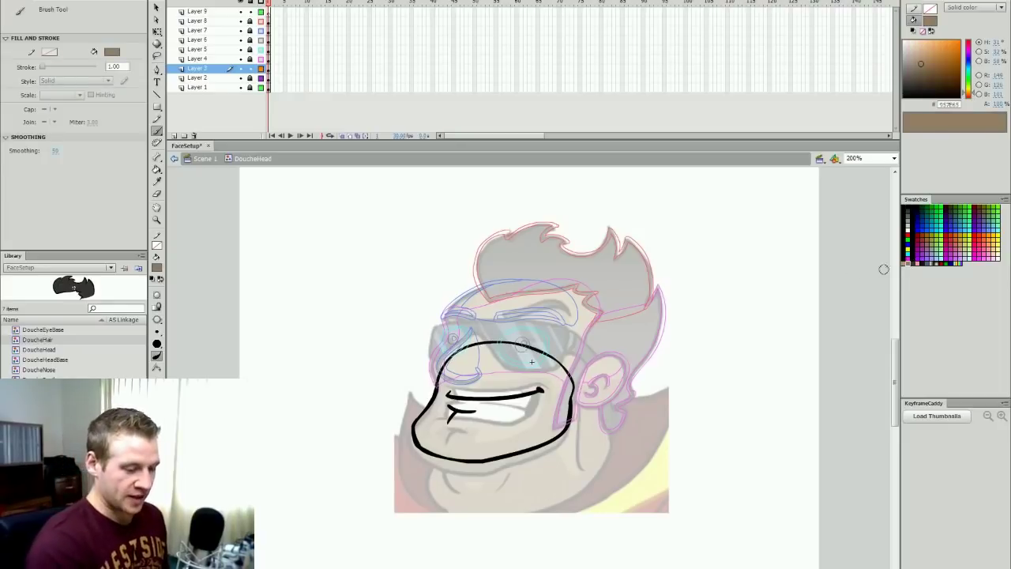
mouse_move(451, 360)
left_mouse_down()
mouse_move(467, 447)
mouse_move(518, 452)
mouse_move(547, 438)
left_mouse_up()
key("k")
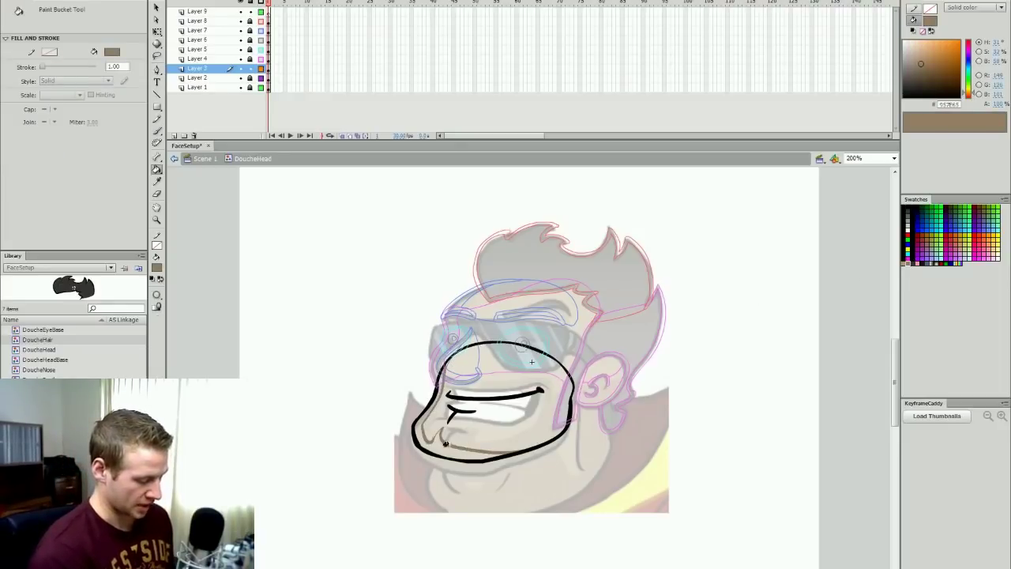
left_click(905, 260)
left_click(508, 432)
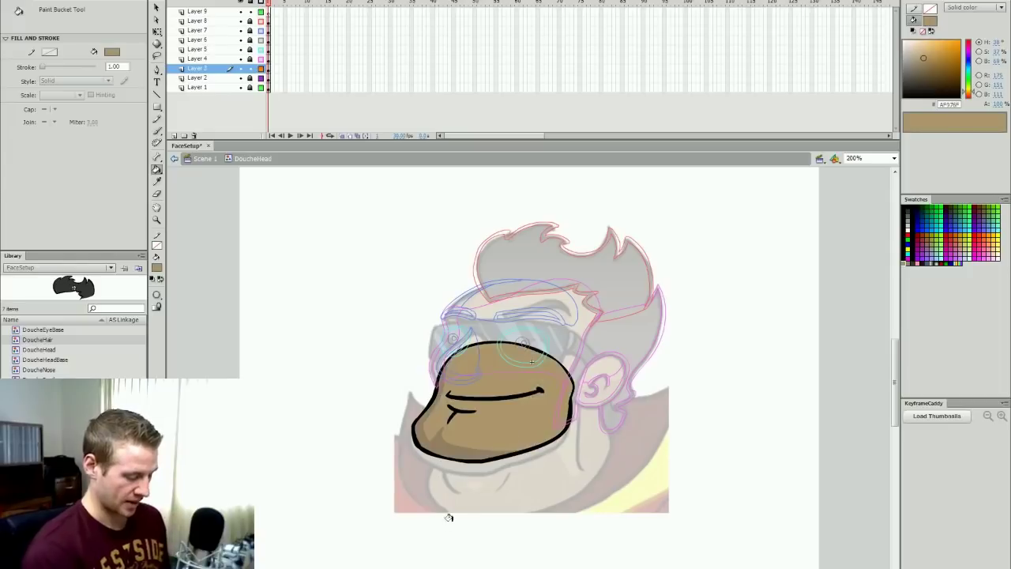
Step: Check the finished jaw against the whole head in Scene 1, and reopen the DoucheHead symbol
key("v")
double_click(695, 422)
left_click(714, 383)
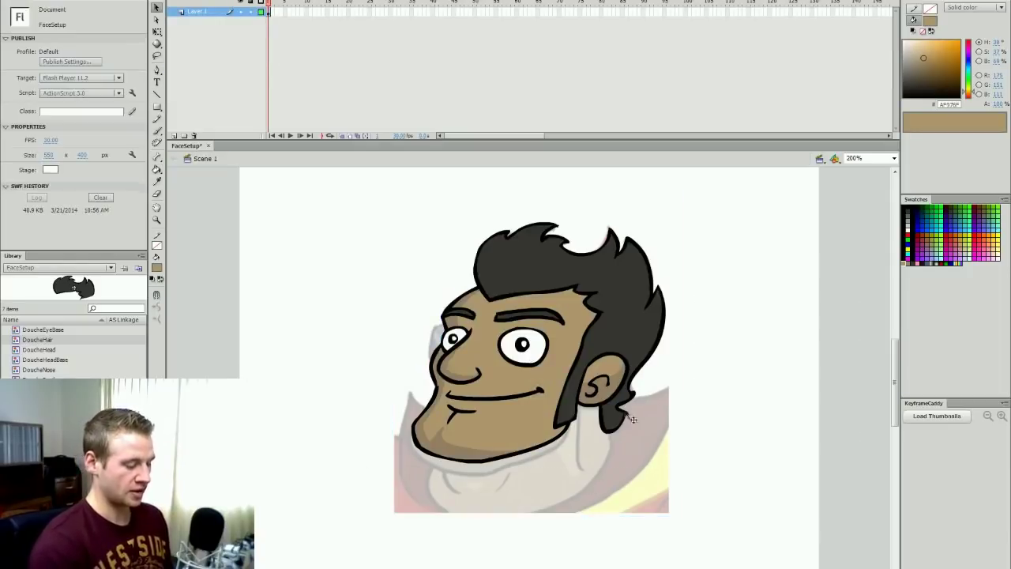
left_click(456, 436)
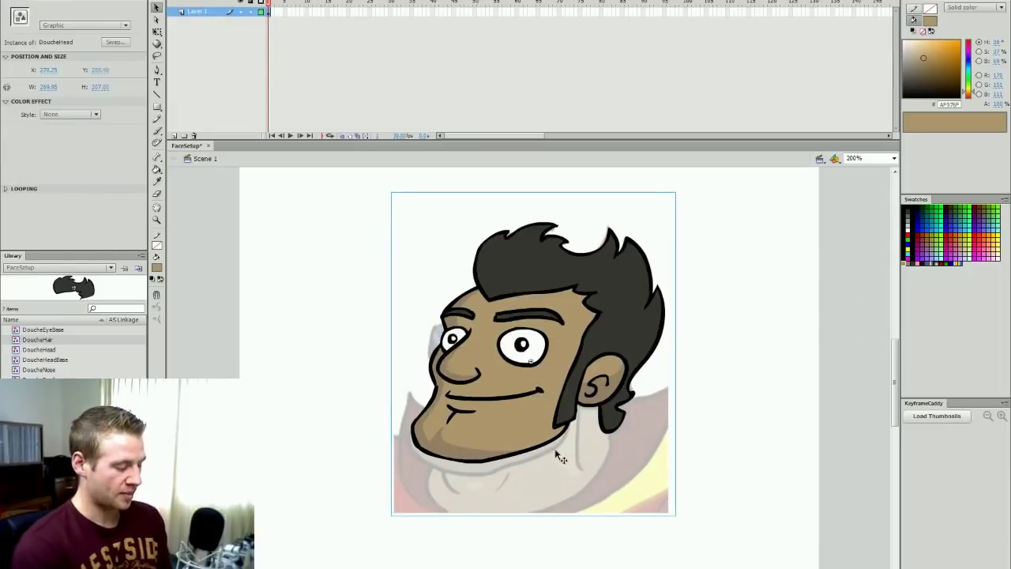
double_click(517, 436)
left_click(517, 437)
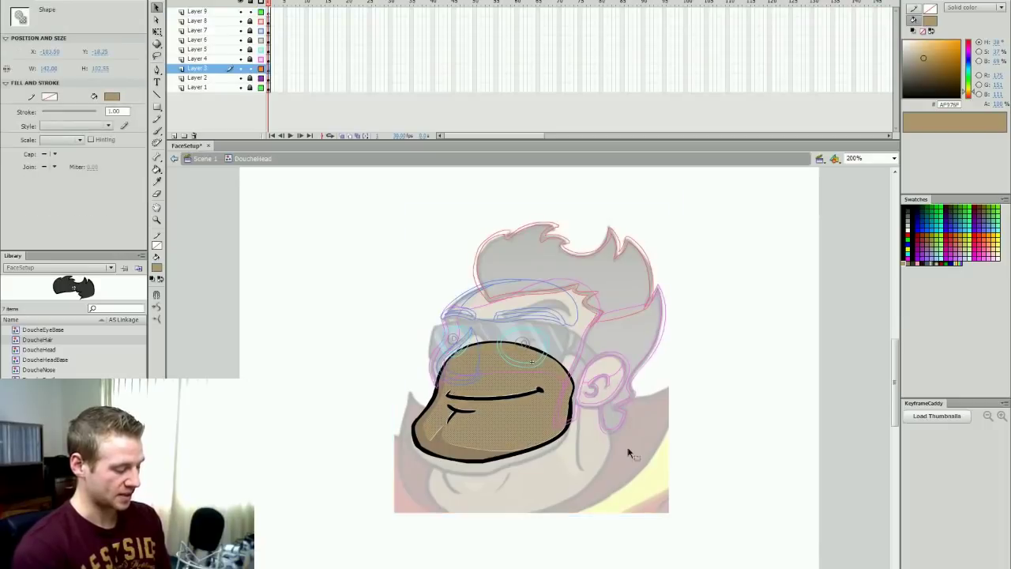
Step: Convert all the jaw and mouth artwork on Layer 3 into a graphic symbol named DoucheMouth
left_click(705, 439)
left_click(267, 66)
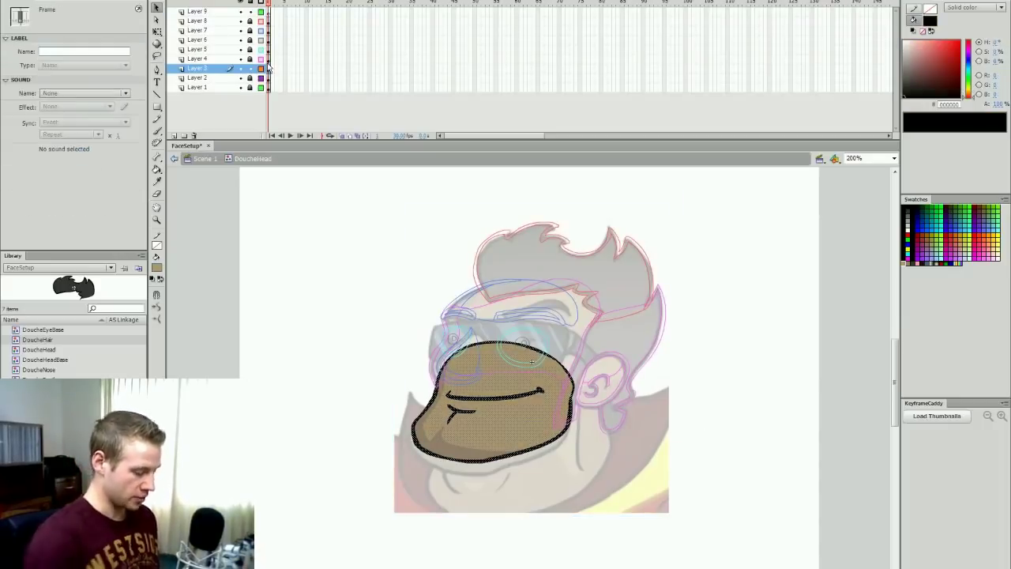
key("F8")
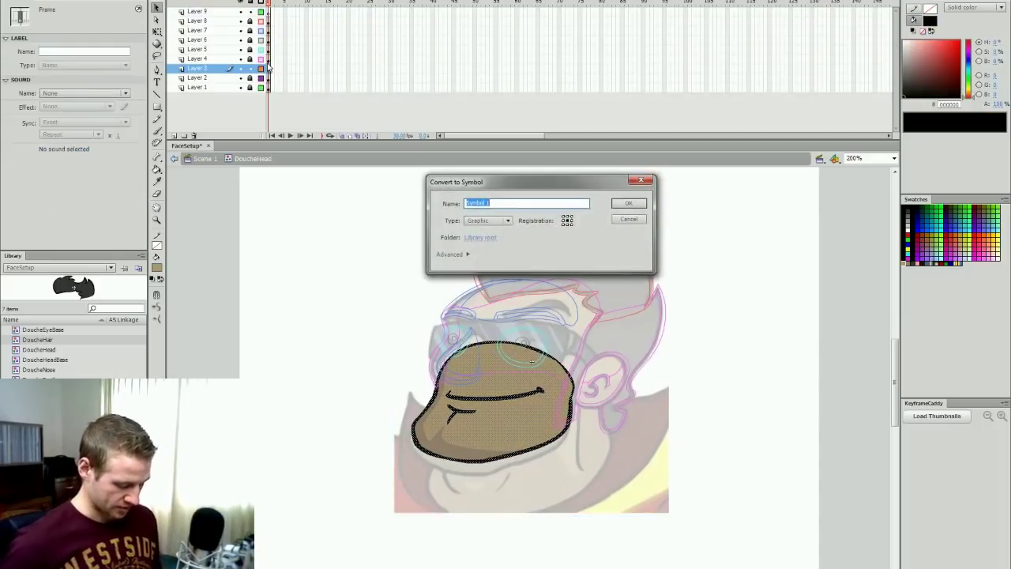
type("DoucheMouth")
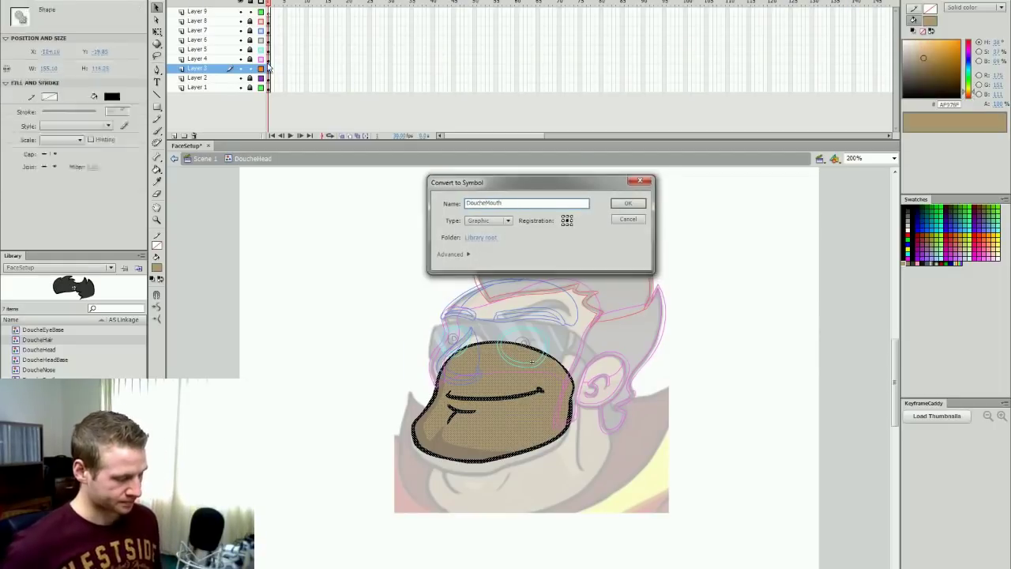
key("Return")
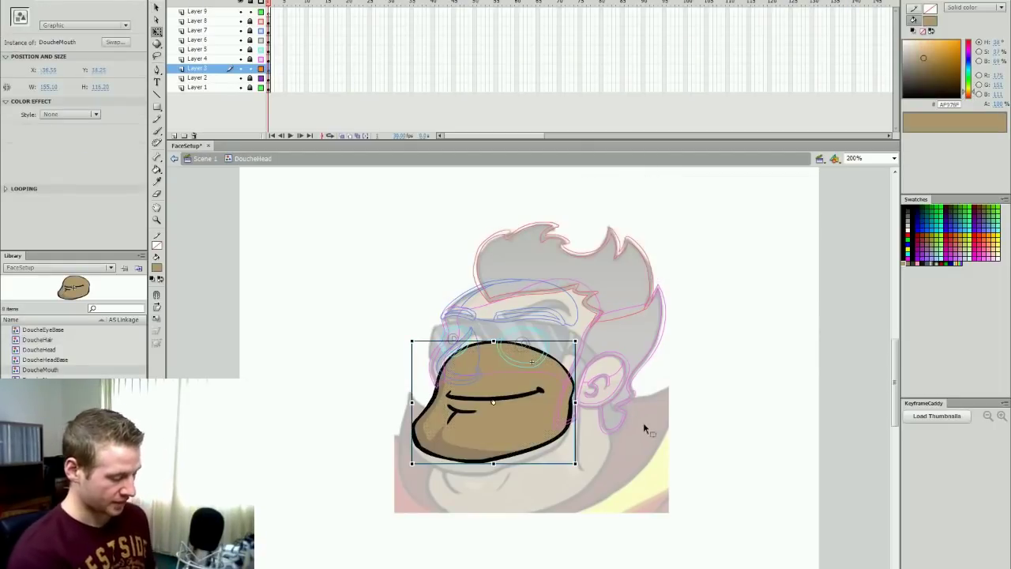
Step: Nudge the DoucheMouth symbol slightly upward and switch the outlined face layers back to full-colour display
left_click_drag(473, 420, 473, 419)
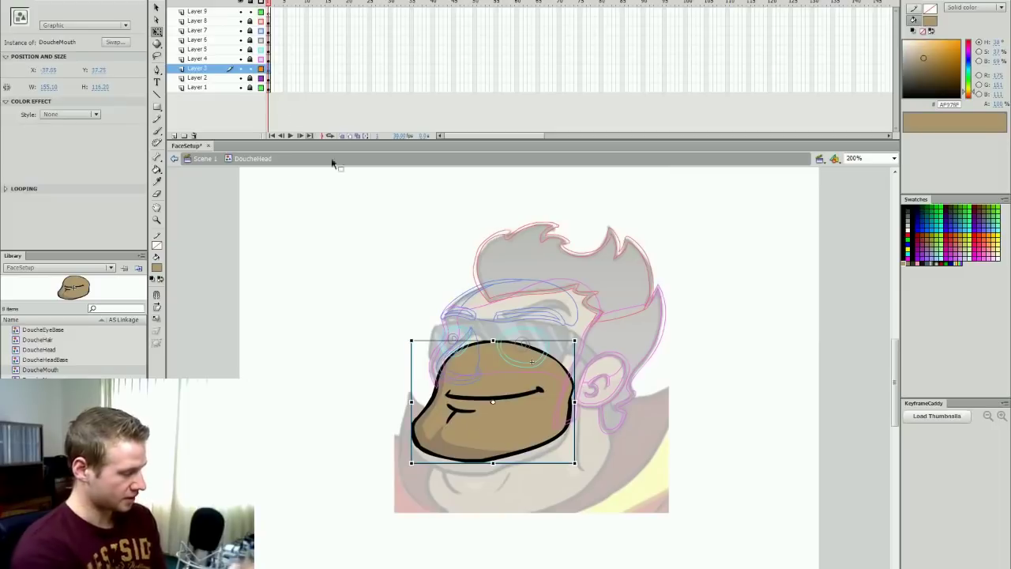
left_click_drag(261, 43, 261, 21)
key("Up")
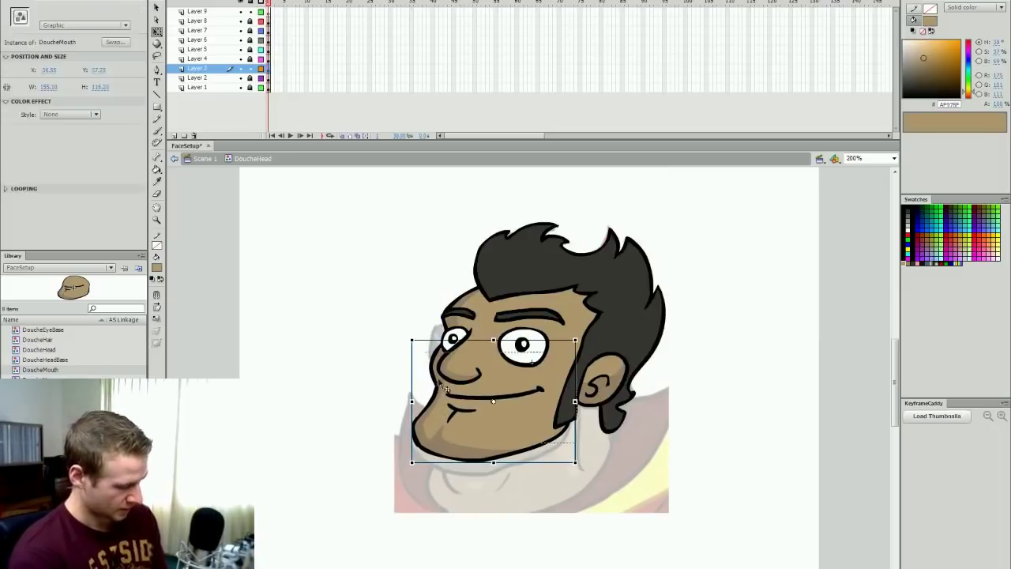
double_click(452, 435)
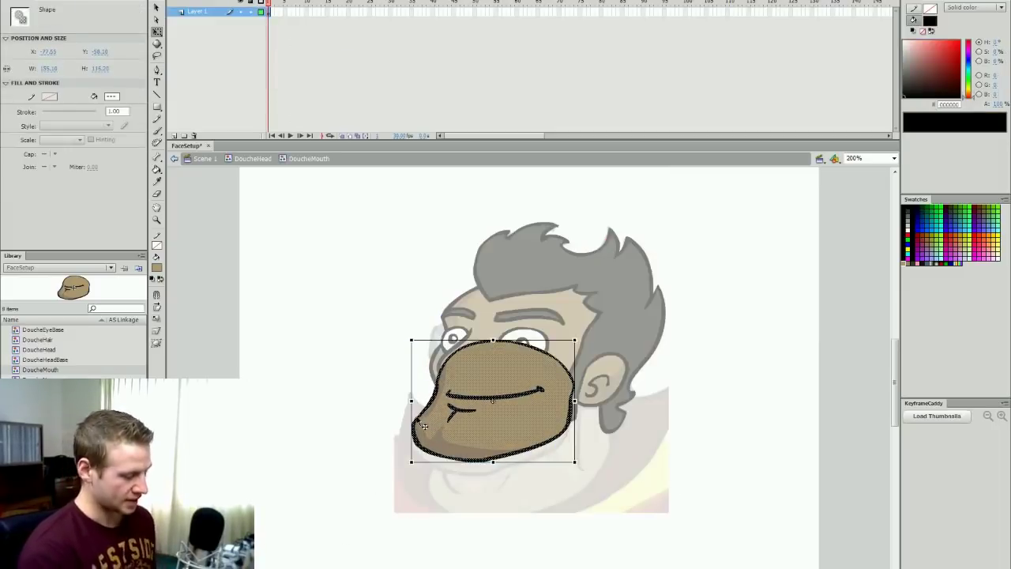
double_click(677, 399)
left_click(323, 196)
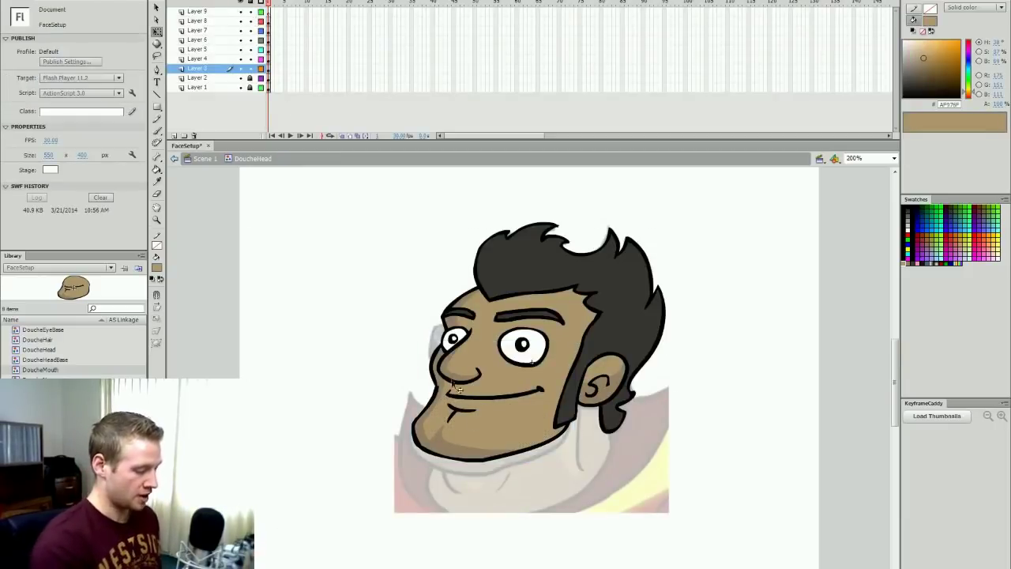
Step: Show Layer 4 as outlines and open the DoucheHeadBase symbol where its face outline meets the jaw below the nose
left_click(262, 60)
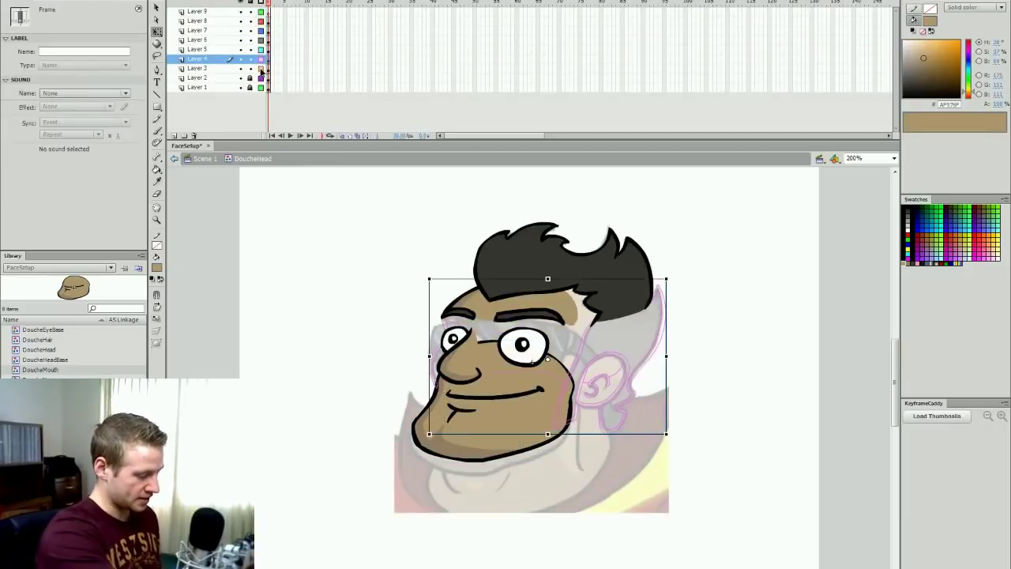
key("z")
left_click(445, 392)
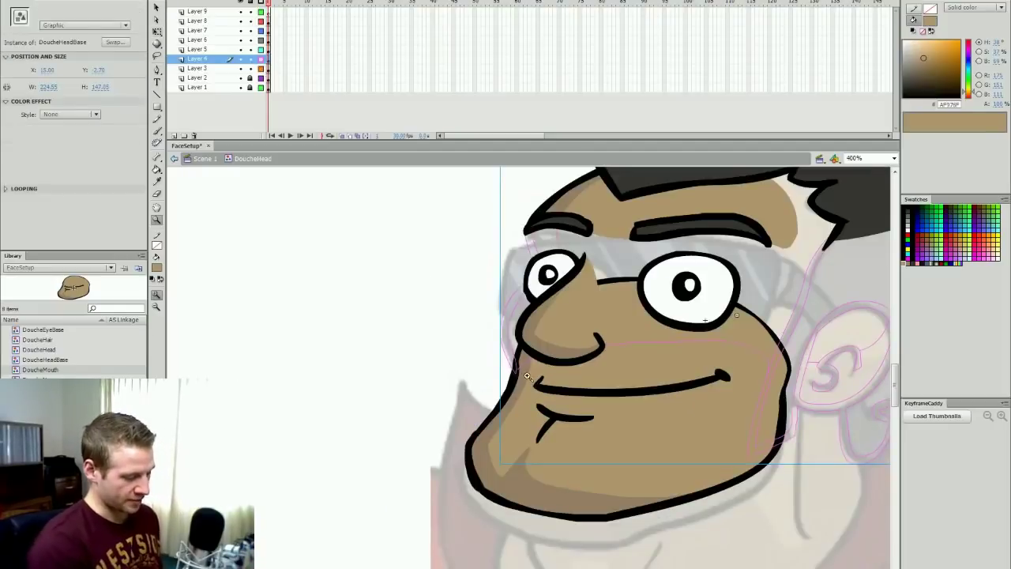
left_click(527, 376)
key("q")
double_click(525, 383)
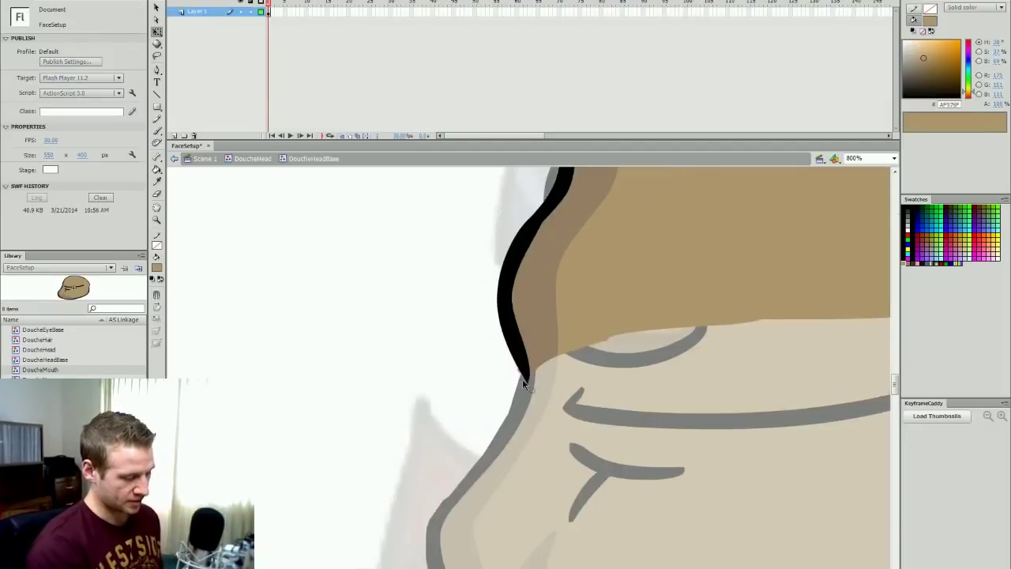
Step: Trim the lower tip of the head base's black face outline flat where it meets the jaw line, and return to DoucheHead
left_click(524, 375)
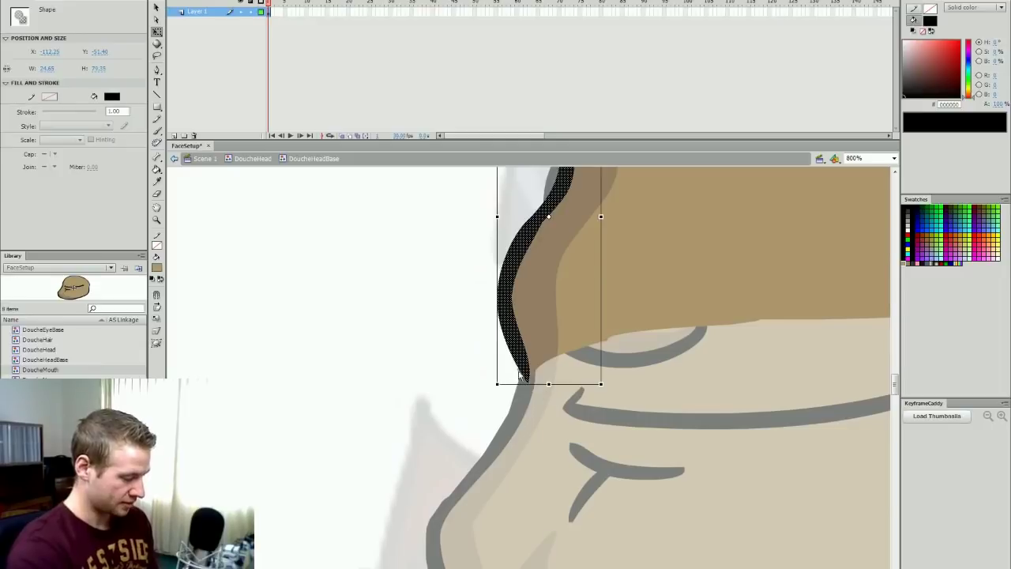
left_click(522, 379)
left_click(521, 375)
left_click(532, 381)
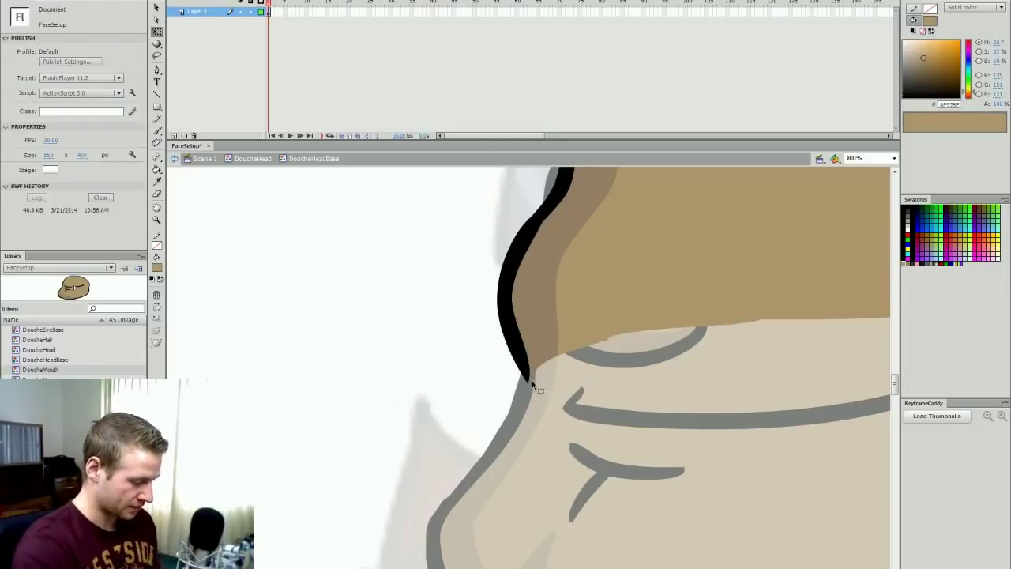
left_click_drag(529, 369, 537, 371)
key("ctrl+z")
key("e")
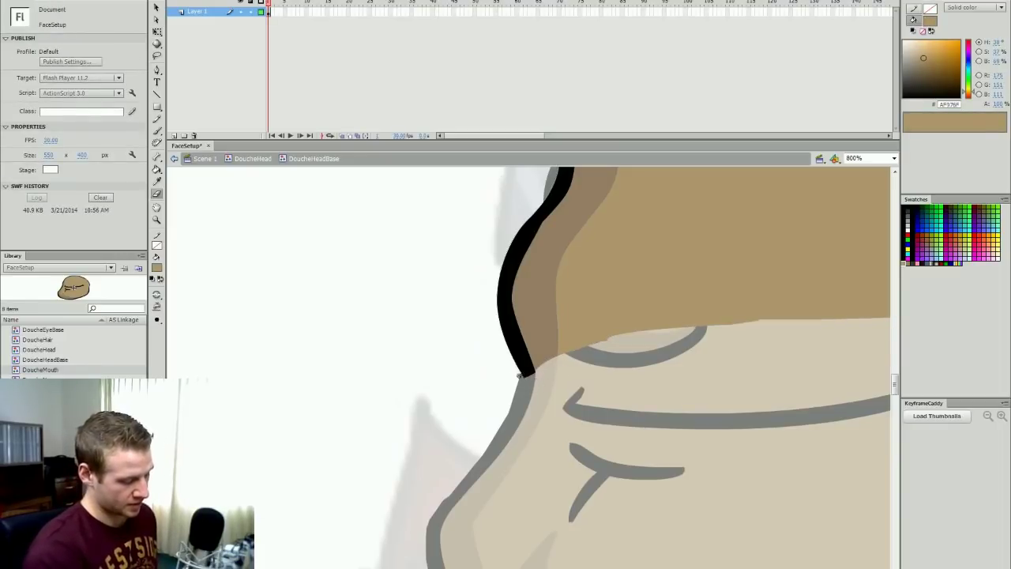
left_click_drag(520, 376, 544, 378)
key("q")
double_click(485, 388)
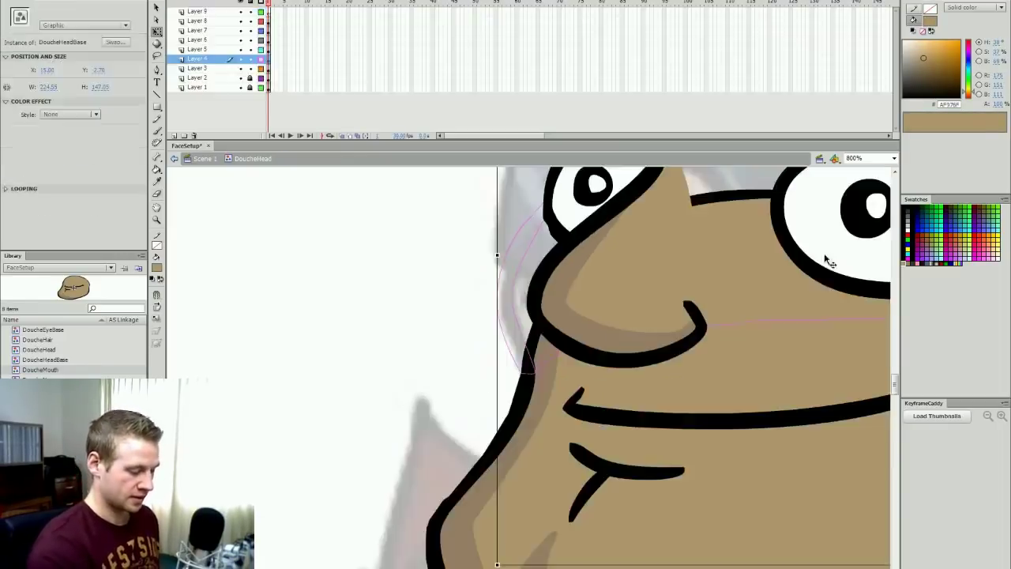
Step: Display Layer 4 in full colour again and select the DoucheMouth symbol on the assembled head
left_click(893, 158)
left_click(859, 185)
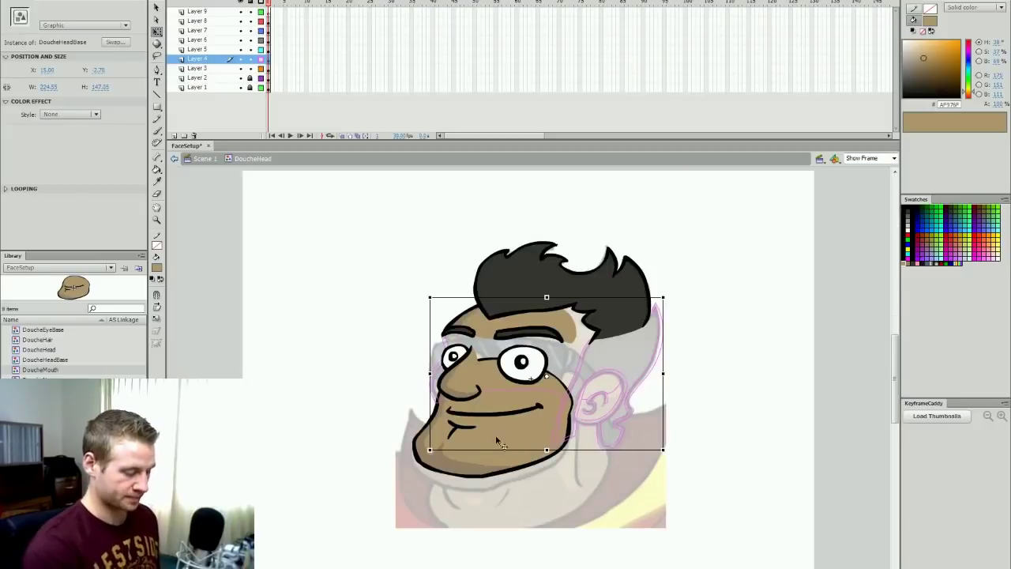
left_click(734, 371)
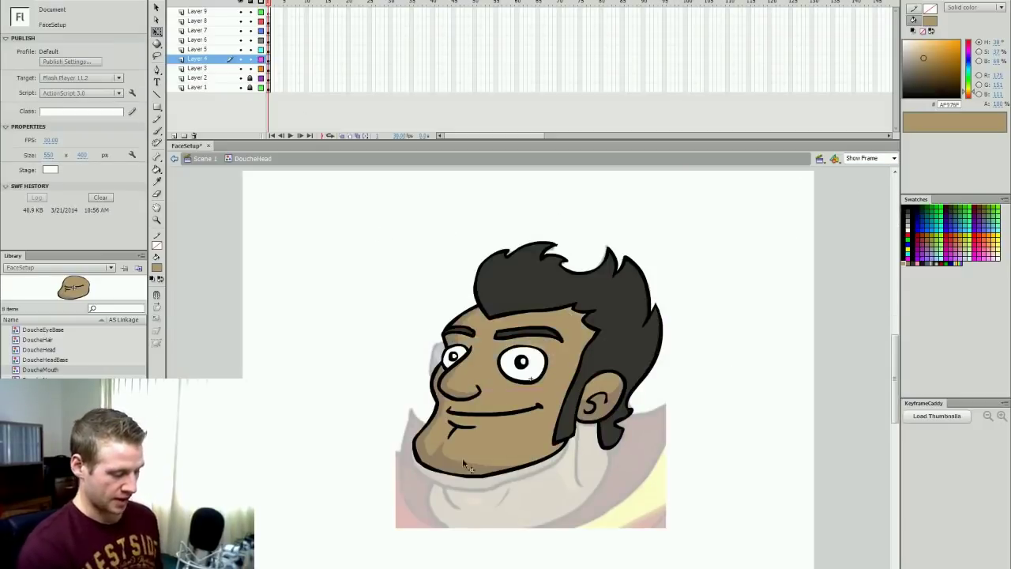
left_click(542, 446)
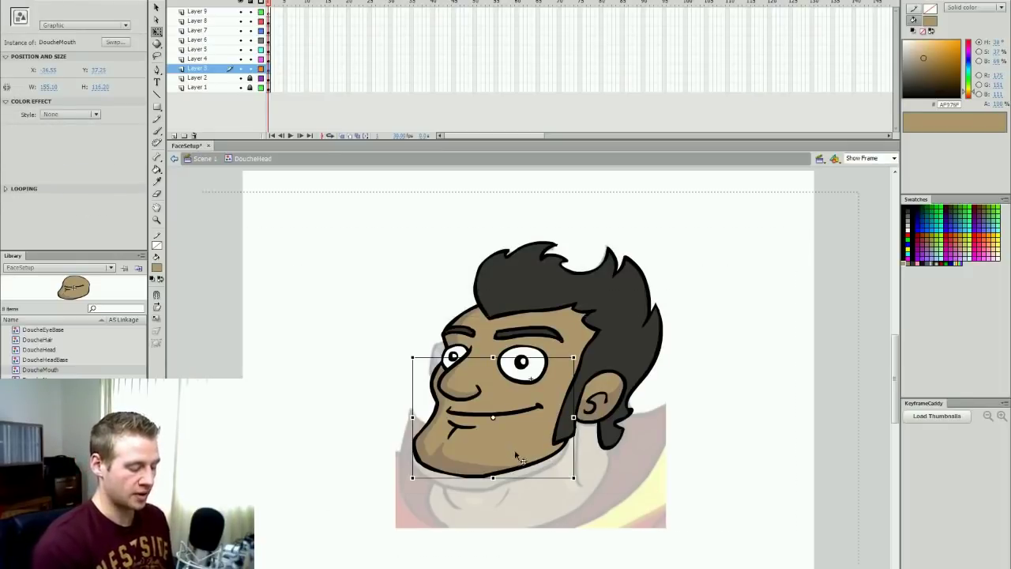
Step: Examine the mouth and chin lines inside the DoucheMouth symbol, then return to the head
double_click(514, 449)
left_click(534, 410)
left_click(461, 432, "shift")
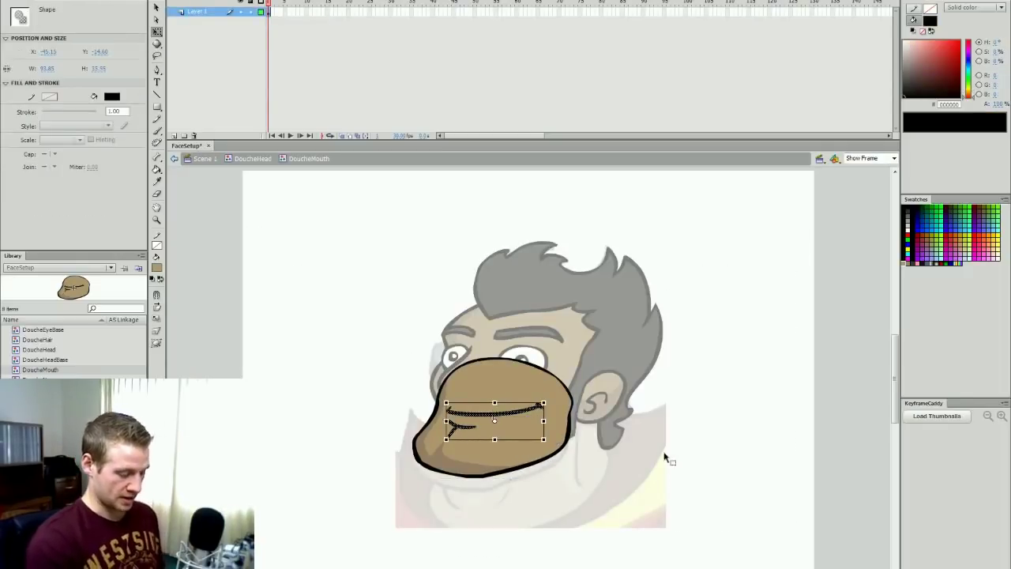
left_click(664, 458)
double_click(711, 406)
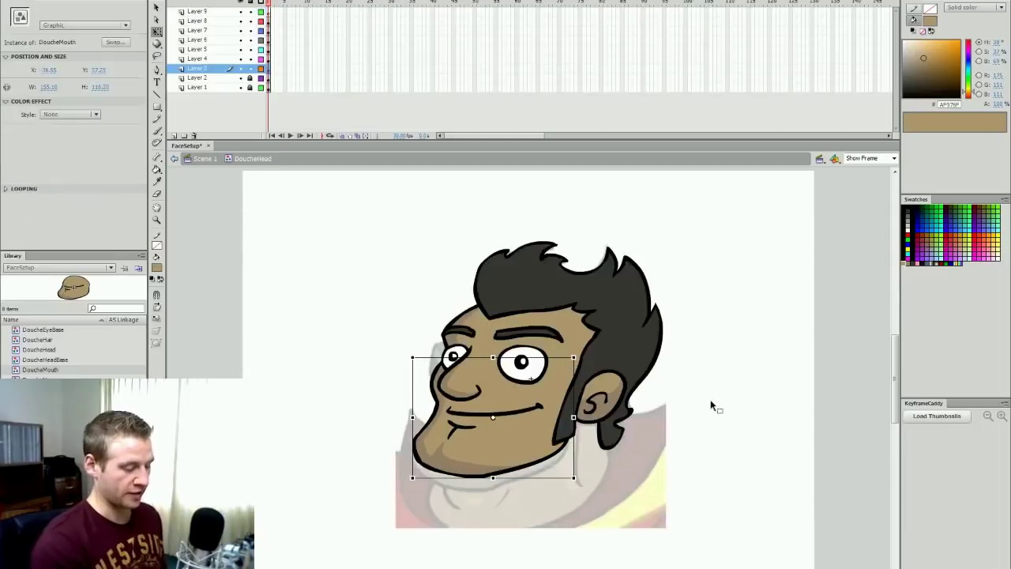
Step: Hide the face layers to examine the reference drawing's stubble, then restore their solid display
left_click_drag(260, 68, 261, 12)
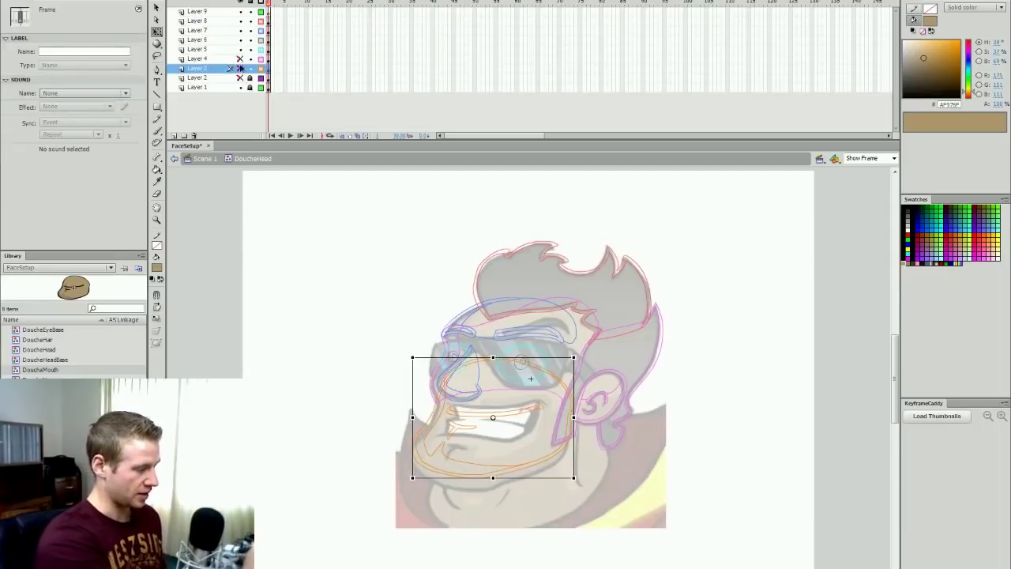
left_click_drag(240, 77, 240, 11)
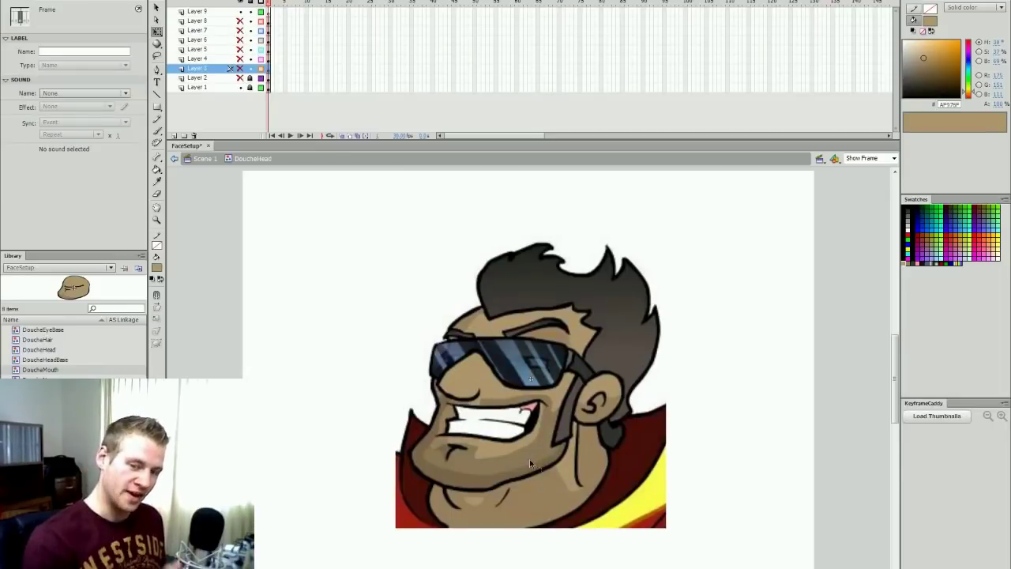
left_click_drag(240, 68, 240, 11)
left_click_drag(260, 68, 262, 29)
left_click(260, 20)
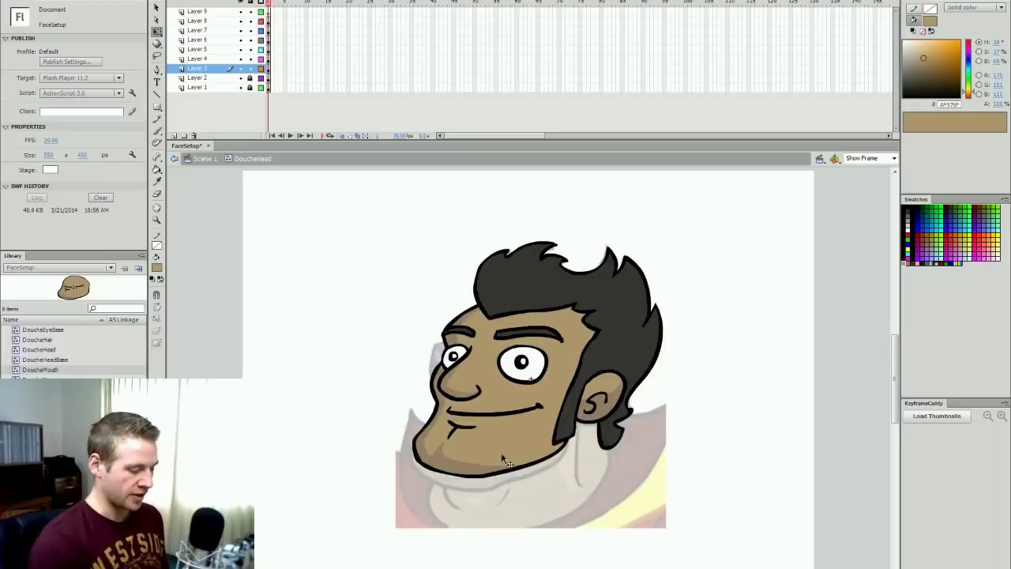
Step: Inside the DoucheMouth symbol, show Layer 1 as outlines, lock it, and add a new layer above it
left_click(500, 451)
double_click(513, 459)
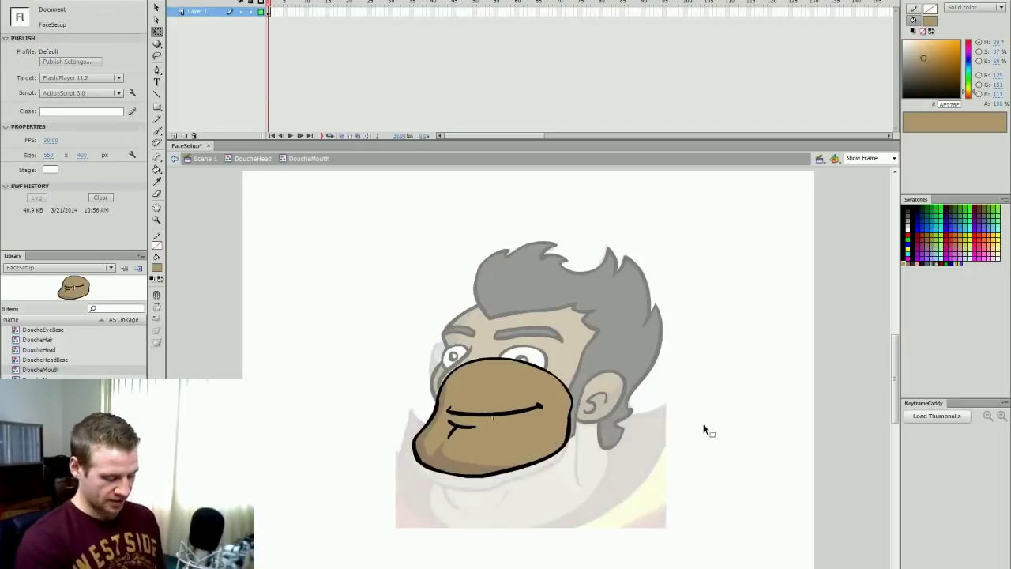
left_click(261, 13)
left_click(250, 12)
left_click(175, 135)
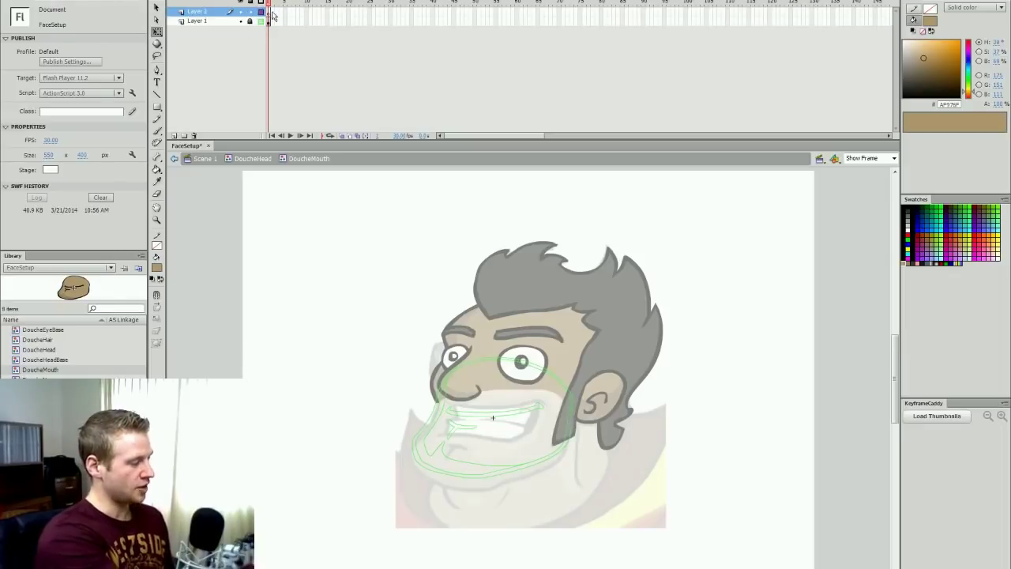
Step: Brush a red stubble outline on Layer 2 around the mouth and along the jaw, following the reference
left_click(922, 227)
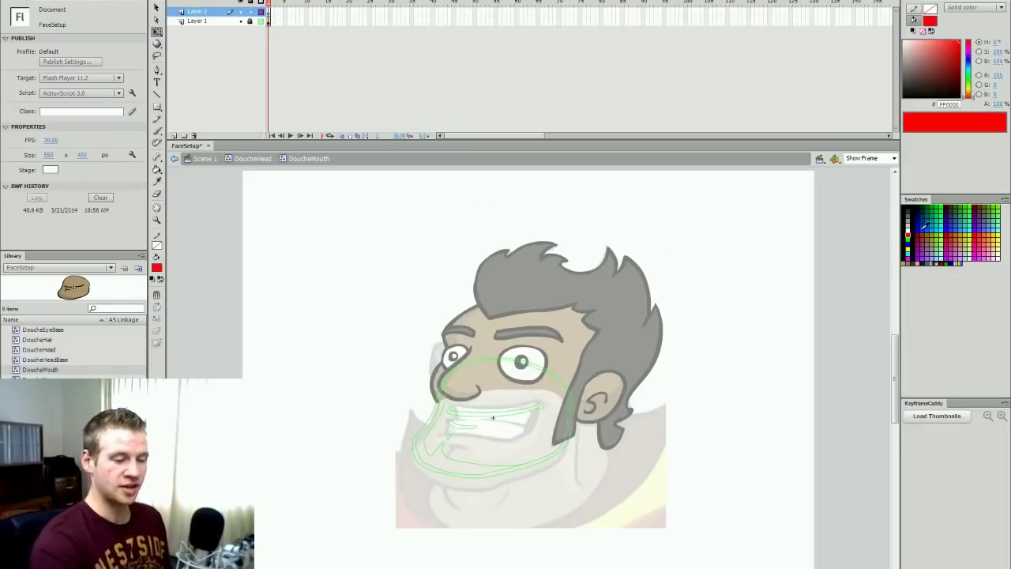
key("b")
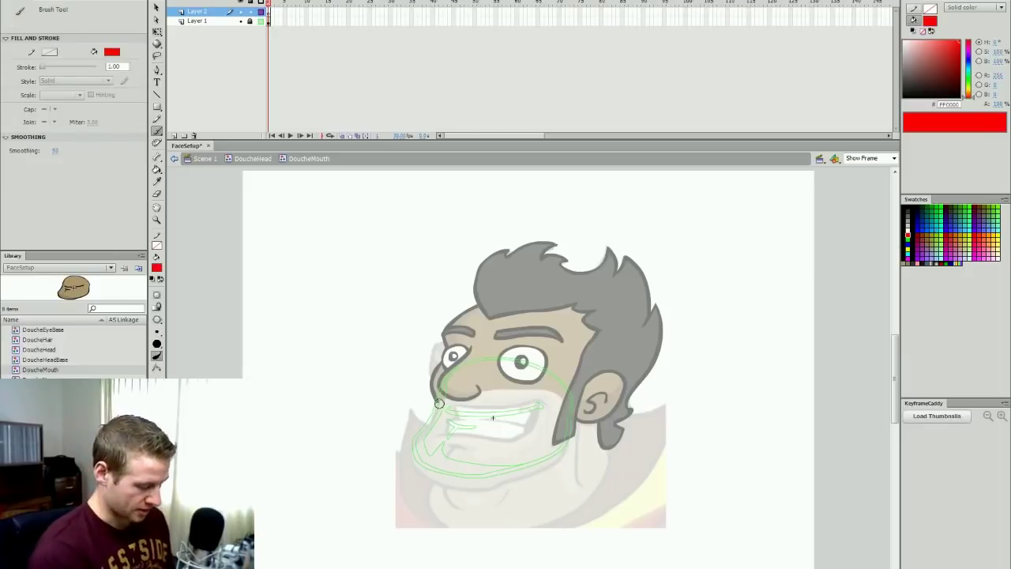
mouse_move(439, 403)
left_mouse_down()
mouse_move(459, 406)
mouse_move(452, 427)
left_mouse_up()
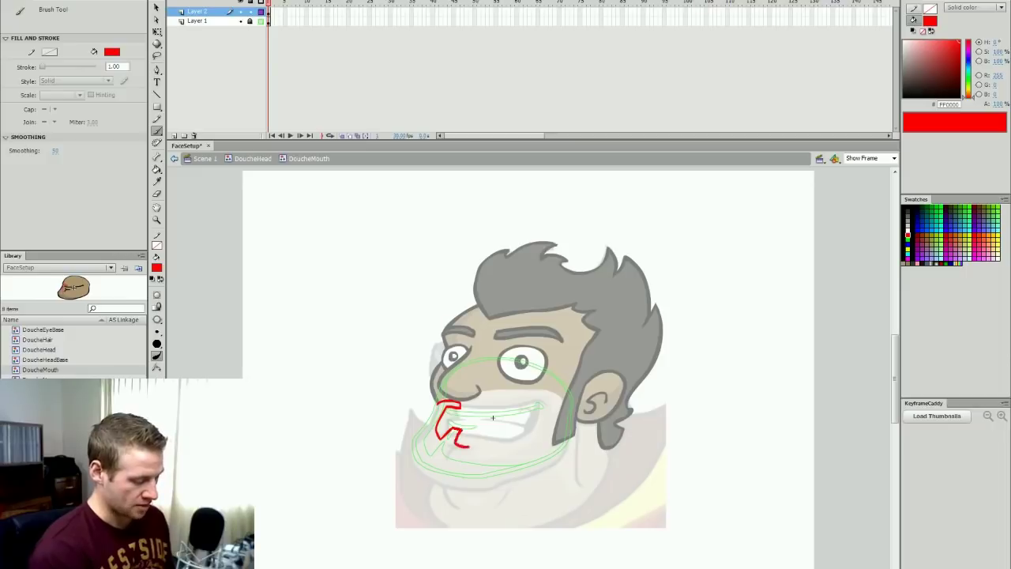
mouse_move(467, 447)
left_mouse_down()
mouse_move(528, 433)
mouse_move(546, 405)
mouse_move(471, 403)
mouse_move(526, 393)
mouse_move(562, 414)
left_mouse_up()
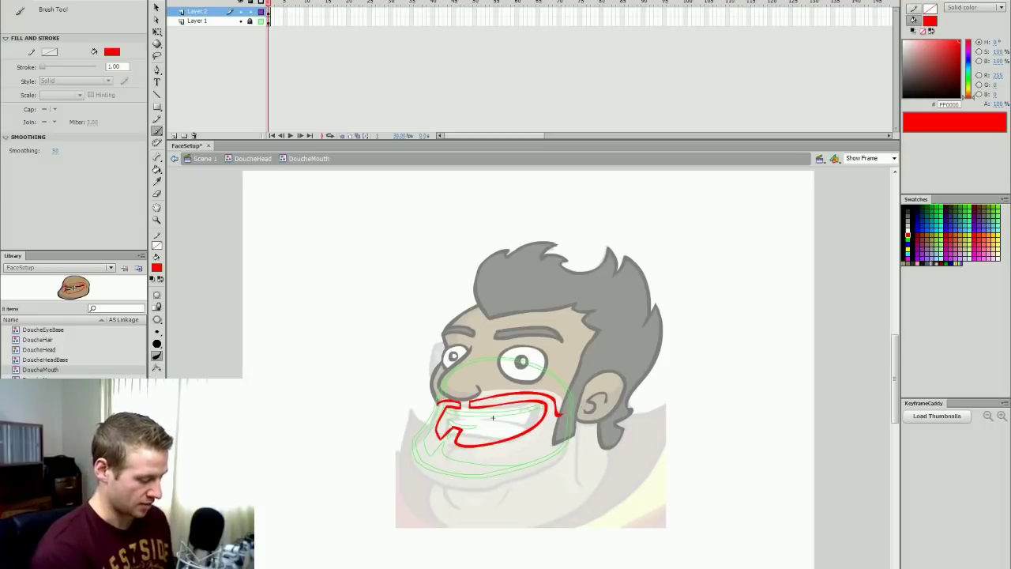
left_click_drag(416, 454, 488, 471)
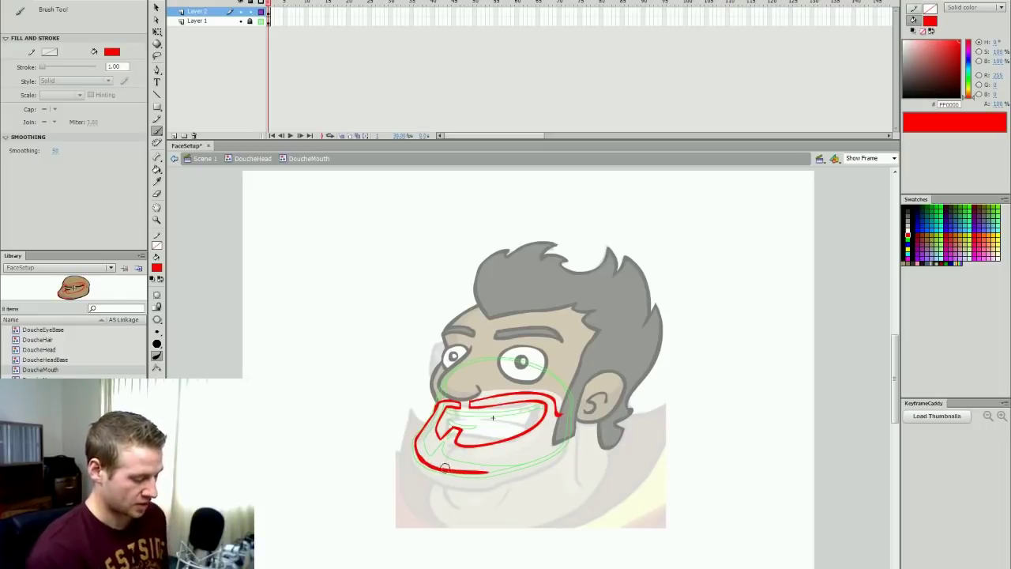
key("ctrl+z")
left_click_drag(424, 463, 445, 469)
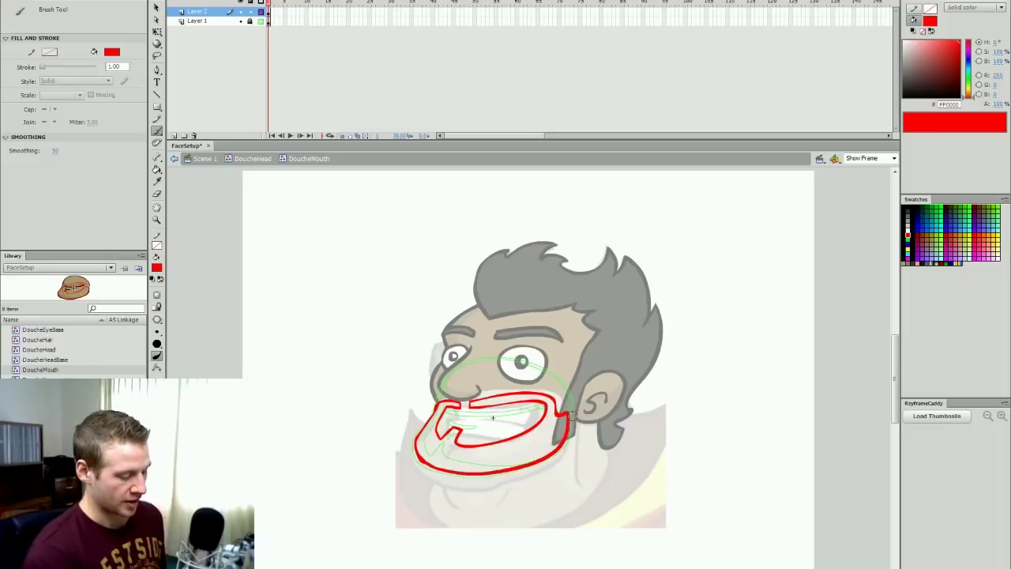
Step: Fill the inside of the stubble outline with the same red
key("k")
left_click(447, 452)
key("b")
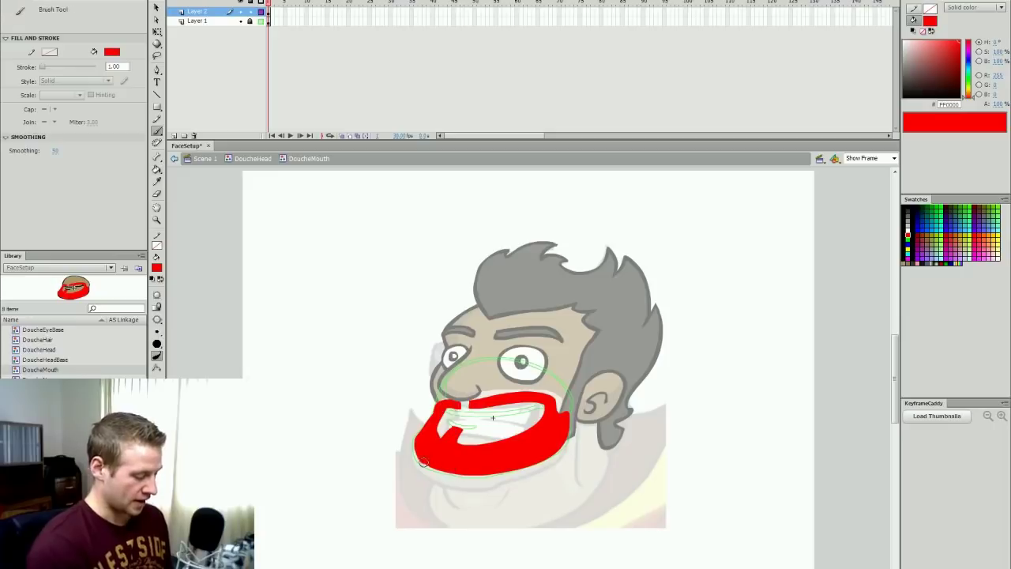
Step: Show Layer 1 in solid colours again and clean up the red shape's edge along the jaw line with the Brush and Eraser
left_click(260, 21)
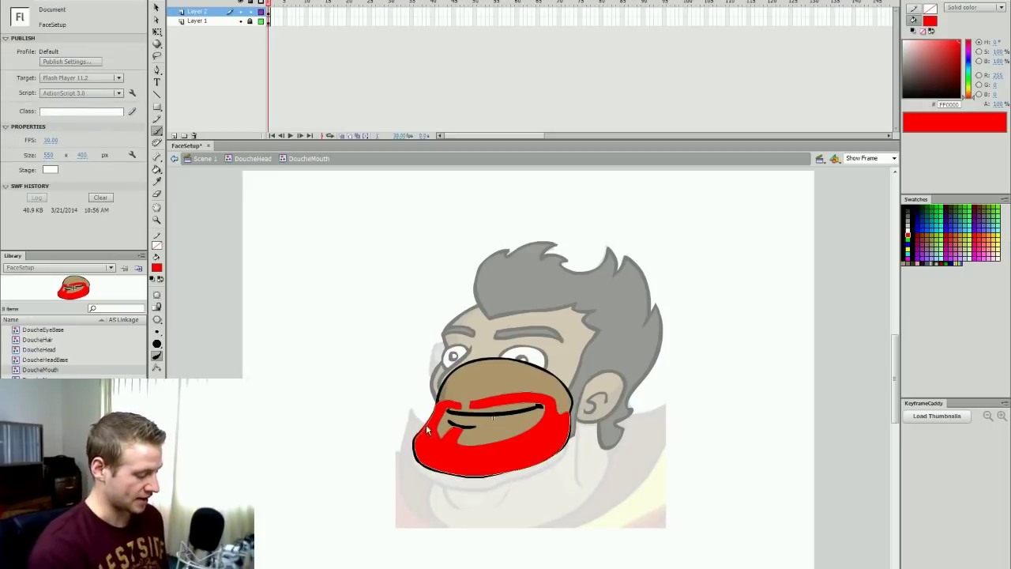
key("b")
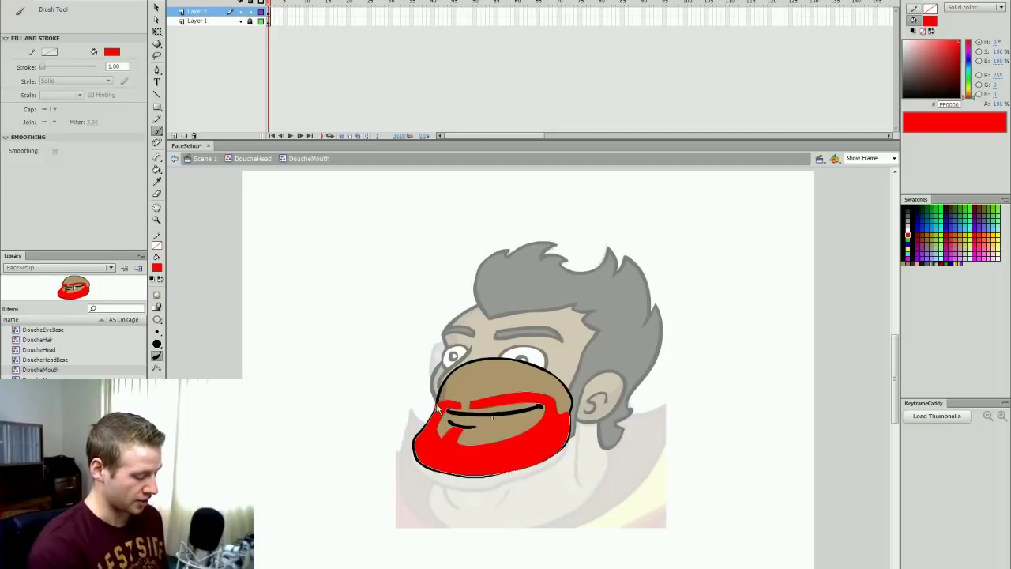
key("e")
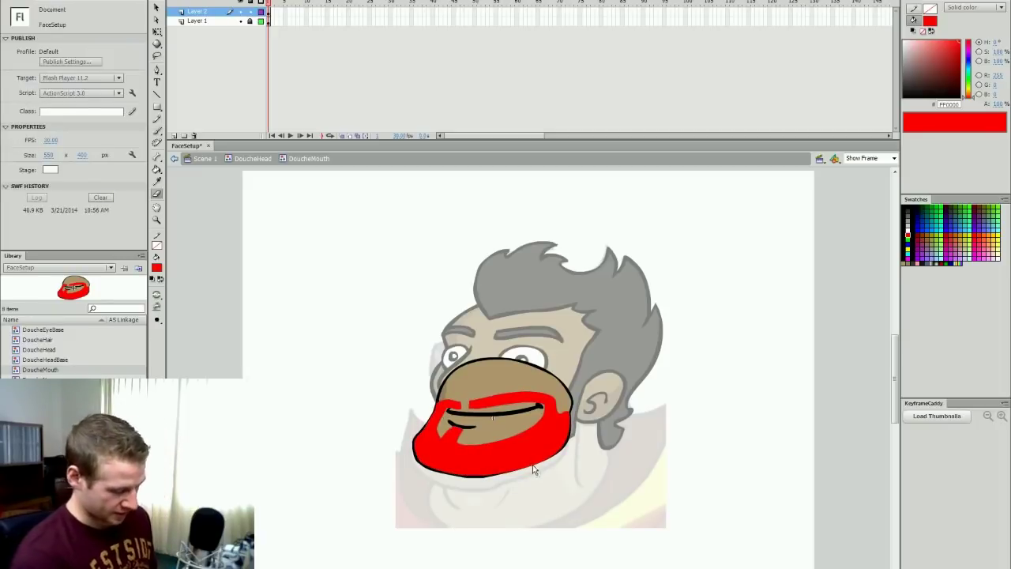
key("ctrl+z")
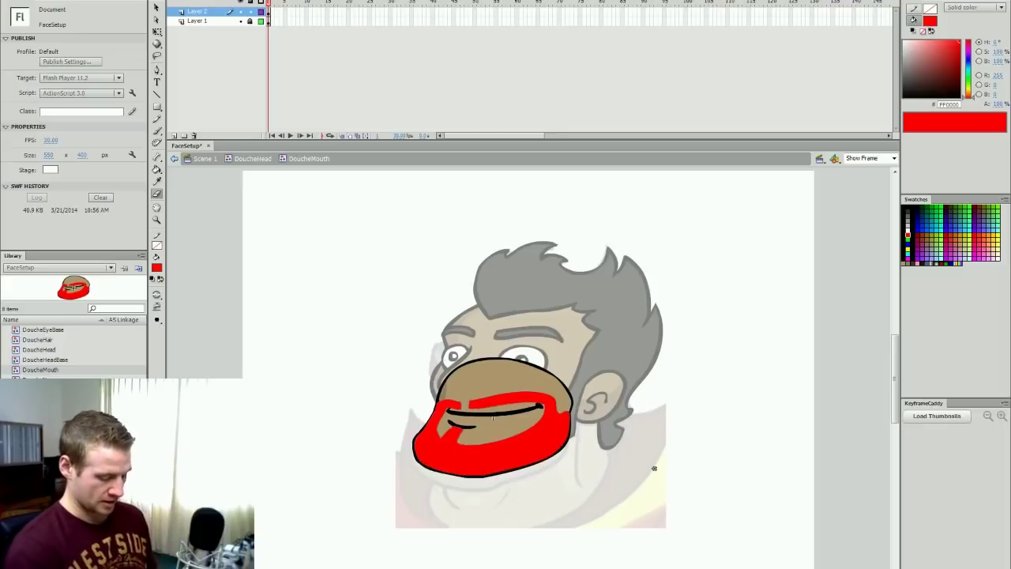
Step: Recolour the red stubble shape with semi-transparent black
key("k")
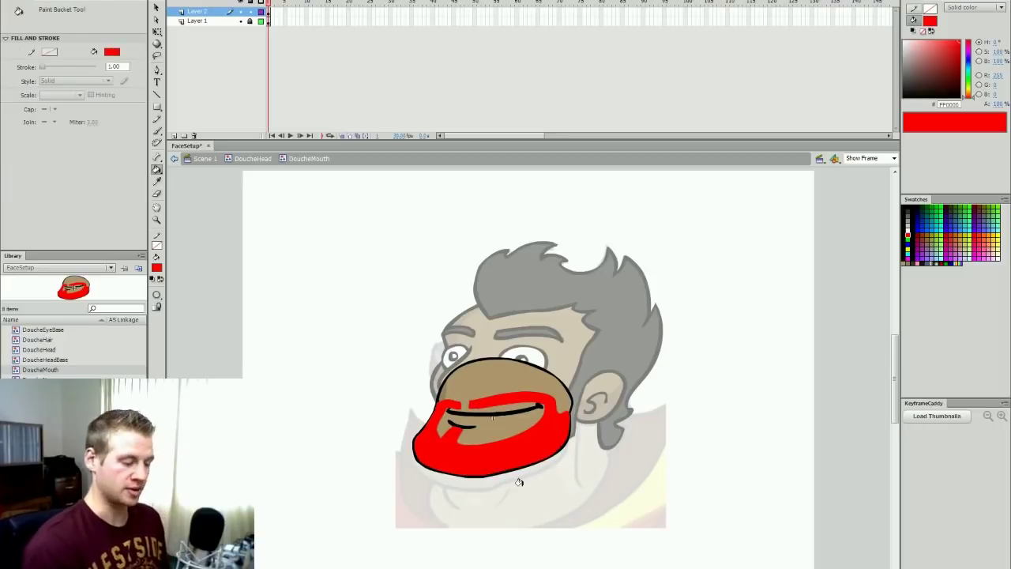
left_click(908, 208)
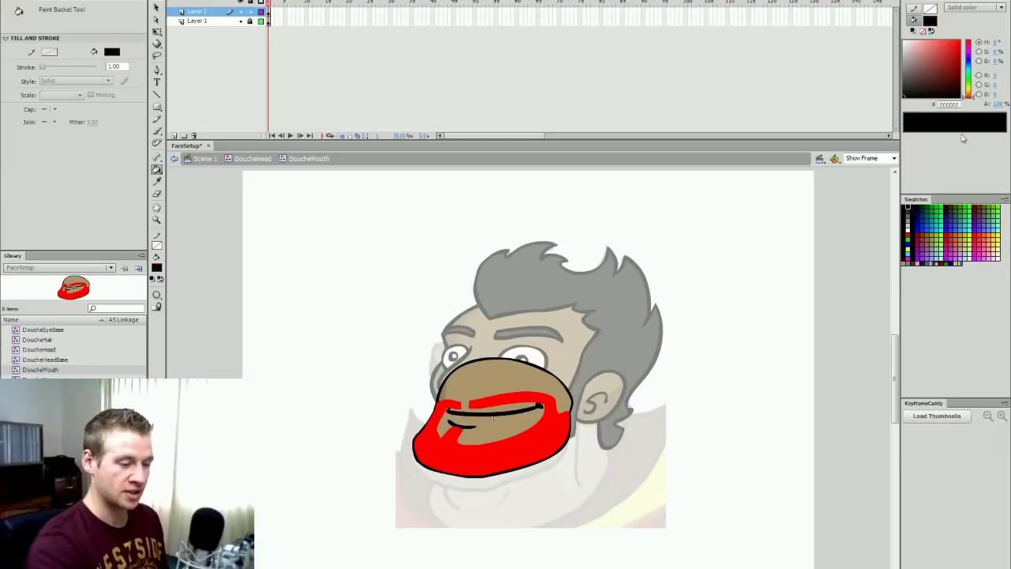
type("50")
key("Return")
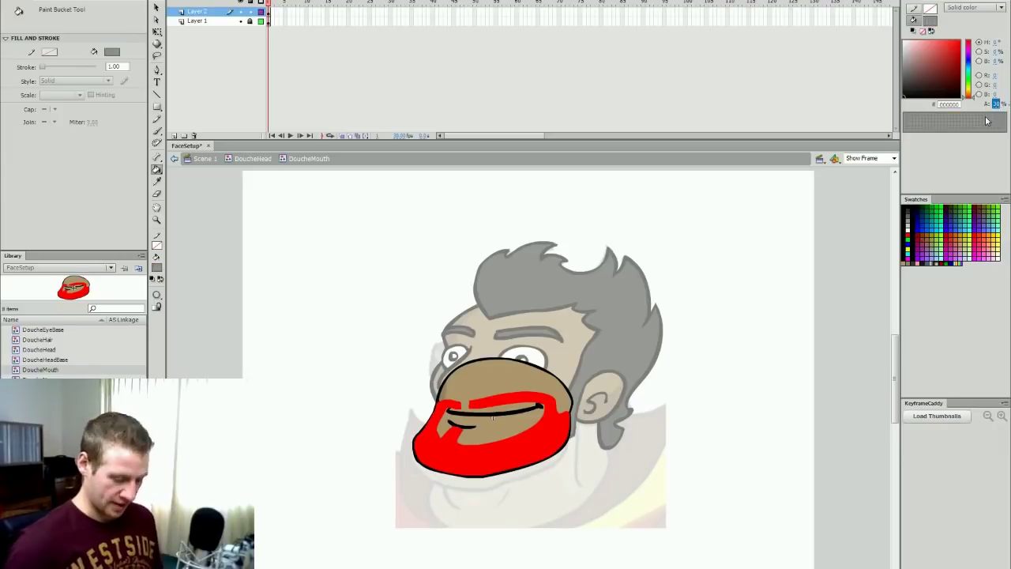
left_click(537, 455)
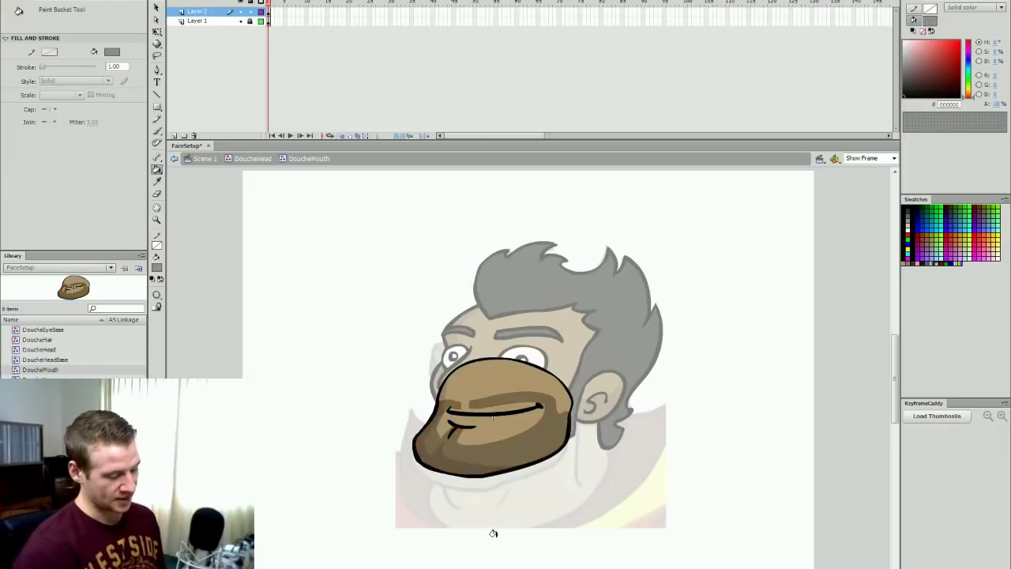
Step: Set the black fill's alpha to 20% and refill the stubble shape with it
left_click(998, 105)
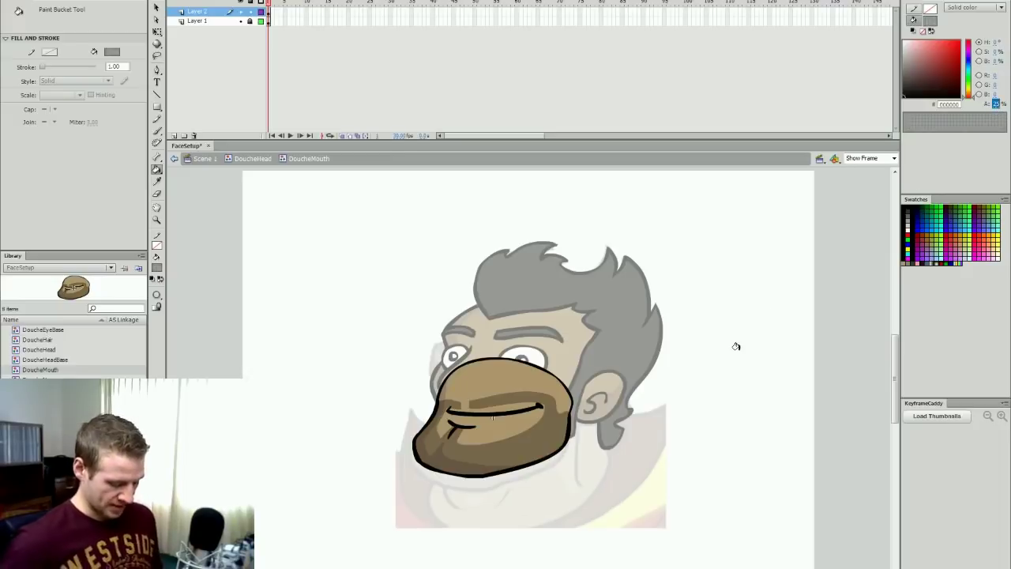
type("20")
key("Return")
left_click(556, 442)
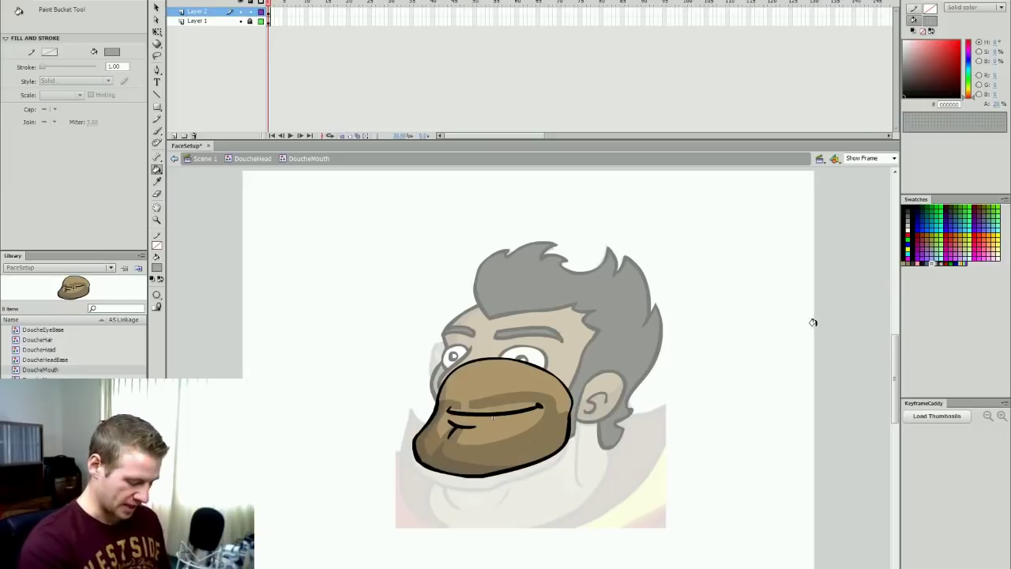
Step: Remove the stray speck beside the face and return to the DoucheHead symbol with nothing selected
key("v")
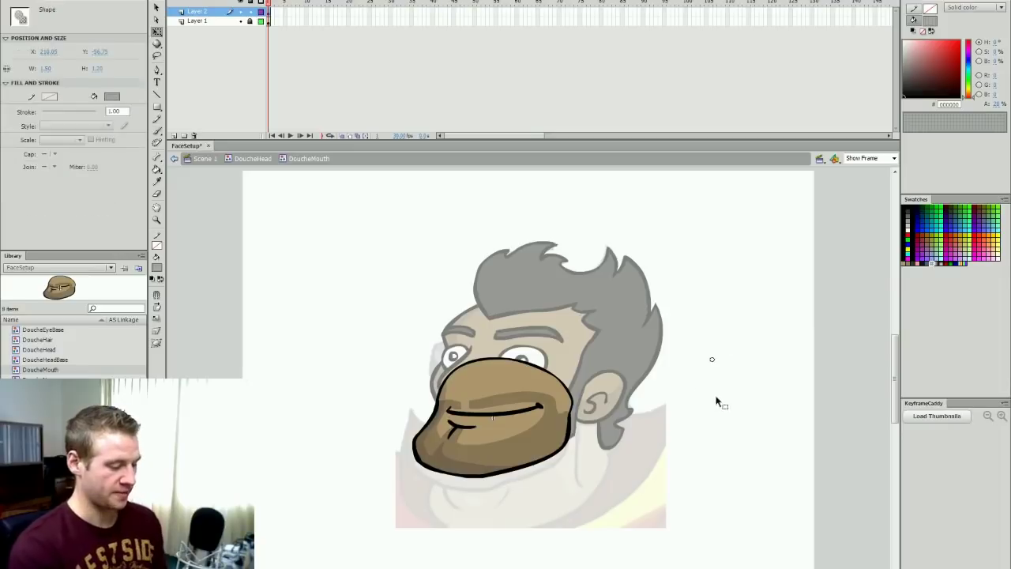
left_click(716, 401)
double_click(708, 372)
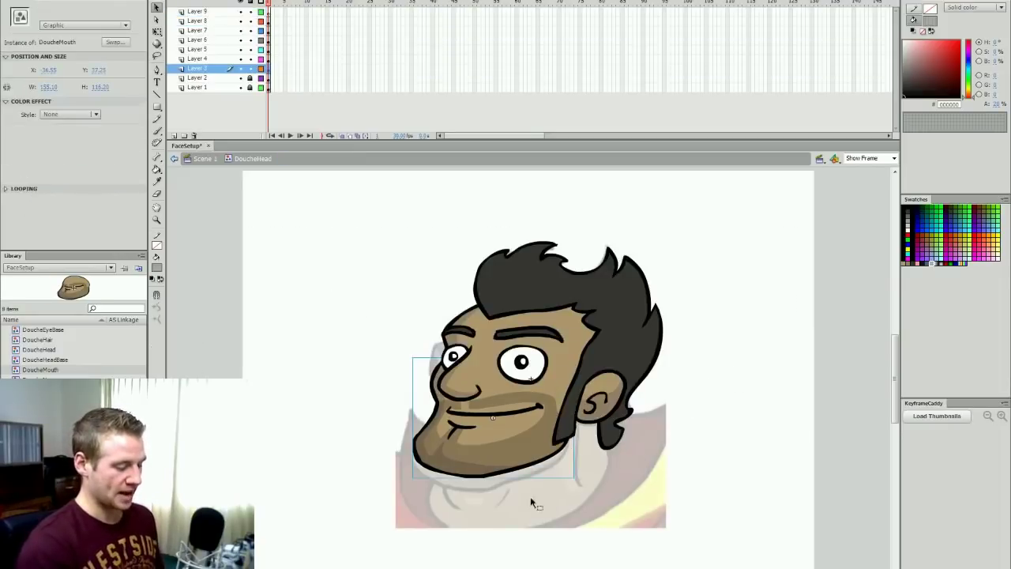
left_click(687, 450)
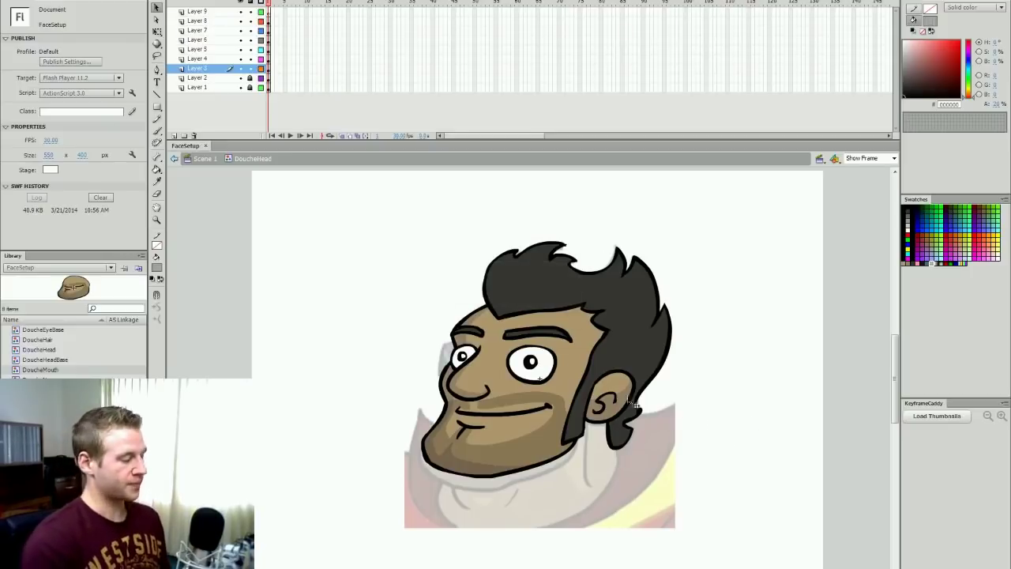
Step: Lock the face part layers, show them as outlines, and make Layer 9 ready for painting with the Brush tool
mouse_move(250, 20)
left_mouse_down()
mouse_move(251, 69)
mouse_move(261, 21)
left_mouse_up()
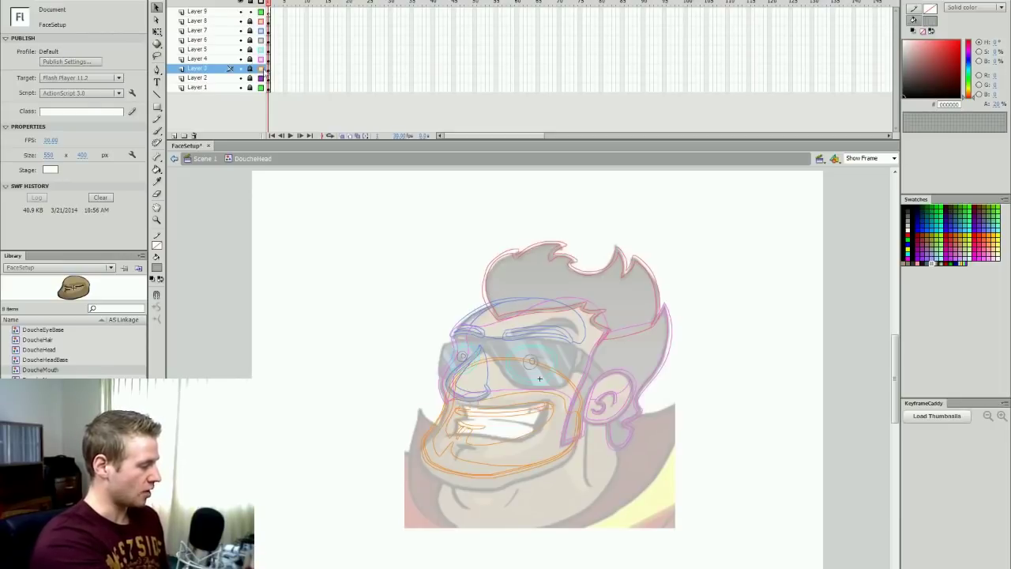
left_click(273, 11)
key("b")
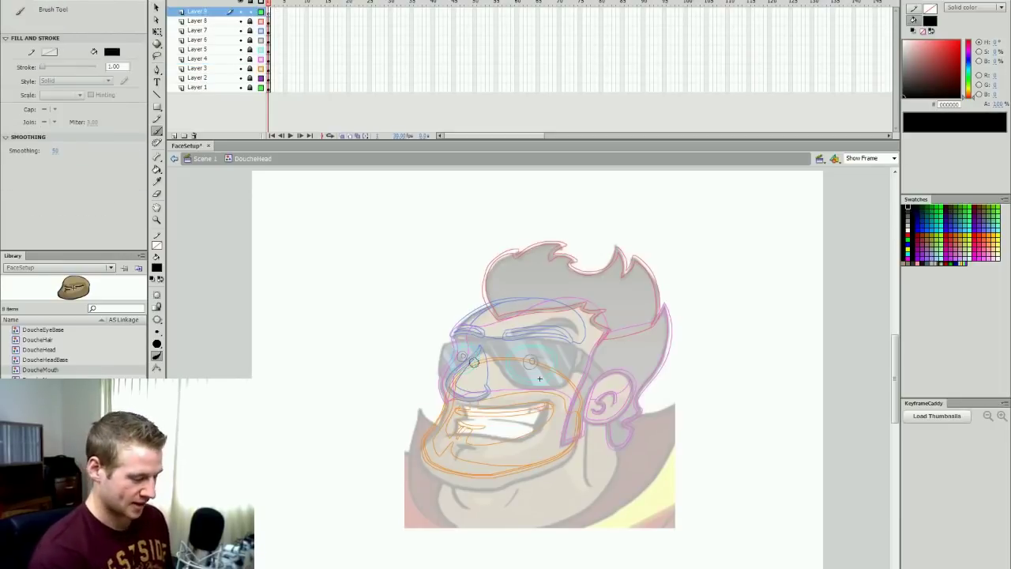
Step: Paint the sunglasses' top rim and the outer edge of the far lens in black, tracing the reference image on Layer 9
mouse_move(440, 343)
left_mouse_down()
mouse_move(497, 340)
mouse_move(577, 361)
left_mouse_up()
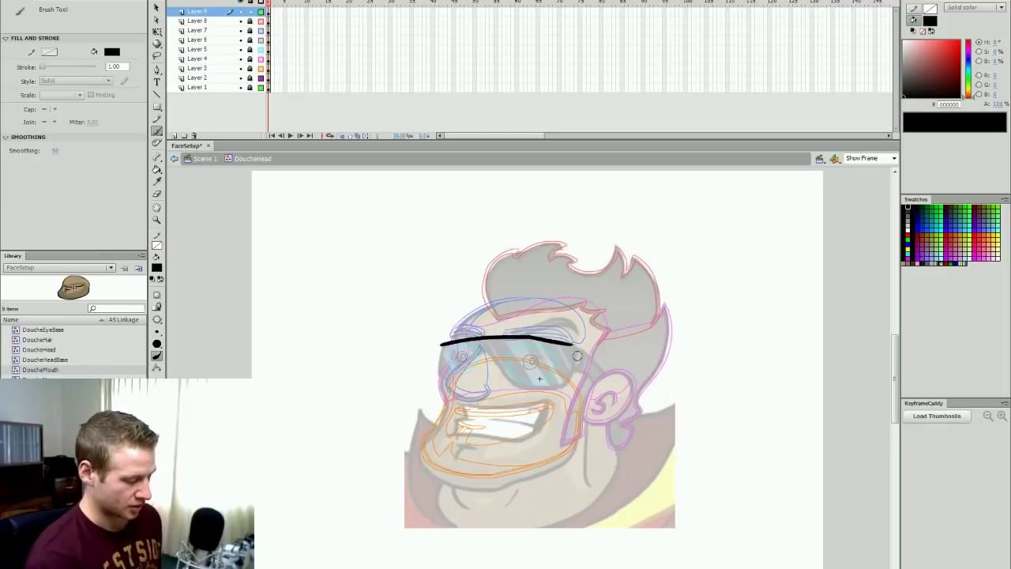
key("ctrl+z")
left_click_drag(442, 344, 580, 345)
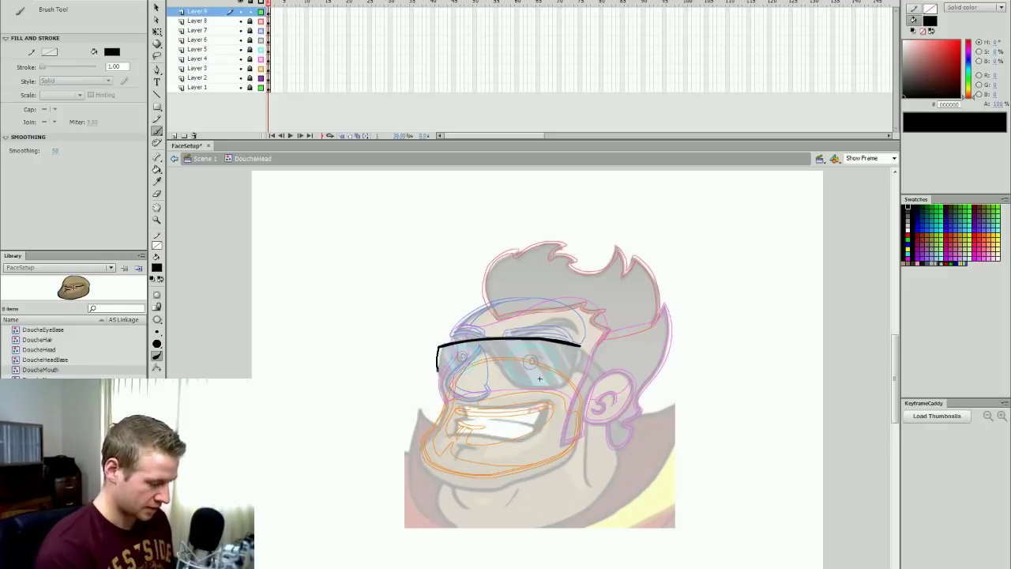
key("e")
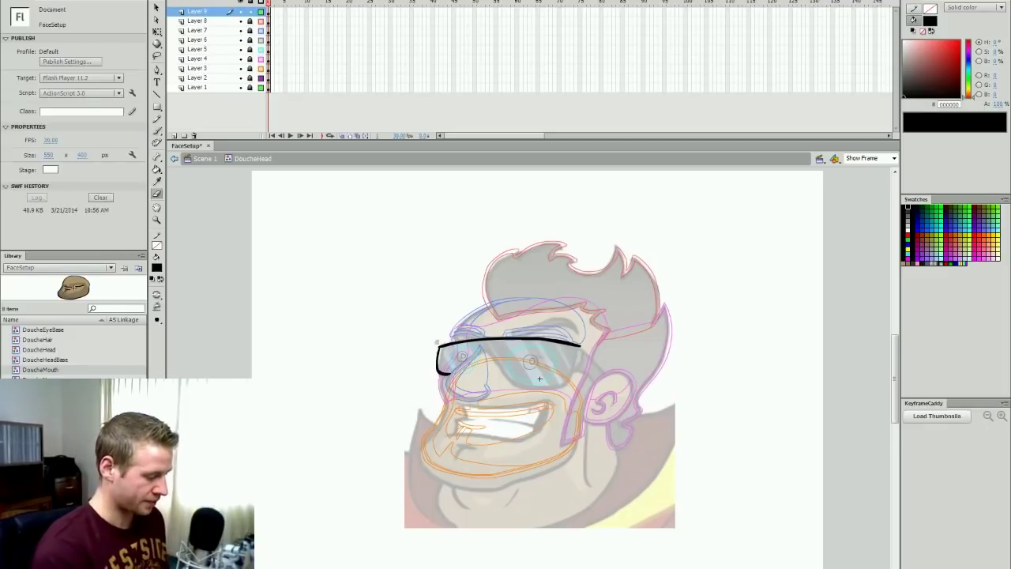
key("b")
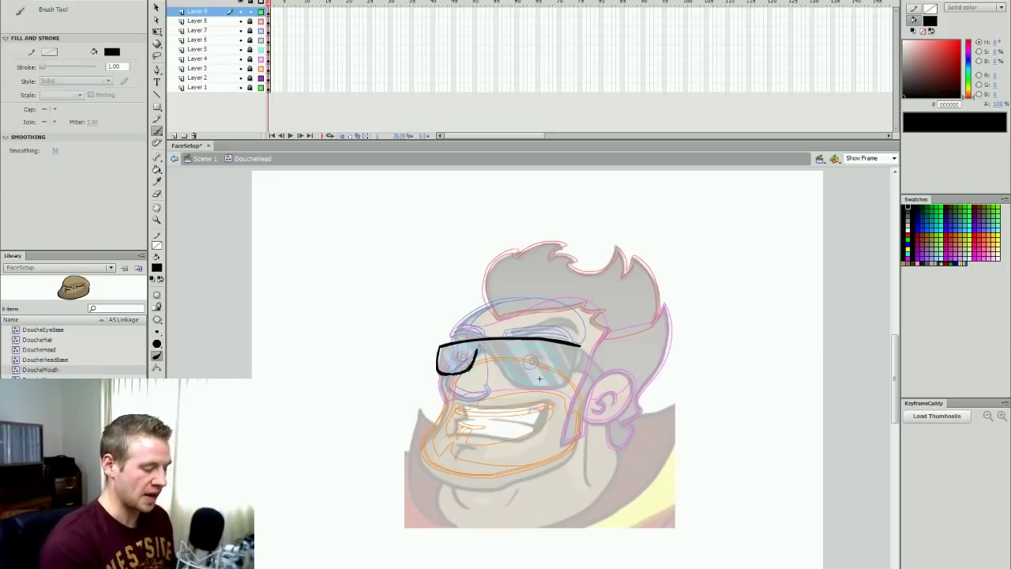
left_click_drag(444, 372, 438, 372)
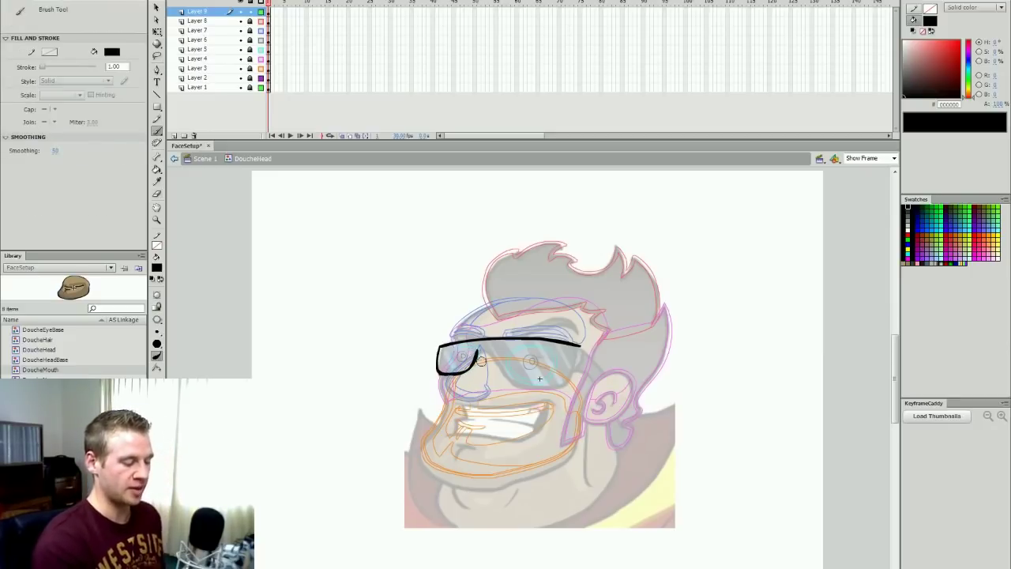
key("ctrl+z")
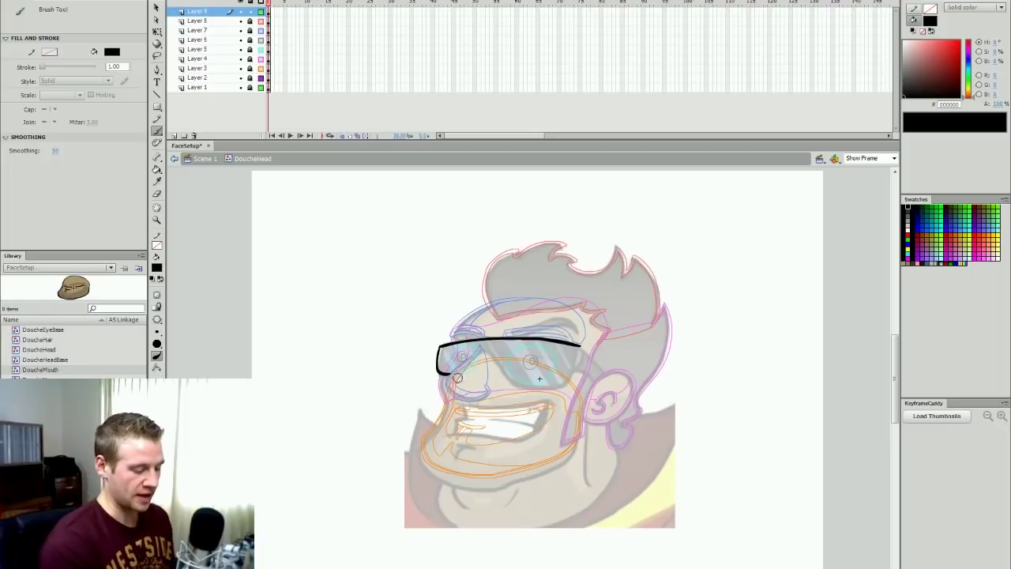
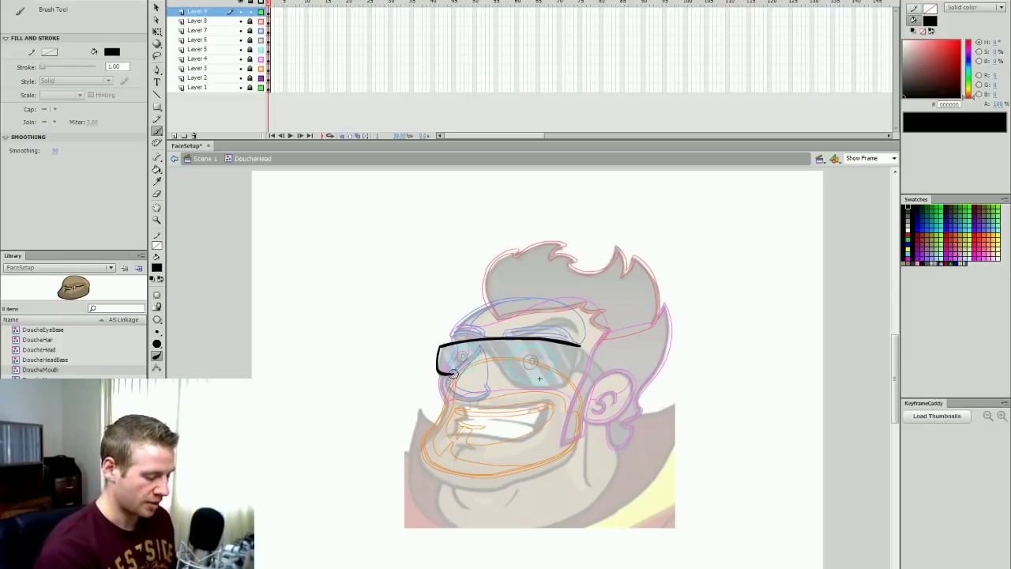
Step: Paint the sunglasses' lower rims, nose bridge, near lens edge and temple arm in black, redoing strokes that miss the reference
mouse_move(456, 371)
left_mouse_down()
mouse_move(490, 351)
mouse_move(517, 382)
mouse_move(528, 379)
mouse_move(523, 386)
mouse_move(494, 354)
mouse_move(522, 384)
mouse_move(569, 377)
left_mouse_up()
key("ctrl+z")
key("ctrl+z")
mouse_move(506, 377)
left_mouse_down()
mouse_move(546, 386)
mouse_move(576, 361)
mouse_move(578, 344)
mouse_move(567, 383)
left_mouse_up()
key("ctrl+z")
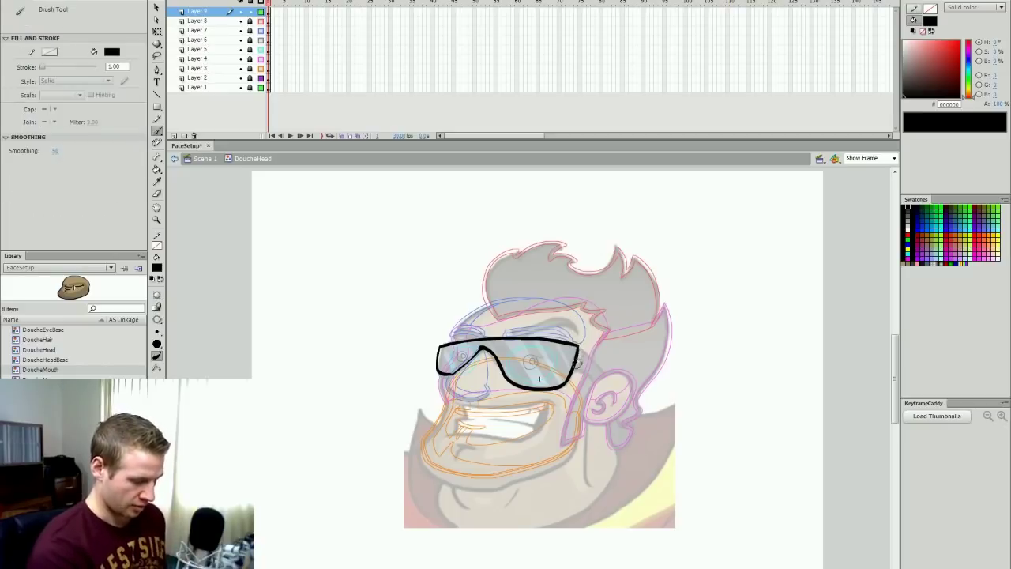
left_click_drag(578, 346, 585, 371)
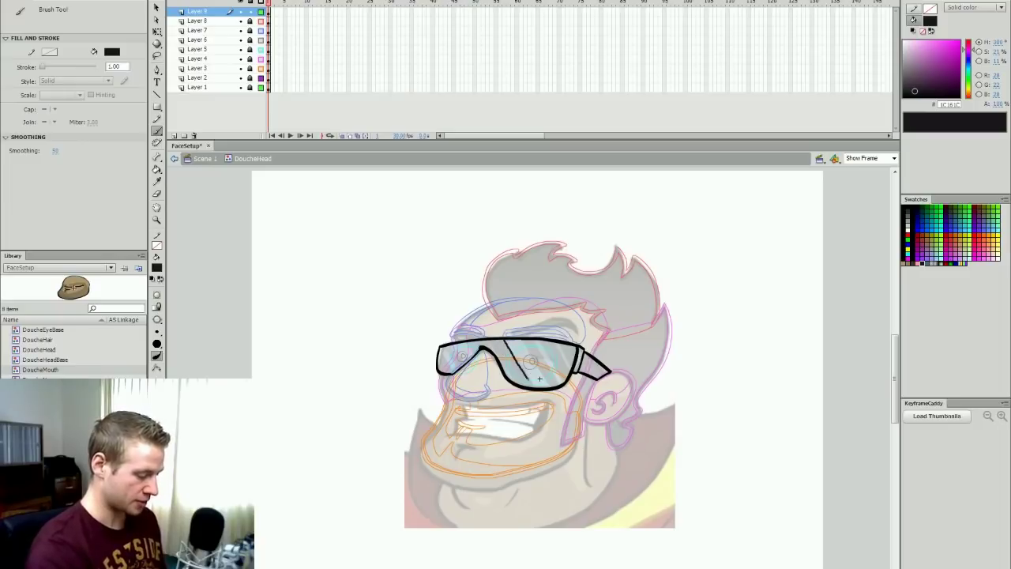
Step: Divide the near lens with diagonal reflection stripes and fill its dark bands with near-black #1C161C
mouse_move(488, 339)
left_mouse_down()
mouse_move(504, 369)
mouse_move(556, 381)
left_mouse_up()
mouse_move(522, 339)
left_mouse_down()
mouse_move(544, 382)
mouse_move(550, 389)
mouse_move(549, 368)
mouse_move(558, 387)
left_mouse_up()
key("k")
left_click(537, 365)
left_click(560, 359)
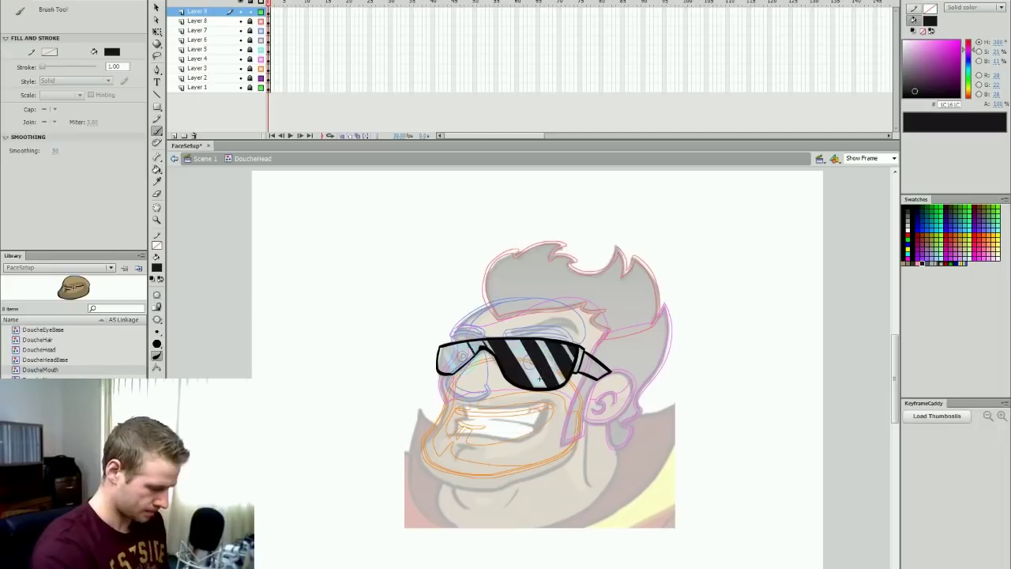
Step: Paint matching diagonal reflection stripes across the small far lens
key("b")
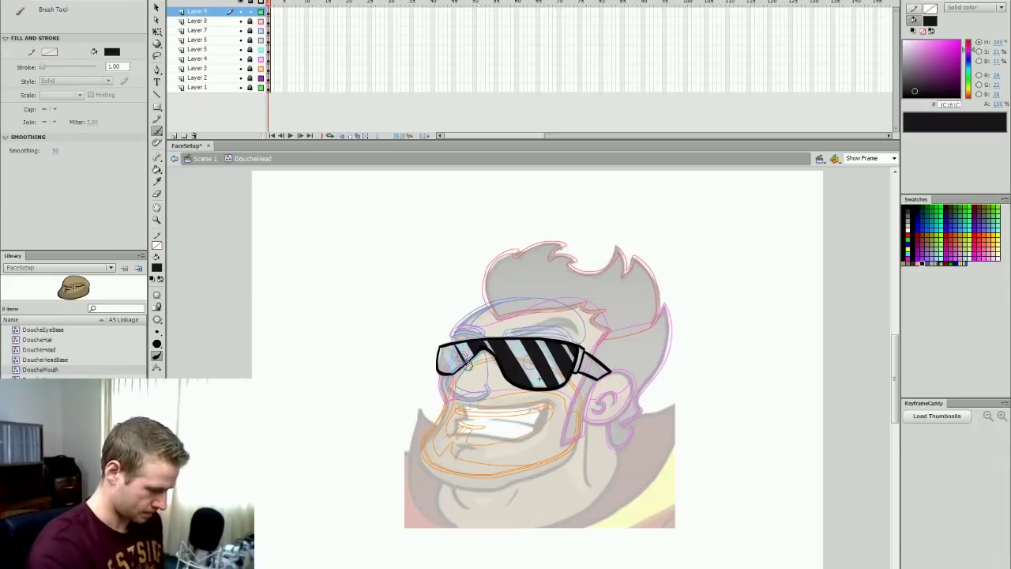
left_click_drag(458, 351, 467, 363)
left_click_drag(467, 363, 461, 371)
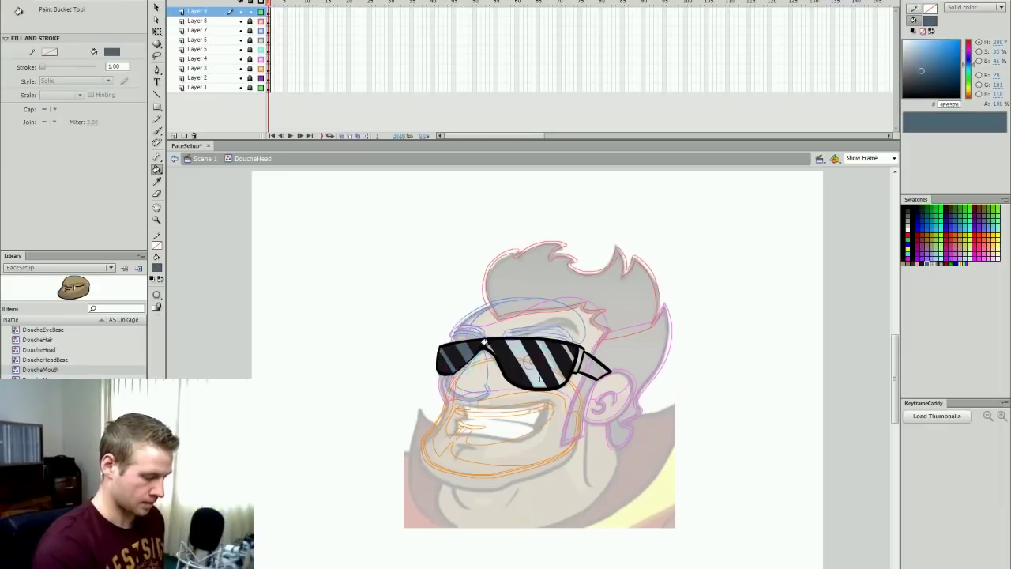
Step: Fill the light reflection bands of the lenses with slate blue #4F6576
left_click(487, 345)
left_click(519, 349)
left_click(544, 350)
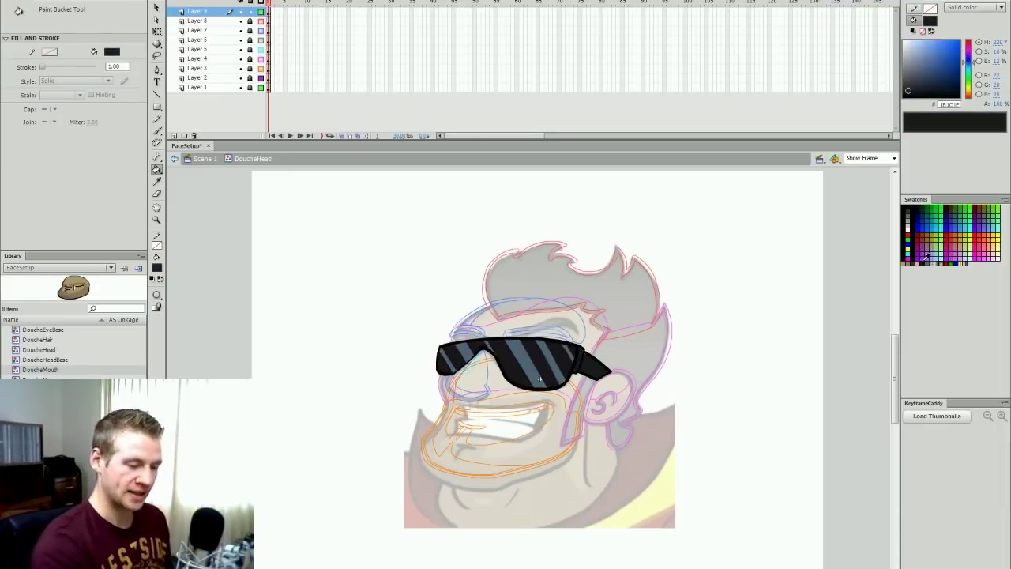
Step: Set the near-black fill's alpha to 70% and refill the near lens's dark bands with it
left_click(922, 261)
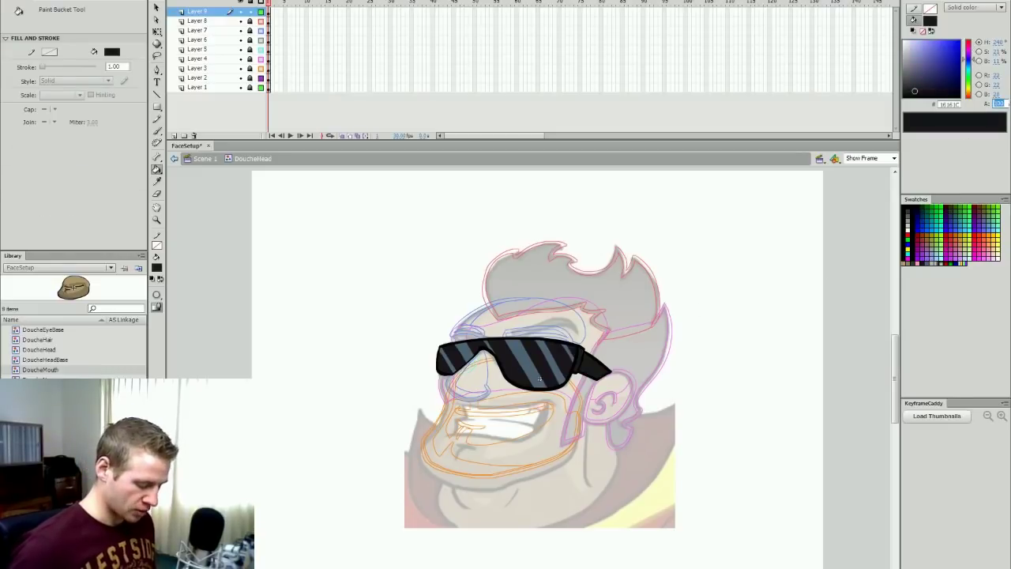
type("7")
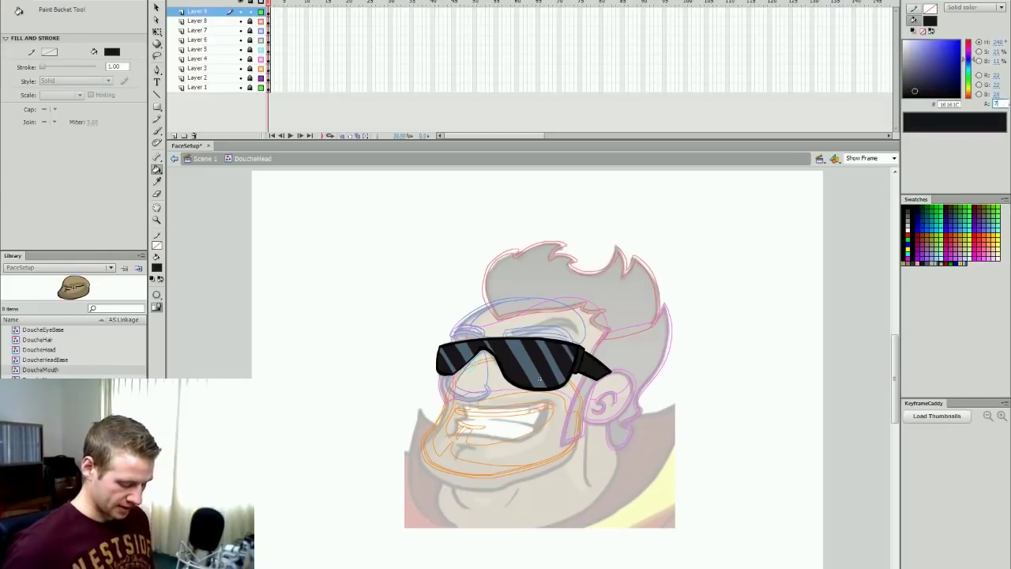
type("0")
key("Return")
left_click(501, 360)
left_click(533, 355)
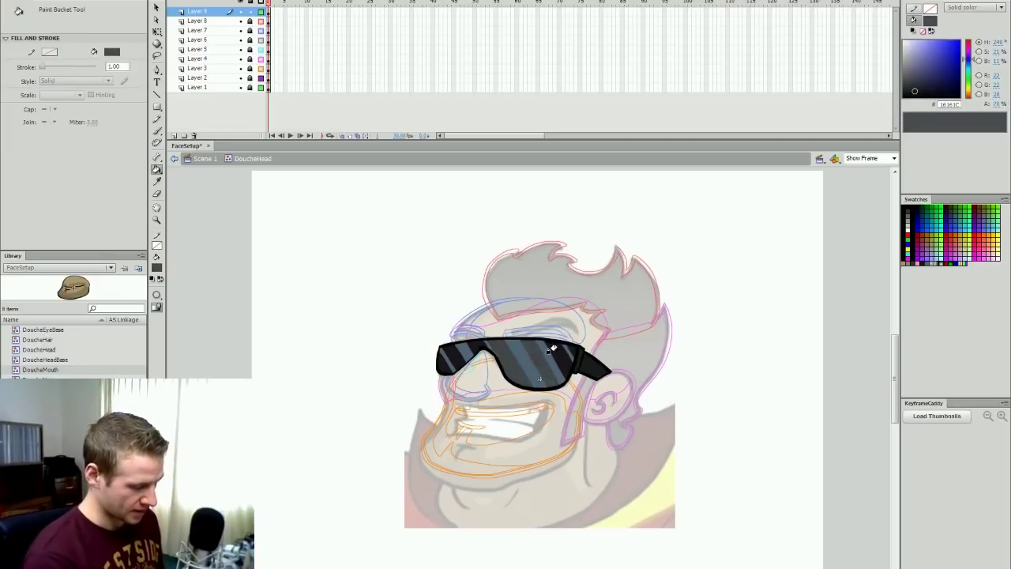
left_click(559, 349)
Step: Refill the far lens's dark bands and both lenses' slate-blue reflection bands with their colours at 70% alpha
key("i")
left_click(556, 354)
left_click(441, 357)
left_click(459, 353)
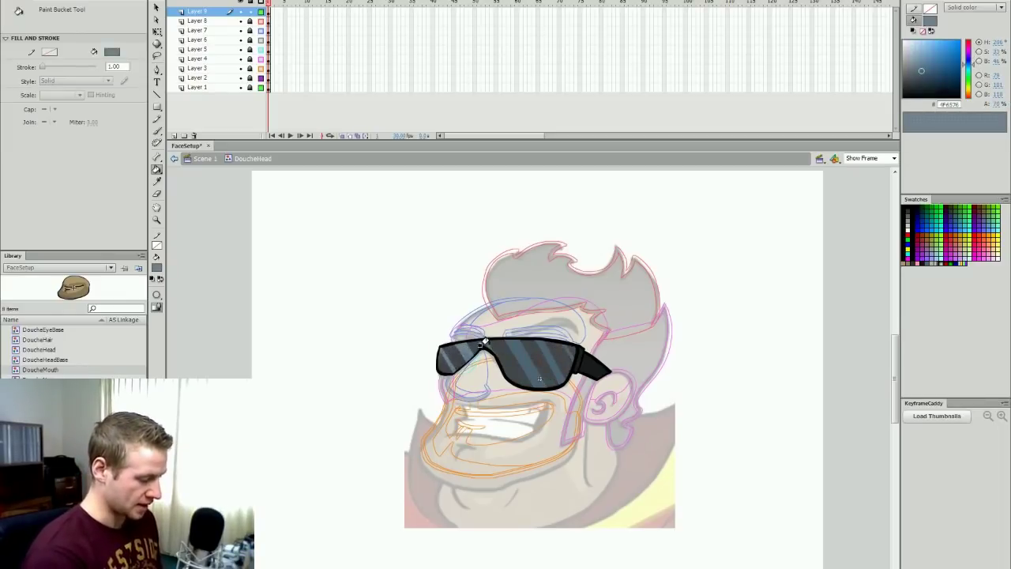
left_click(481, 344)
left_click(513, 348)
left_click(540, 350)
left_click(564, 351)
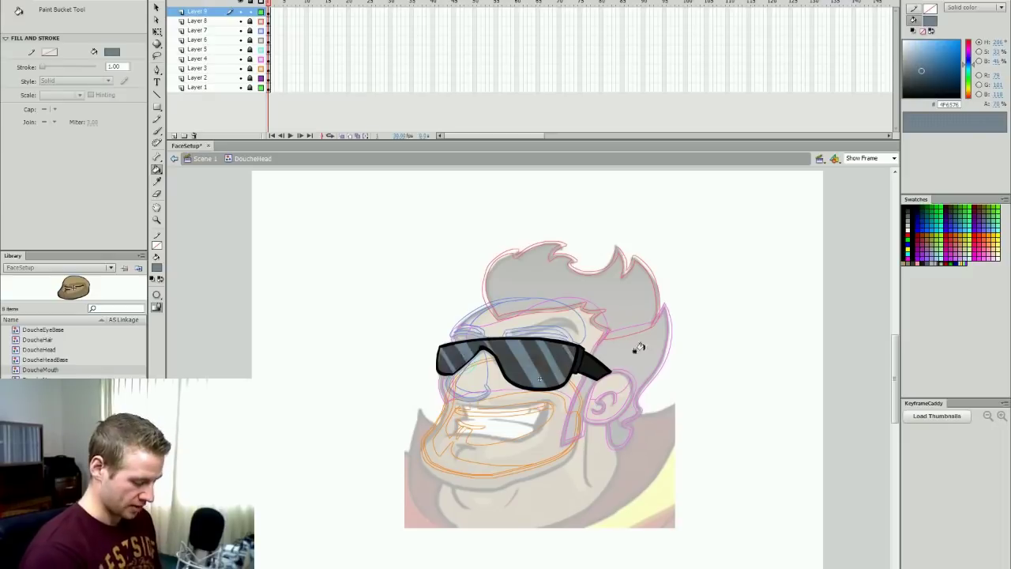
Step: Turn off outline display for the face part layers and refill the lens bands with their colours at 90% alpha
key("v")
left_click_drag(260, 22, 261, 68)
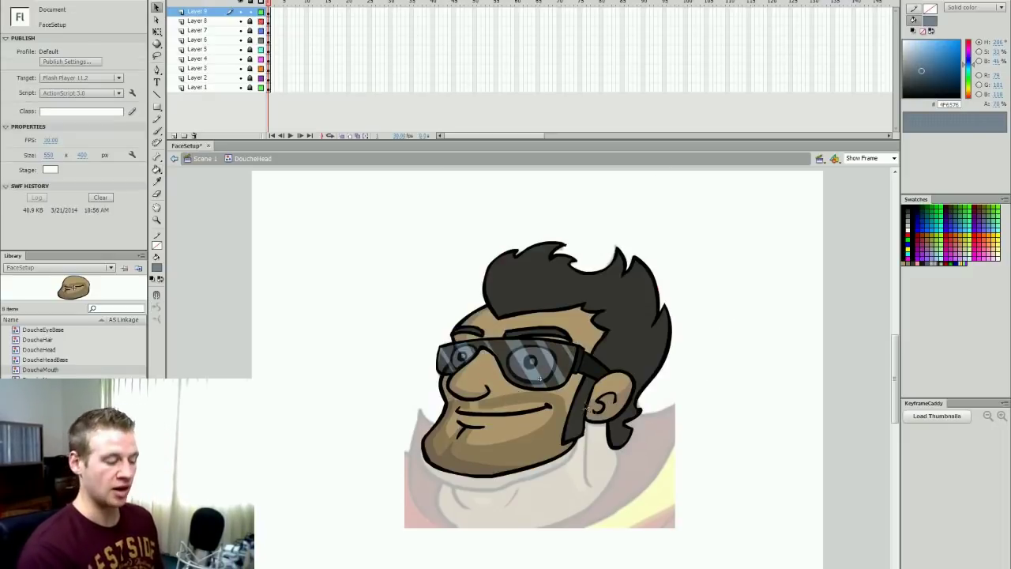
key("i")
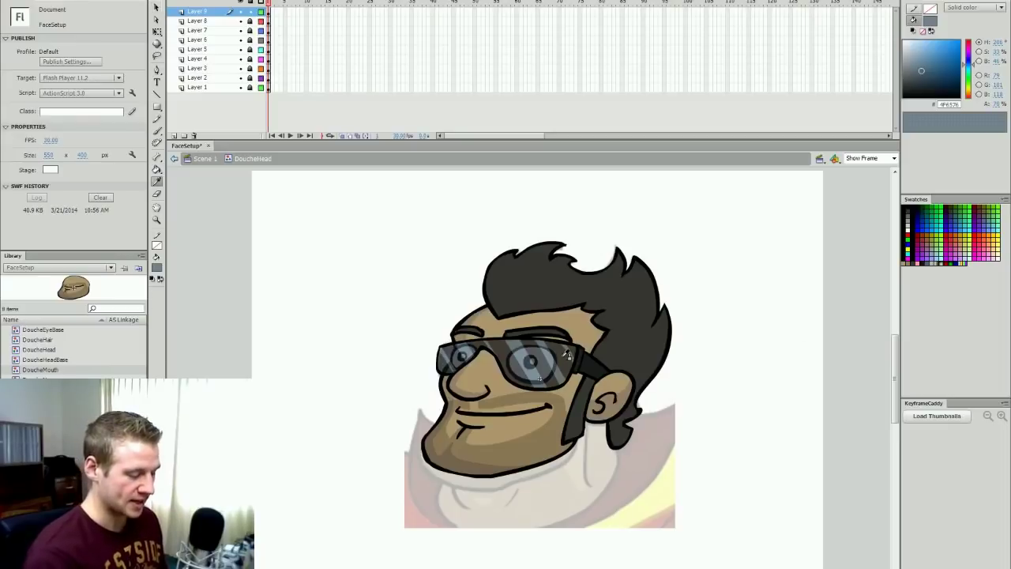
left_click(558, 358)
left_click(997, 104)
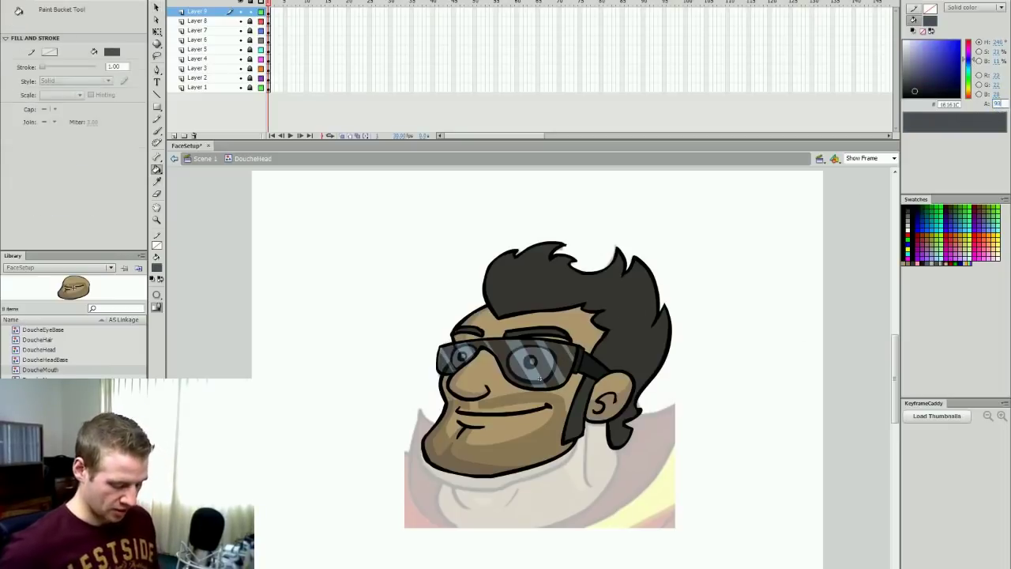
key("Return")
left_click(555, 361)
left_click(537, 365)
left_click(507, 371)
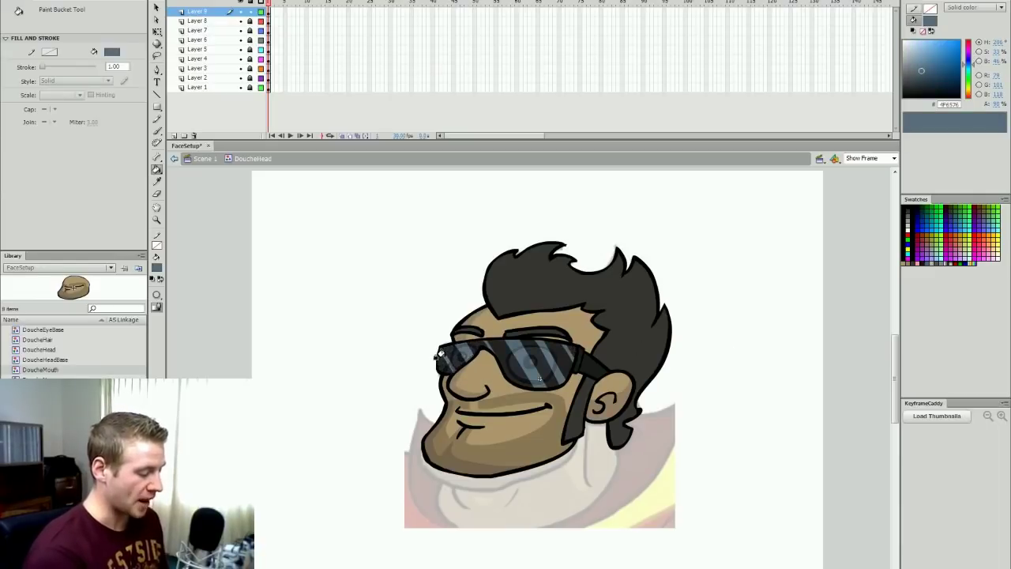
Step: Convert the sunglasses artwork on Layer 9 into a graphic symbol named DoucheGlasses
key("v")
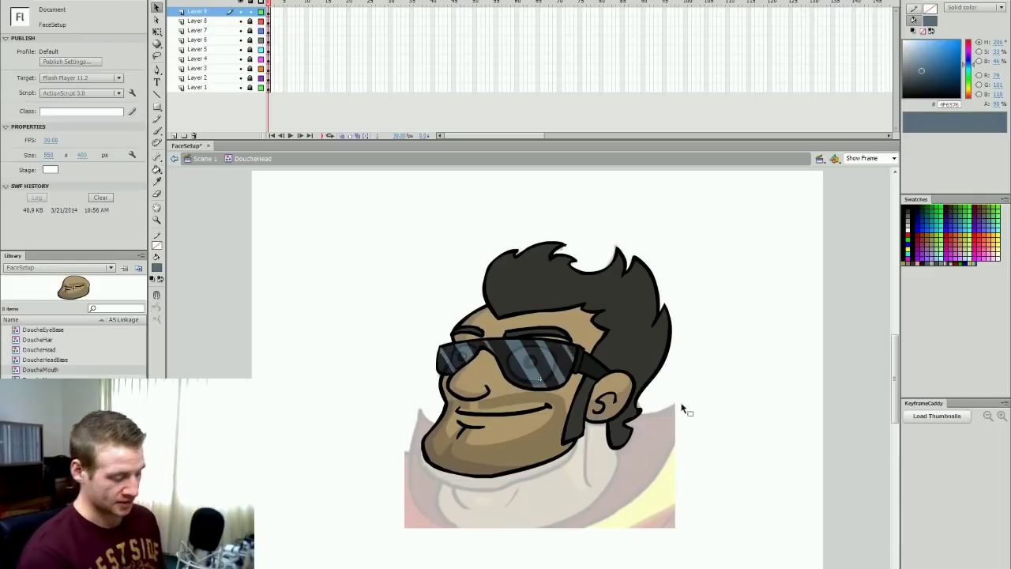
left_click_drag(895, 387, 894, 386)
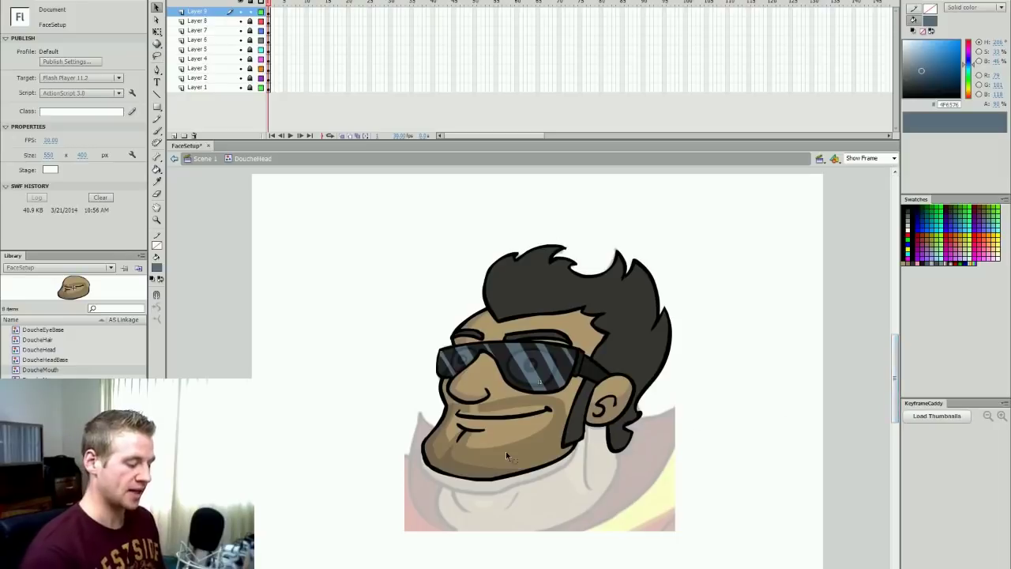
left_click(269, 12)
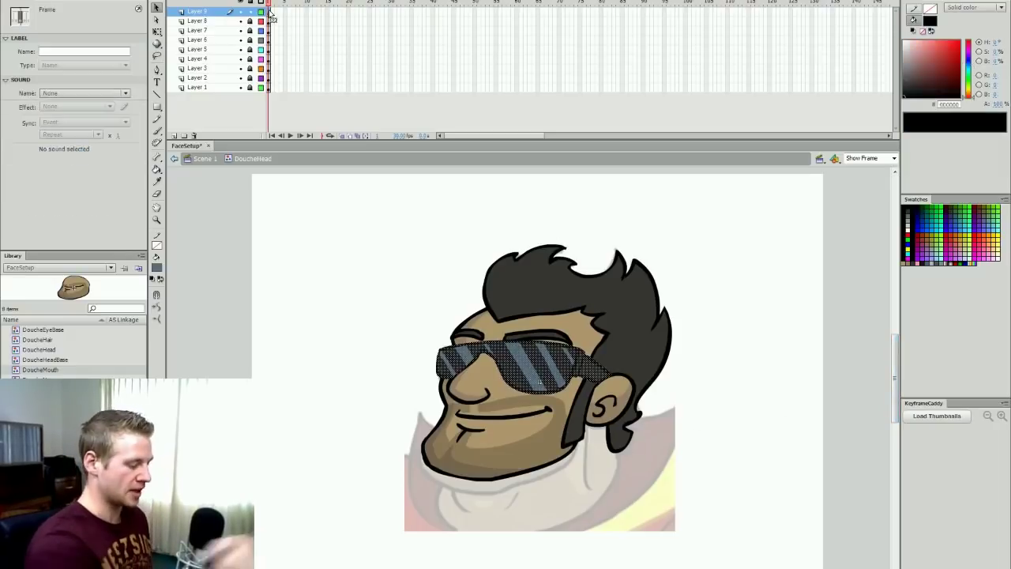
key("F8")
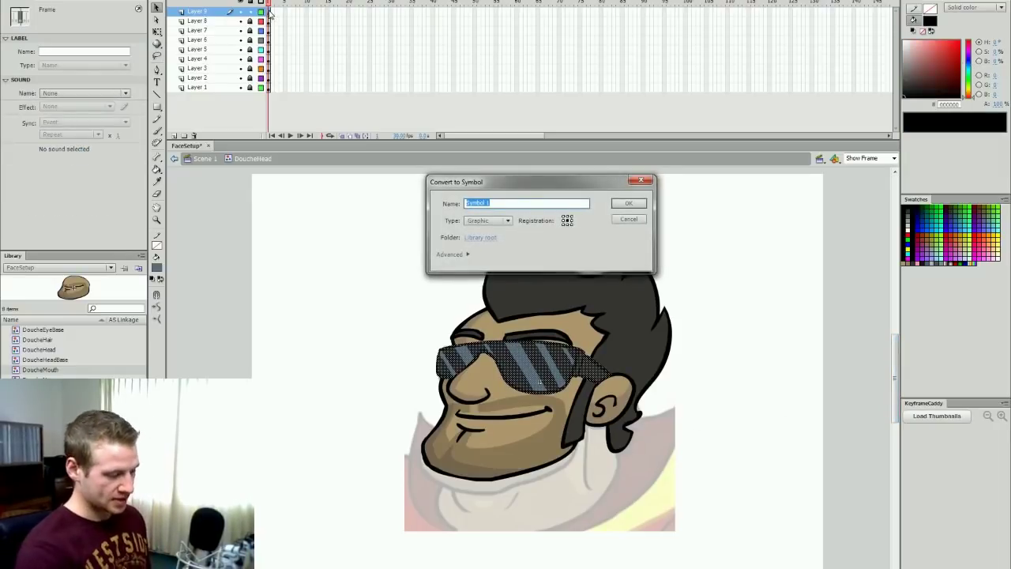
type("D")
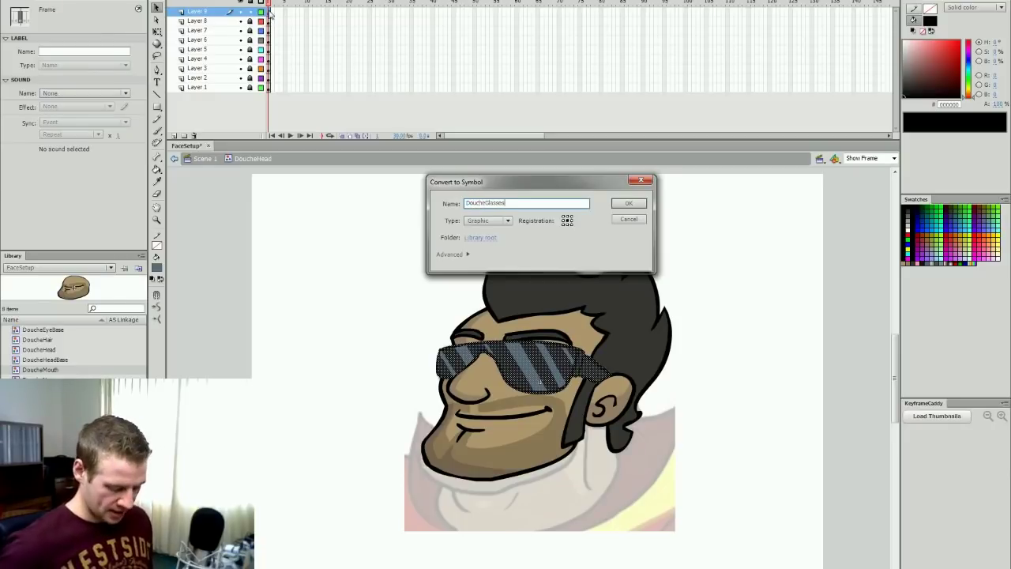
type("oucheGlasses")
key("Return")
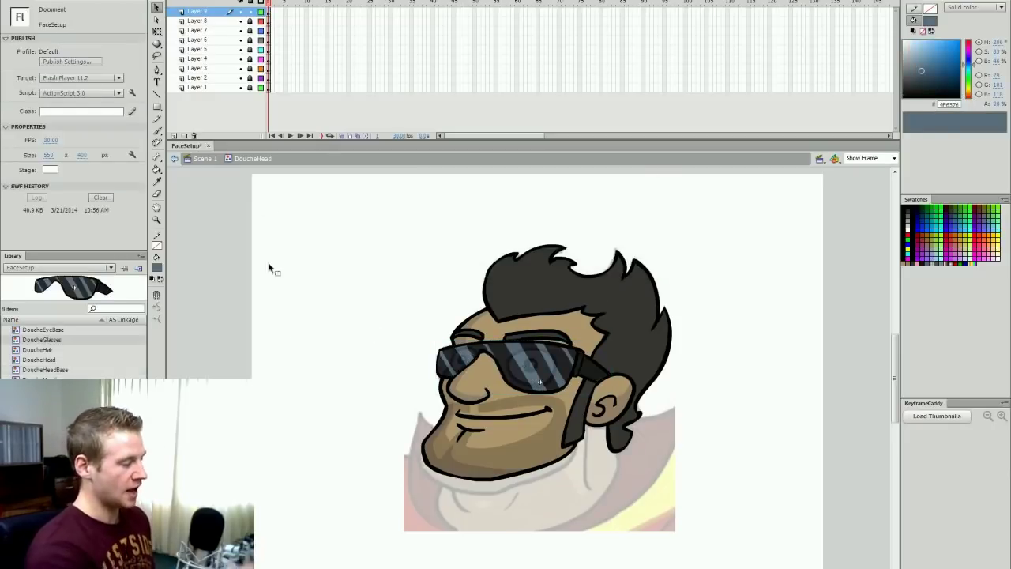
Step: Unlock all layers, then delete Layer 1 with the reference image and Layer 2
left_click_drag(250, 21, 243, 129)
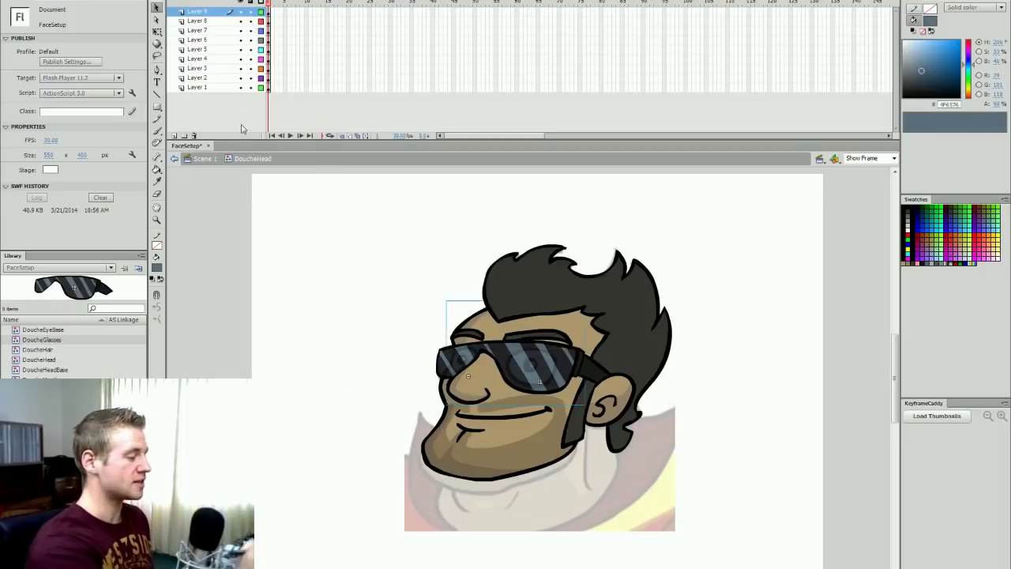
left_click(199, 79)
left_click(195, 136)
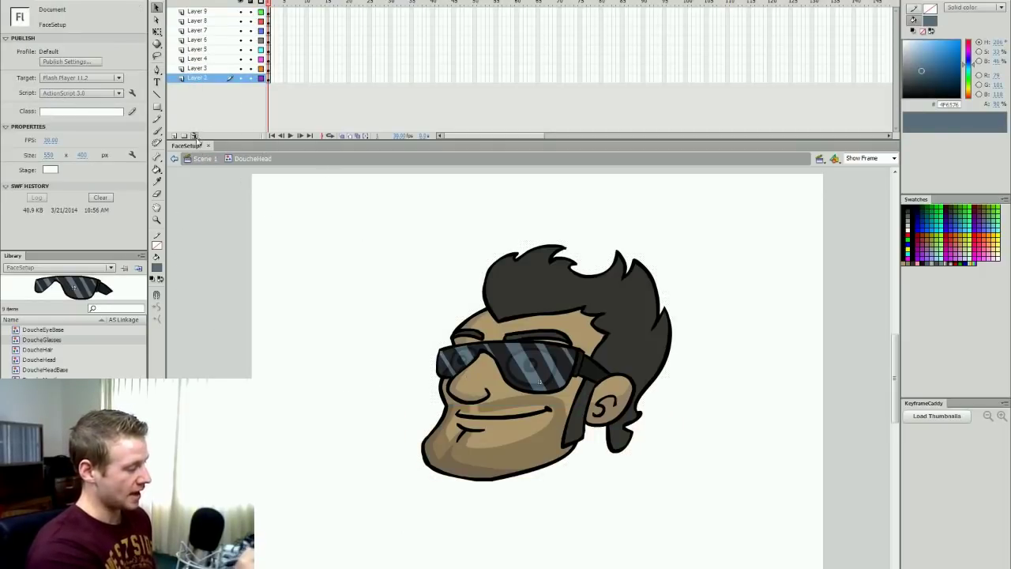
left_click(195, 136)
Step: Save the file and return from the DoucheHead symbol to Scene 1
key("q")
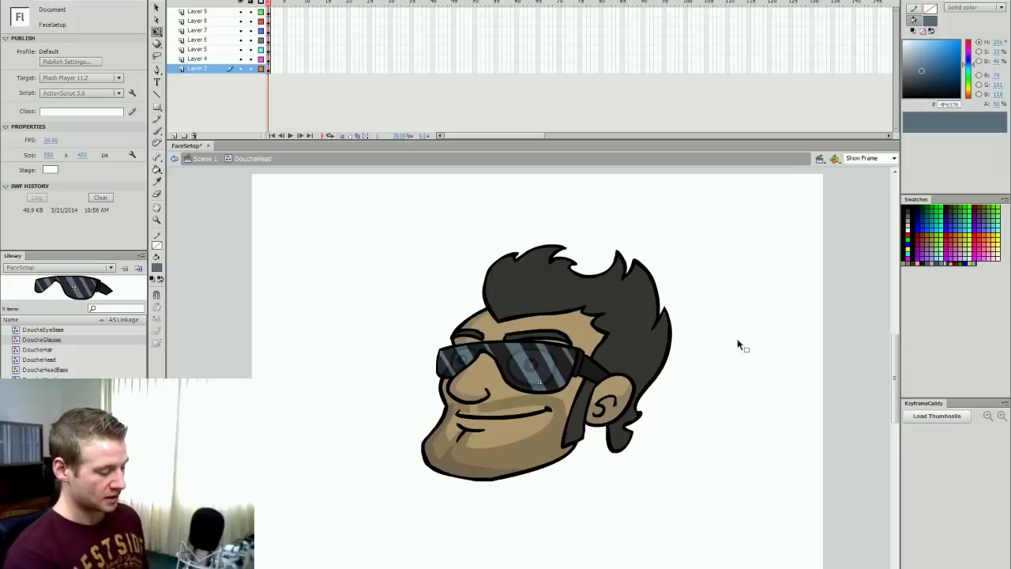
key("ctrl+s")
double_click(743, 358)
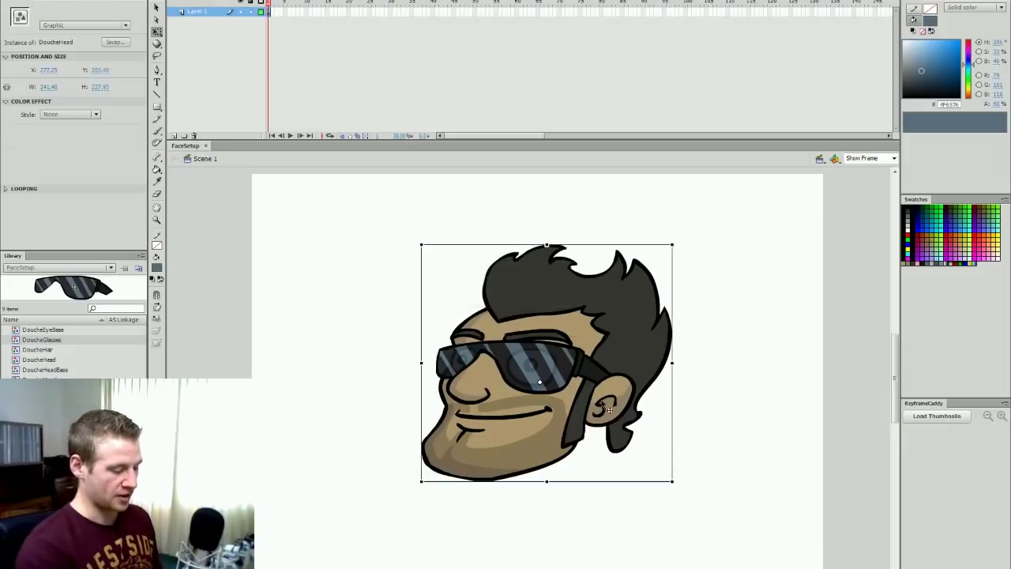
Step: Try moving the whole DoucheHead instance on the stage, undo the move and save the file
left_click_drag(635, 334, 612, 354)
key("ctrl+z")
key("ctrl+s")
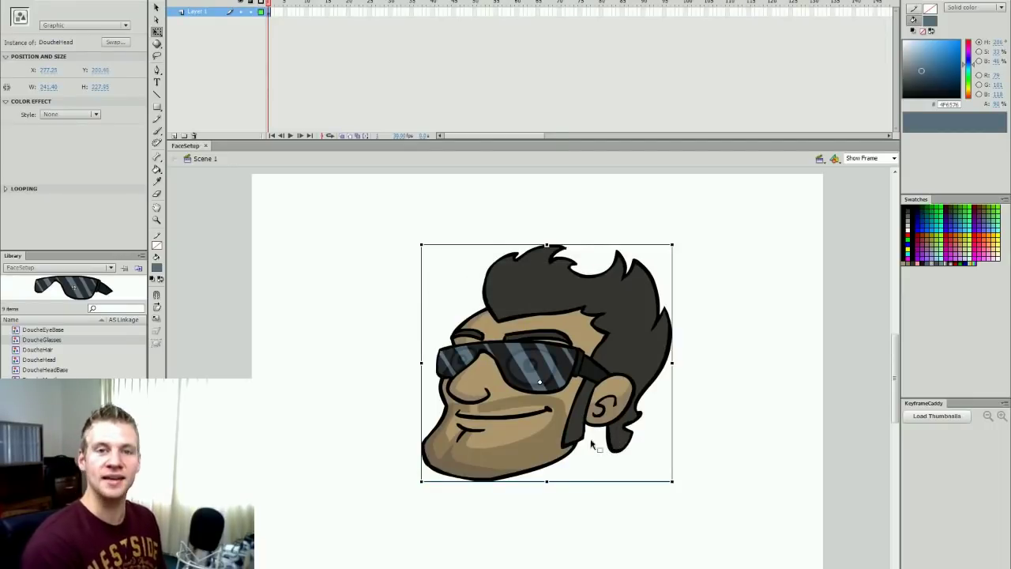
Step: Open the DoucheHead symbol for editing and hide Layer 9 with the sunglasses
double_click(586, 370)
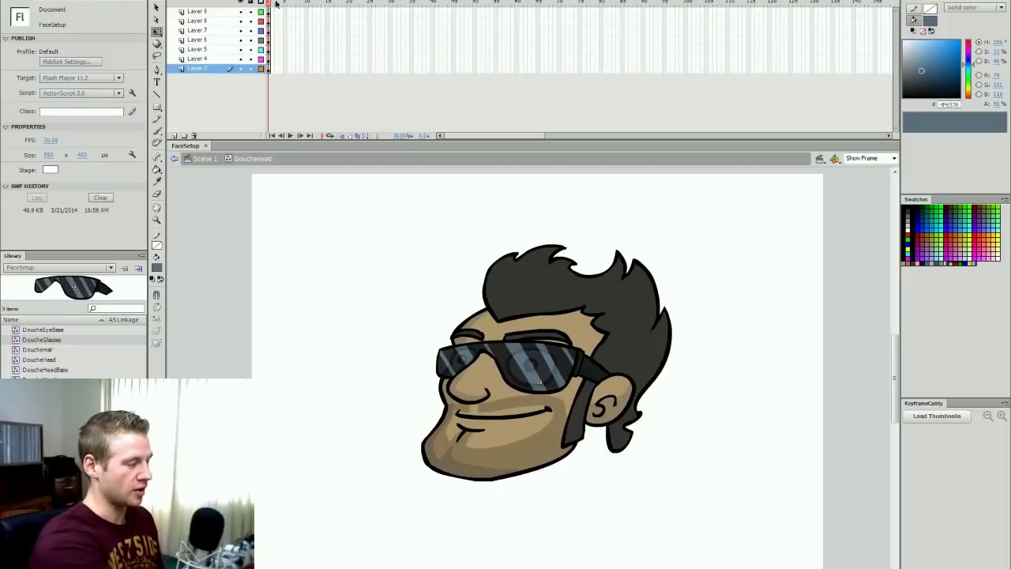
left_click(240, 11)
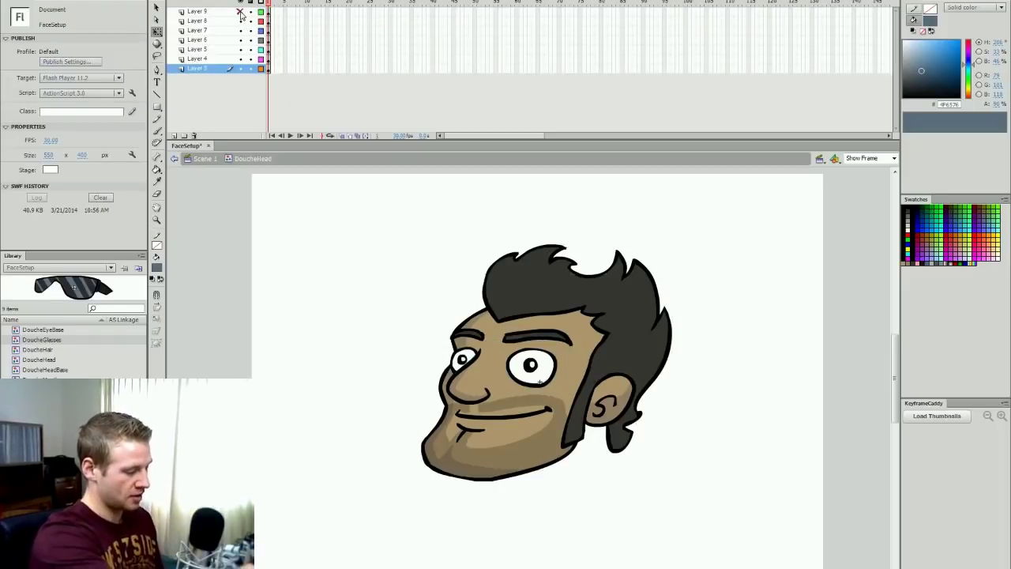
Step: Check which head parts Layers 7, 6, 4 and 3 hold by briefly toggling their visibility or outline display
left_click(240, 30)
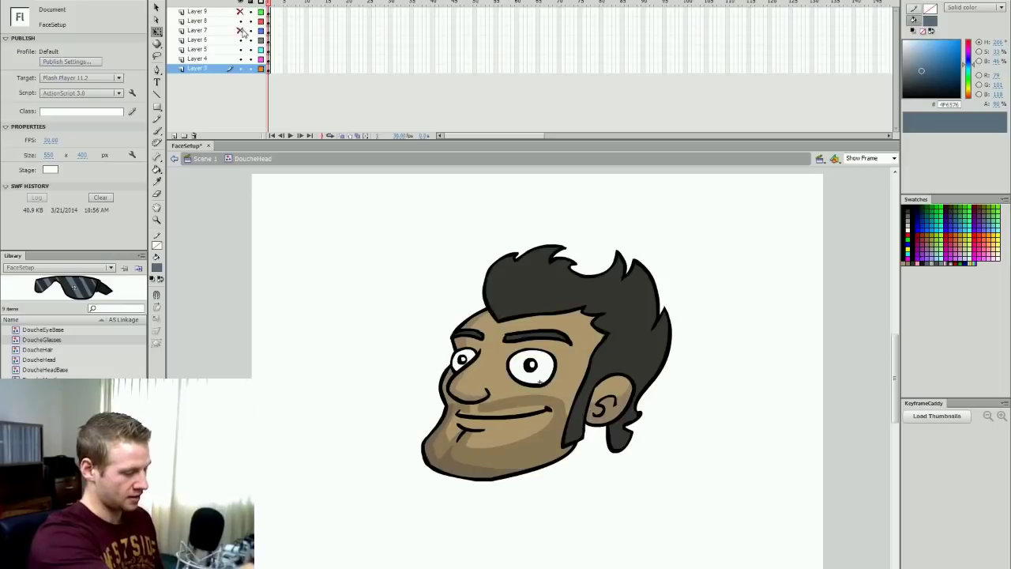
left_click(240, 30)
left_click(260, 40)
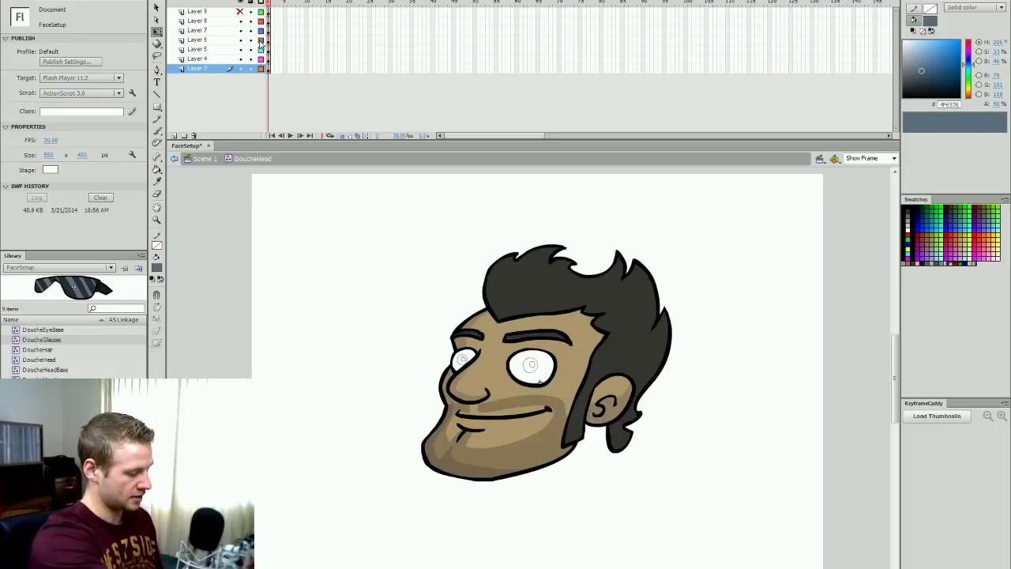
double_click(261, 40)
key("Escape")
left_click(240, 58)
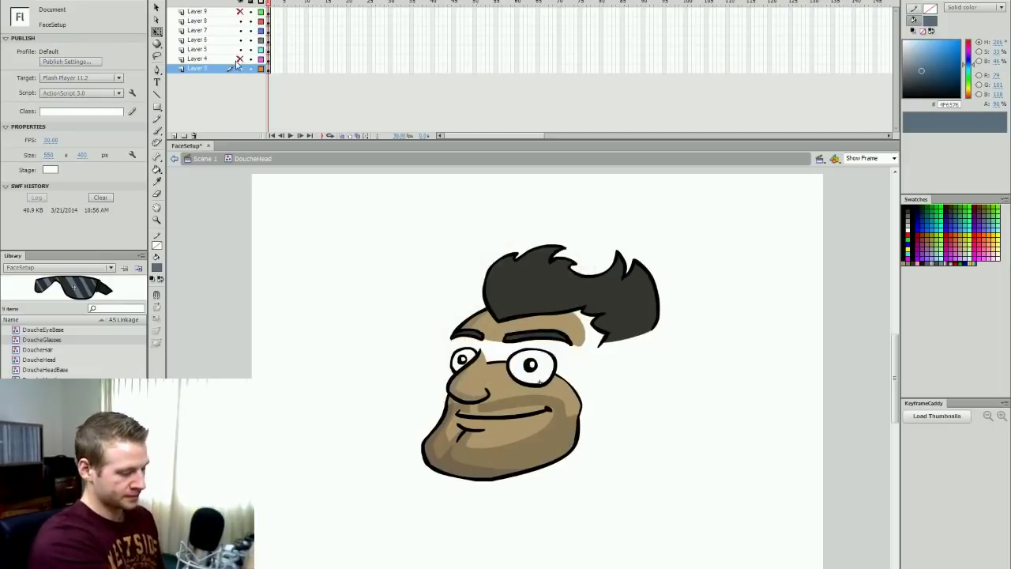
left_click(240, 58)
left_click(240, 68)
left_click(240, 68)
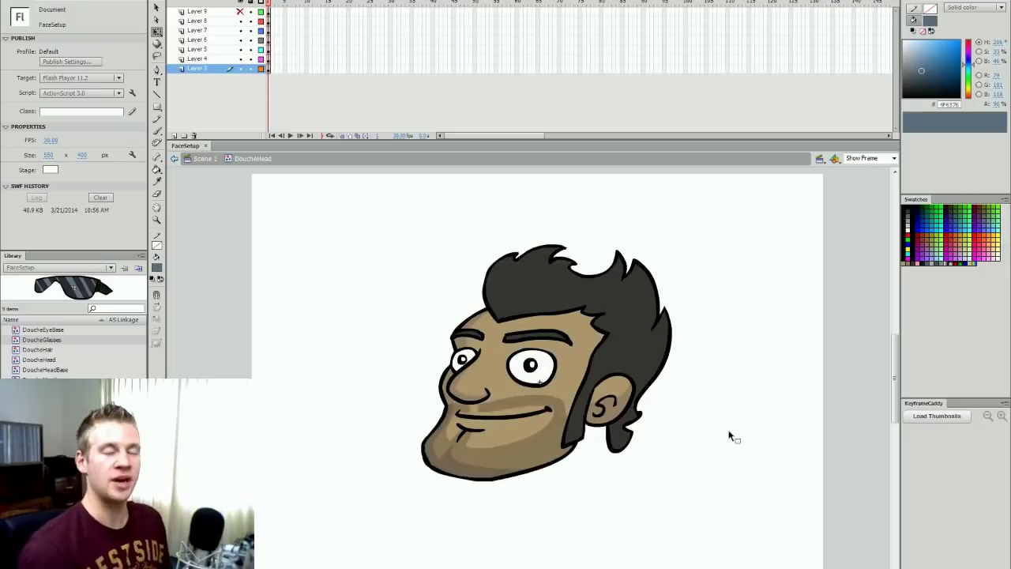
Step: Extend all layers of the DoucheHead symbol to frame 70
left_click_drag(559, 11, 561, 78)
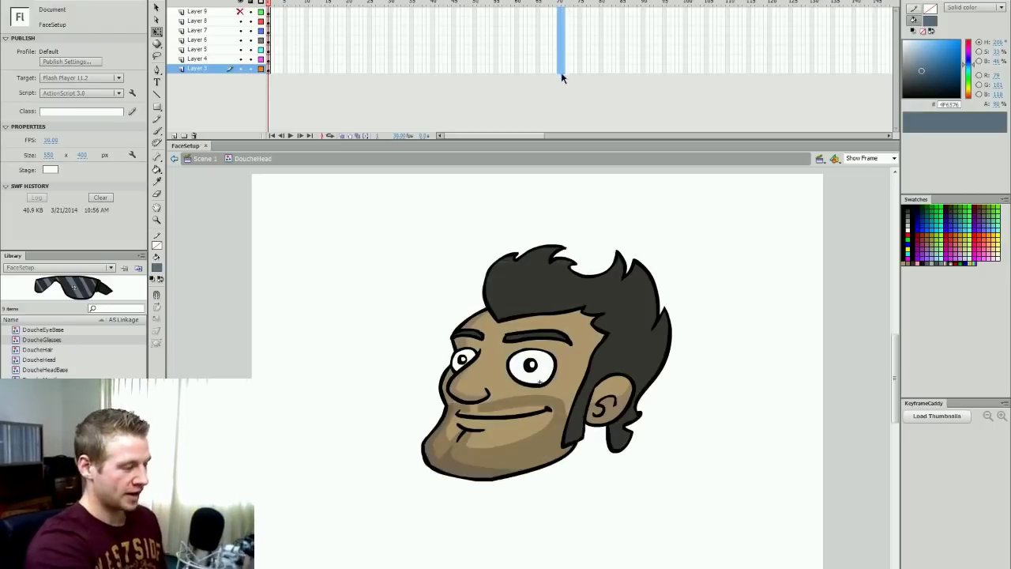
key("F5")
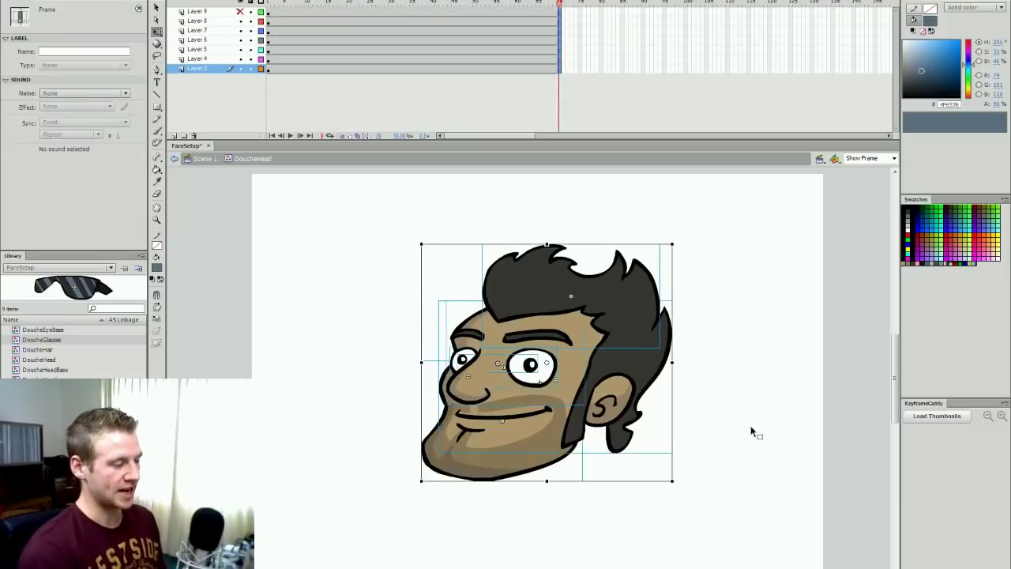
left_click(751, 429)
Step: Insert a blank keyframe at frame 24 of Layer 3 and turn on onion skinning to see the previous mouth
left_click_drag(393, 9, 355, 8)
left_click(365, 68)
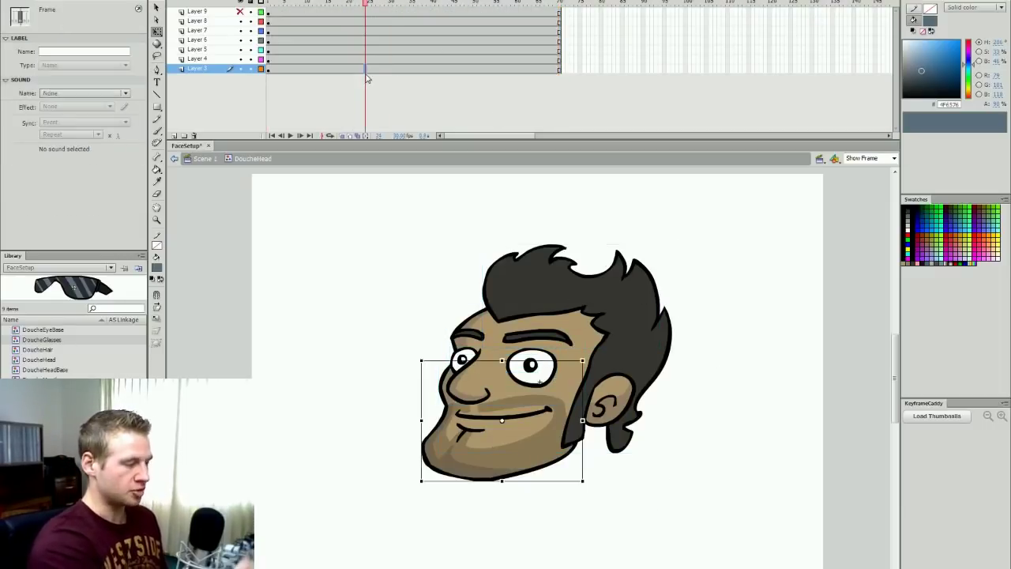
key("F7")
left_click(581, 454)
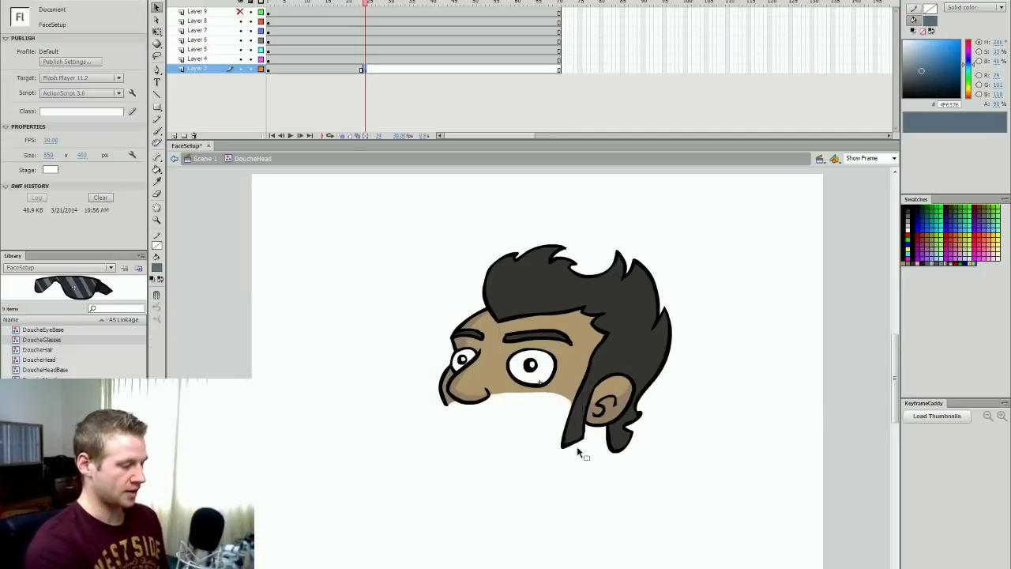
left_click(342, 136)
left_click(355, 5)
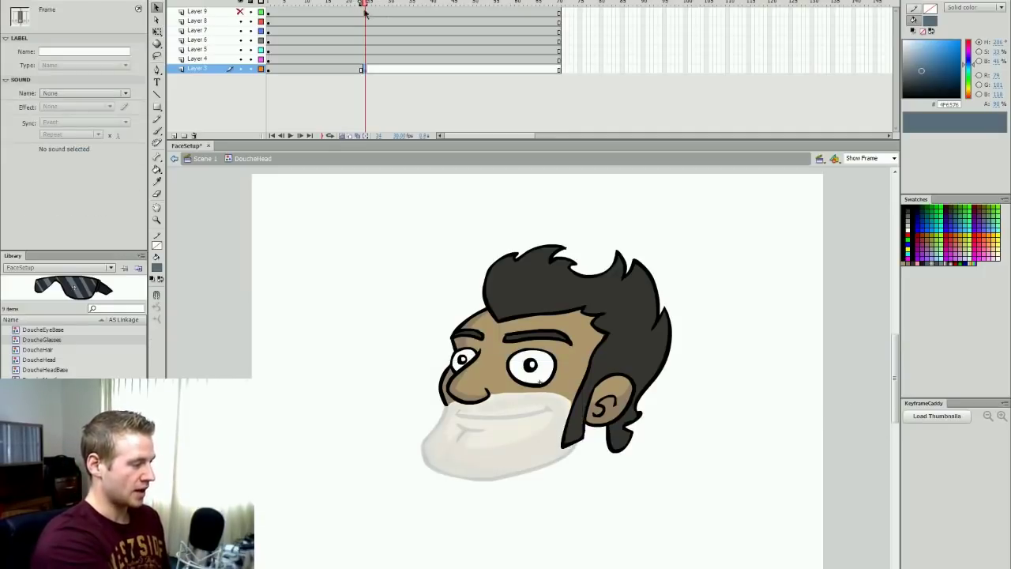
Step: Sketch a slightly open mouth and jaw outline in black with the Brush tool over the onion-skinned mouth
left_click(908, 207)
left_click(832, 239)
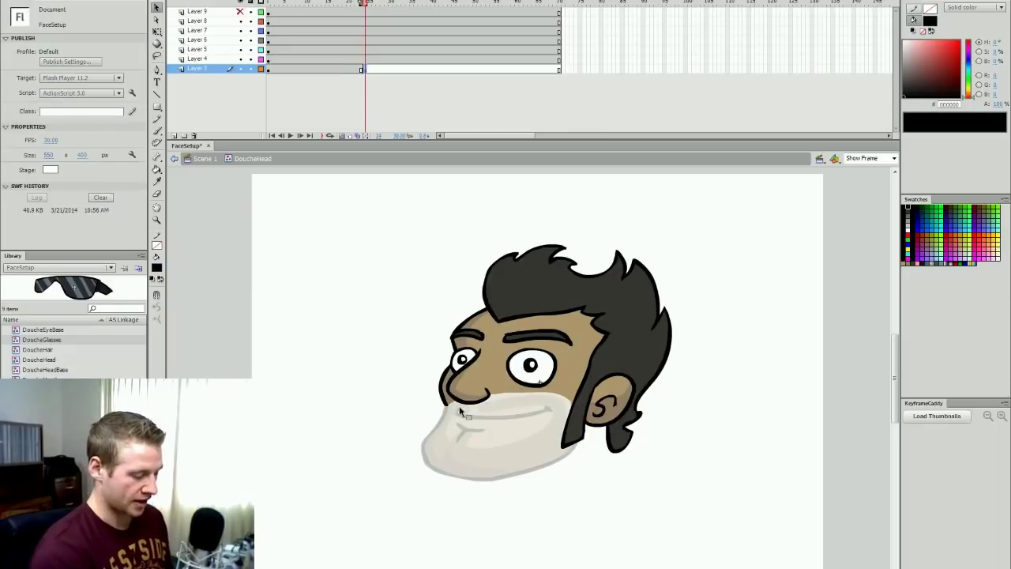
key("b")
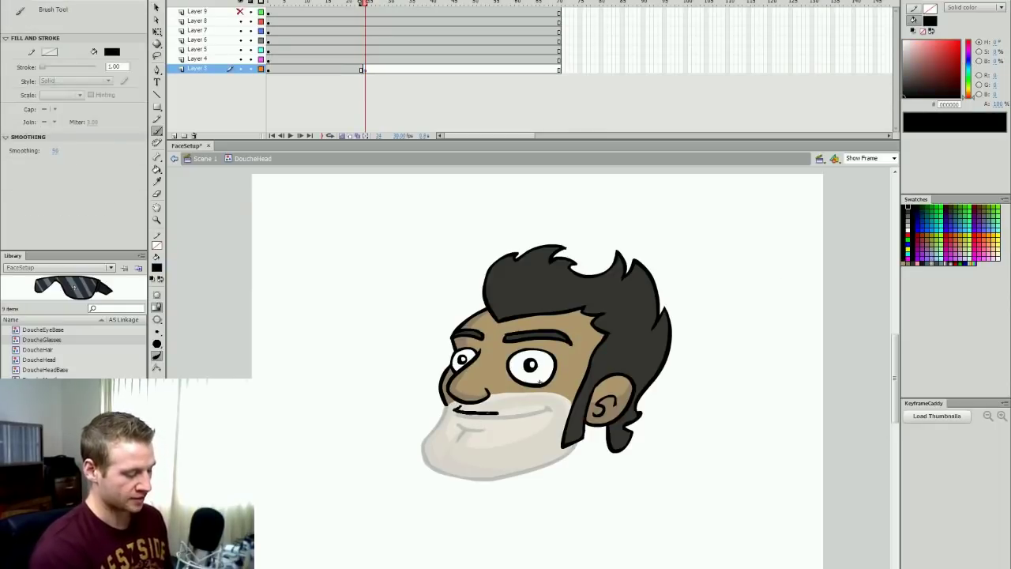
left_click_drag(550, 410, 469, 424)
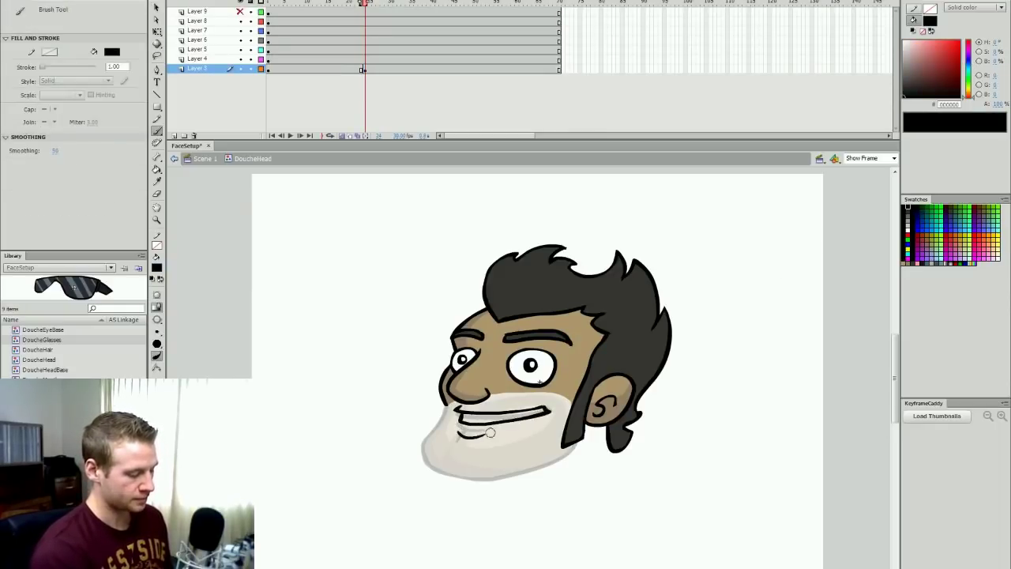
mouse_move(441, 480)
left_mouse_down()
mouse_move(507, 481)
mouse_move(575, 448)
left_mouse_up()
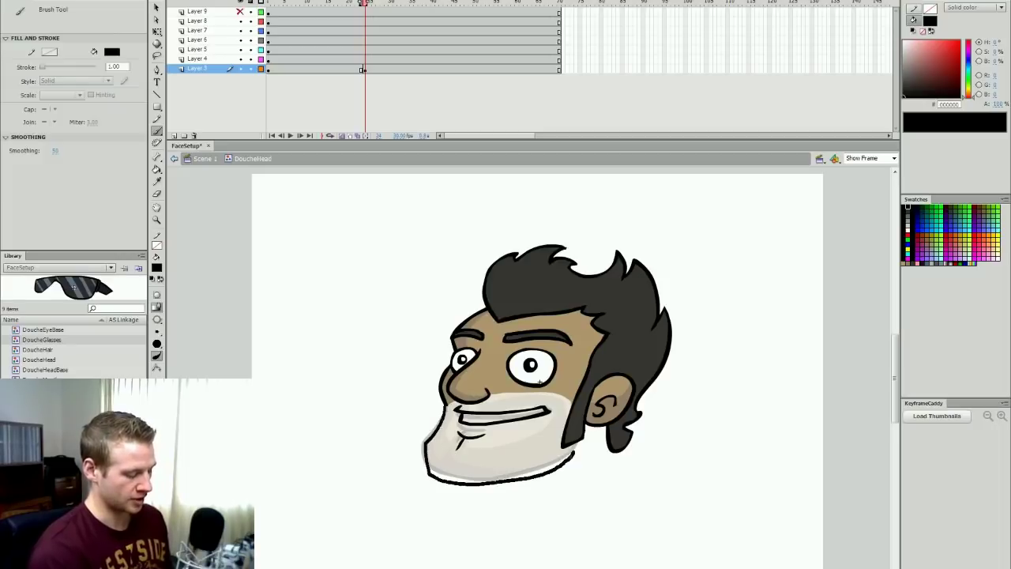
Step: Compare the sketched mouth with the previous frame, then delete the sketch from frame 24 of Layer 3
key("comma")
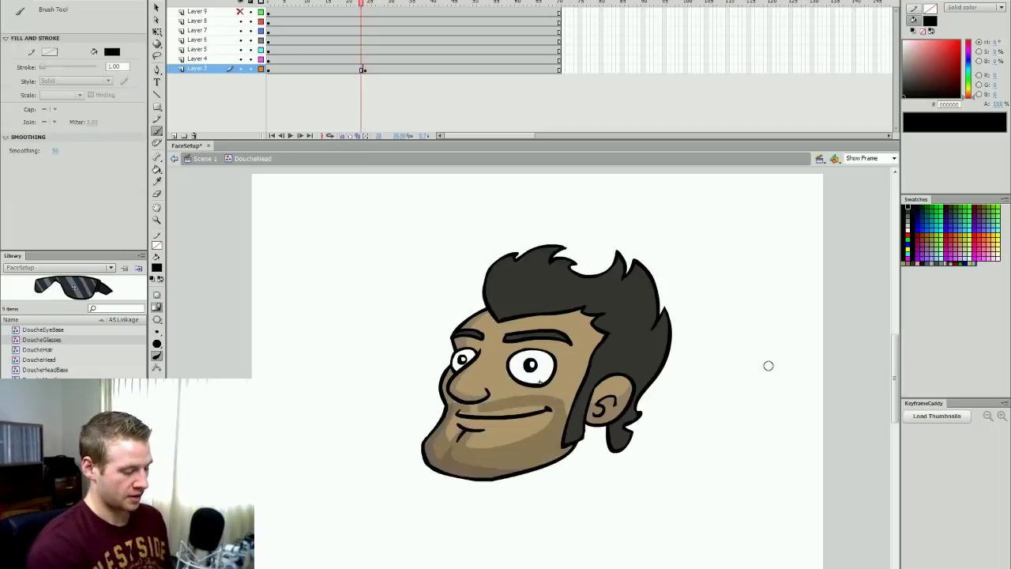
key("period")
key("comma")
key("period")
left_click(365, 71)
key("Delete")
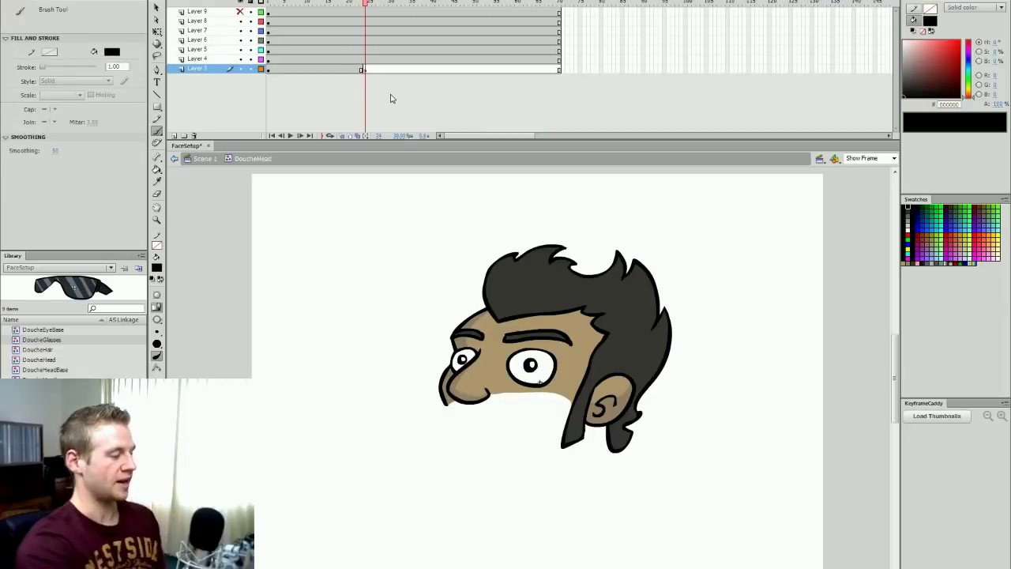
Step: Return the DoucheHead timeline to a single frame and show the sunglasses layer again
left_click_drag(268, 13, 269, 83)
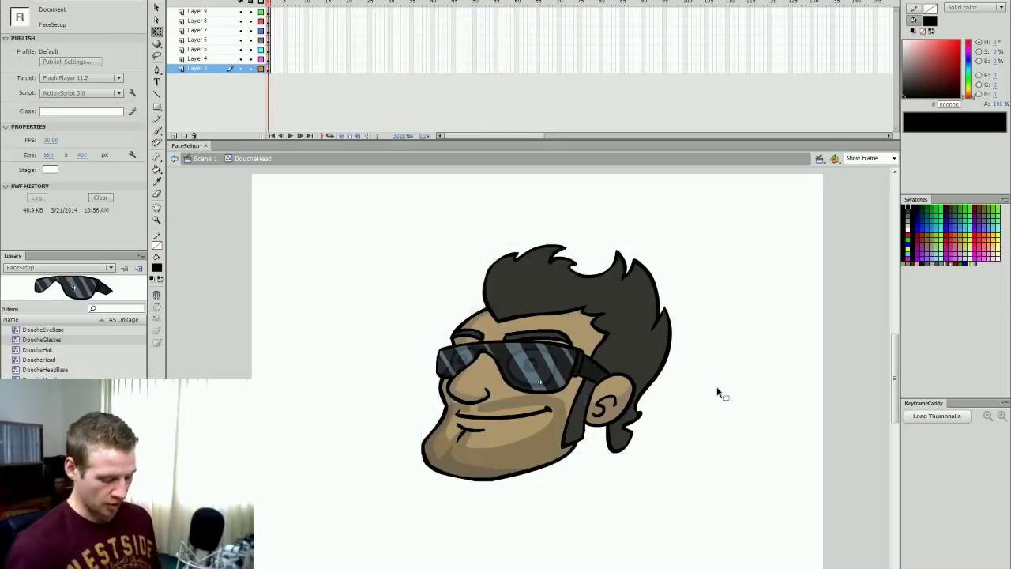
key("v")
key("q")
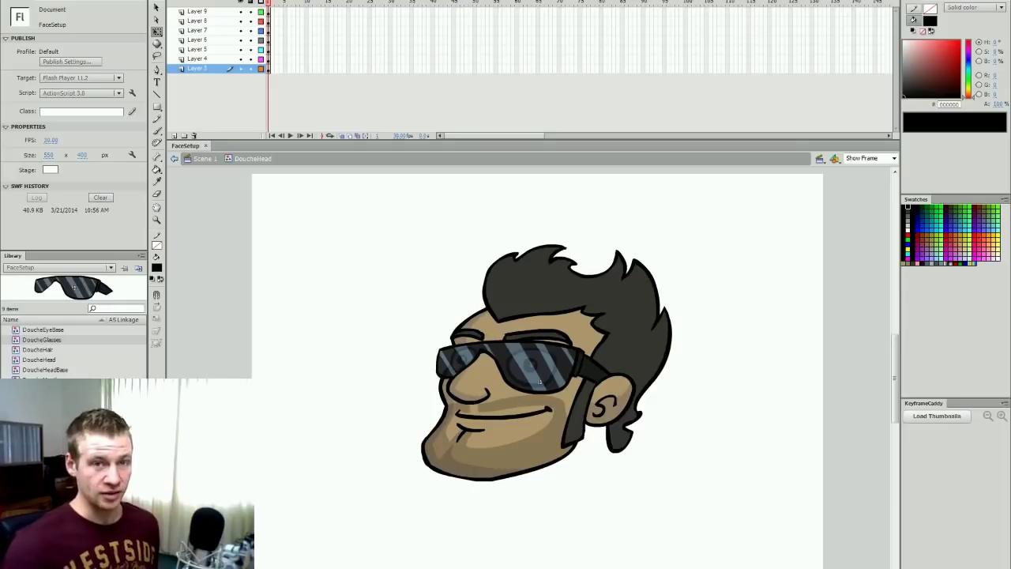
Step: Switch to the web browser and open cloudkid.com
left_click_drag(521, 553, 487, 0)
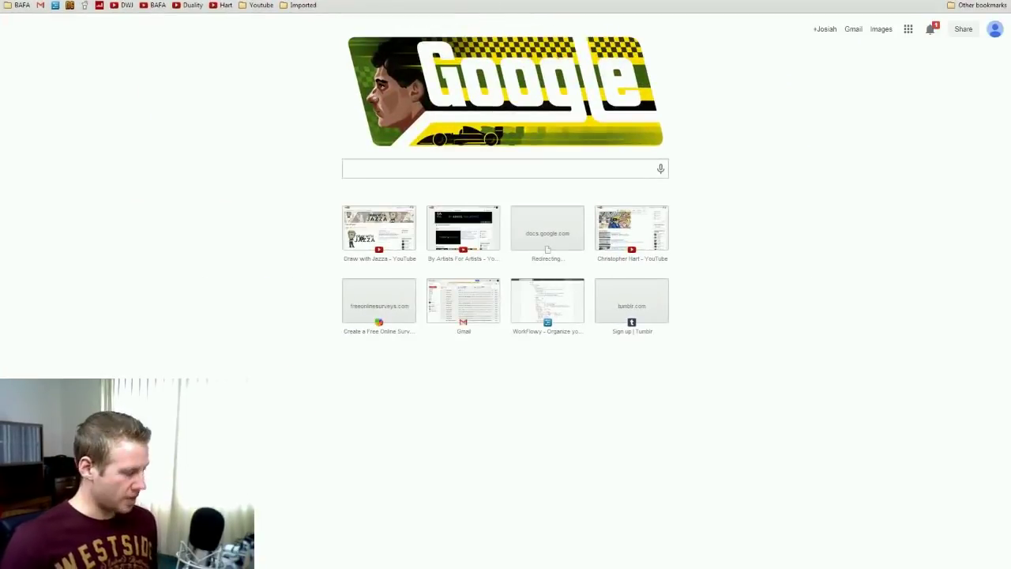
type("cloudkid.")
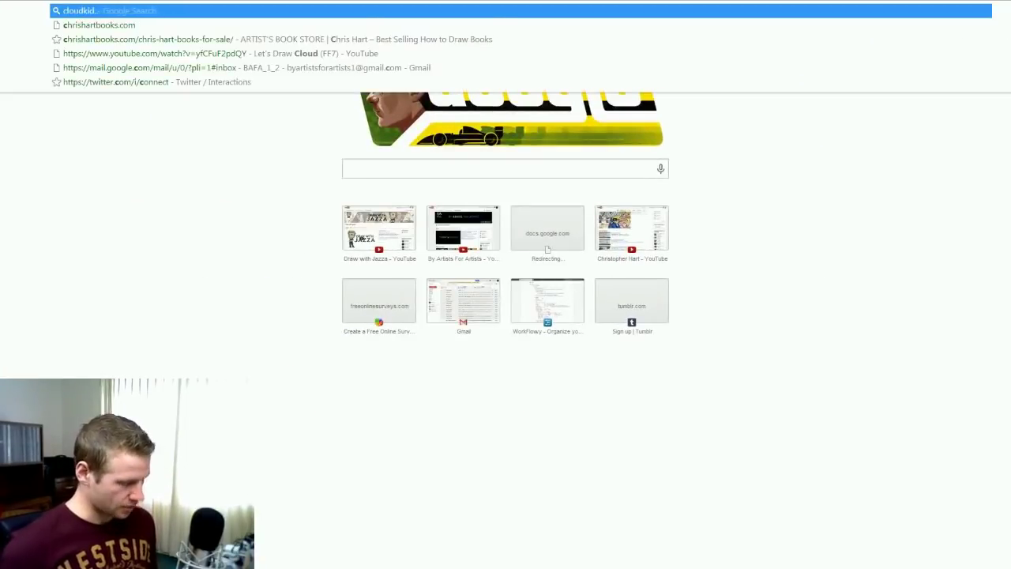
type("com")
key("Return")
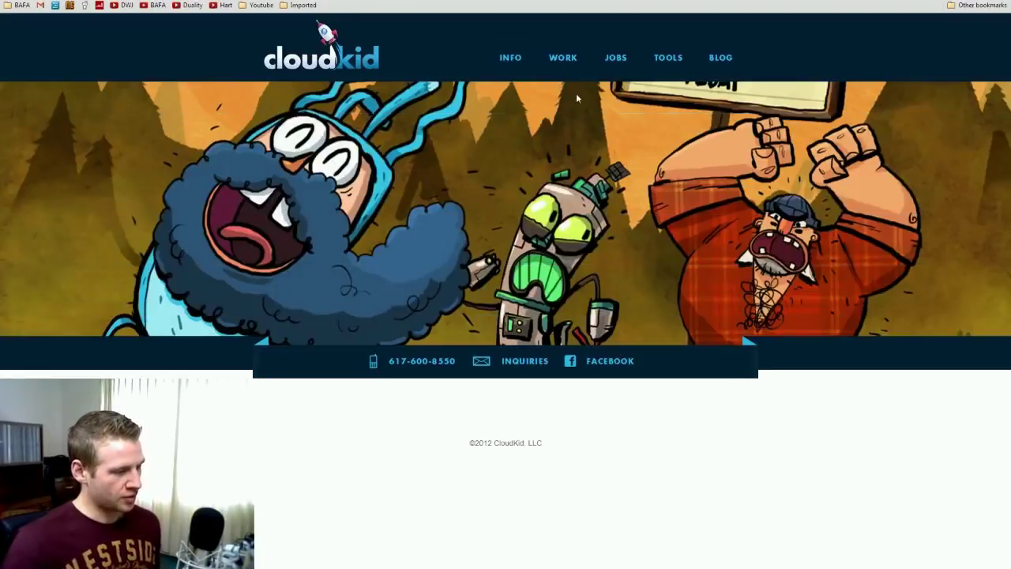
Step: Open the Keyframe Caddy page from the site's tools list and look through its description and instructions
left_click(677, 60)
scroll(659, 221, "down", 3)
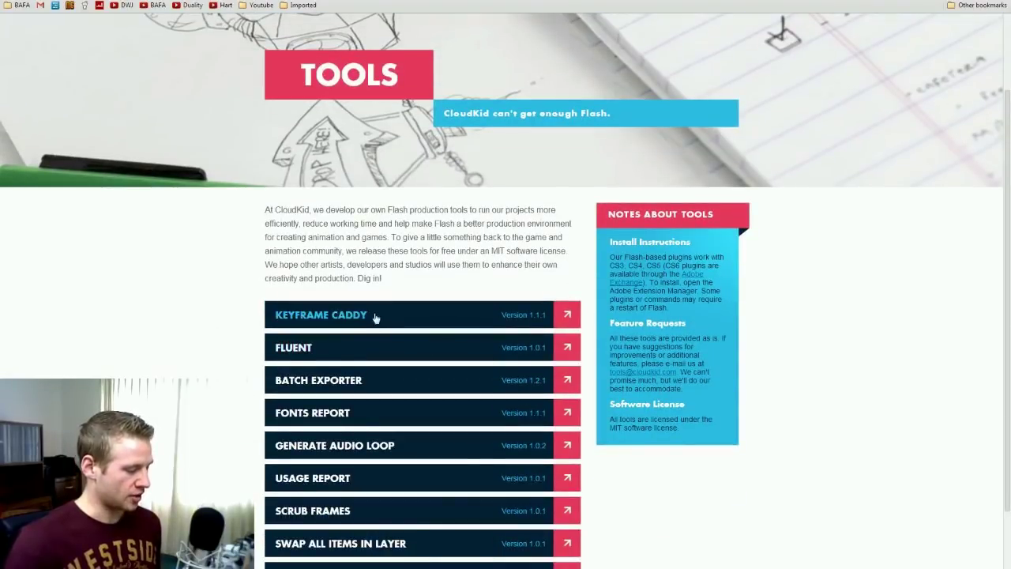
left_click(509, 304)
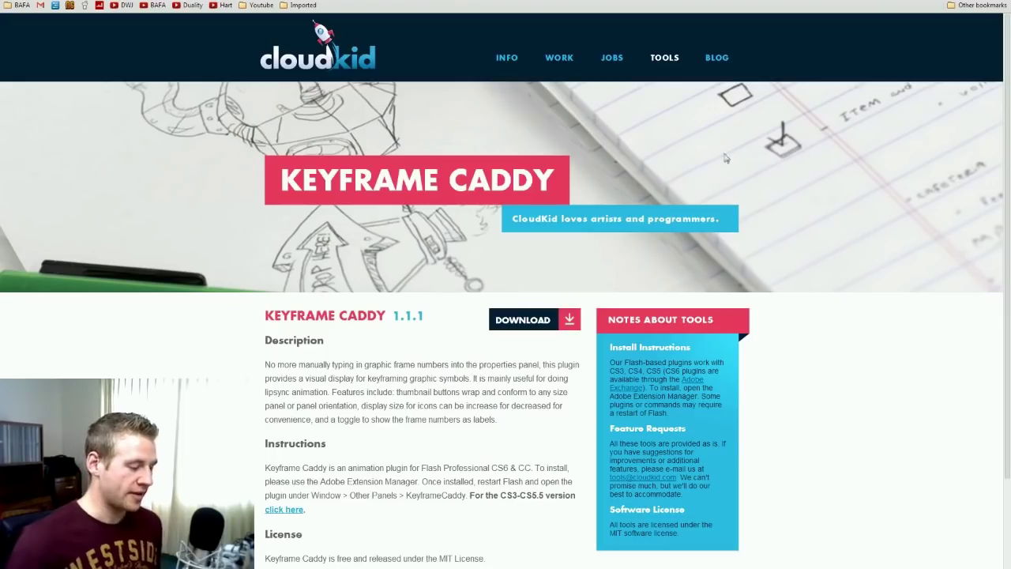
scroll(509, 304, "down", 3)
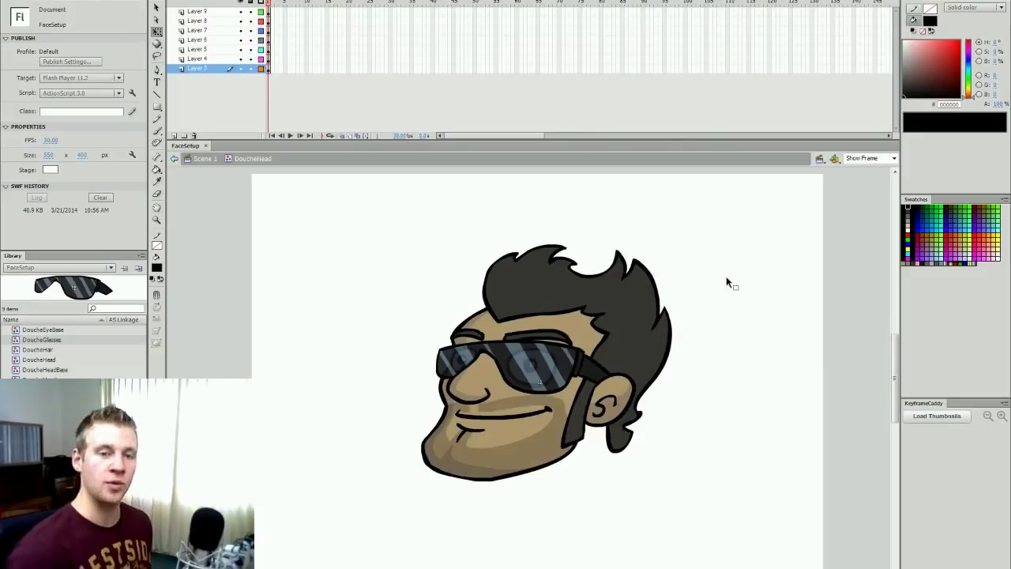
Step: Return to Flash and check where the KeyframeCaddy panel is listed among the other panels
left_click(289, 3)
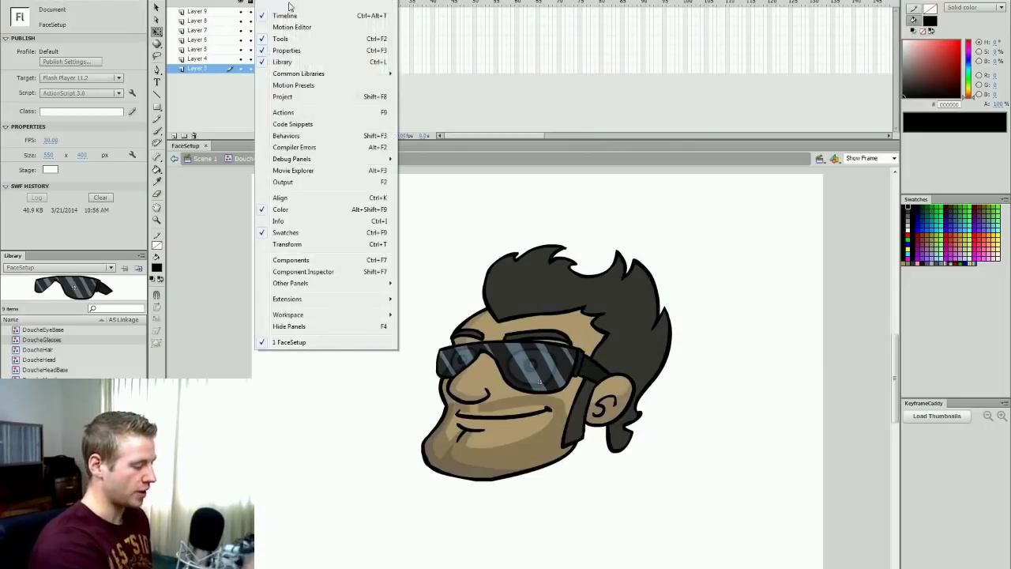
mouse_move(366, 290)
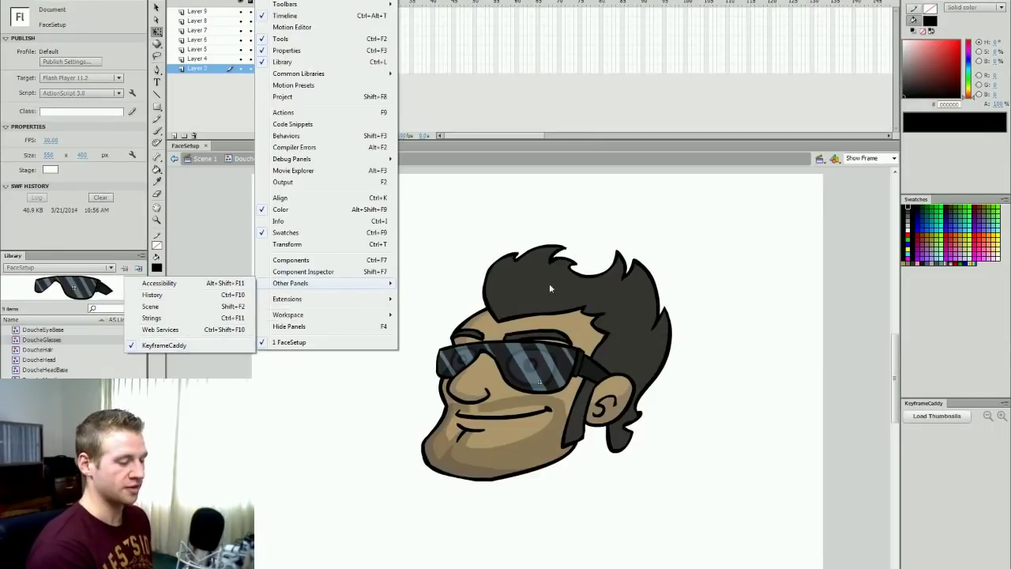
left_click(760, 347)
Step: Float the KeyframeCaddy panel beside the head and load the thumbnails of the DoucheMouth instance
left_click_drag(928, 403, 749, 235)
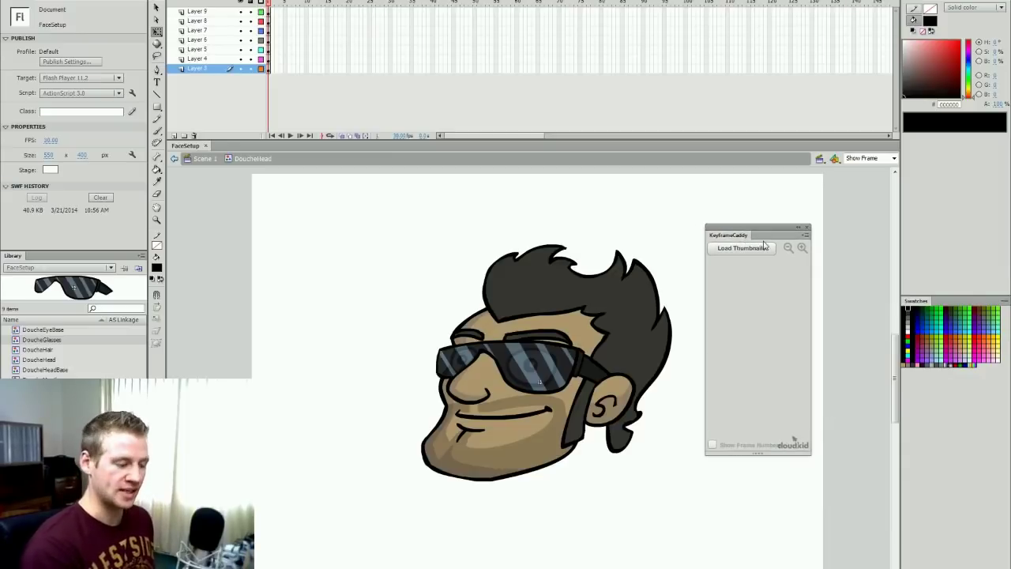
left_click(492, 453)
left_click(739, 248)
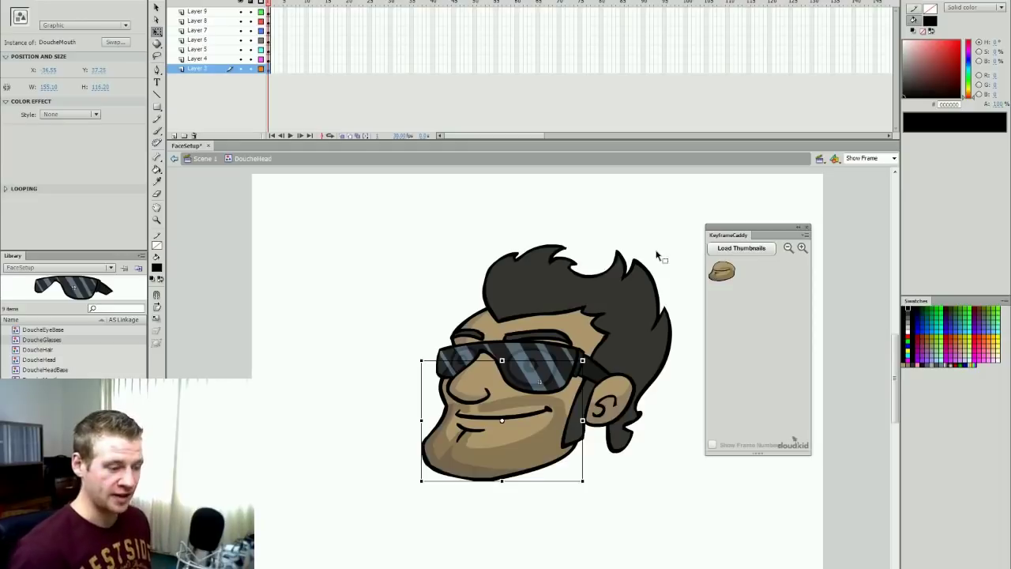
Step: Open the DoucheMouth symbol for editing and close the floating KeyframeCaddy panel
double_click(536, 440)
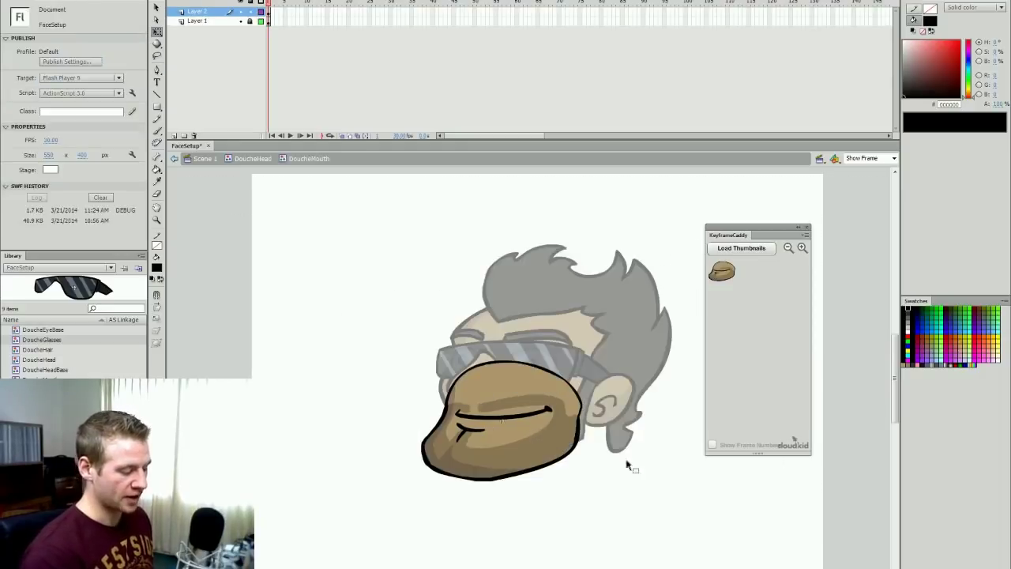
left_click(806, 229)
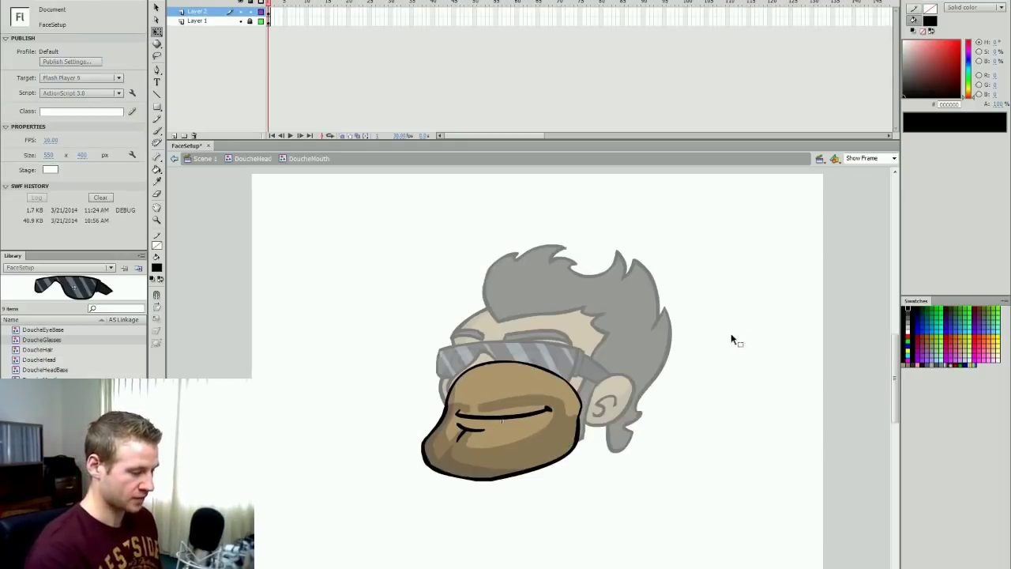
Step: Insert blank keyframes at frame 2 on both DoucheMouth layers, with Layer 2 hidden and Layer 1 unlocked
left_click(271, 21)
left_click(275, 20)
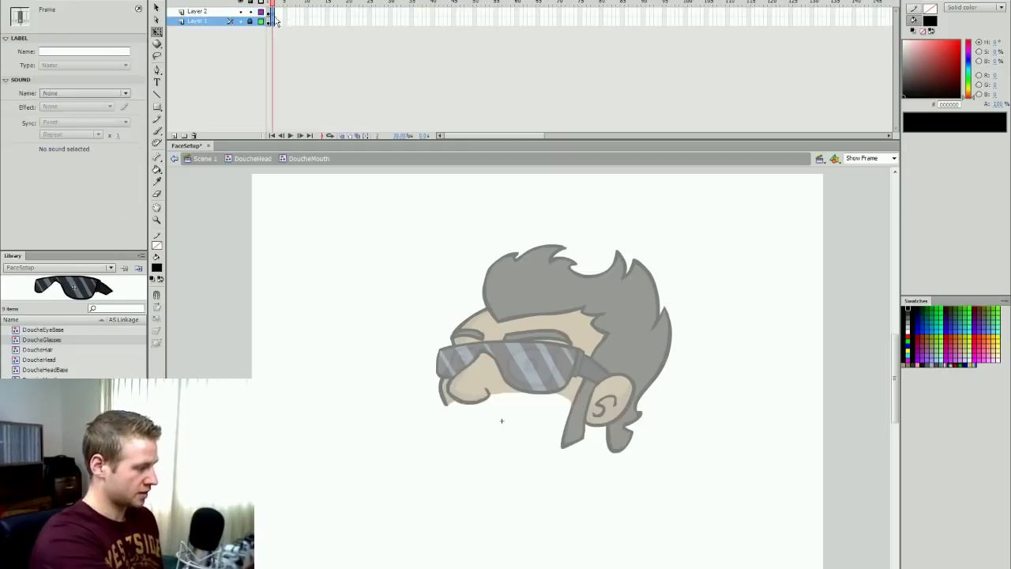
left_click(409, 110)
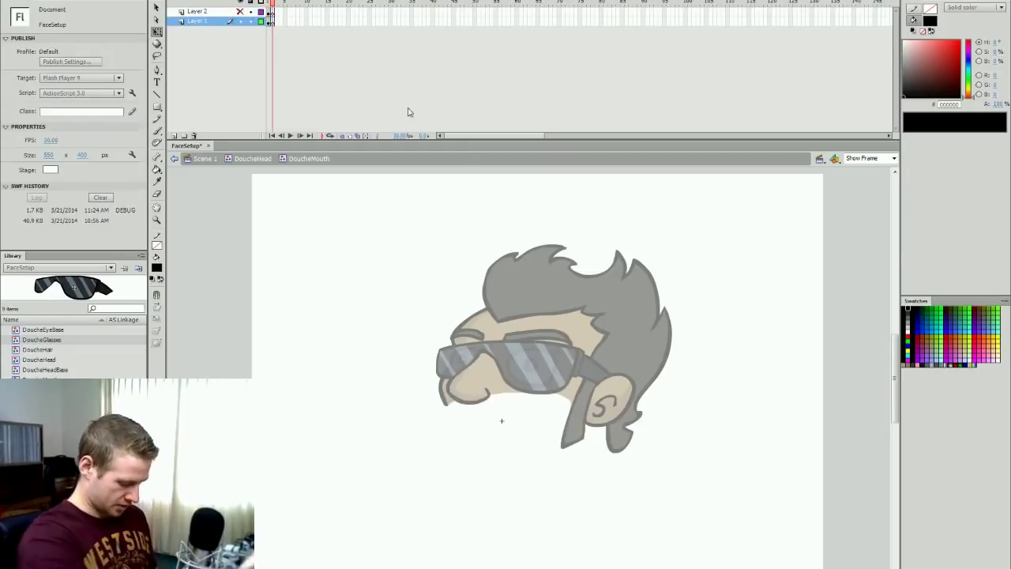
Step: Turn on onion skinning and paint a slightly open mouth with the black Brush on frame 2 of Layer 1
key("b")
left_click(341, 136)
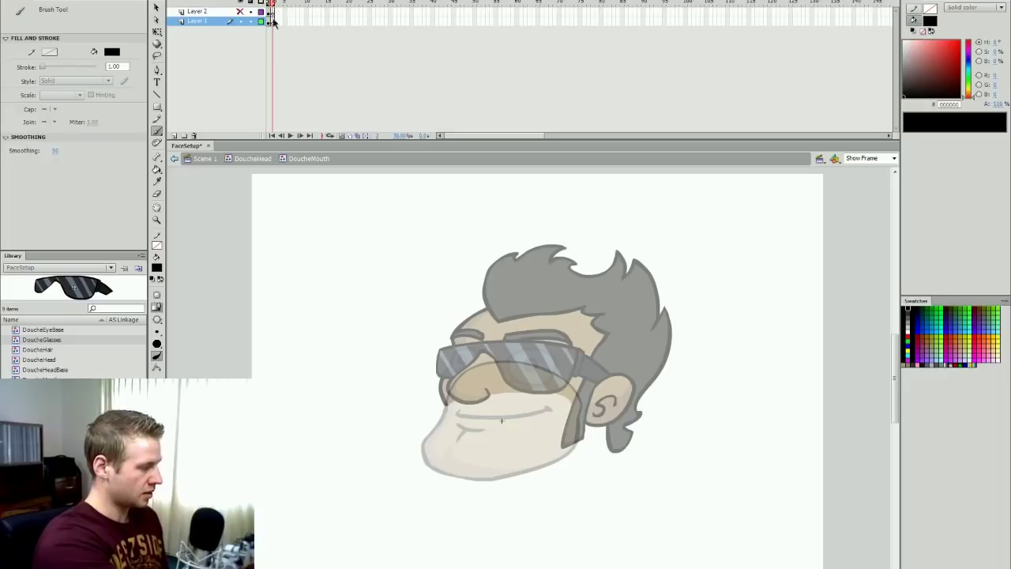
left_click(274, 22)
left_click(273, 87)
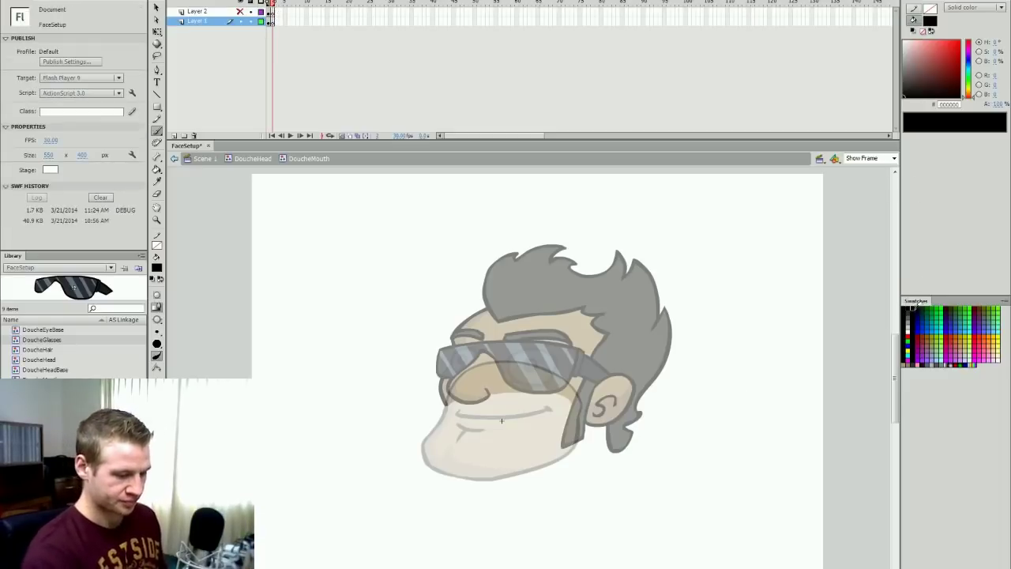
left_click_drag(449, 393, 447, 407)
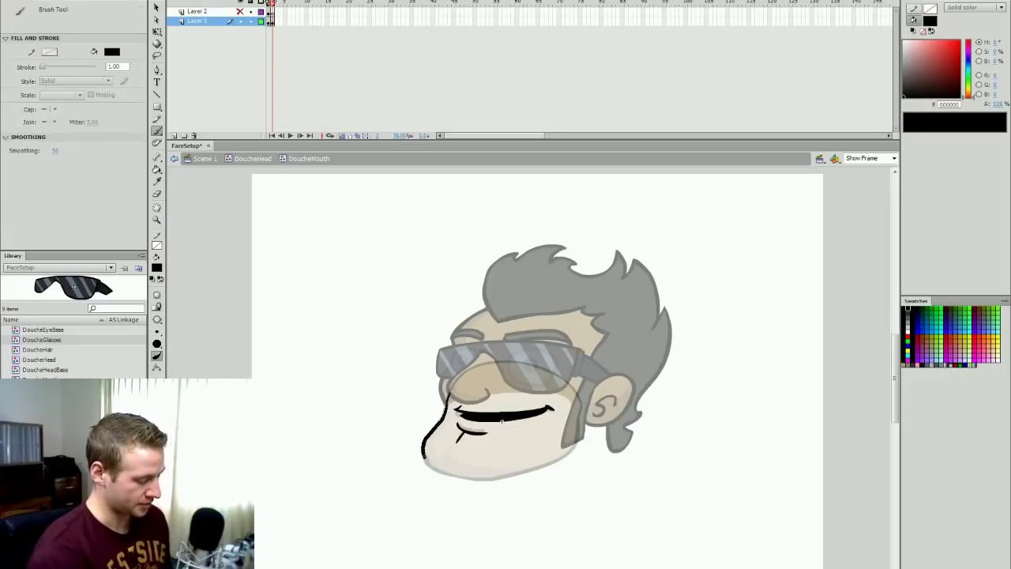
Step: Paint the closed jaw outline around the open mouth, following the onion-skinned chin and cheek of frame 1
left_click_drag(424, 456, 435, 471)
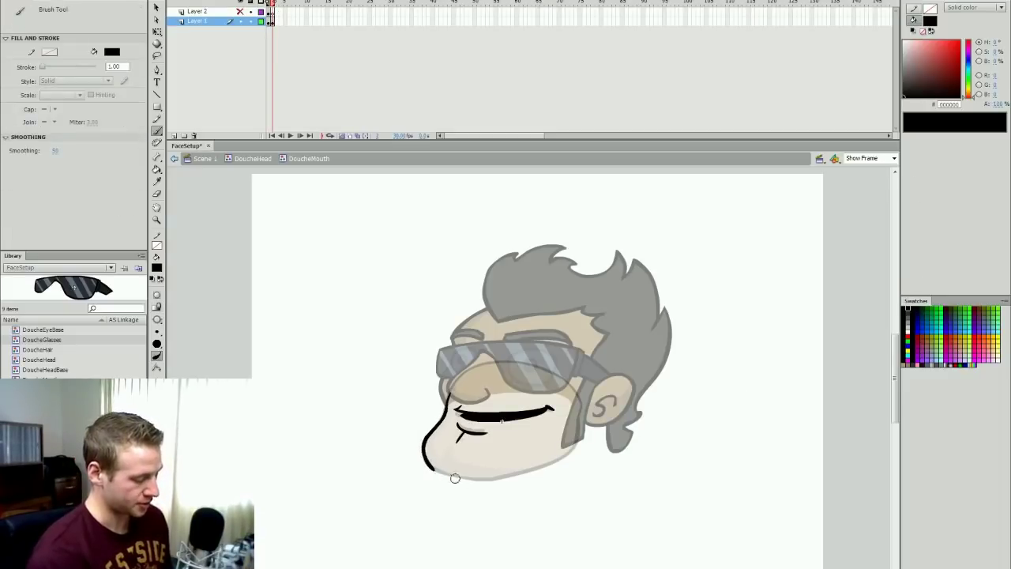
mouse_move(527, 474)
left_mouse_down()
mouse_move(557, 466)
mouse_move(580, 432)
left_mouse_up()
left_click(452, 476, "ctrl")
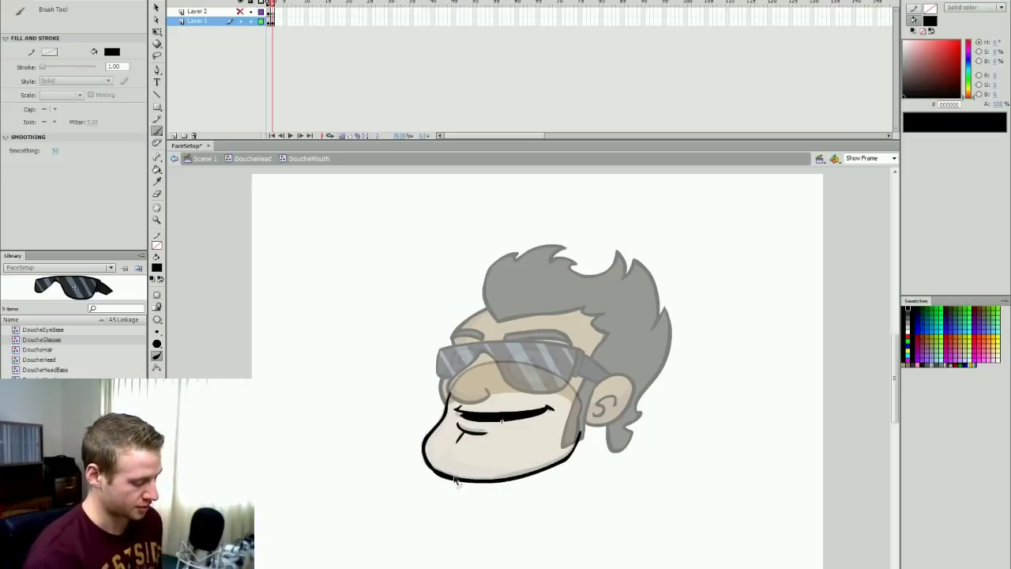
mouse_move(448, 399)
left_mouse_down()
mouse_move(519, 363)
mouse_move(570, 383)
left_mouse_up()
left_click_drag(580, 419, 580, 434)
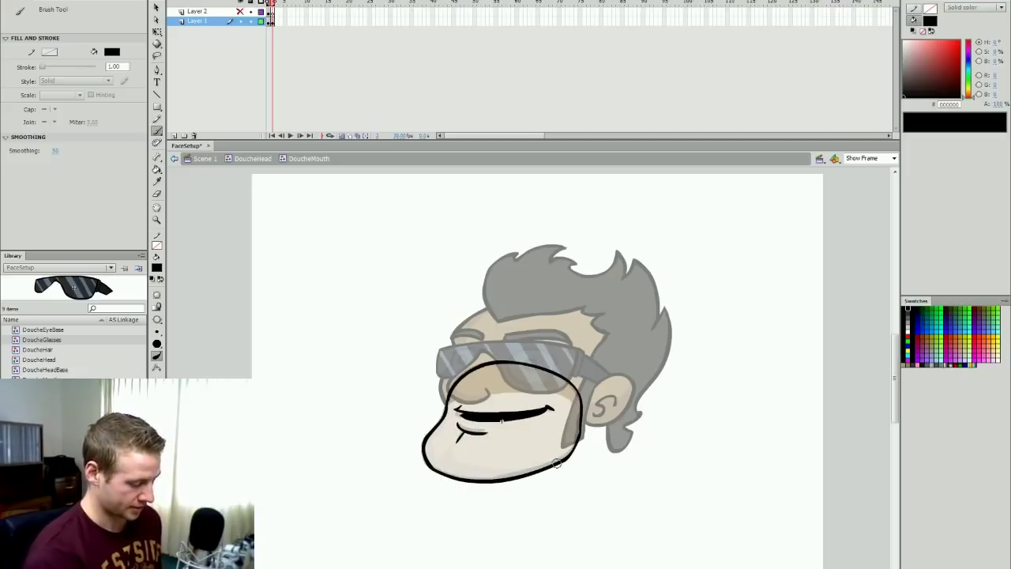
Step: Fill the frame 2 jaw with frame 1's skin colour, add translucent black shading on Layer 2, and compare both frames
key("comma")
key("i")
left_click(474, 396)
key("period")
left_click(527, 446)
key("comma")
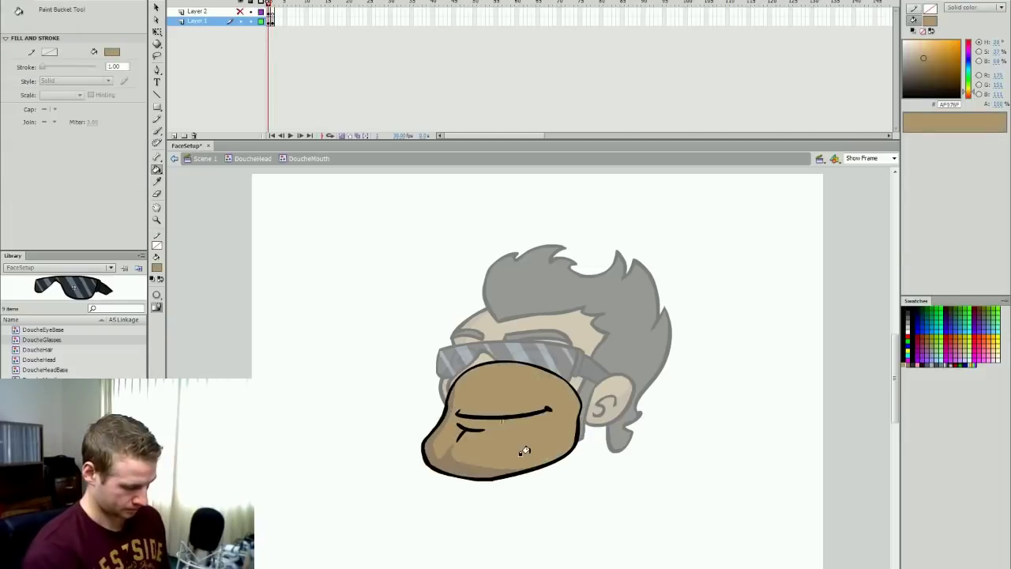
key("period")
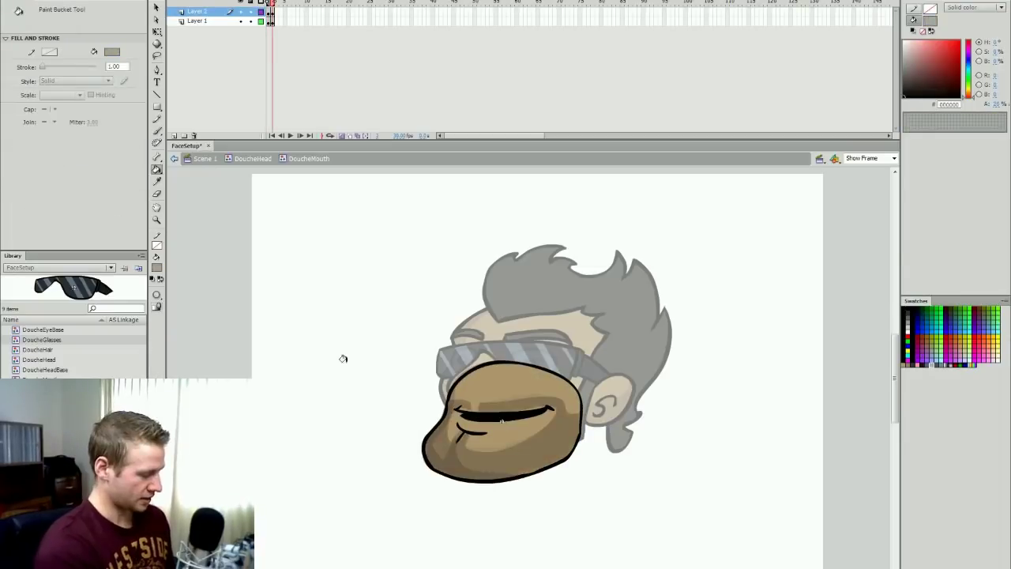
key("v")
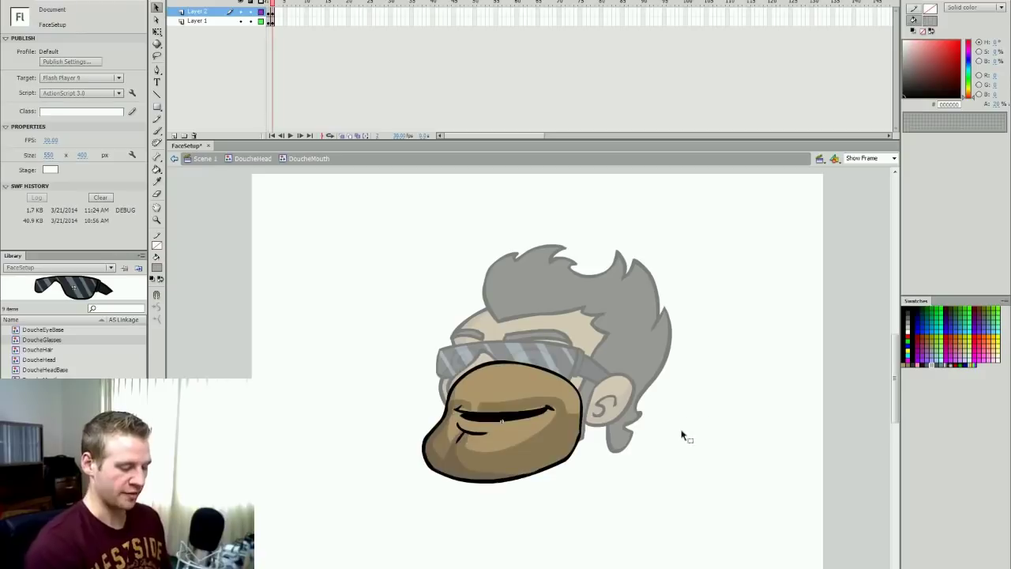
key("Return")
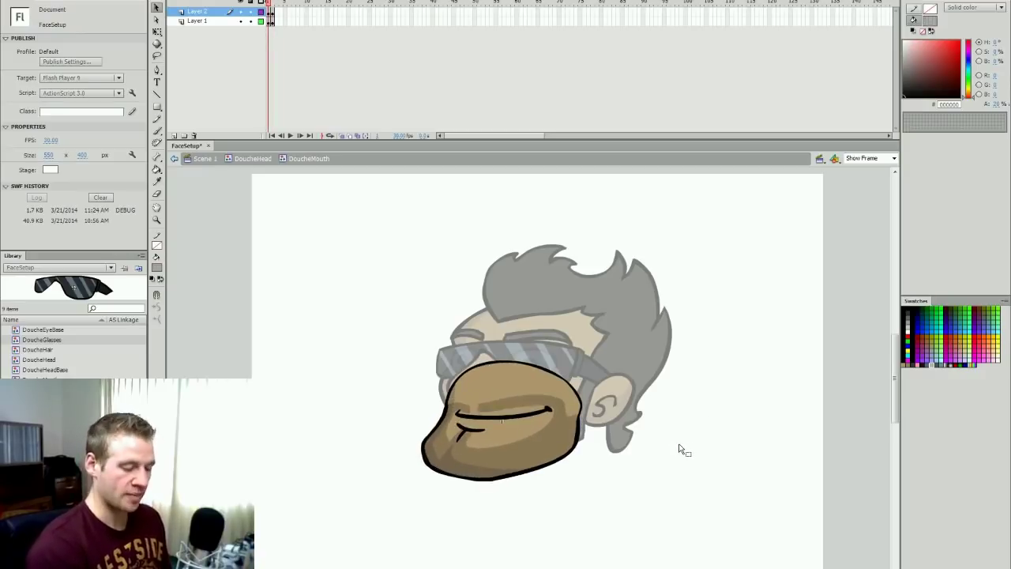
Step: Return to the DoucheHead symbol, reopen the KeyframeCaddy panel and load the thumbnails of the DoucheMouth instance
double_click(677, 442)
left_click(270, 0)
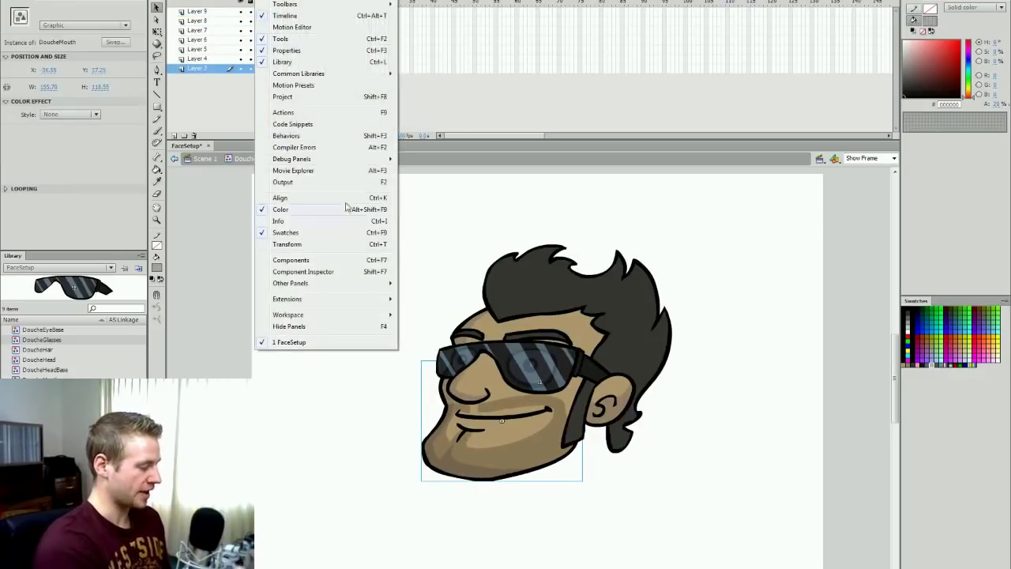
mouse_move(319, 286)
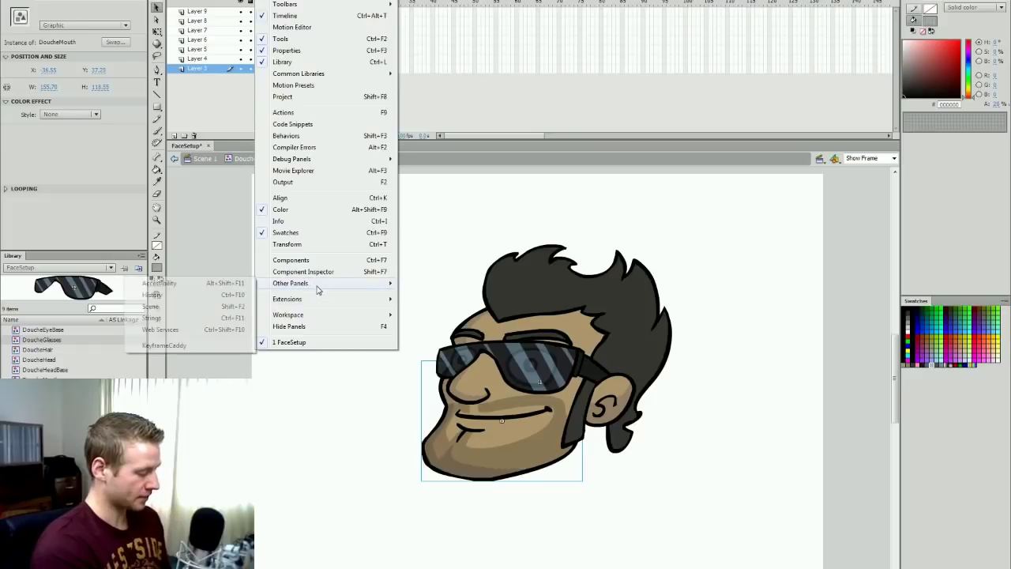
left_click(163, 345)
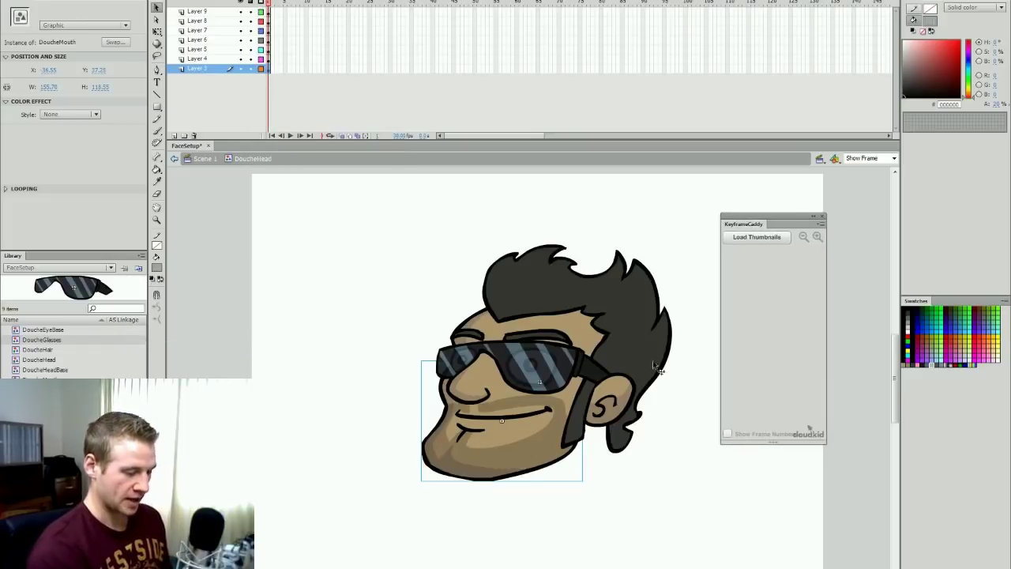
left_click(757, 236)
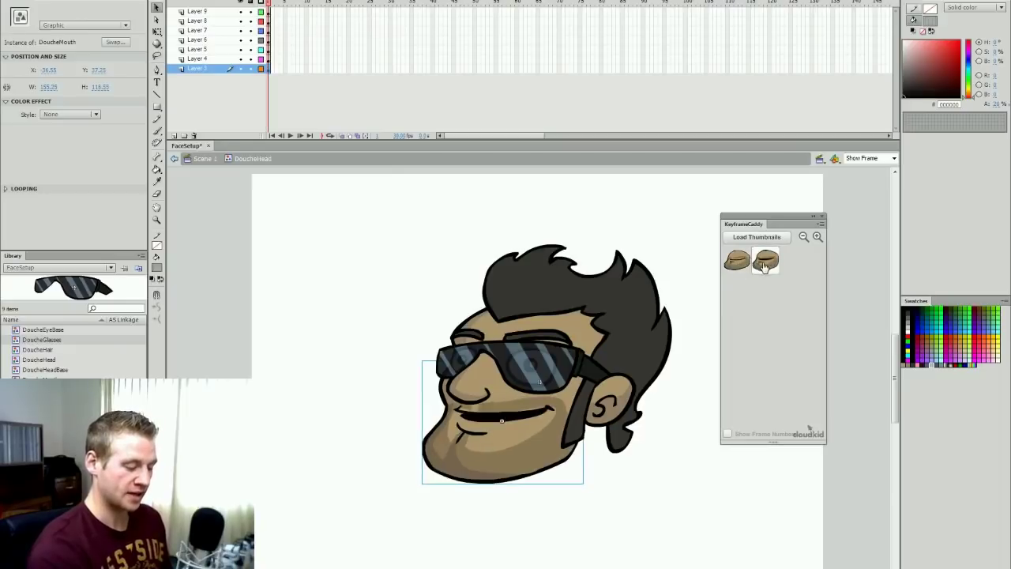
Step: Switch the DoucheMouth instance between its closed and open shapes with the KeyframeCaddy thumbnails, ending on the open mouth
left_click(763, 266)
left_click(745, 266)
left_click(765, 266)
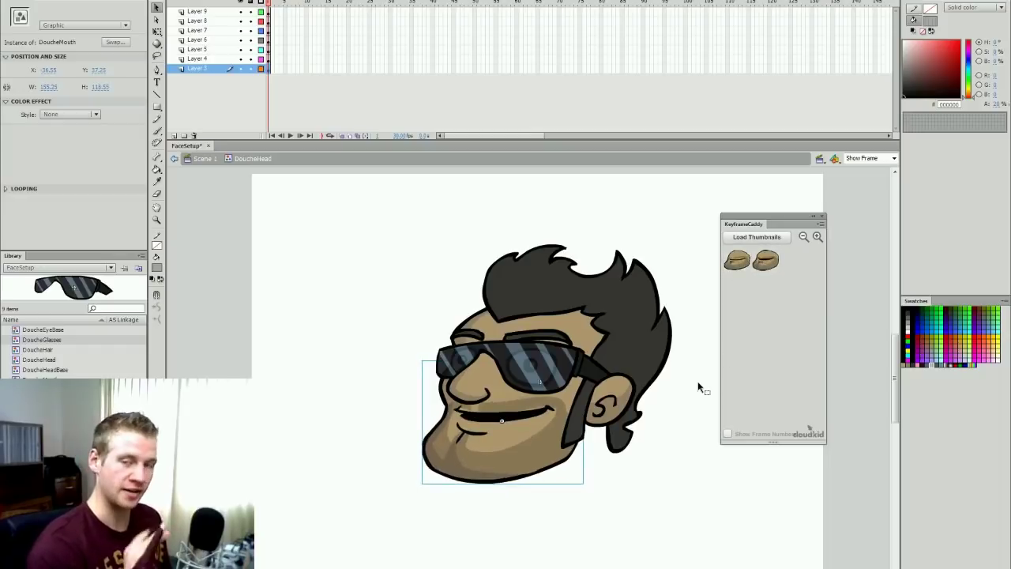
left_click(744, 266)
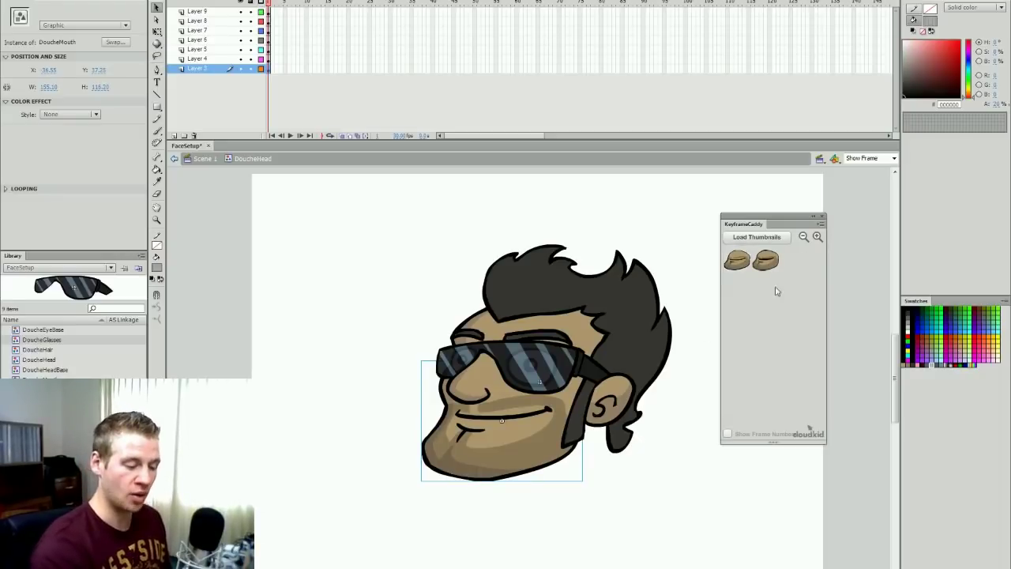
left_click(765, 260)
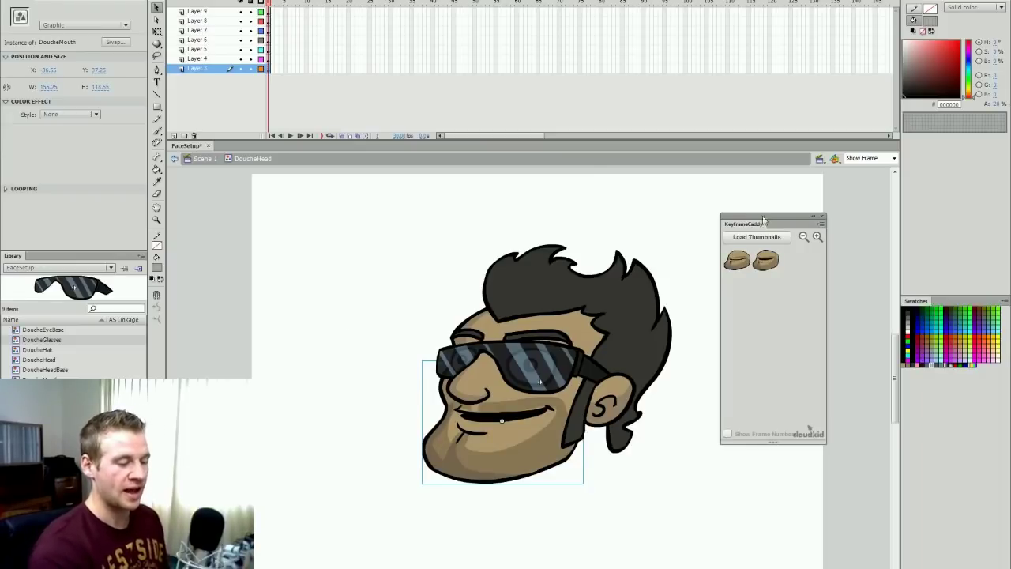
Step: Dock the KeyframeCaddy panel below Swatches and hide the sunglasses on Layer 9
left_click_drag(746, 226, 938, 528)
left_click_drag(953, 396, 956, 327)
left_click(695, 399)
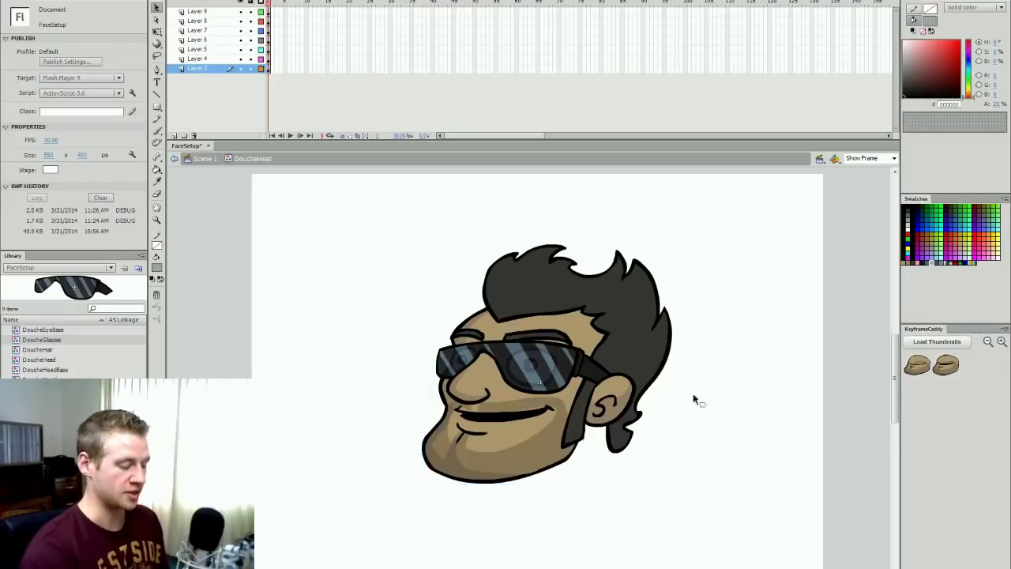
left_click(240, 12)
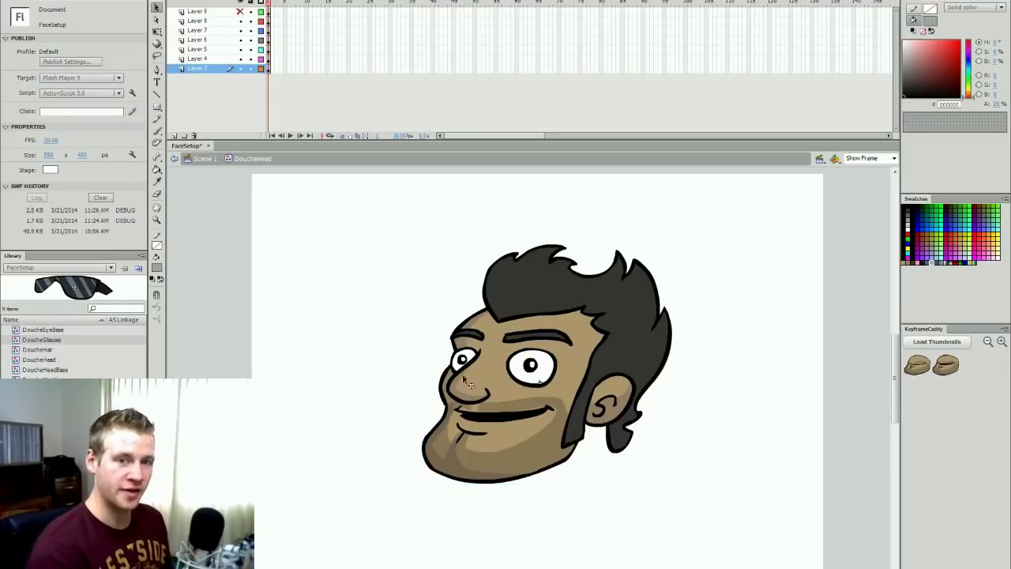
Step: Try moving the eyebrow piece and the eye piece separately, and undo both moves
left_click_drag(530, 339, 559, 307)
key("ctrl+z")
left_click_drag(532, 367, 555, 378)
key("ctrl+z")
key("ctrl+z")
left_click(728, 477)
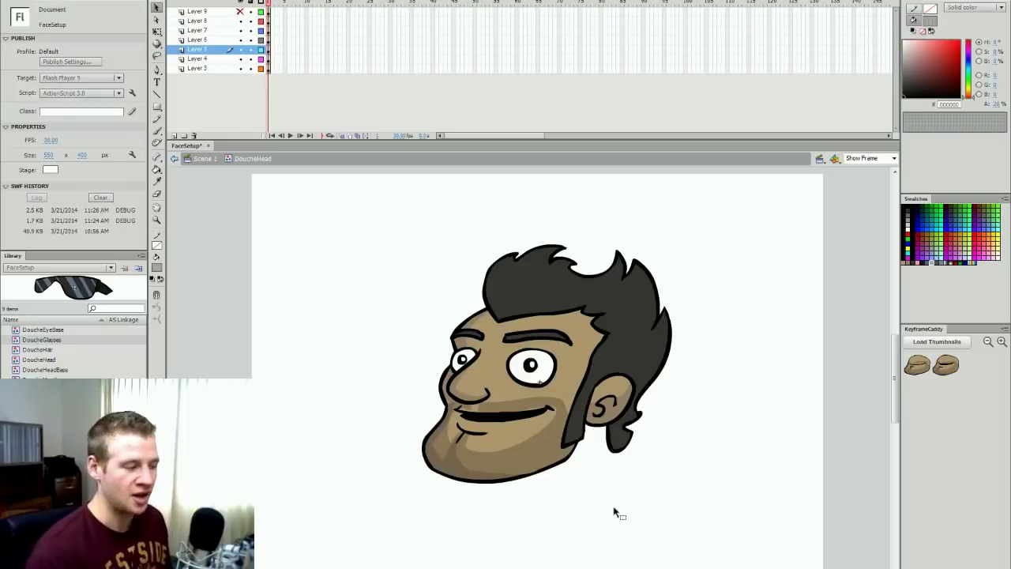
Step: Open the DoucheNose symbol and separate the nose from the eyebrows onto a locked Layer 2 displayed as outlines
left_click(537, 348)
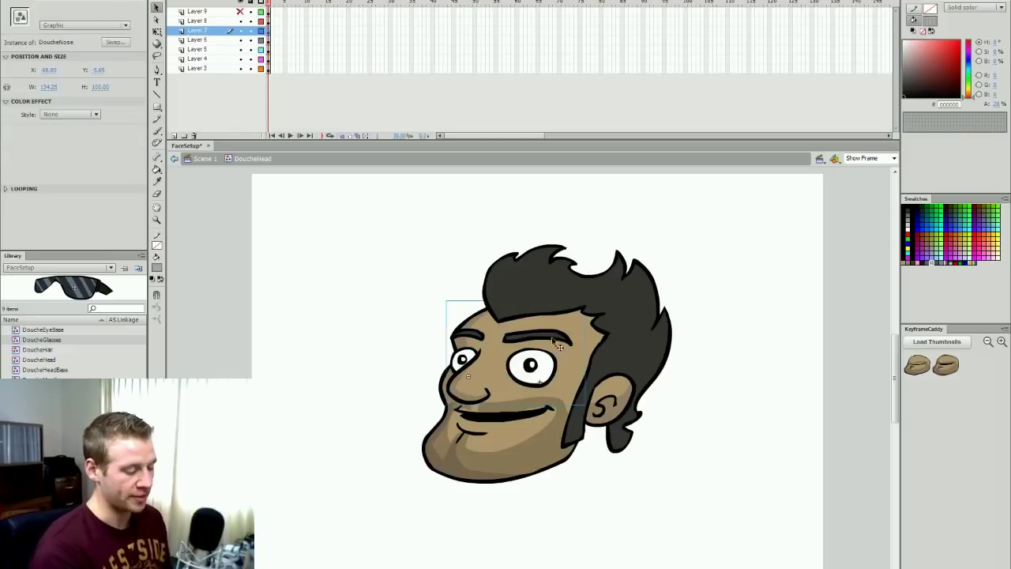
double_click(558, 345)
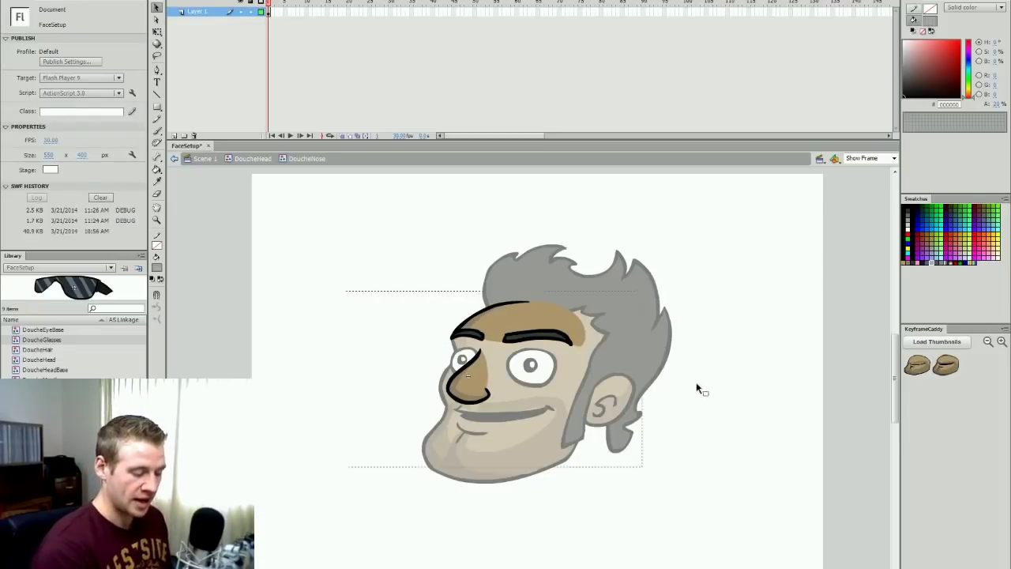
double_click(698, 388)
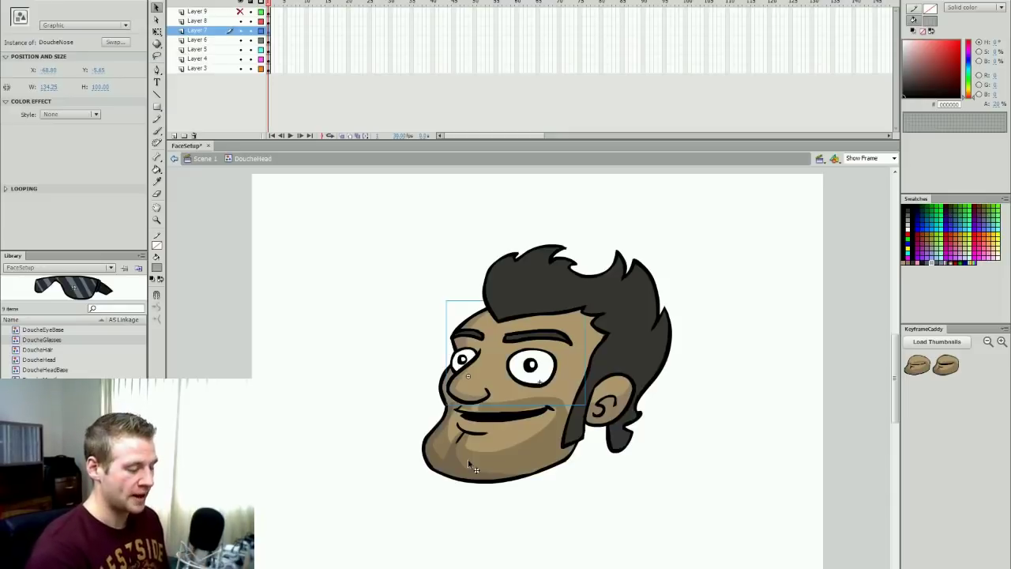
double_click(555, 340)
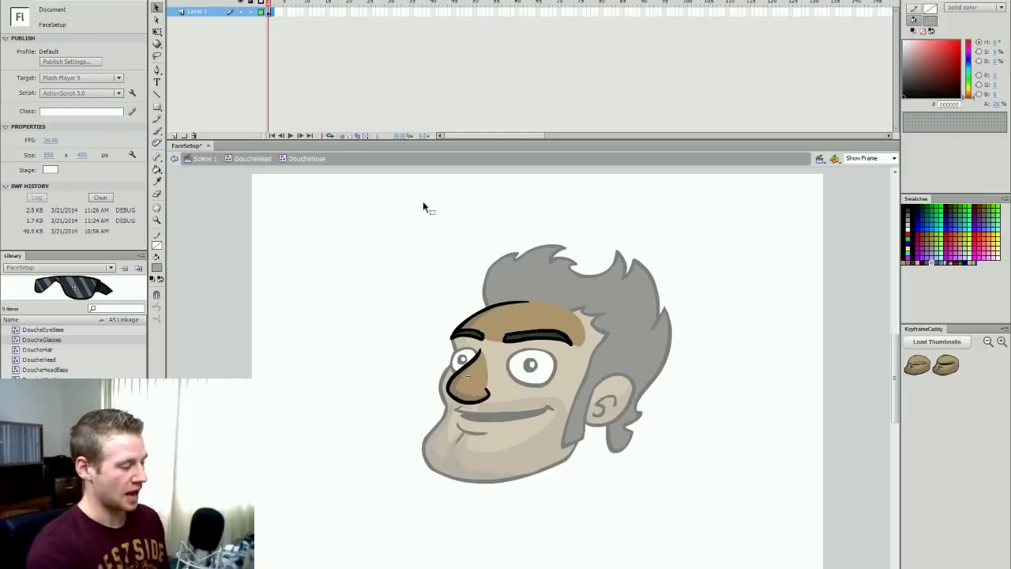
key("F7")
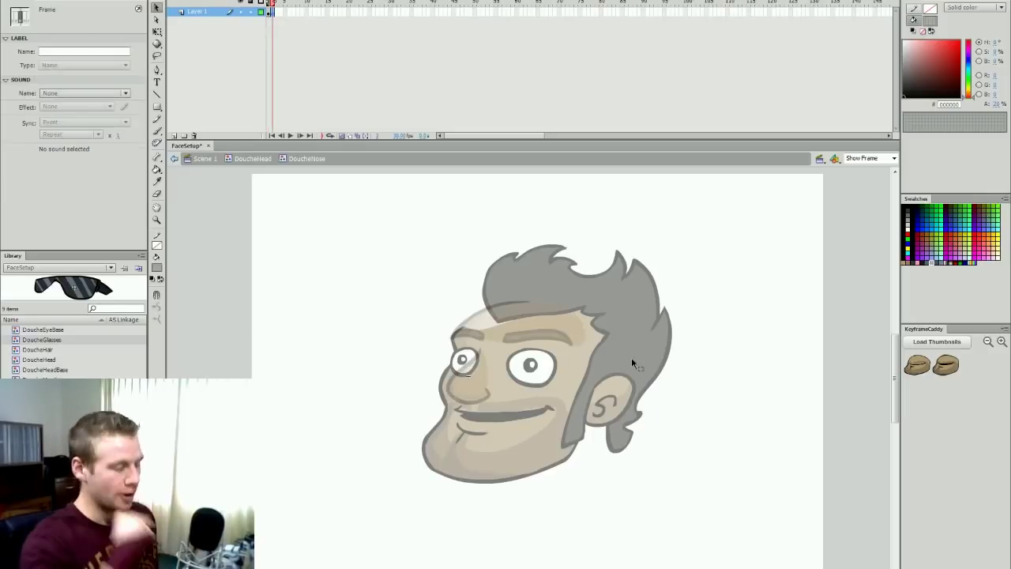
key("comma")
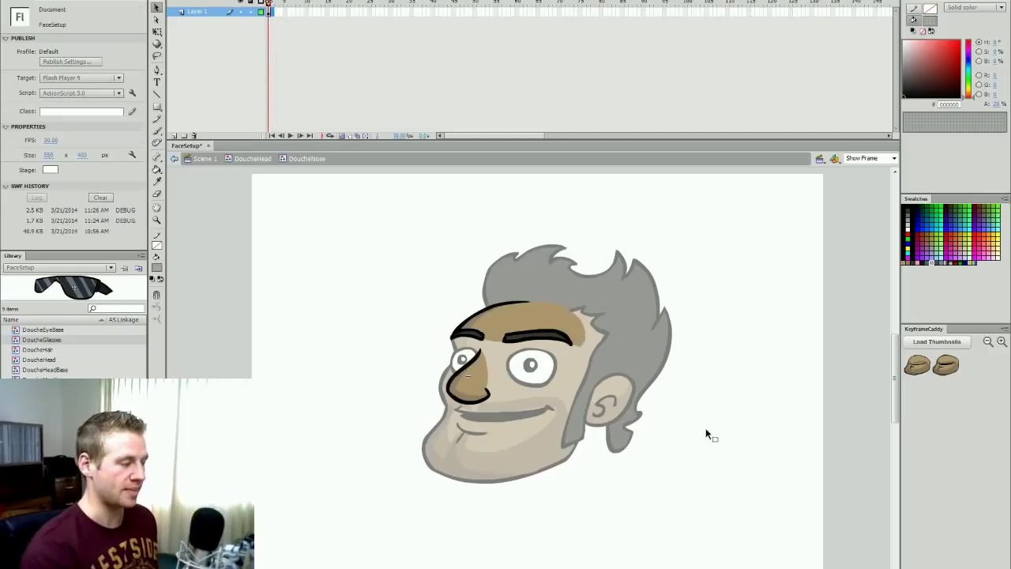
key("q")
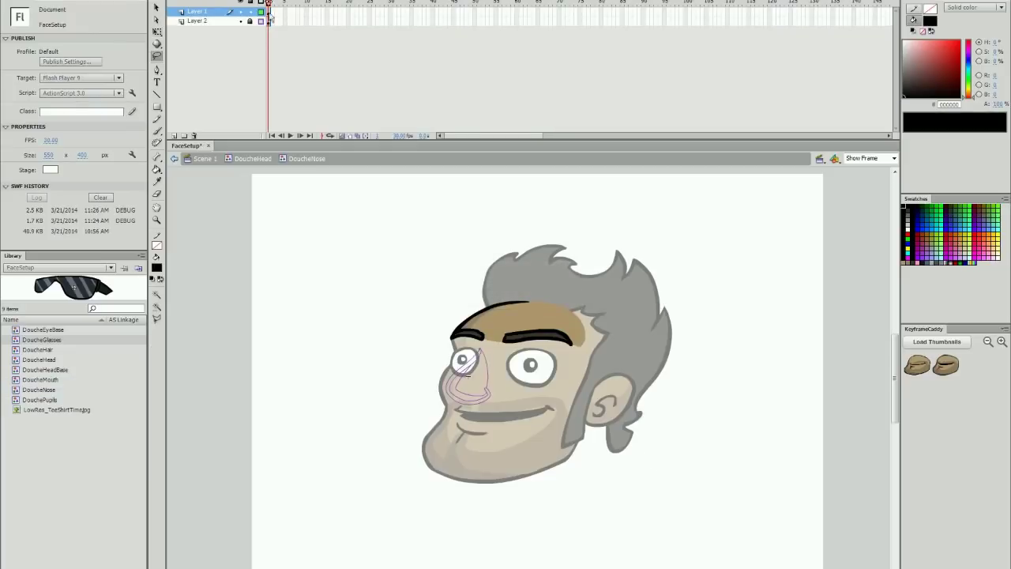
Step: Insert a blank keyframe at frame 2 of Layer 1 and paint a new pair of eyebrow outlines in black
key("F7")
key("b")
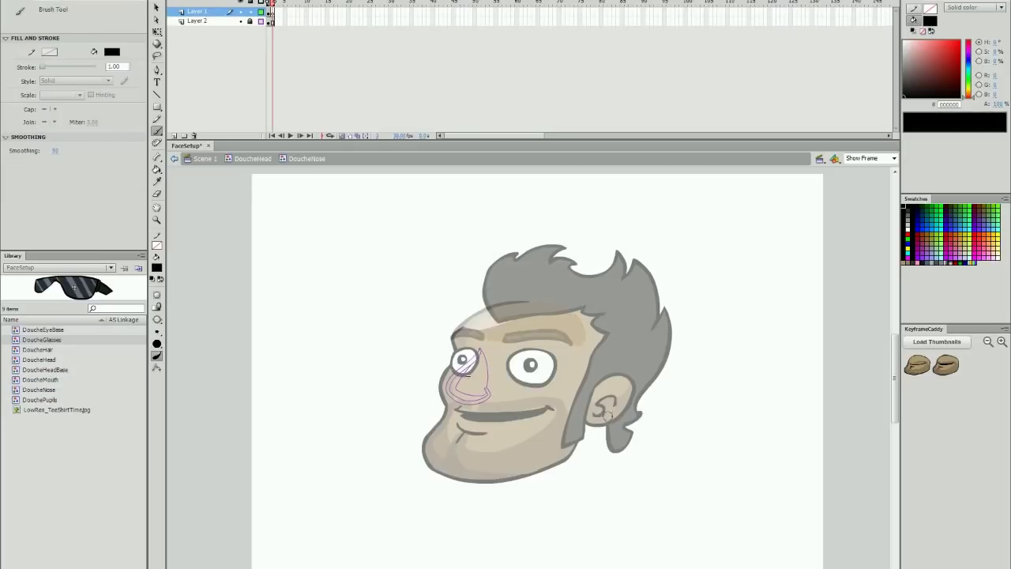
left_click_drag(503, 335, 572, 344)
left_click_drag(504, 336, 573, 346)
key("ctrl+z")
Step: Paint another eyebrow pair on a blank keyframe at frame 3, redoing the brow over the nearer eye
key("F7")
left_click_drag(453, 337, 481, 331)
mouse_move(453, 335)
left_mouse_down()
mouse_move(536, 328)
mouse_move(572, 345)
left_mouse_up()
left_click_drag(504, 336, 573, 345)
key("ctrl+z")
key("ctrl+z")
mouse_move(504, 336)
left_mouse_down()
mouse_move(557, 332)
mouse_move(573, 345)
left_mouse_up()
left_click_drag(505, 337, 573, 345)
Step: Paint a pair of raised, arched eyebrow outlines on a blank keyframe at frame 4
key("F7")
left_click_drag(452, 337, 484, 335)
left_click_drag(557, 335, 571, 346)
key("ctrl+z")
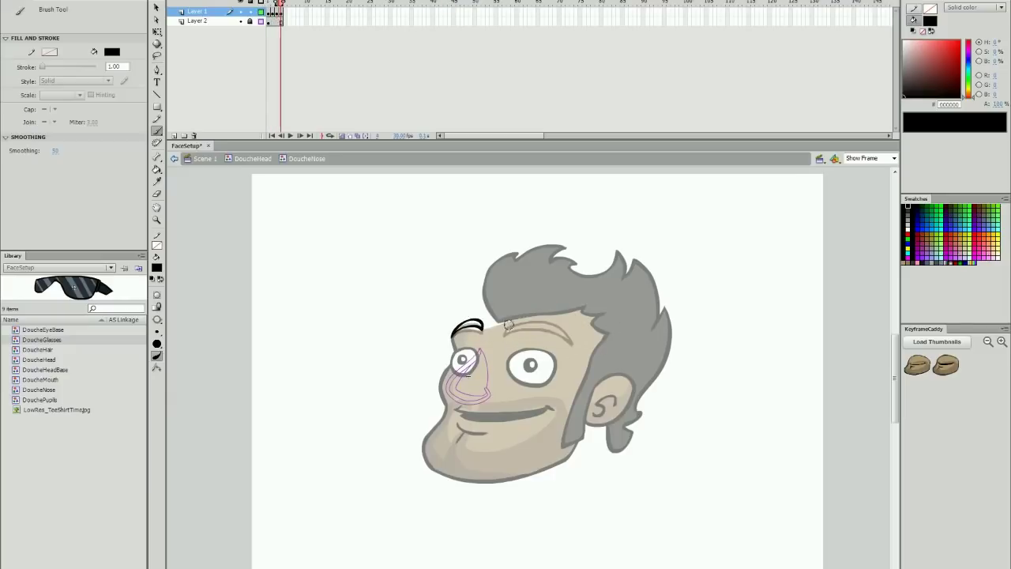
left_click_drag(505, 328, 573, 347)
Step: Add blank keyframes at frames 5 and 6 and paint eyebrow outlines with raised inner ends over the eyes
key("comma")
key("F7")
mouse_move(454, 337)
left_mouse_down()
mouse_move(482, 331)
mouse_move(573, 349)
mouse_move(480, 332)
left_mouse_up()
key("F7")
left_click_drag(507, 328, 572, 349)
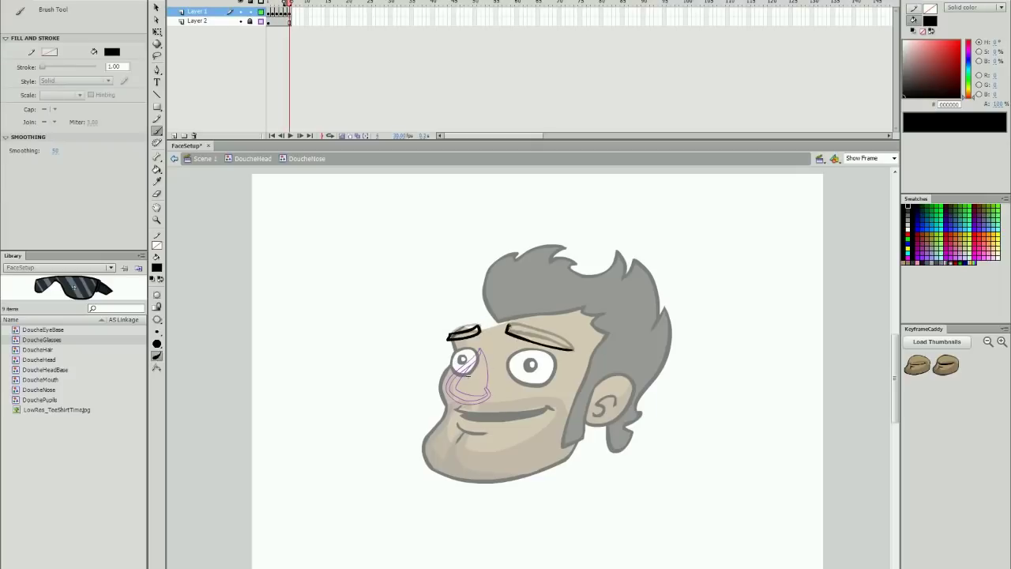
Step: Paint eyebrow outlines on a blank keyframe at frame 7, with the nearer brow sloping down toward the ear
key("e")
key("b")
key("F7")
left_click_drag(448, 340, 480, 332)
left_click_drag(507, 329, 567, 355)
key("e")
key("ctrl+z")
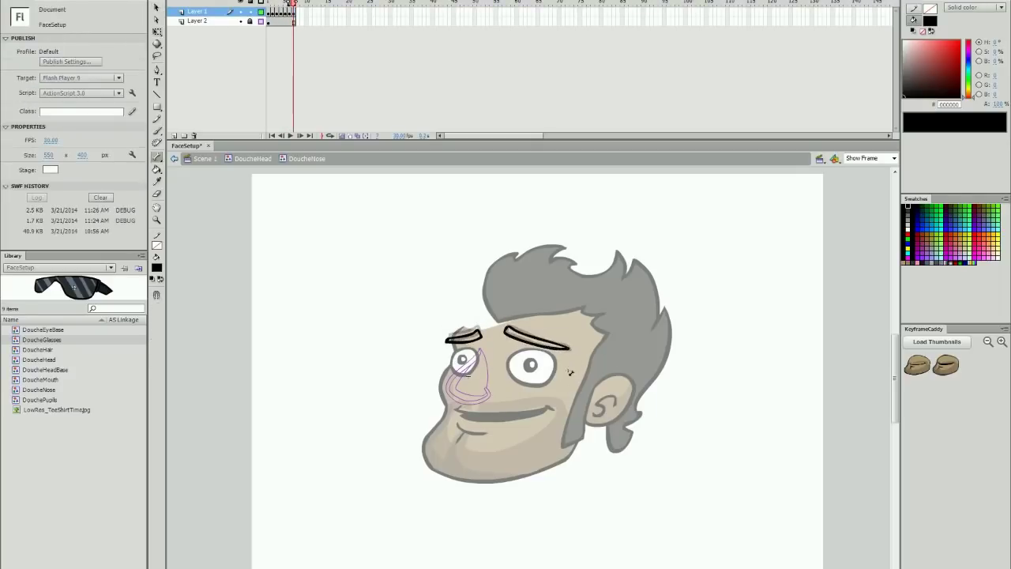
Step: Add blank keyframes at frames 8 and 9 and paint an eyebrow pair on each
key("b")
key("e")
key("b")
key("F7")
left_click_drag(448, 341, 567, 349)
key("F7")
left_click_drag(447, 340, 568, 346)
Step: Add blank keyframes at frames 10 to 13 and paint eyebrow variations with lowered inner ends and an arched nearer brow
key("F7")
key("F7")
left_click_drag(498, 347, 569, 348)
key("e")
key("F7")
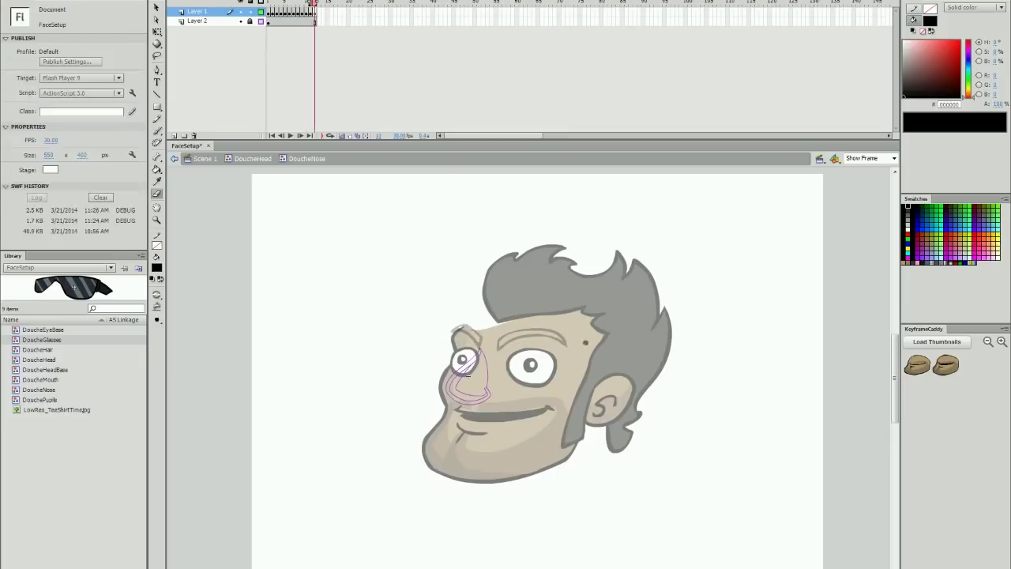
key("b")
left_click_drag(449, 338, 568, 347)
key("F7")
left_click_drag(449, 339, 481, 340)
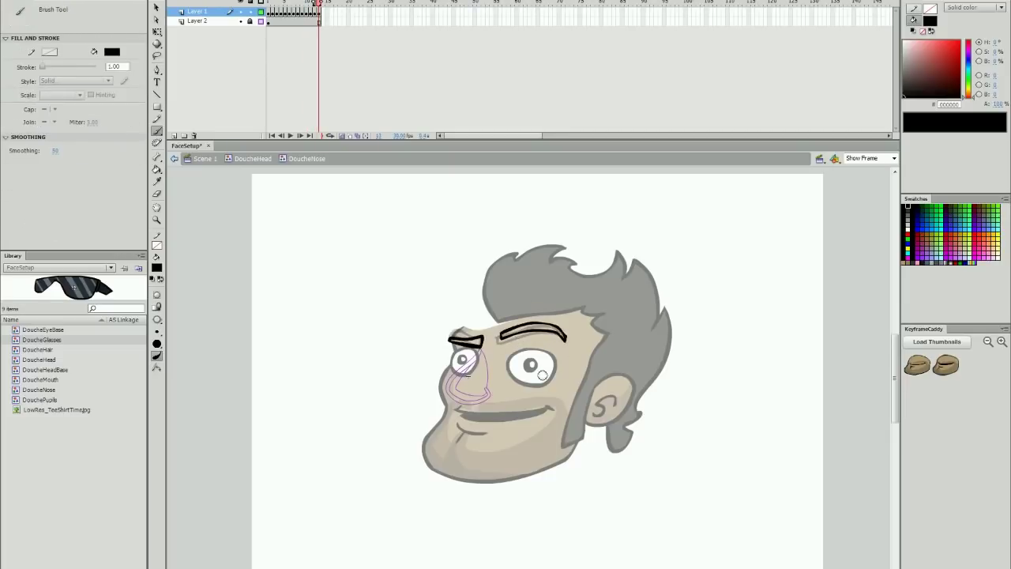
Step: Sample dark gray 393534 and fill the painted eyebrow outlines with it across the DoucheNose keyframes
key("Return")
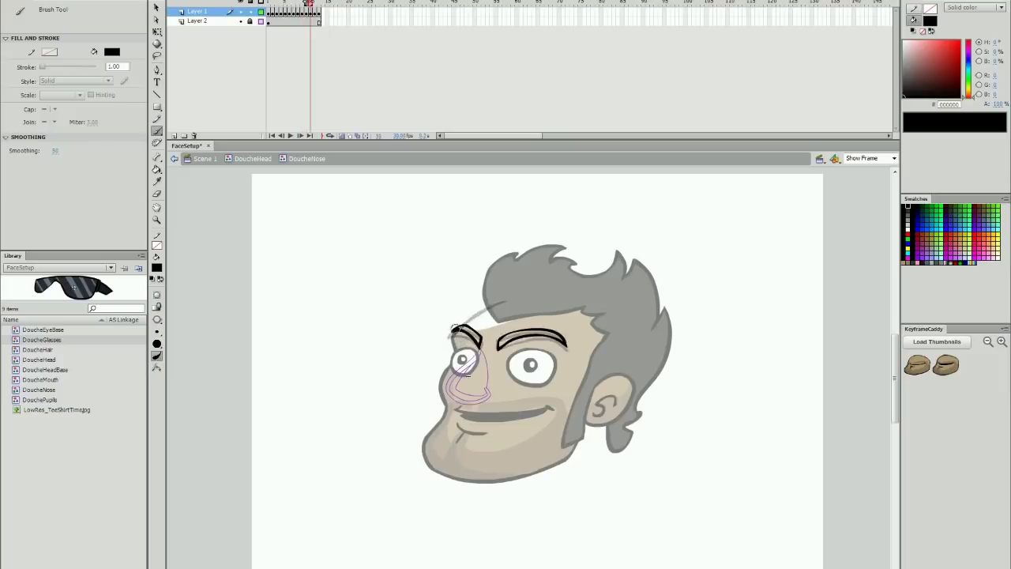
key("i")
left_click(473, 338)
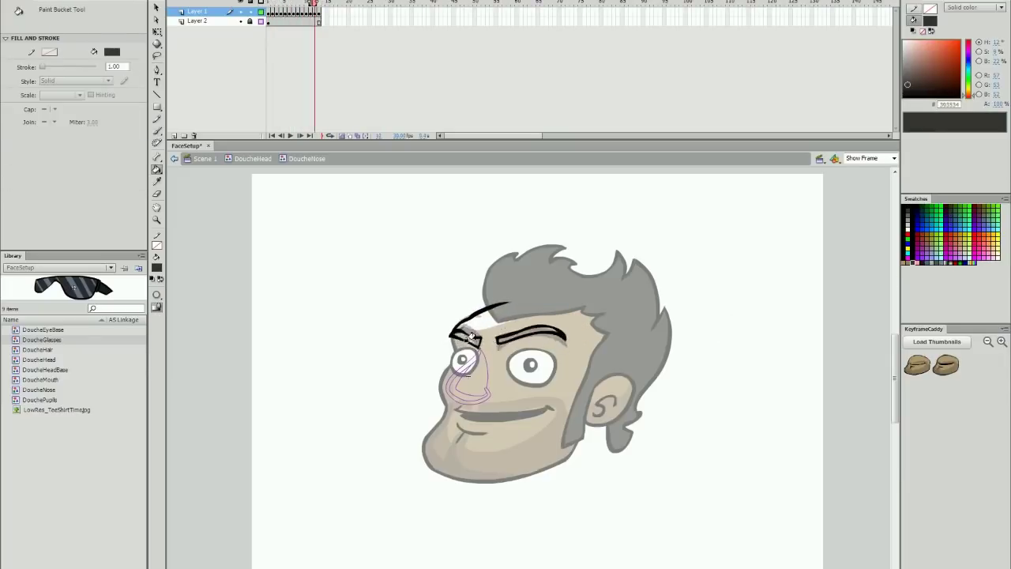
Step: Sample the darker skin tone 957E65 and add forehead shading around the brows across the eyebrow keyframes
key("i")
left_click(478, 306)
key("b")
key("period")
key("period")
key("period")
key("k")
key("b")
key("k")
left_click(459, 327)
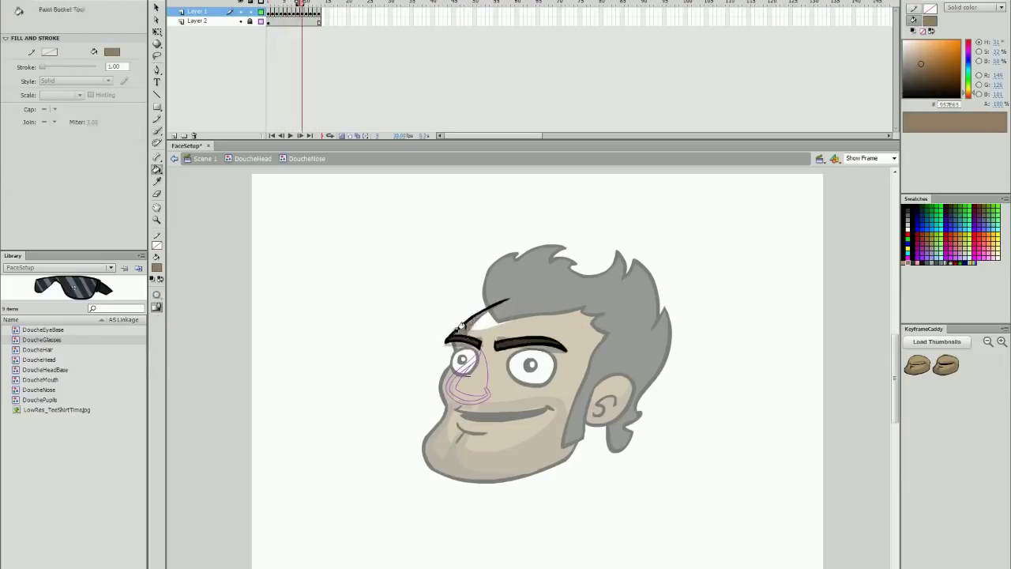
key("b")
key("period")
key("period")
key("period")
key("period")
key("k")
left_click(485, 322)
Step: Fill the forehead on the eyebrow keyframes with tan AF976F and preview the frames with the nose layer shown in full color
key("i")
key("k")
key("b")
key("period")
key("period")
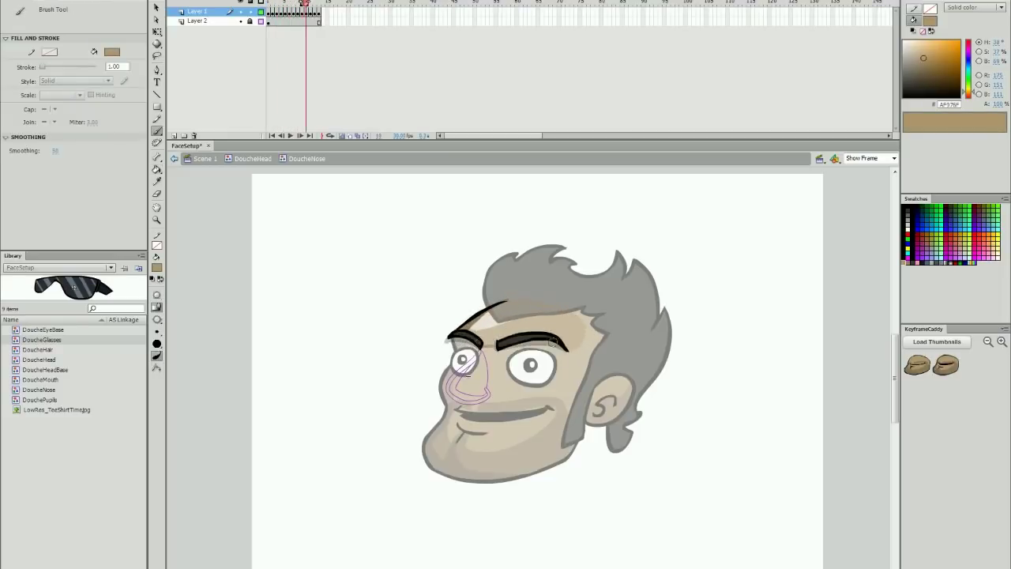
key("k")
left_click(484, 320)
key("period")
key("b")
key("period")
key("period")
left_click(261, 22)
key("Return")
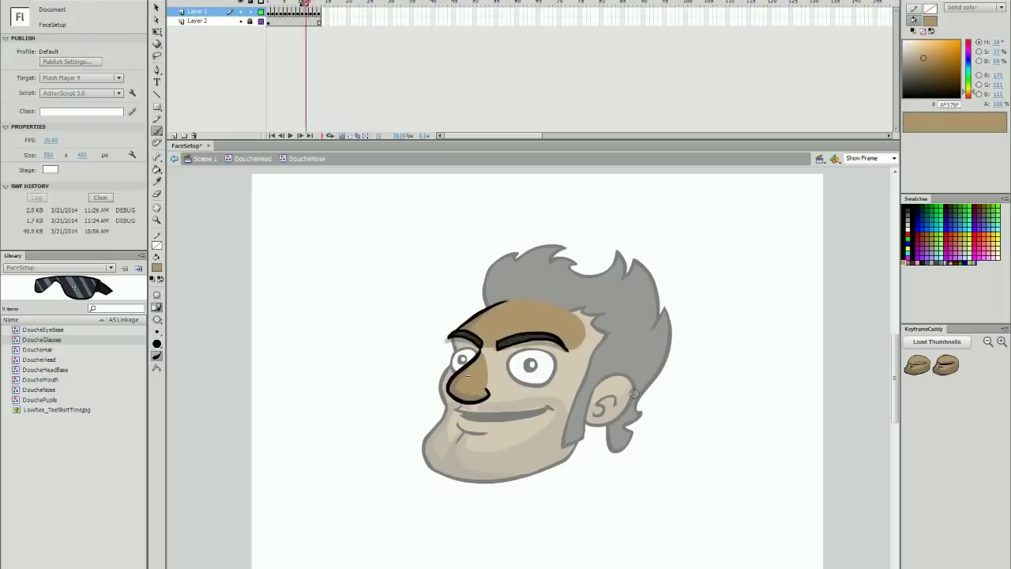
Step: Open the DoucheEyeBase symbol for editing and paint progressively lower upper-eyelid lines on blank keyframes at frames 2 to 4
key("v")
double_click(665, 416)
double_click(531, 365)
key("F7")
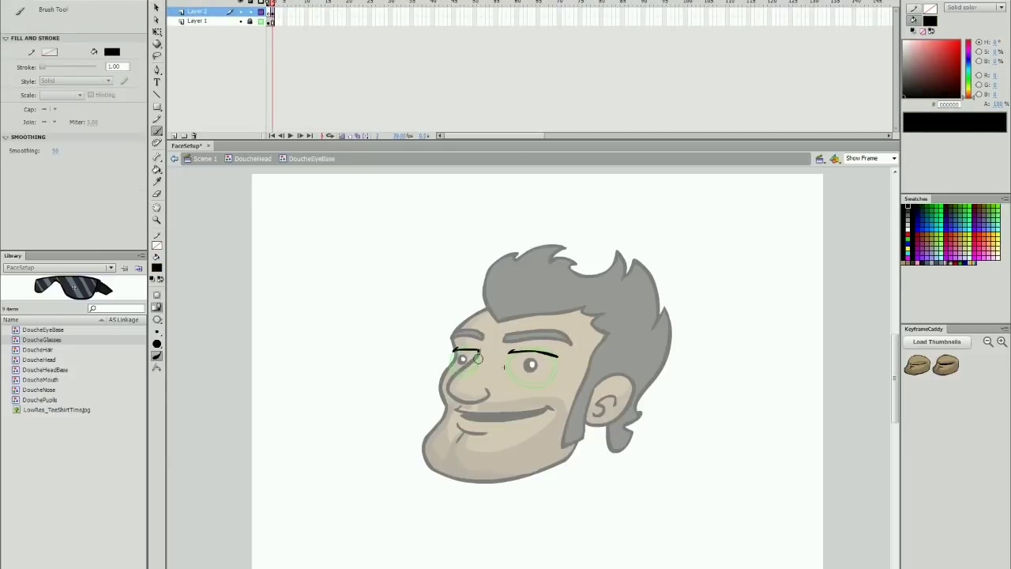
left_click_drag(452, 353, 561, 363)
key("v")
key("b")
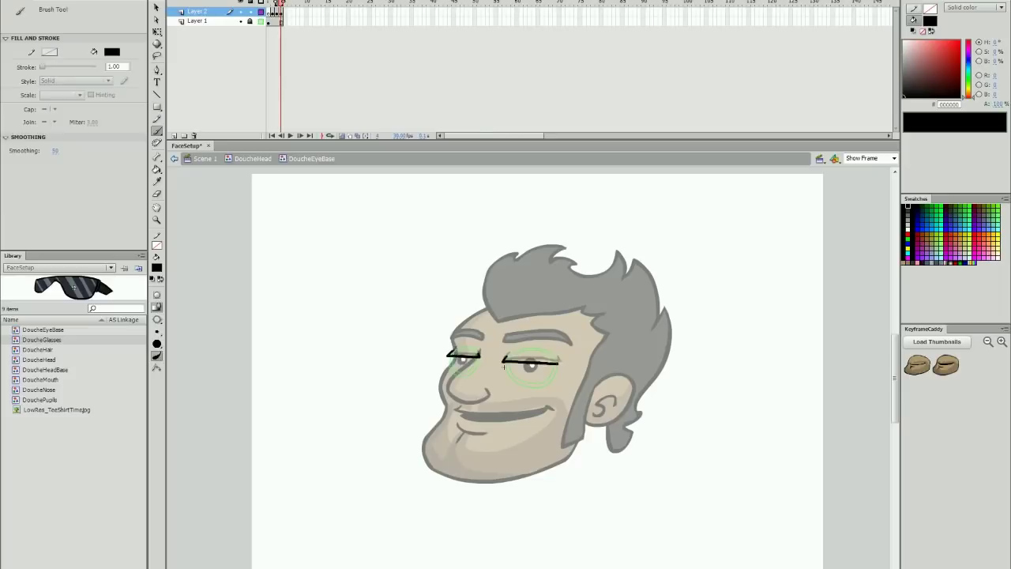
Step: Add blank keyframes at frames 5 to 7 and paint lower-eyelid lines across both eyes, each pair higher than the last
key("F7")
left_click_drag(449, 372, 556, 382)
key("F7")
left_click_drag(448, 366, 559, 374)
key("F7")
left_click_drag(447, 361, 480, 364)
left_click_drag(447, 362, 452, 375)
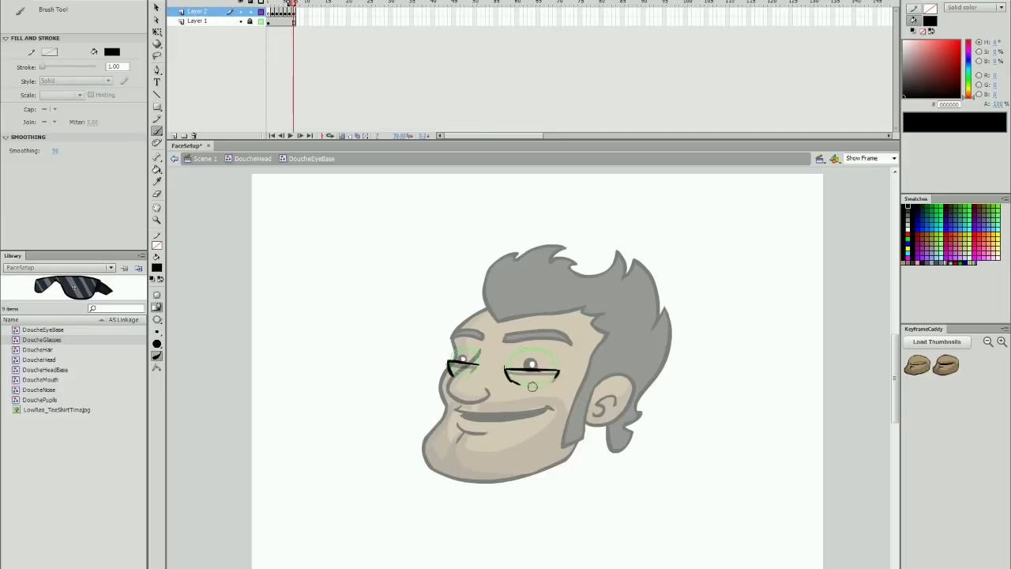
Step: Fill the upper eyelids of both eyes on frames 2 to 4 with tan AF976F
left_click(272, 13)
left_click(905, 263)
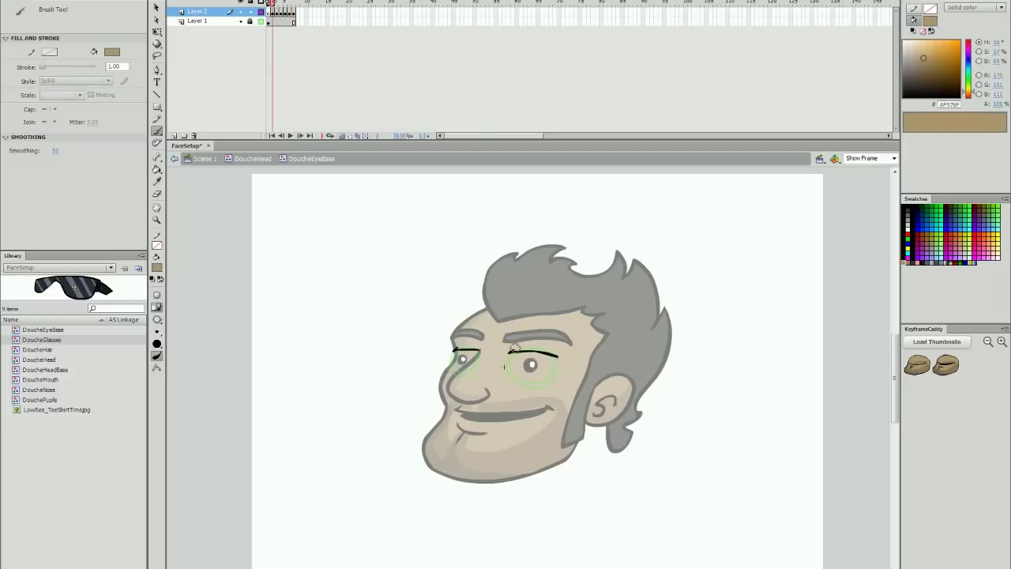
key("k")
left_click(530, 353)
key("period")
key("b")
left_click(904, 263)
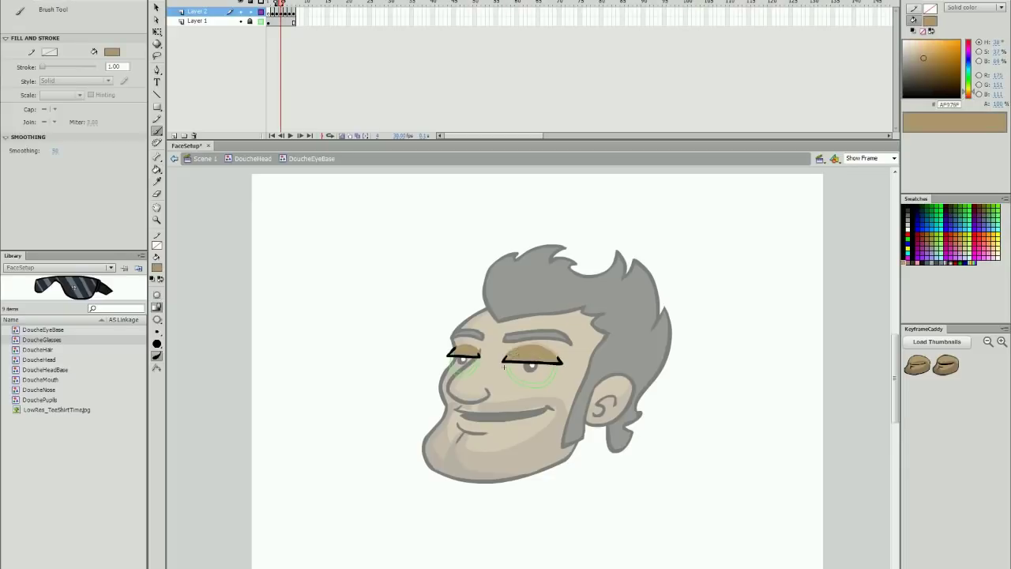
Step: Fill the lower eyelids beneath the lid lines from frame 5 onward with the same tan
key("period")
left_click_drag(511, 382, 555, 383)
key("k")
left_click(532, 385)
key("period")
left_click(533, 382)
Step: Add a third layer above the eyelid layer and extend the eye base layer to frame 11
left_click(174, 136)
left_click_drag(285, 22, 294, 23)
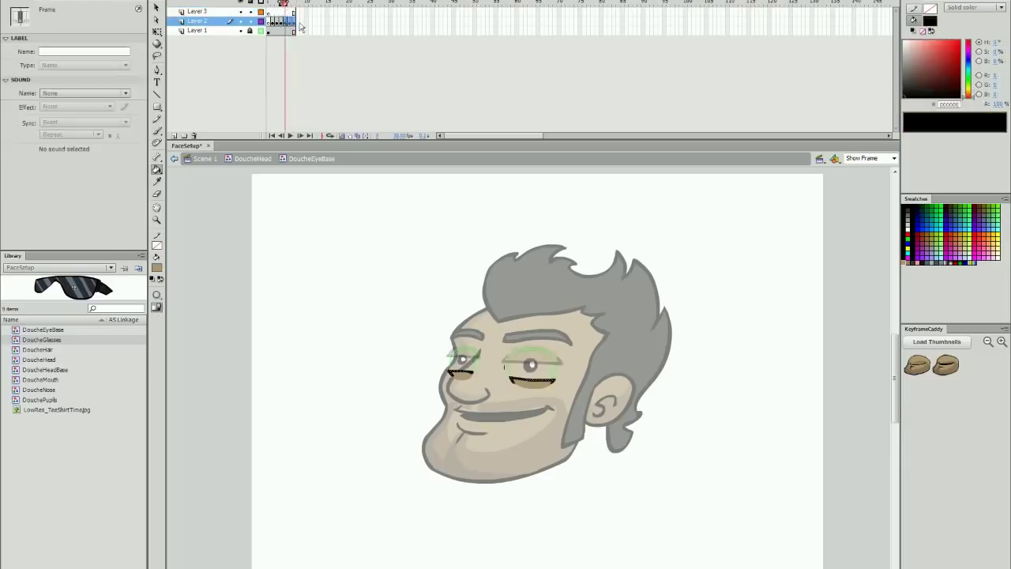
left_click(310, 32)
key("F5")
left_click(311, 22)
Step: Paint black lid lines over both eyes at frame 11 and cover the upper and lower lids with tan
key("b")
left_click(908, 206)
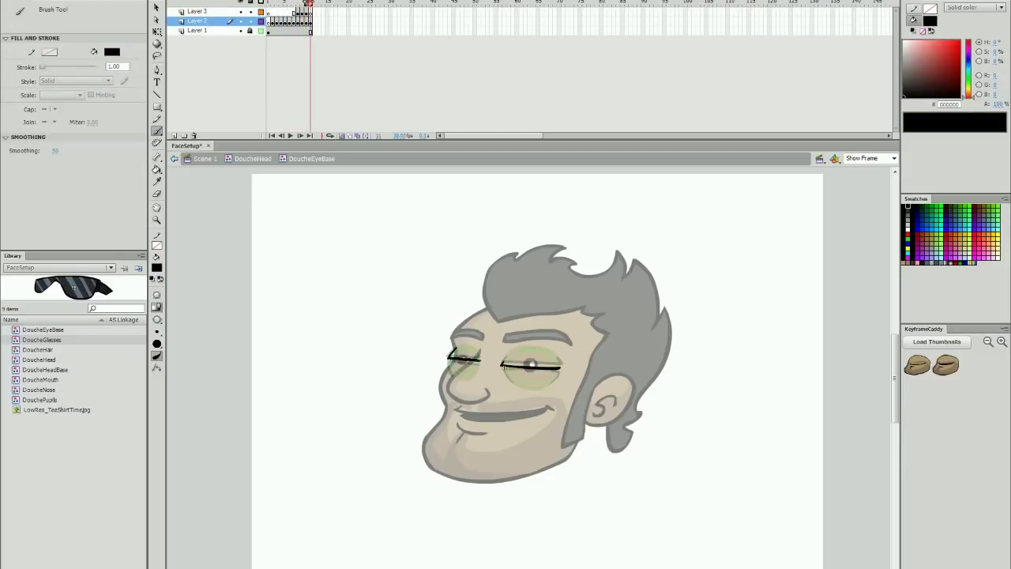
left_click(904, 263)
left_click_drag(537, 347, 559, 363)
left_click_drag(509, 381, 552, 383)
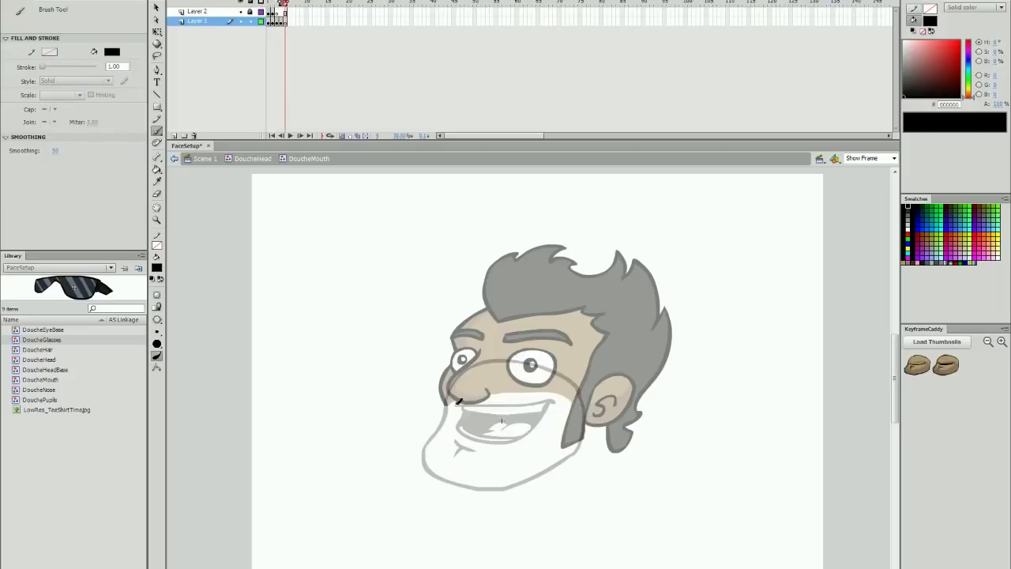
Step: Paint a wide open laughing mouth at frame 5 of DoucheMouth with a black interior, chin crease and jaw outline
key("k")
left_click(478, 426)
mouse_move(505, 433)
left_mouse_down()
mouse_move(480, 442)
mouse_move(478, 458)
left_mouse_up()
key("b")
mouse_move(448, 401)
left_mouse_down()
mouse_move(427, 458)
mouse_move(586, 415)
left_mouse_up()
left_click_drag(448, 402, 585, 415)
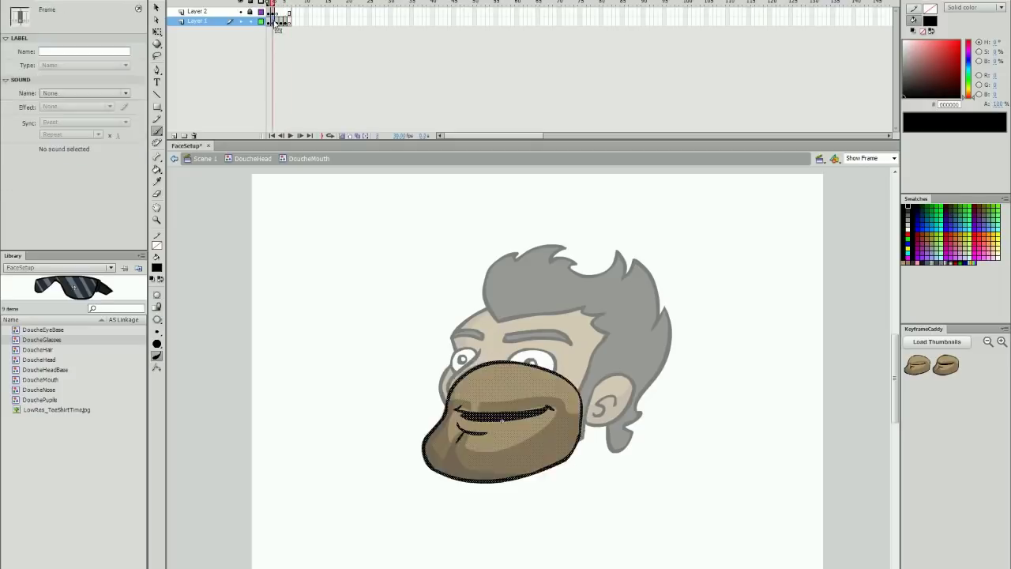
Step: Paint the jaw outline around the nearly closed smile
left_click_drag(424, 440, 566, 460)
left_click_drag(448, 401, 584, 426)
left_click_drag(584, 422, 562, 465)
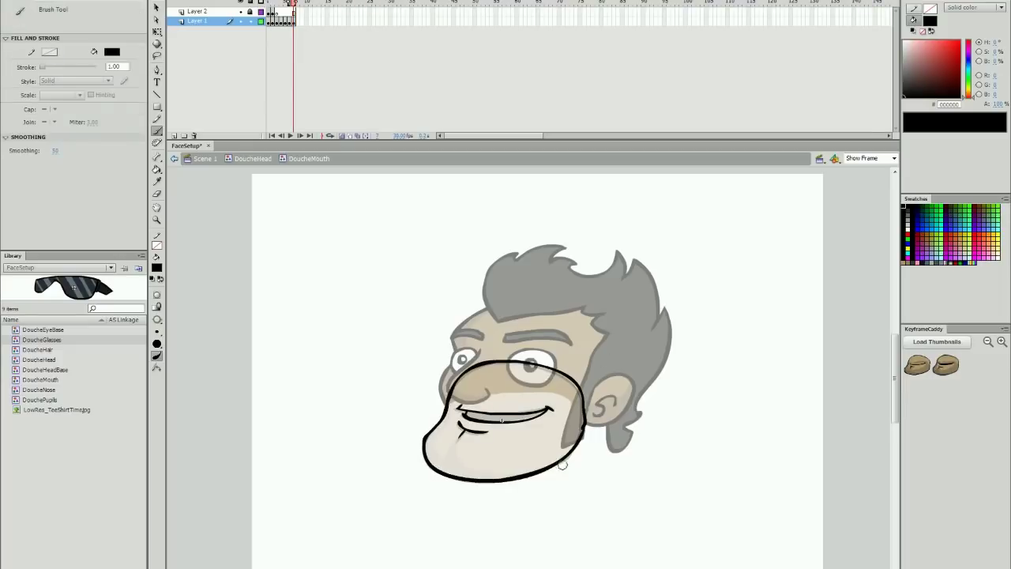
Step: Add a keyframe at frame 8, clear frame 7 and paint a narrow toothy grin with its jaw outline there
key("F6")
key("comma")
key("Delete")
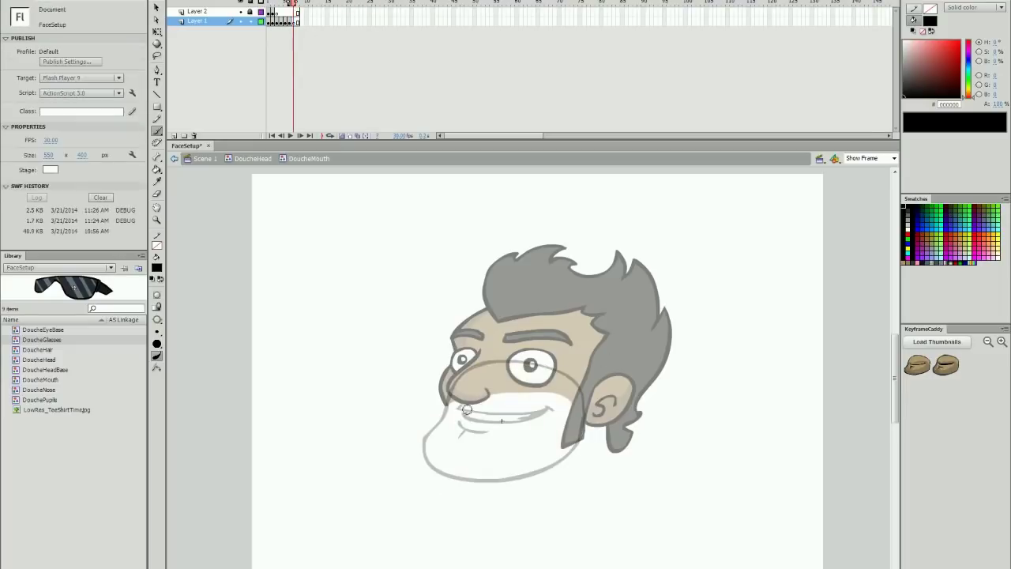
left_click_drag(456, 408, 551, 408)
mouse_move(458, 418)
left_mouse_down()
mouse_move(542, 416)
mouse_move(511, 430)
mouse_move(549, 409)
left_mouse_up()
left_click_drag(546, 409, 534, 424)
left_click_drag(539, 474, 585, 430)
left_click_drag(448, 401, 584, 431)
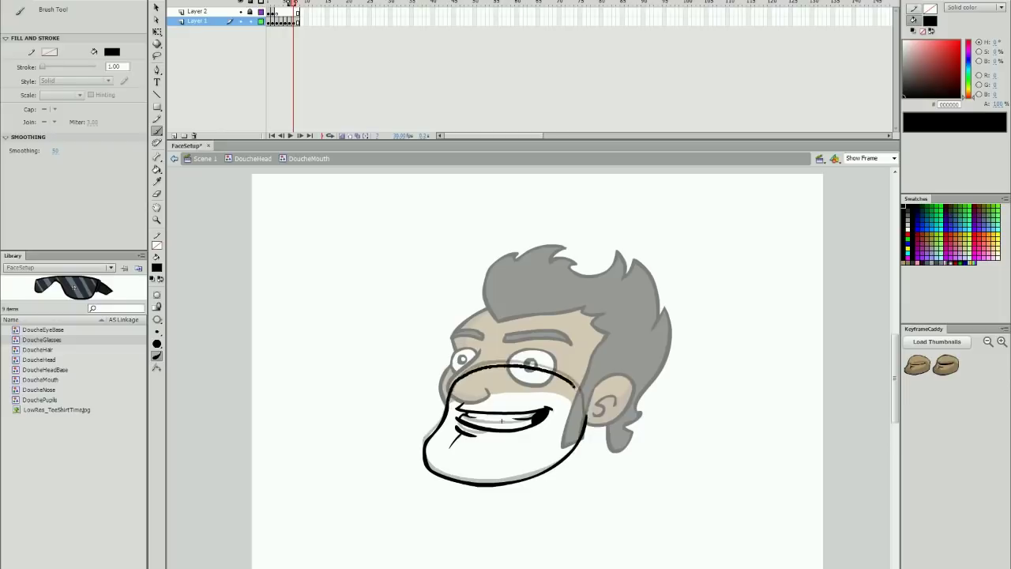
Step: Paint a taller toothy grin at frame 8 with a crease below the lip and a jaw outline
key("comma")
key("period")
key("q")
key("F7")
key("b")
left_click_drag(458, 407, 553, 405)
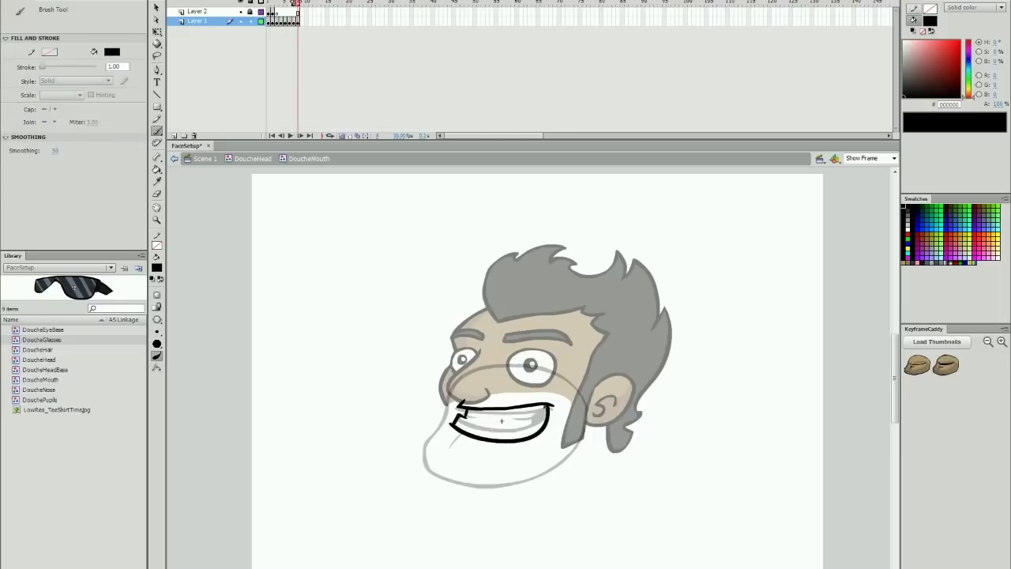
left_click_drag(449, 436, 476, 447)
left_click_drag(459, 440, 447, 453)
key("v")
key("b")
mouse_move(448, 401)
left_mouse_down()
mouse_move(431, 476)
mouse_move(583, 441)
left_mouse_up()
mouse_move(448, 402)
left_mouse_down()
mouse_move(585, 430)
mouse_move(456, 414)
left_mouse_up()
Step: Add a blank keyframe at frame 9 and paint a clenched-teeth mouth with a black corner and jaw outline
key("F7")
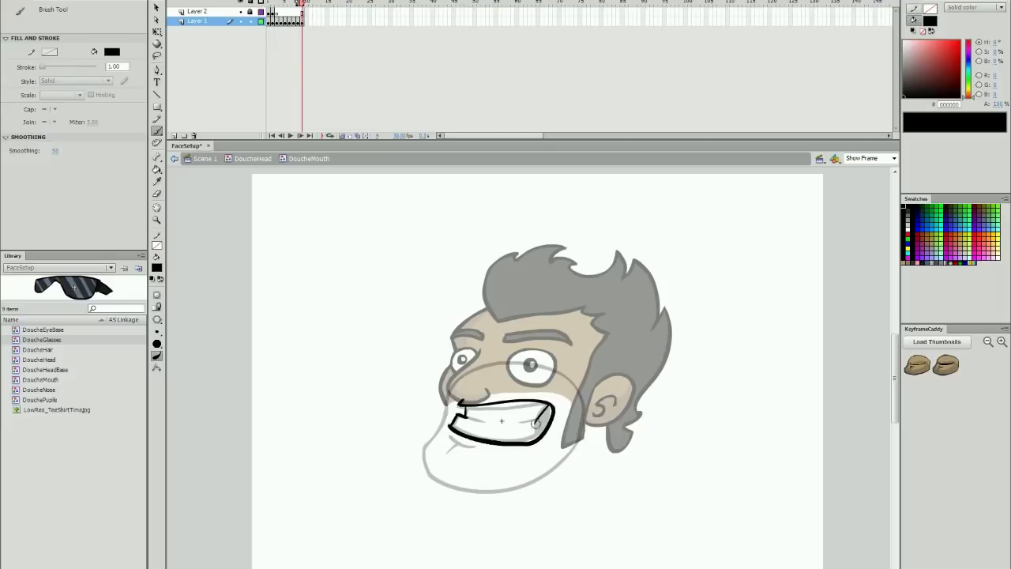
key("Return")
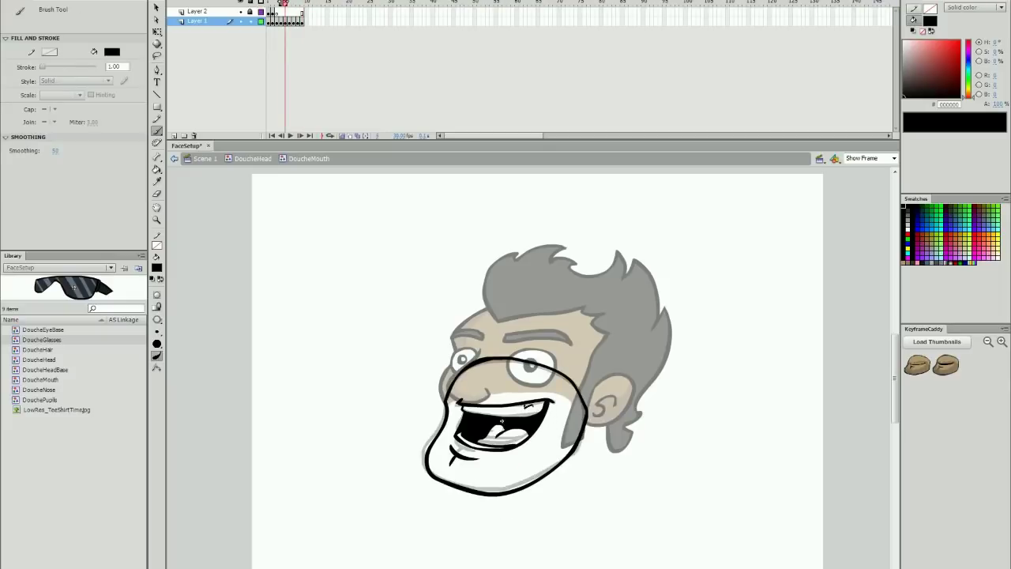
key("e")
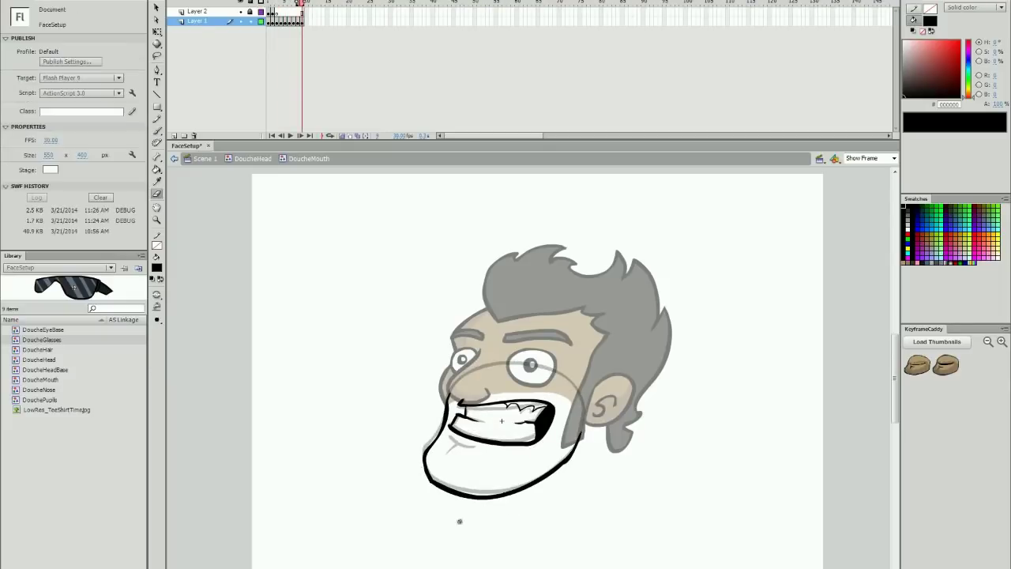
key("b")
Step: Copy the chin crease from frame 5 and paste it in place under the clenched-teeth mouth at frame 9
left_click_drag(302, 3, 303, 32)
key("q")
key("ctrl+shift+v")
key("comma")
key("comma")
key("ctrl+shift+v")
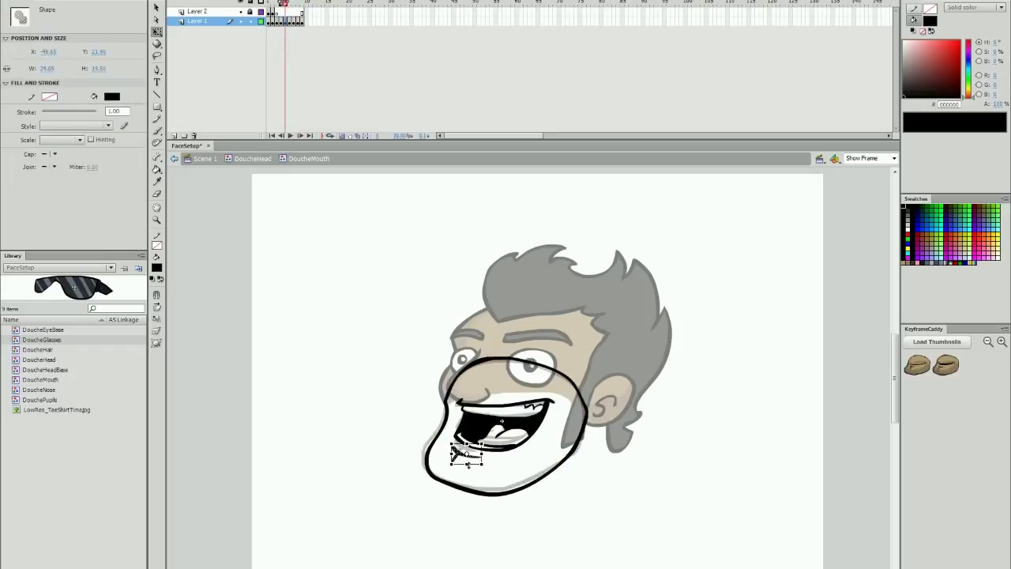
key("e")
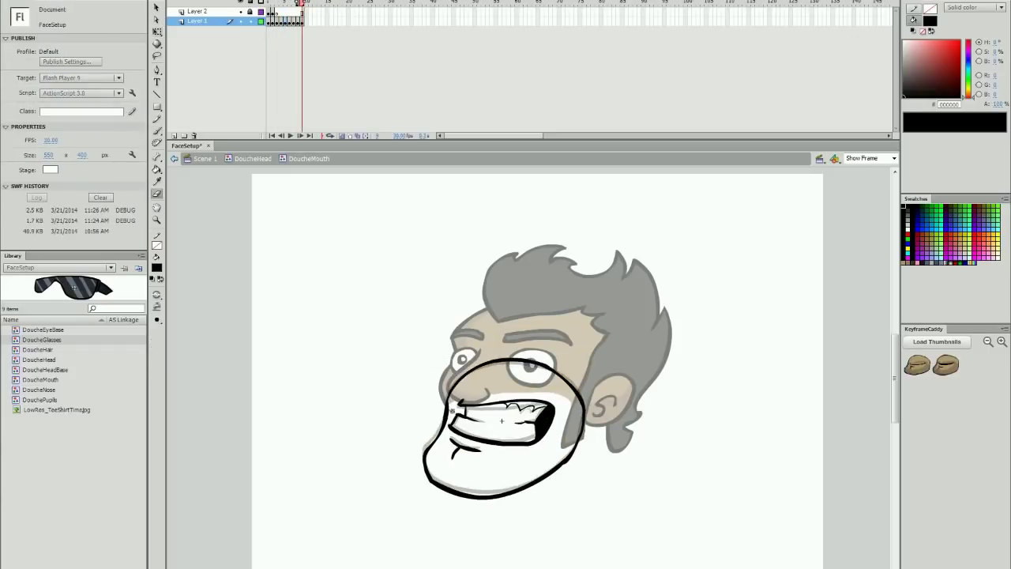
Step: Paint an open mouth at frame 11, fill its interior black and add the lowered jaw outline
key("b")
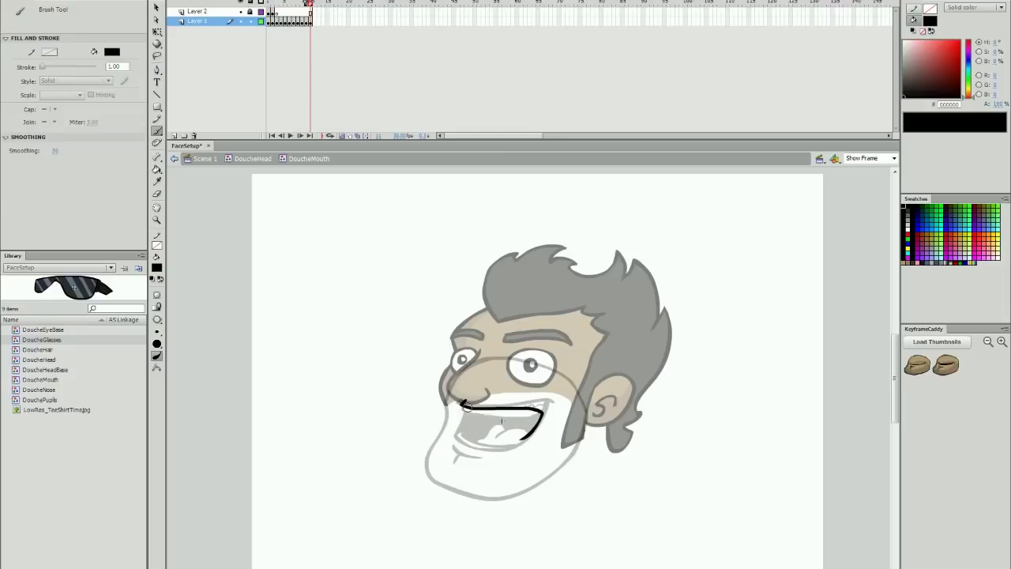
key("e")
key("b")
left_click_drag(481, 437, 525, 429)
key("k")
left_click(481, 423)
key("b")
mouse_move(449, 395)
left_mouse_down()
mouse_move(437, 484)
mouse_move(585, 407)
left_mouse_up()
Step: Add a blank keyframe at frame 12 and paint a narrower rounded open mouth, comparing it with the frame 11 drawing
key("F7")
left_click_drag(459, 405, 506, 447)
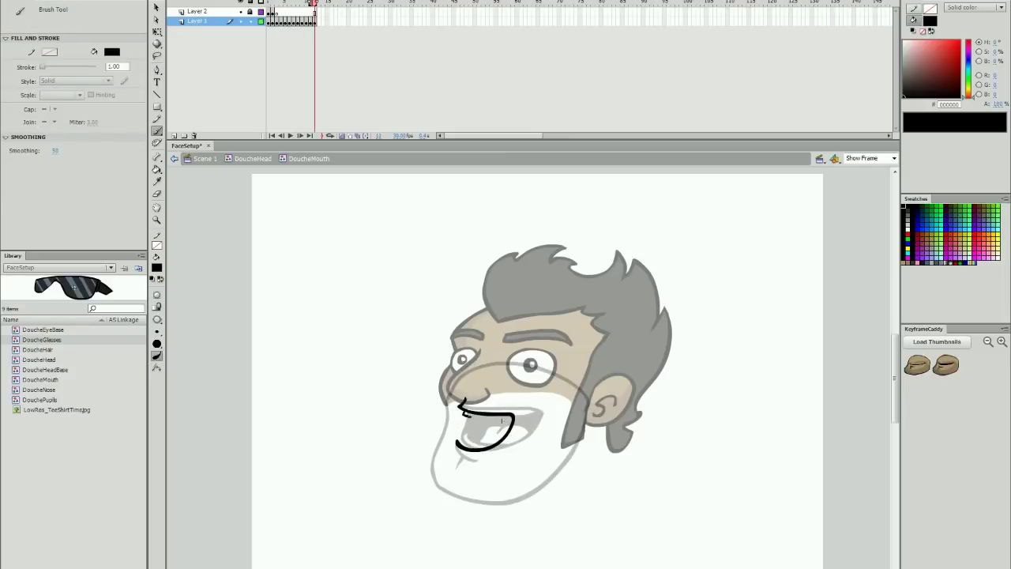
key("comma")
key("q")
mouse_move(540, 482)
left_mouse_down()
mouse_move(447, 394)
mouse_move(492, 420)
mouse_move(454, 439)
mouse_move(464, 456)
left_mouse_up()
left_click(683, 501)
key("period")
key("comma")
key("period")
Step: Add a blank keyframe at frame 13 and paint a small open mouth with a black interior and protruding jaw outline
key("b")
key("F7")
key("k")
left_click(473, 426)
key("b")
left_click_drag(446, 400, 423, 481)
Step: Add a blank keyframe at frame 14, paint the upper lip strokes under the nose and preview the mouth frames
key("F7")
left_click_drag(463, 401, 448, 407)
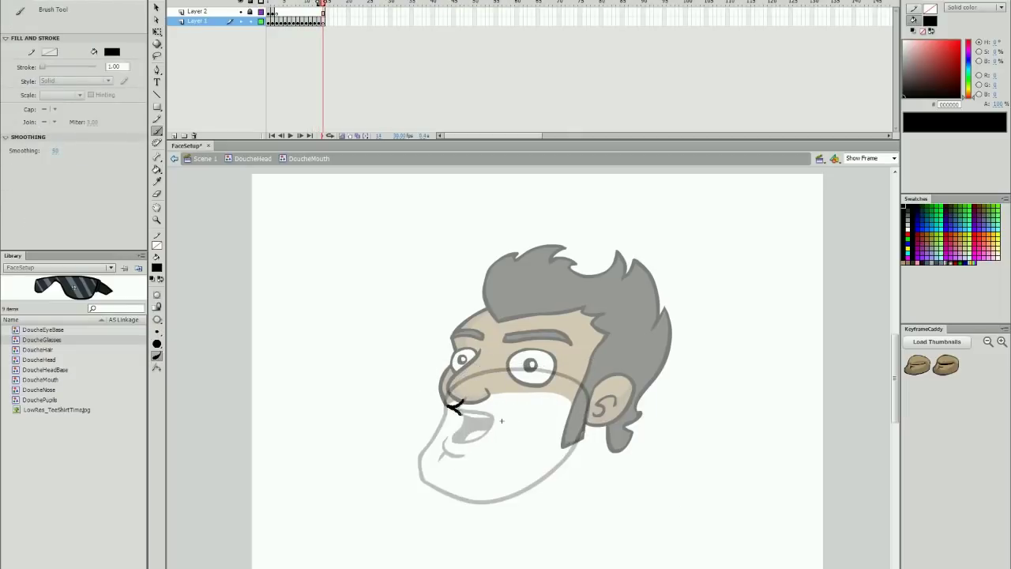
key("Return")
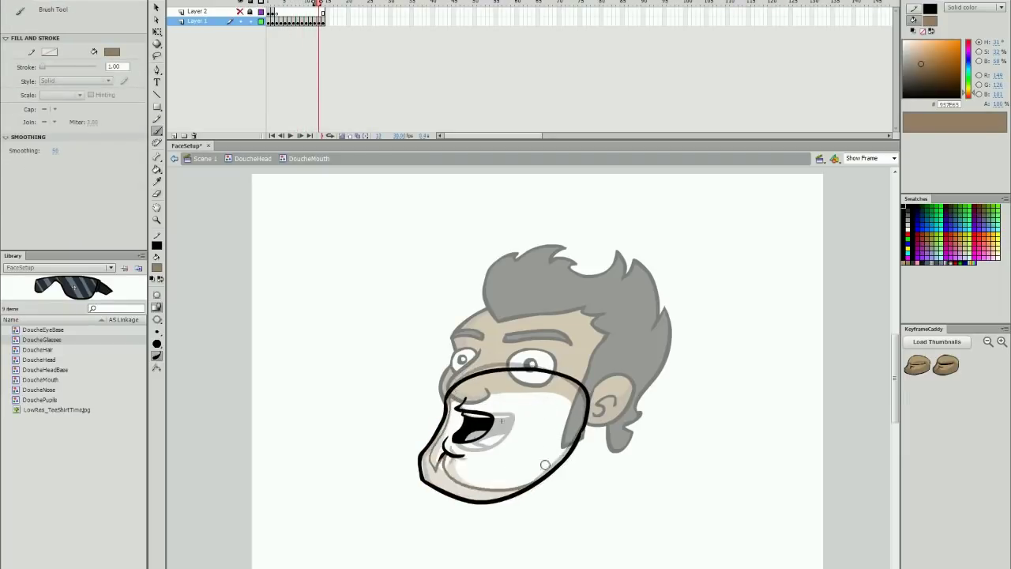
Step: Fill the skin on the mouth keyframes with tan AF976F and the tongue of the open mouth with pink
key("k")
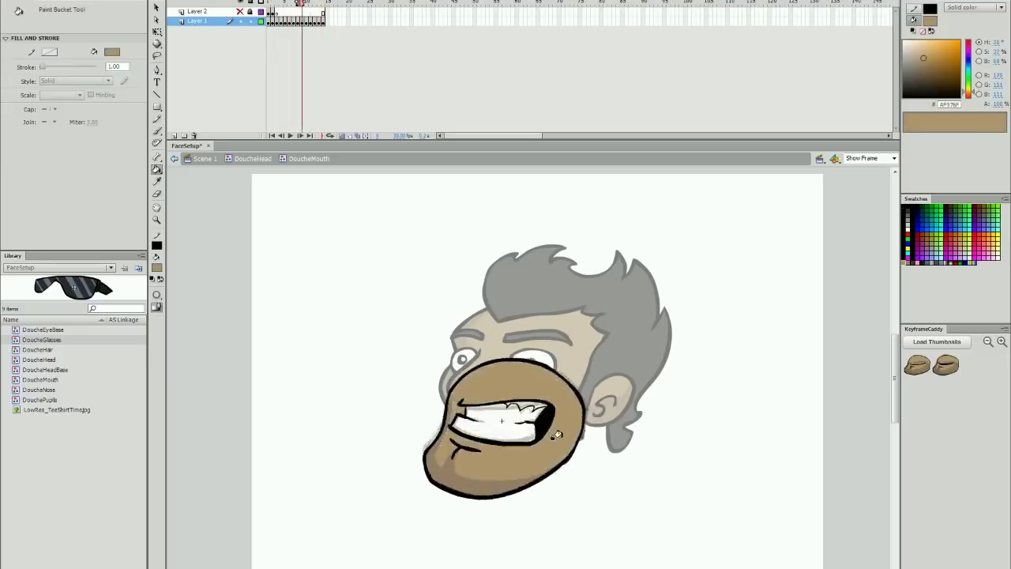
left_click(917, 262)
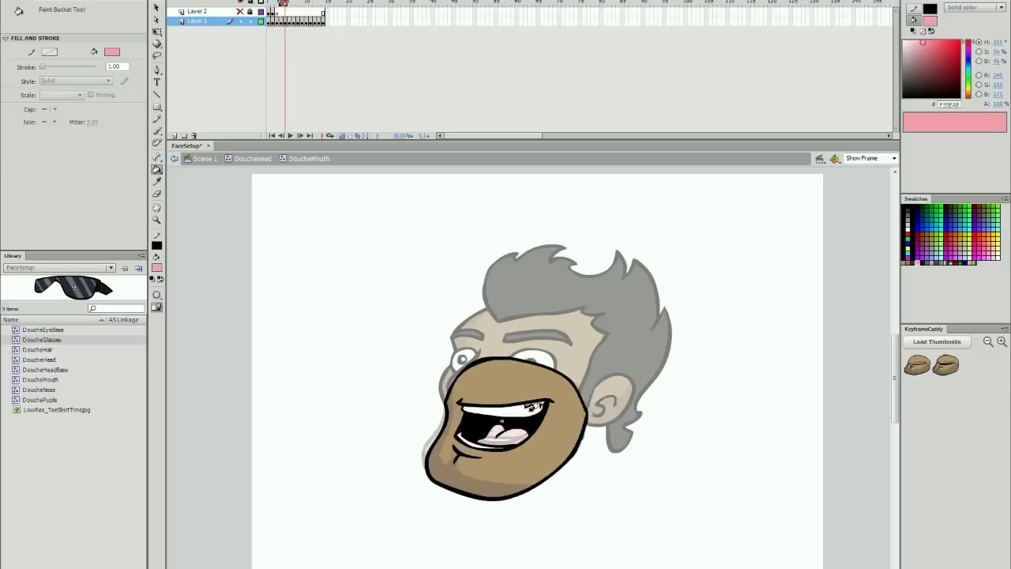
left_click(513, 430)
Step: Add blank keyframes through frame 16 and paint an open smile with upper and lower teeth in black at frame 15
left_click(327, 21)
key("F7")
key("b")
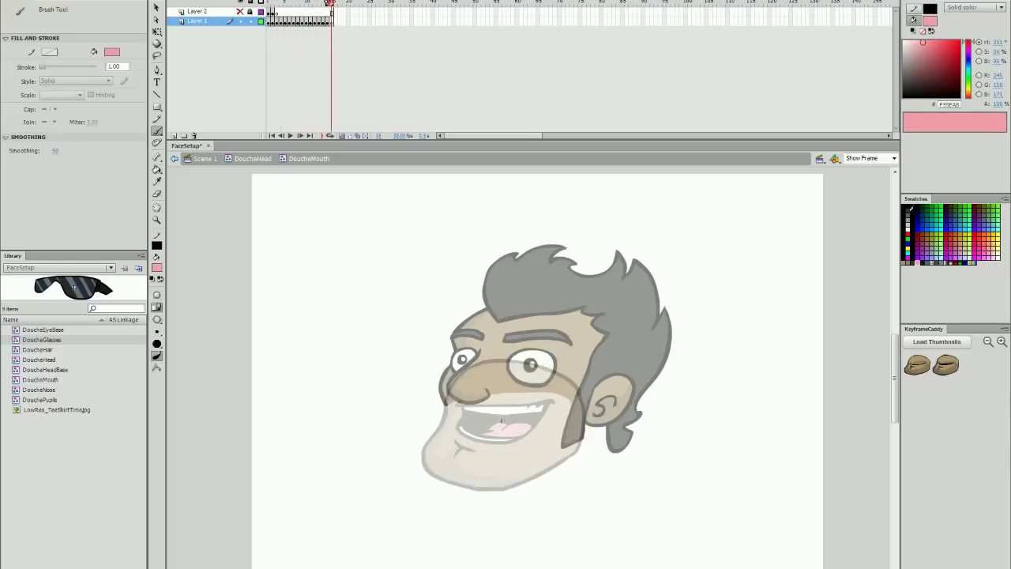
left_click(904, 206)
left_click(328, 22)
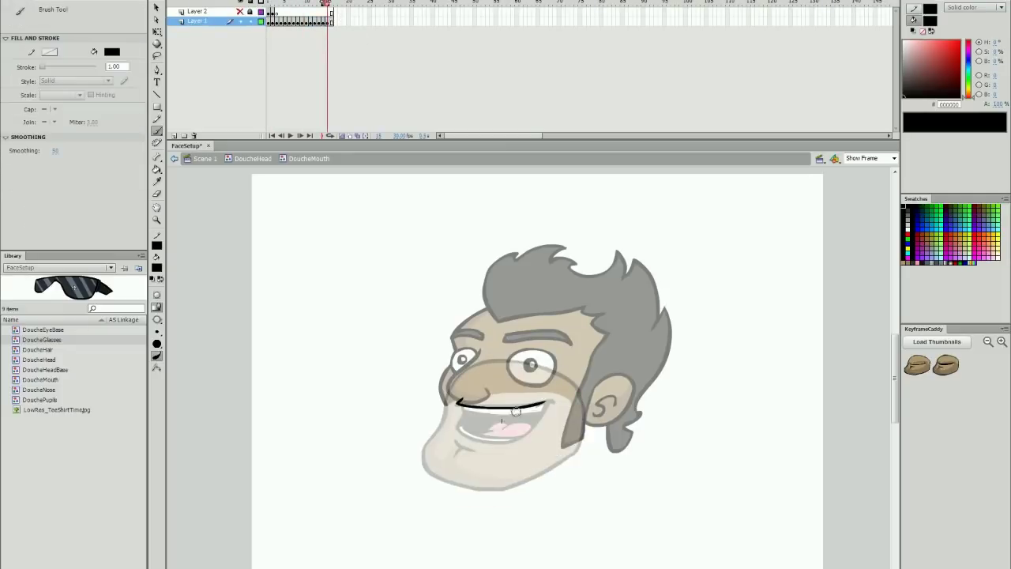
left_click_drag(458, 403, 541, 408)
left_click_drag(466, 422, 507, 428)
key("k")
left_click(466, 421)
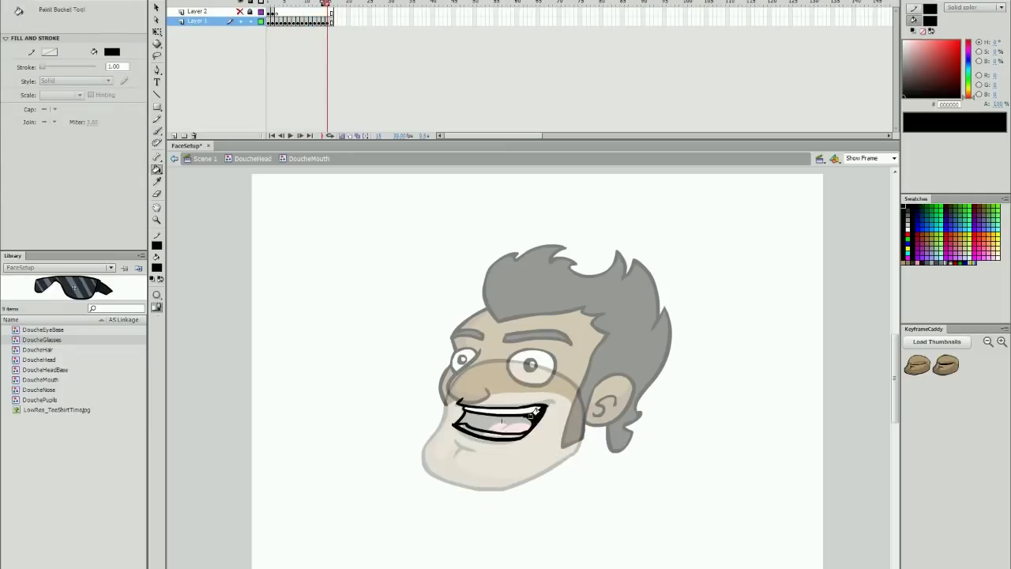
Step: Paint the jaw outline and chin crease around the open smile at frame 15
key("comma")
key("period")
key("b")
mouse_move(447, 402)
left_mouse_down()
mouse_move(427, 451)
mouse_move(587, 414)
left_mouse_up()
left_click_drag(456, 454, 466, 445)
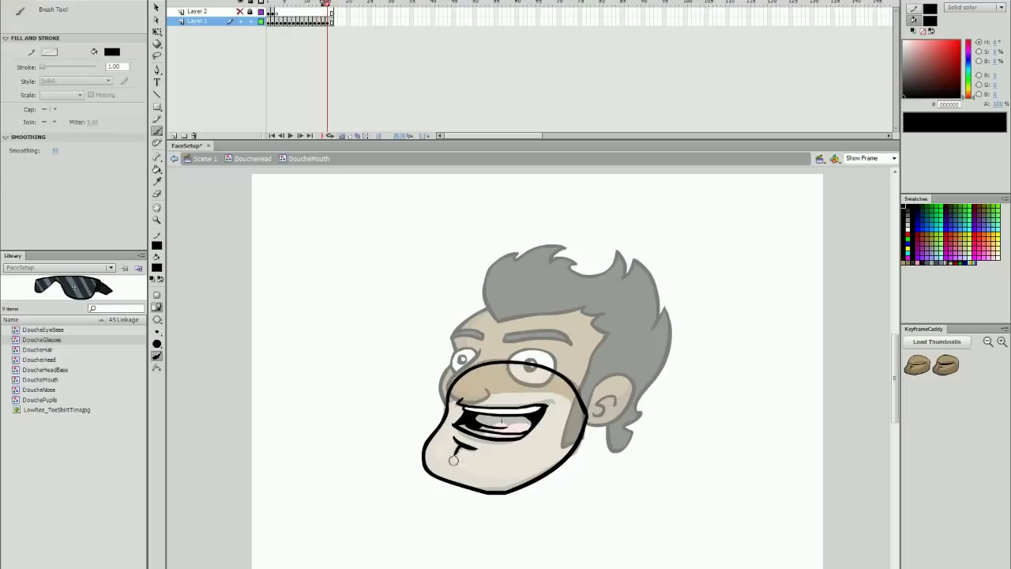
Step: Add a blank keyframe at frame 16 and paint a toothy grin with a black-filled mouth interior under the nose
key("F7")
left_click_drag(463, 399, 517, 407)
key("k")
left_click(467, 419)
key("b")
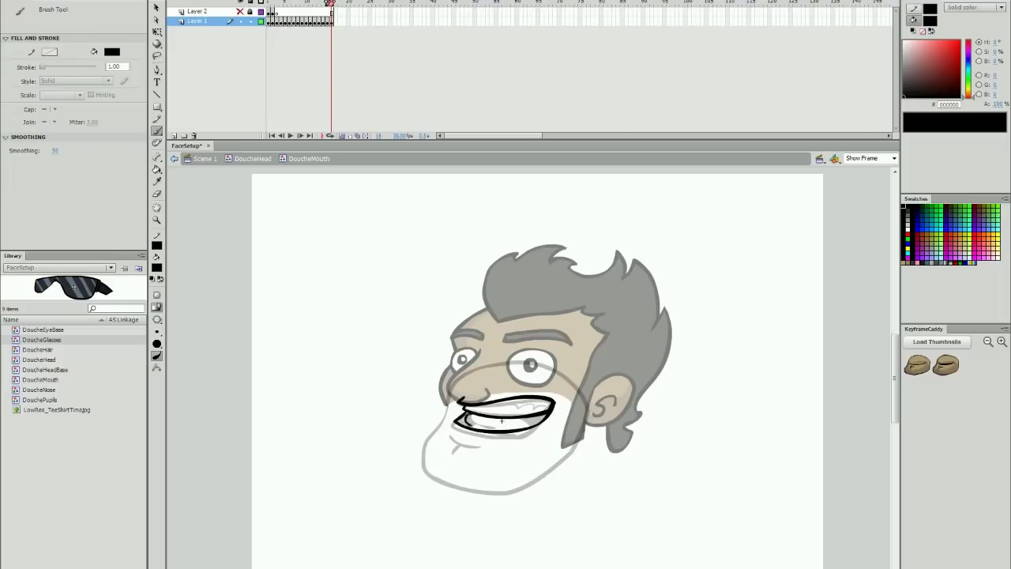
Step: Paint the jaw outline and chin crease around the frame 16 grin and slightly resize the drawing with Free Transform
key("ctrl+y")
left_click_drag(450, 490, 449, 395)
key("q")
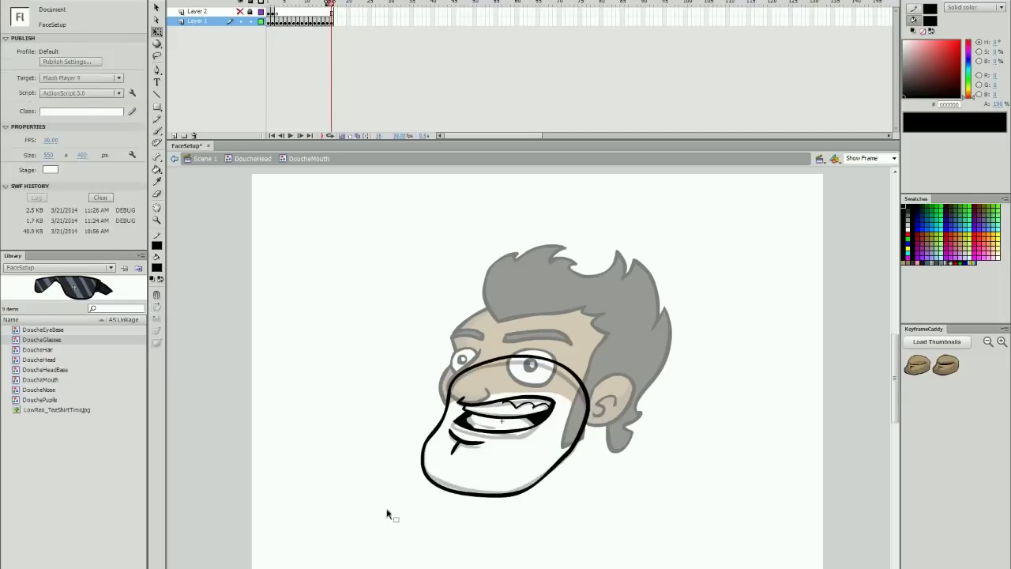
left_click(427, 476)
left_click_drag(589, 356, 585, 359)
left_click(640, 451)
key("b")
Step: Add a blank keyframe at frame 17, paint a narrow toothed mouth with jaw outline, and brush chin shading in a sampled brown
key("F7")
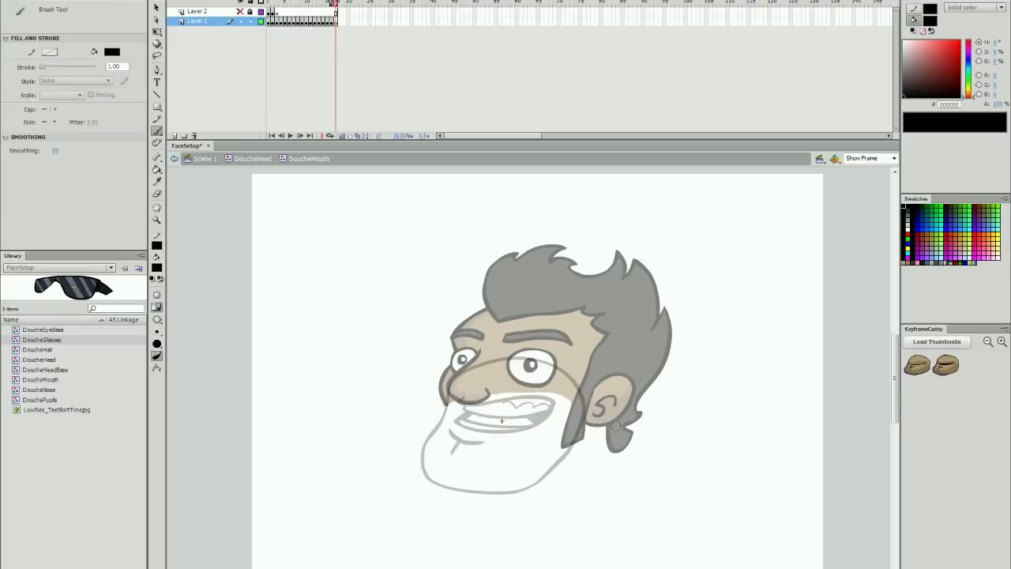
mouse_move(456, 479)
left_mouse_down()
mouse_move(448, 395)
mouse_move(449, 456)
left_mouse_up()
key("comma")
key("comma")
key("comma")
key("comma")
key("i")
left_click(434, 466)
key("period")
key("period")
key("period")
key("b")
key(".")
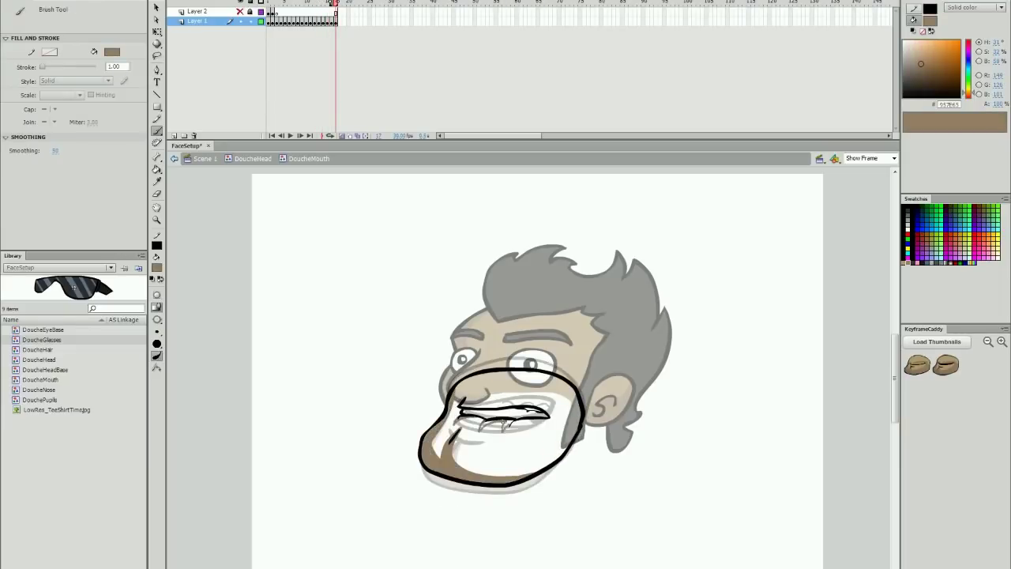
Step: Sample the tan skin color from an earlier mouth keyframe and fill the frame 17 face with it
key("comma")
key("comma")
key("comma")
key("comma")
key("i")
left_click(535, 428)
key("k")
key("period")
key("period")
key("period")
key("period")
left_click(503, 442)
left_click(917, 263)
key("period")
key("period")
key("period")
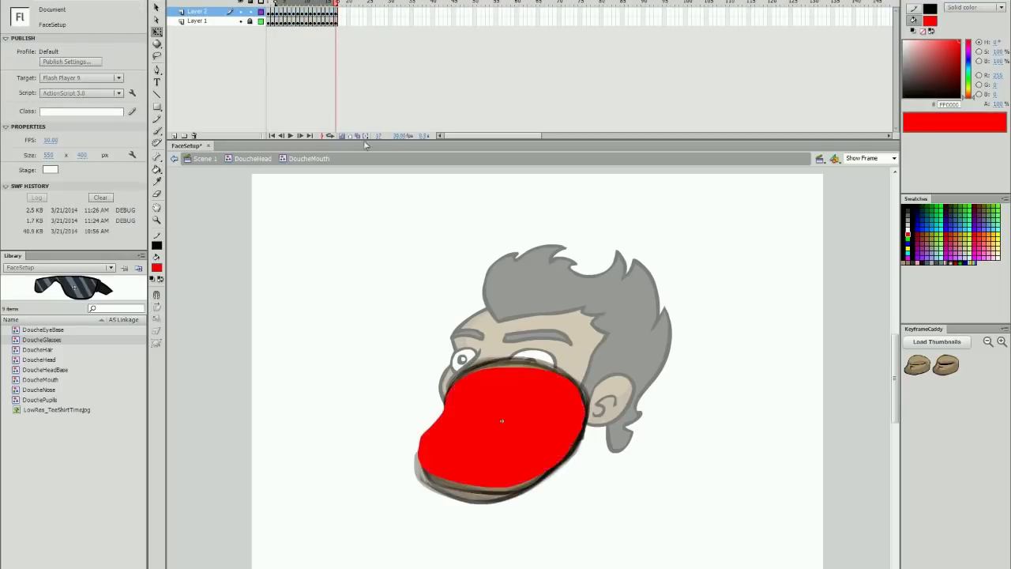
Step: Display Layer 2 as outlines and cut away the unshaded area of its red shade shape on an early mouth keyframe
left_click(261, 12)
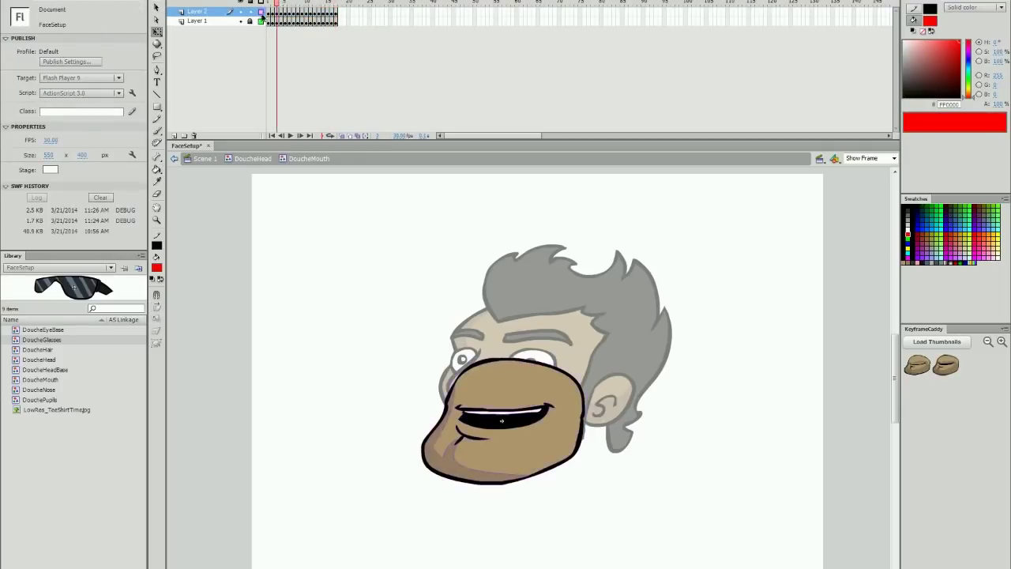
left_click(260, 12)
left_click_drag(336, 4, 281, 4)
left_click(261, 11)
key("l")
left_click_drag(443, 405, 484, 404)
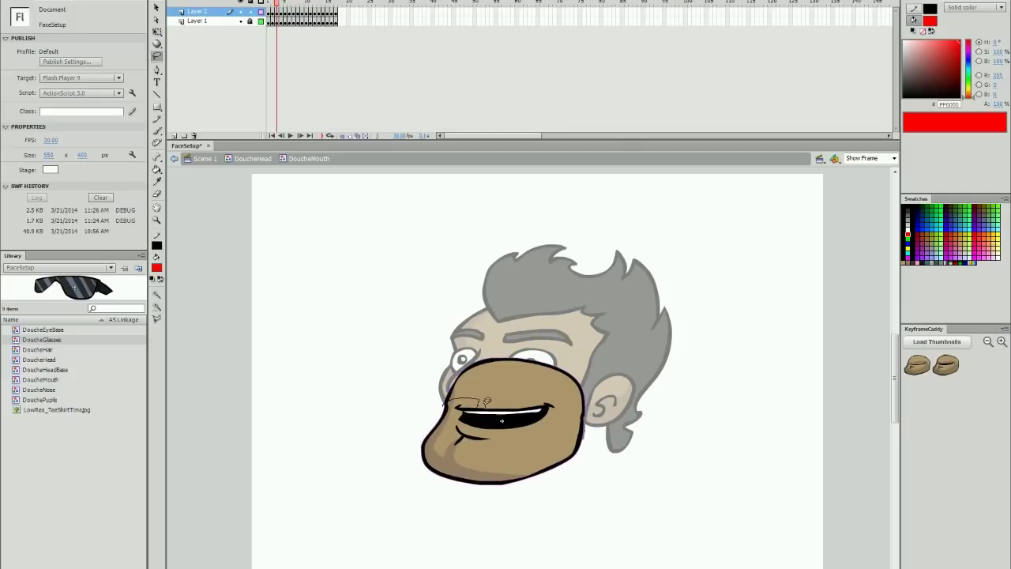
left_click_drag(566, 338, 443, 405)
key("Delete")
Step: Lasso and delete the unshaded areas of the red Layer 2 shapes on the other mouth keyframes
left_click_drag(272, 4, 277, 16)
left_click_drag(490, 393, 442, 400)
key("Delete")
key("period")
left_click_drag(442, 404, 484, 389)
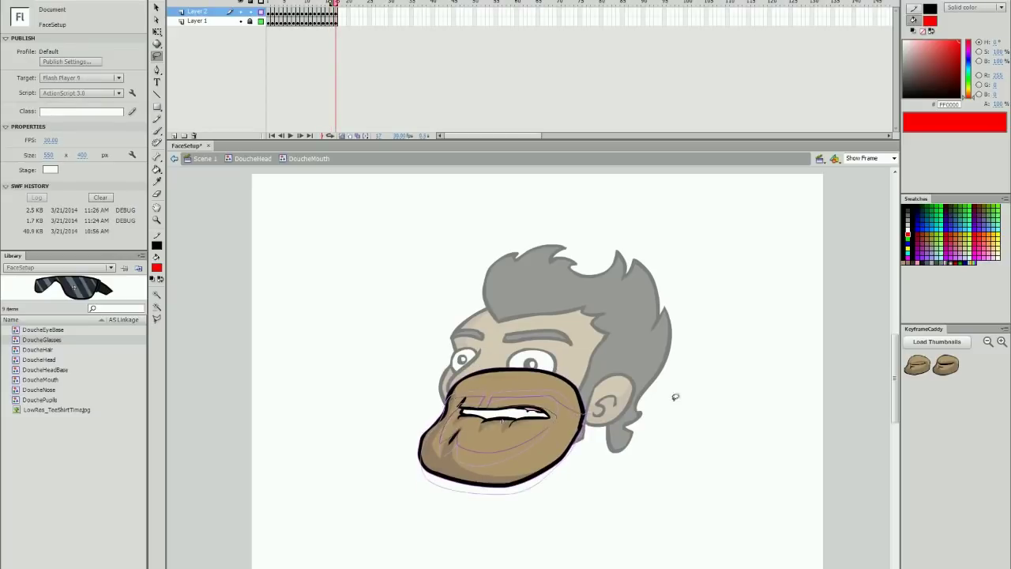
key("k")
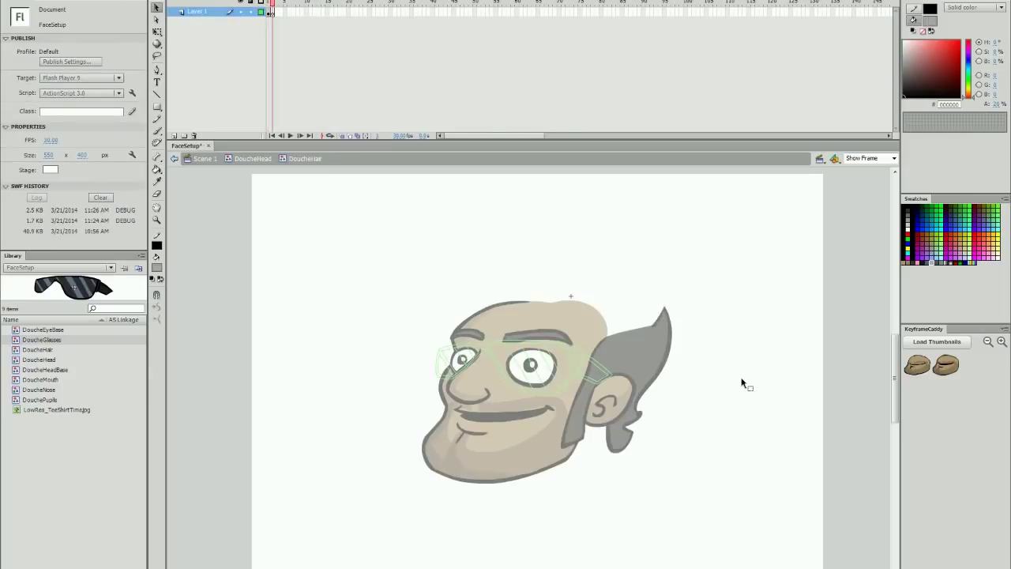
Step: Paint alternative hair outlines in black on separate blank keyframes of the DoucheHair symbol
key("b")
mouse_move(497, 320)
left_mouse_down()
mouse_move(540, 245)
mouse_move(656, 327)
left_mouse_up()
key("F7")
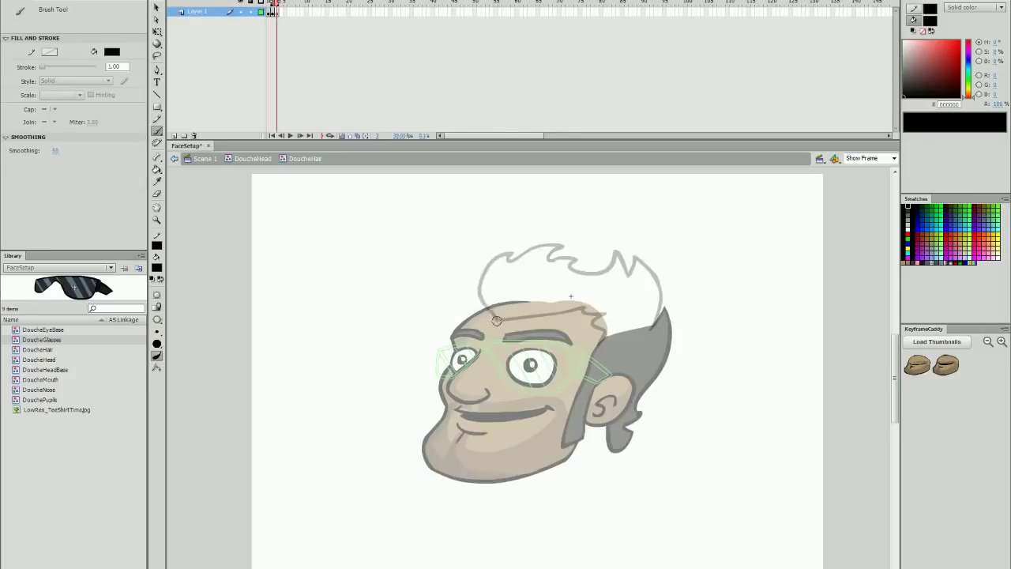
mouse_move(497, 320)
left_mouse_down()
mouse_move(657, 290)
mouse_move(655, 328)
left_mouse_up()
left_click_drag(497, 319, 602, 346)
key("comma")
key("comma")
key("F7")
mouse_move(497, 318)
left_mouse_down()
mouse_move(655, 327)
mouse_move(601, 346)
left_mouse_up()
left_click(388, 36)
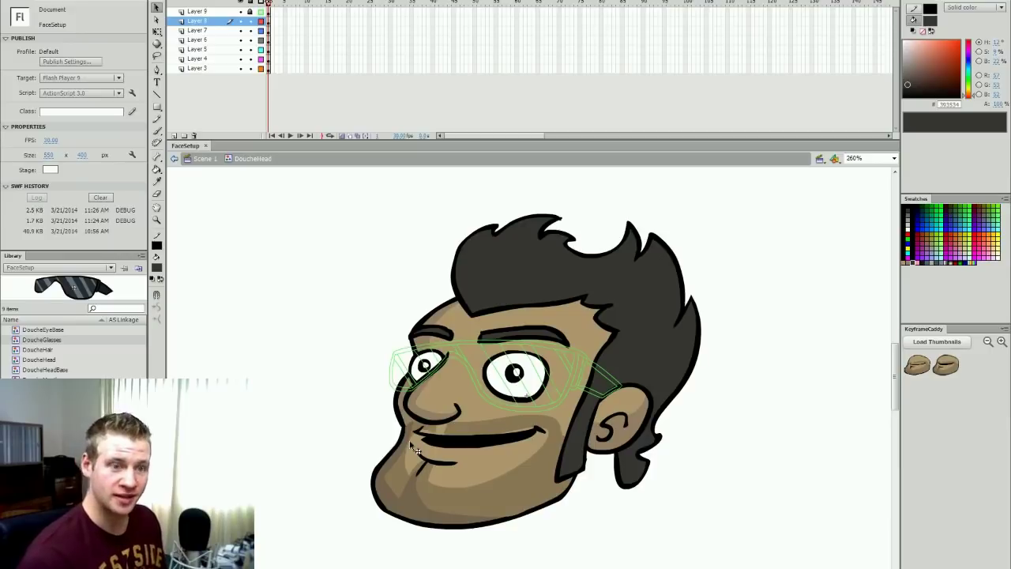
Step: Hide all layers of the head, then show only the head base on Layer 4 and the mouth on Layer 3
scroll(895, 379, "down", 1)
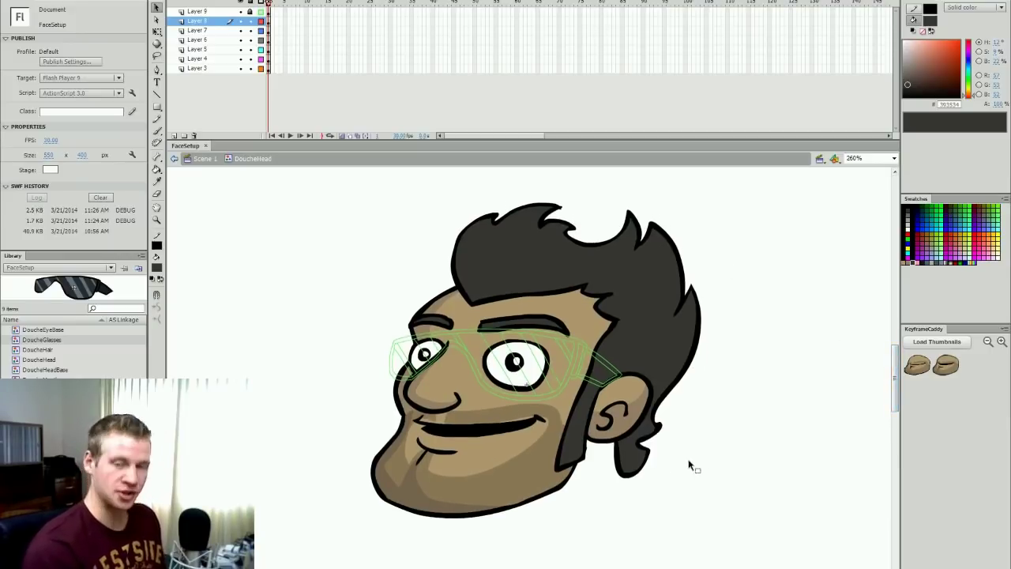
left_click(510, 472)
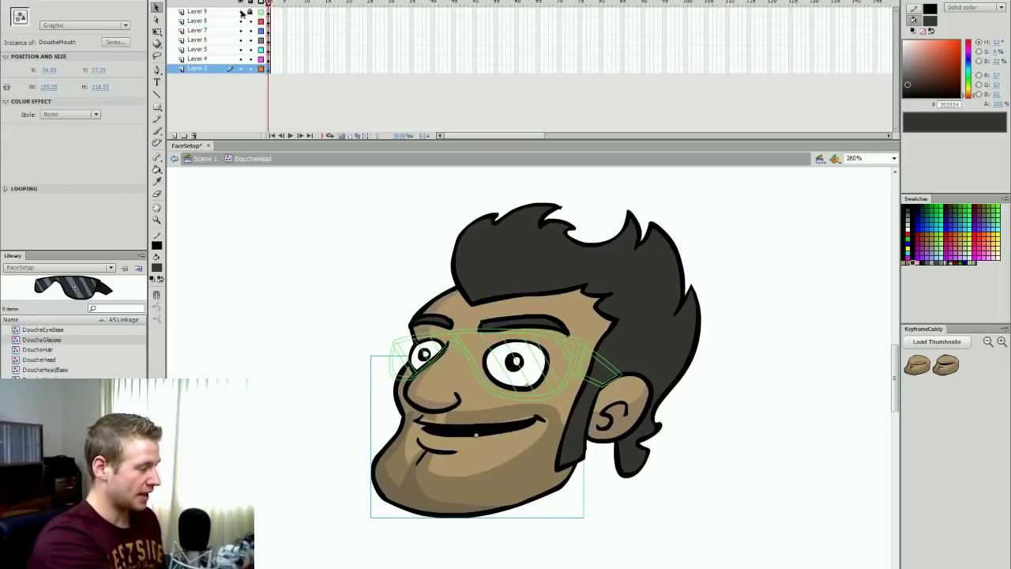
left_click_drag(241, 12, 241, 68)
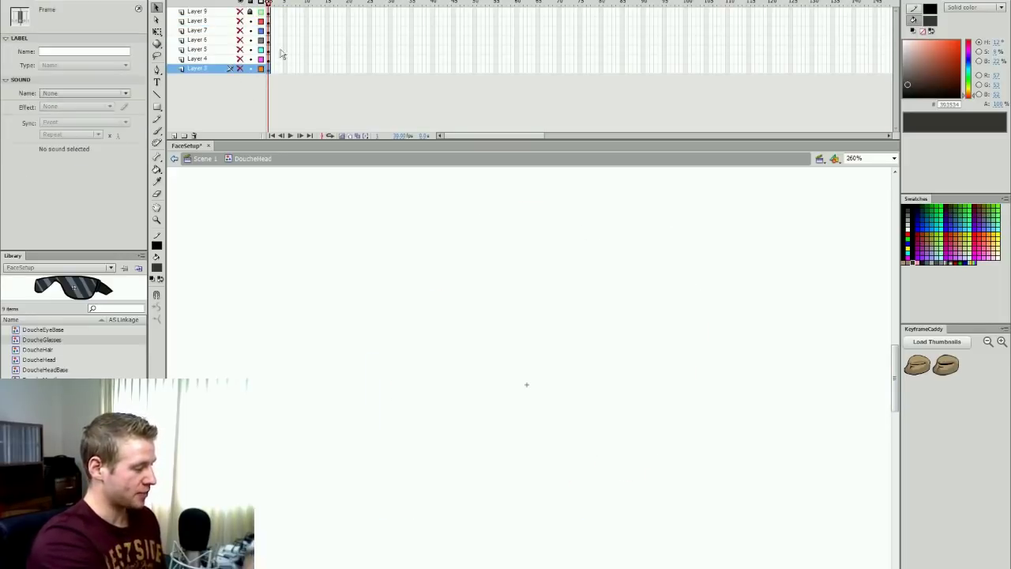
left_click(241, 59)
left_click(592, 332)
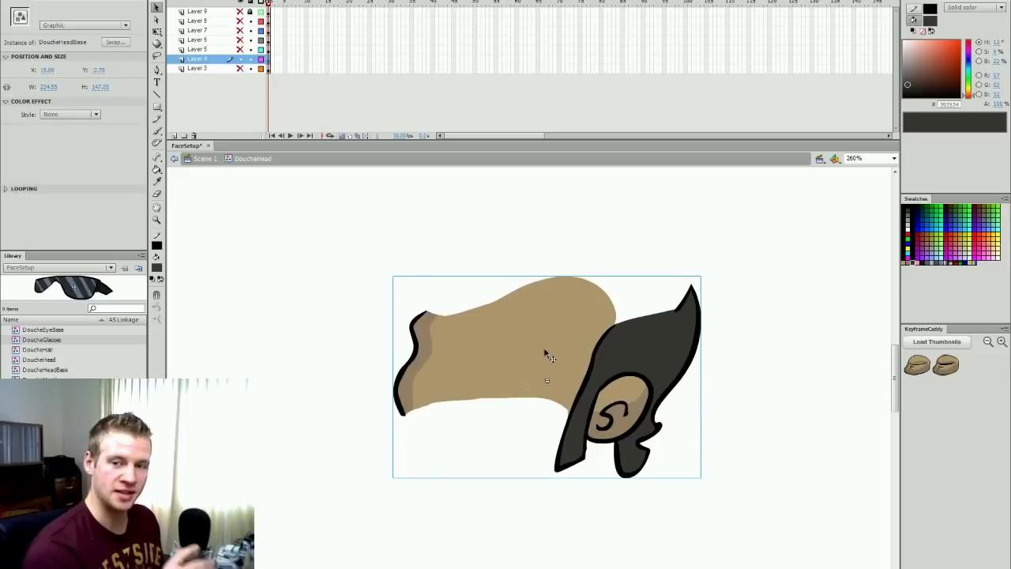
left_click(241, 70)
left_click(586, 492)
left_click(526, 478)
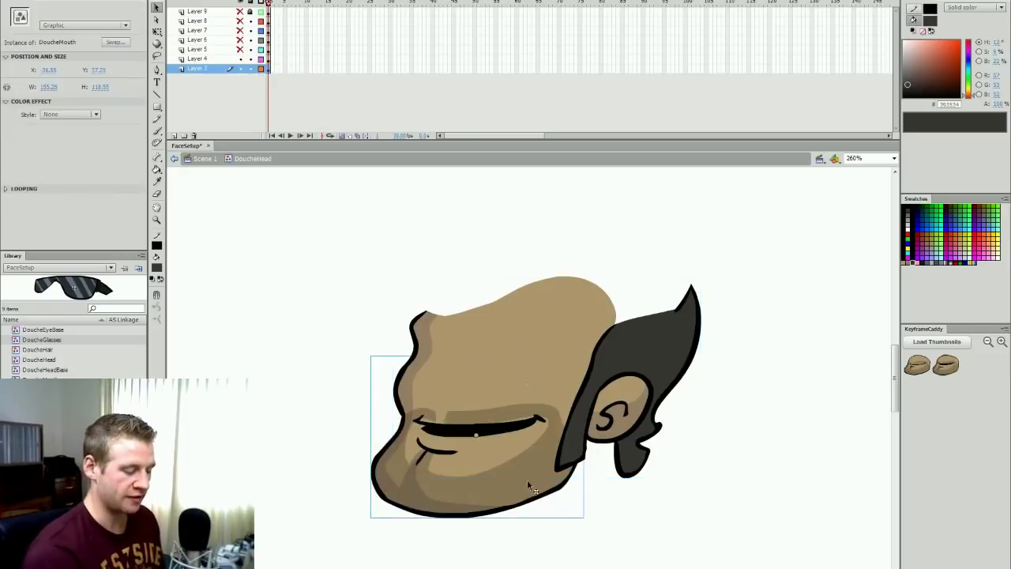
left_click_drag(526, 479, 562, 496)
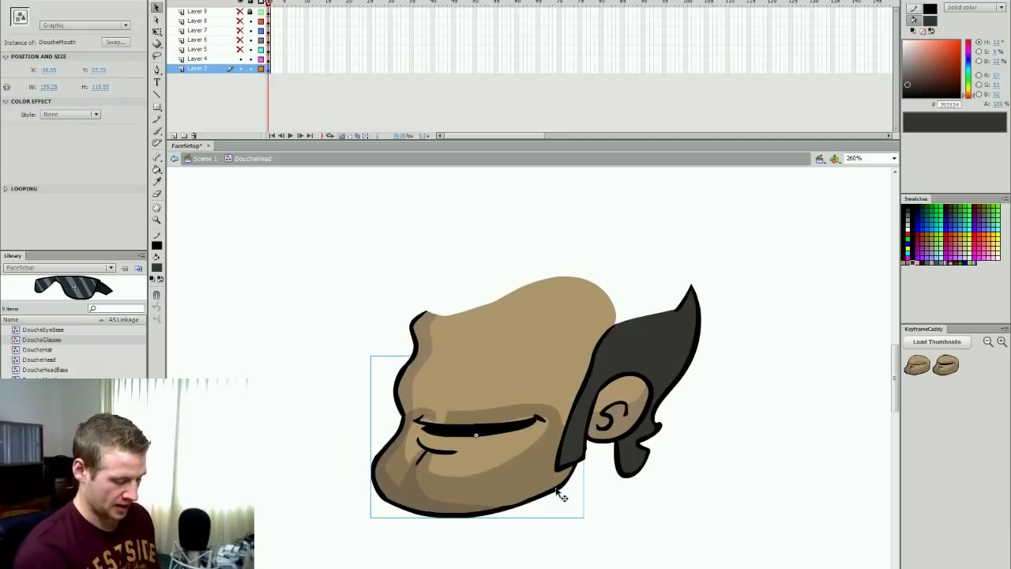
Step: Open the DoucheMouth symbol, play through its mouth keyframes and return to DoucheHead
double_click(559, 494)
key("Return")
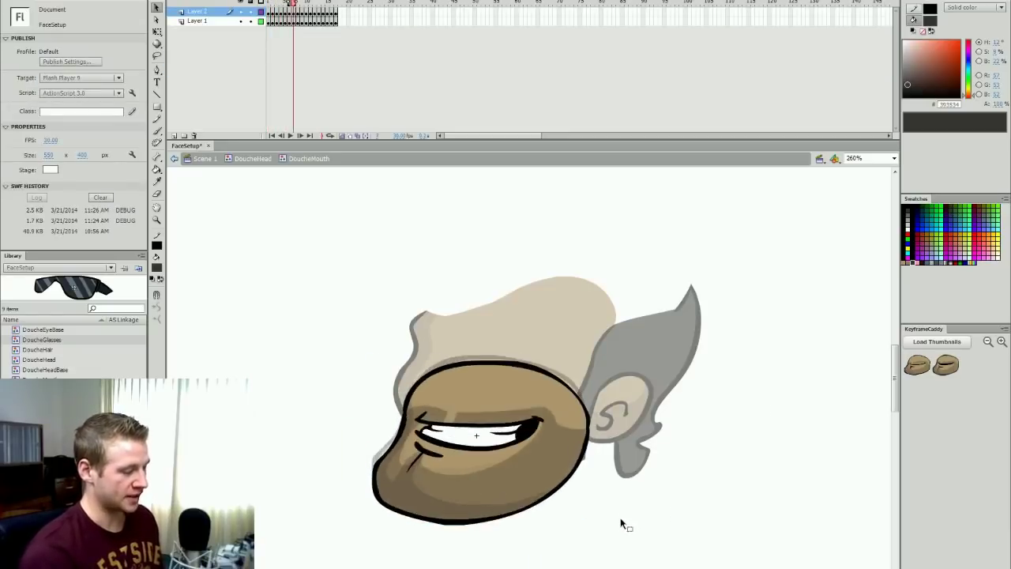
double_click(699, 446)
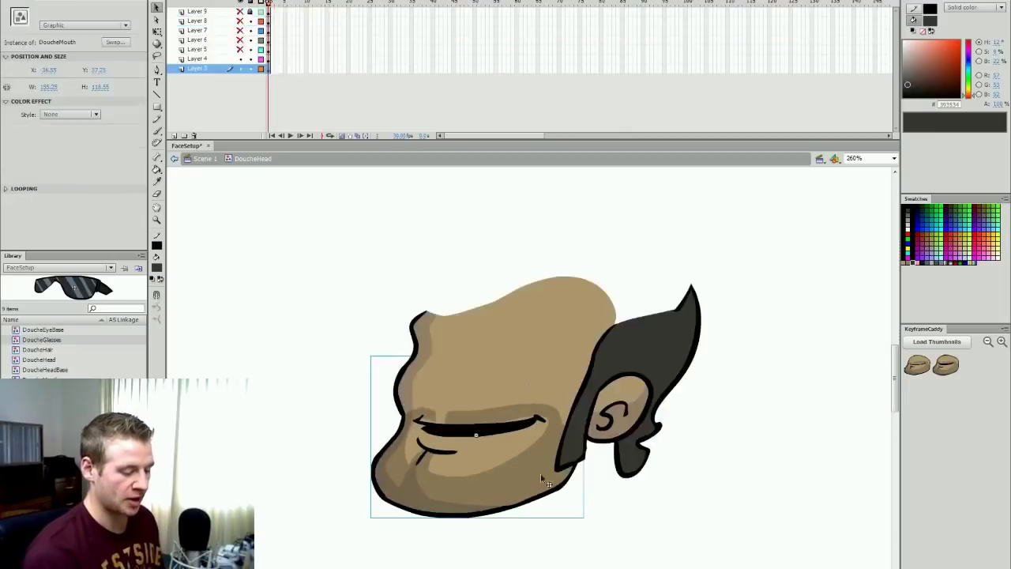
Step: Load the mouth's keyframe thumbnails in KeyframeCaddy and try several smiling and open mouth shapes on the head
left_click(930, 345)
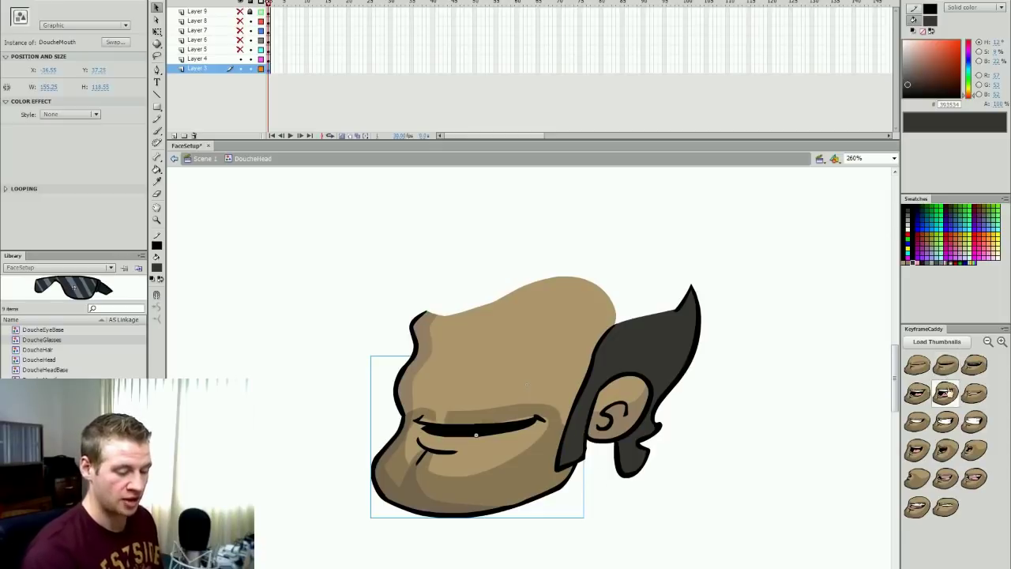
left_click(945, 423)
left_click(966, 422)
left_click(945, 395)
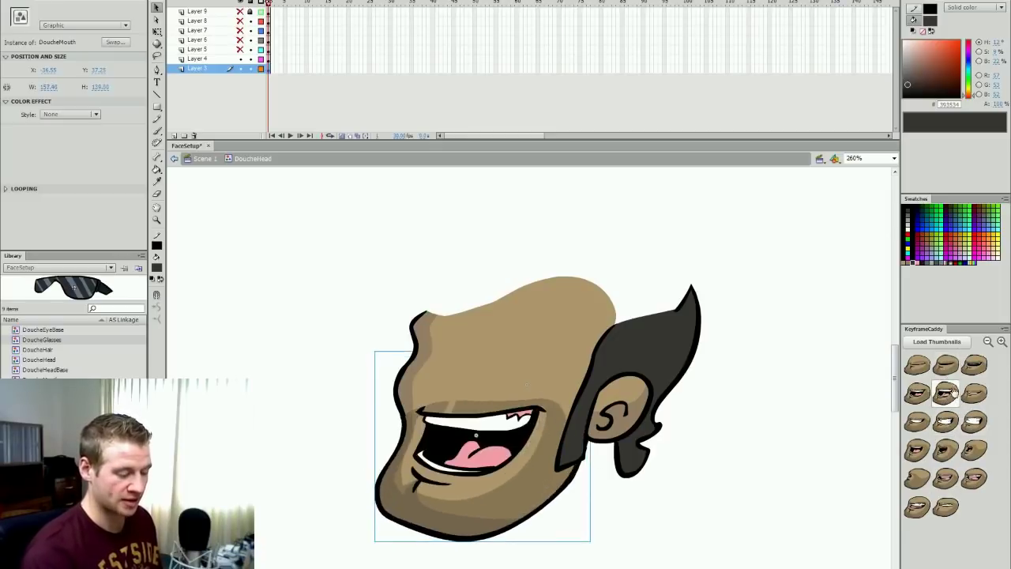
left_click(969, 395)
left_click(972, 368)
left_click(916, 427)
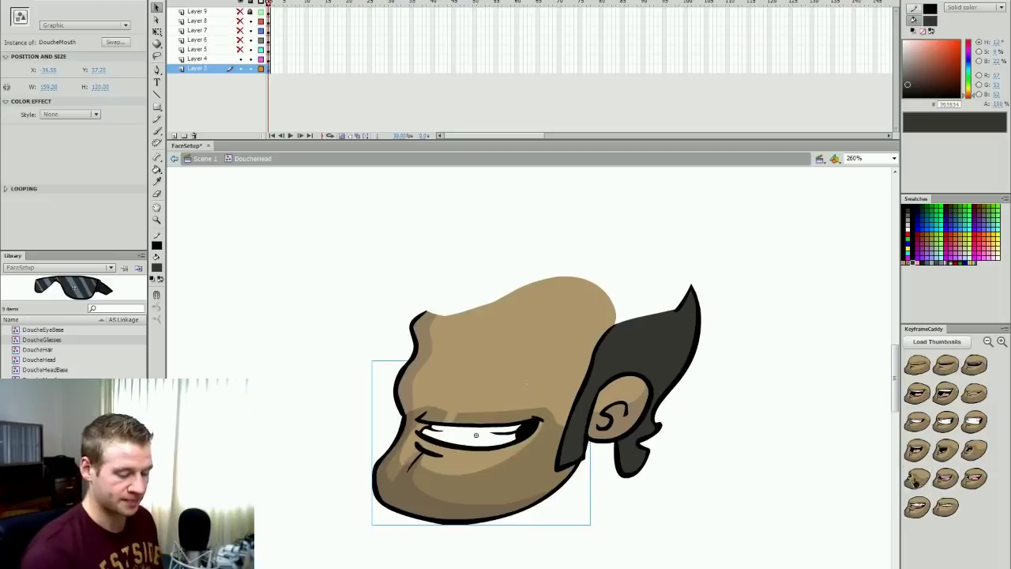
Step: Try the mouth shapes from the last two rows of KeyframeCaddy thumbnails on the head
left_click(914, 479)
left_click(945, 478)
left_click(972, 479)
left_click(916, 504)
left_click(944, 506)
left_click(760, 481)
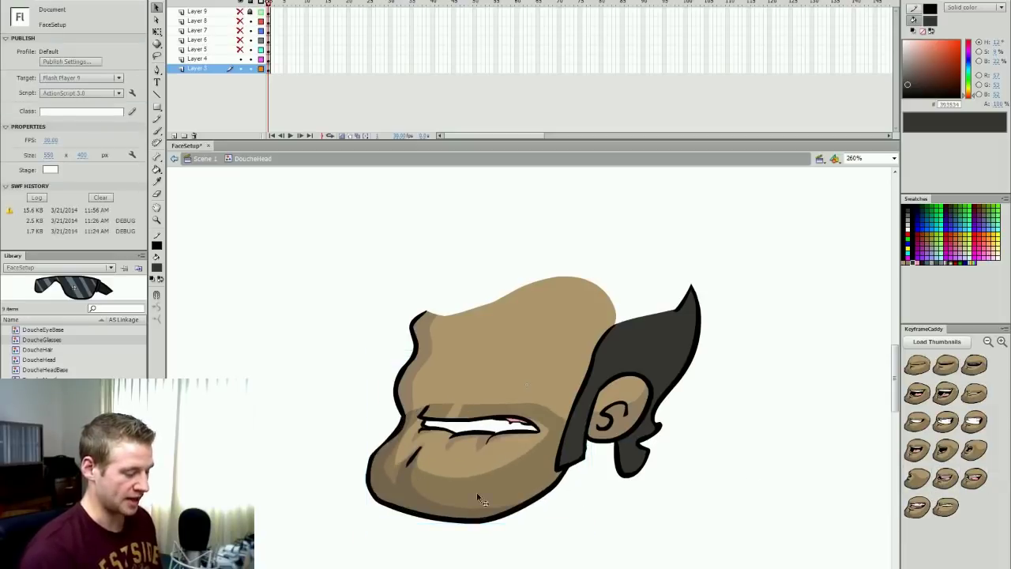
Step: Try a few more open and toothy mouths, then set the mouth to the closed smile of the first thumbnail
left_click(917, 450)
left_click(946, 450)
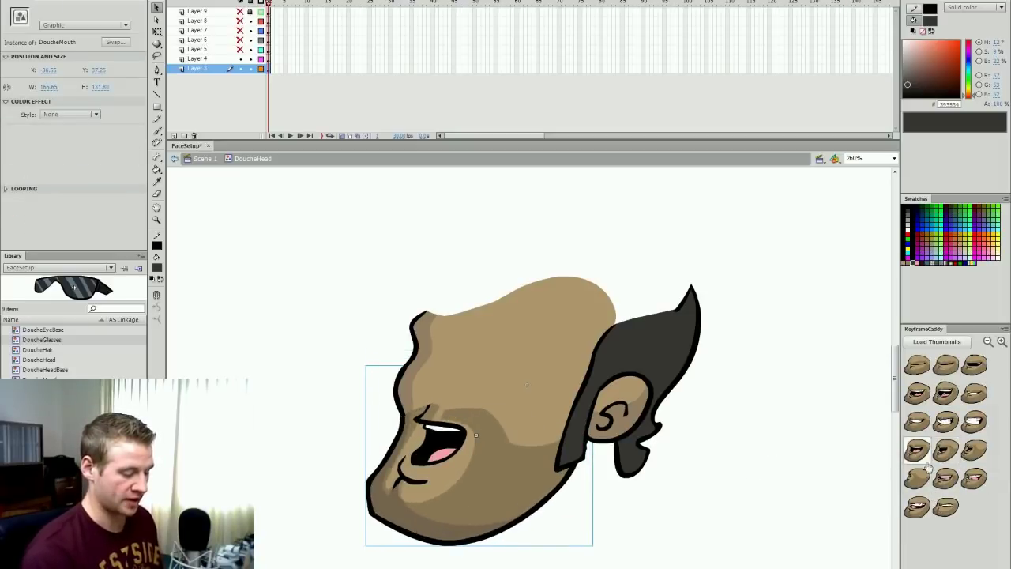
left_click(963, 367)
left_click(945, 392)
left_click(974, 392)
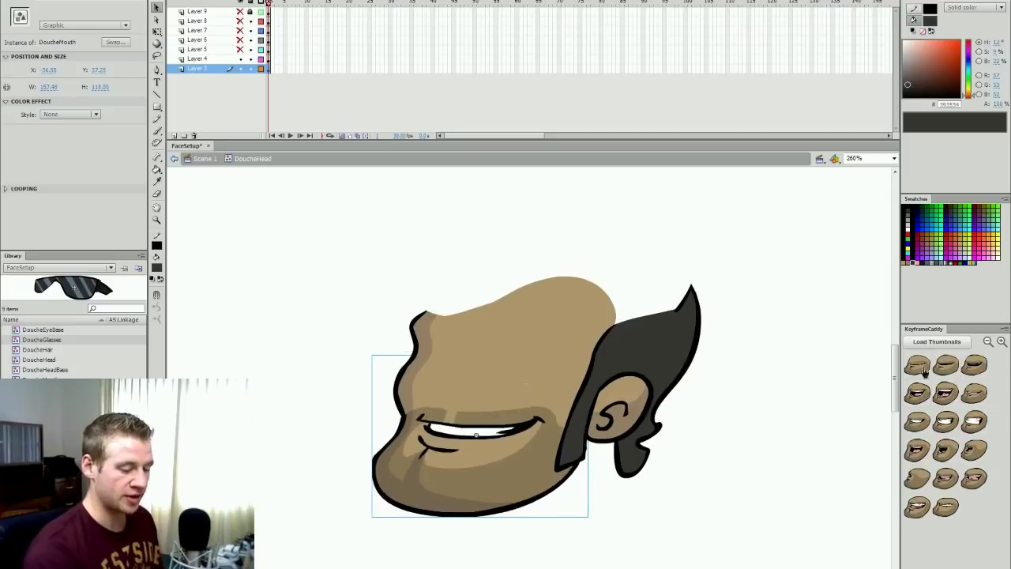
left_click(917, 365)
left_click(655, 480)
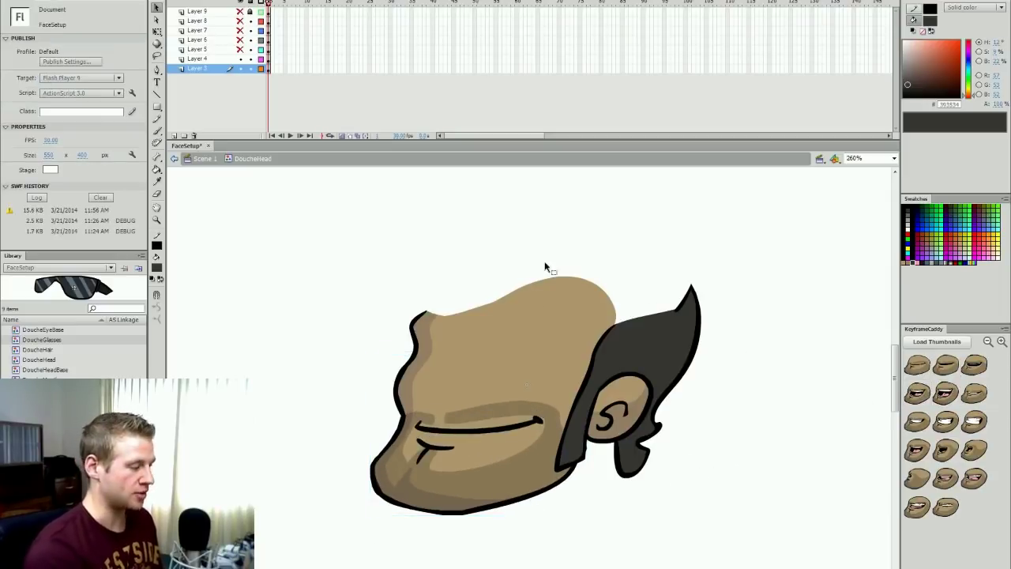
Step: Show the eye base on Layer 5, load its KeyframeCaddy thumbnails and try several eyelid shapes
left_click(240, 50)
left_click(546, 384)
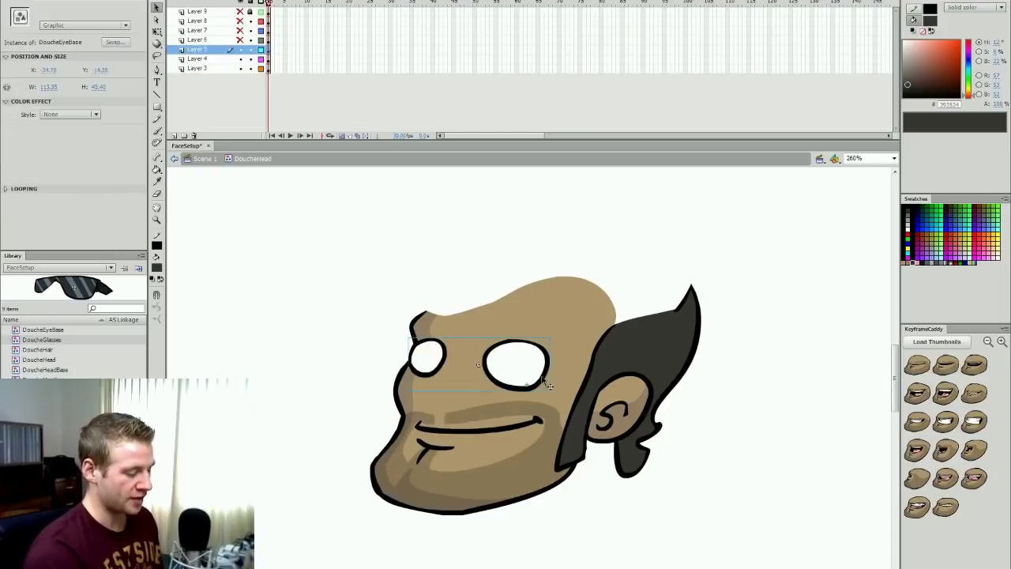
left_click(935, 341)
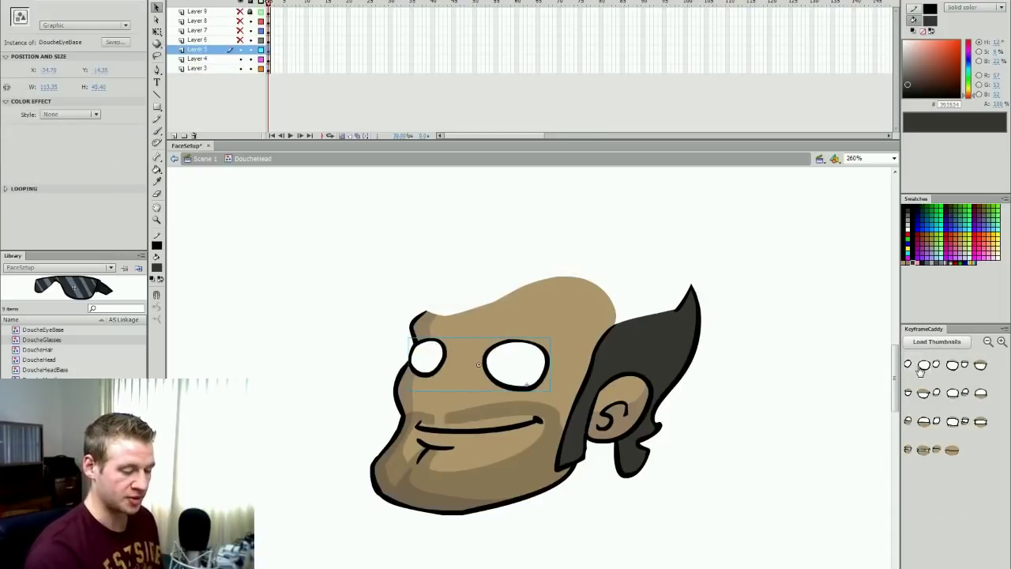
left_click(964, 366)
left_click(913, 396)
left_click(945, 397)
left_click(975, 398)
left_click(914, 420)
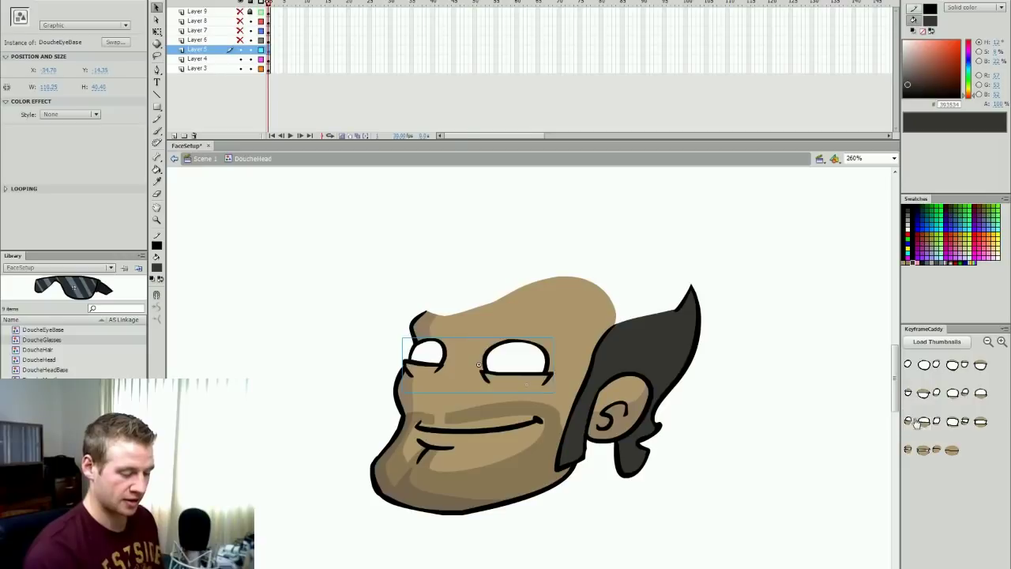
Step: Try the remaining narrowed and closed eyelid shapes, then set the eyes to the fully open first thumbnail
left_click(946, 422)
left_click(980, 421)
left_click(916, 450)
left_click(945, 449)
left_click(971, 424)
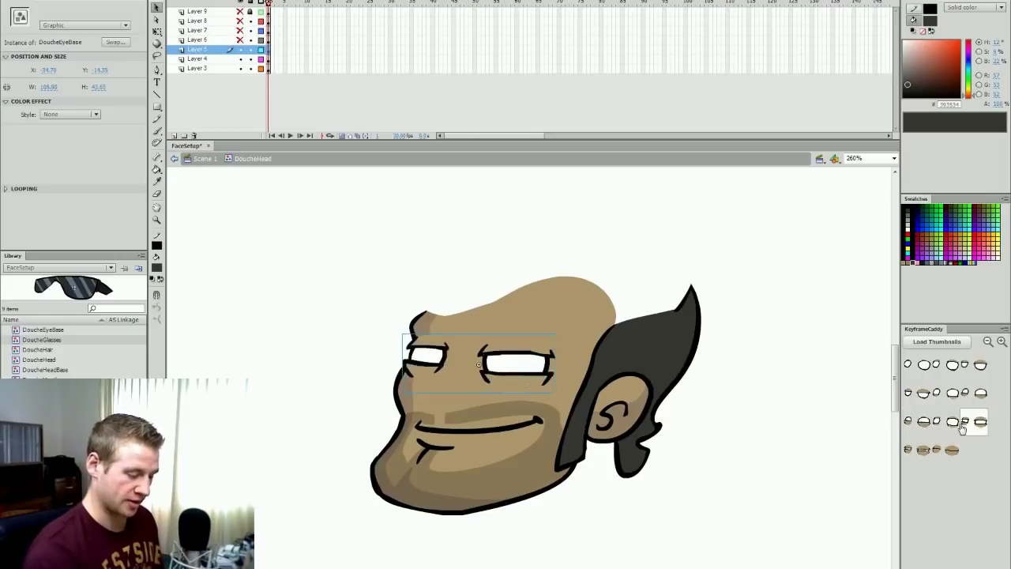
left_click(917, 423)
left_click(908, 366)
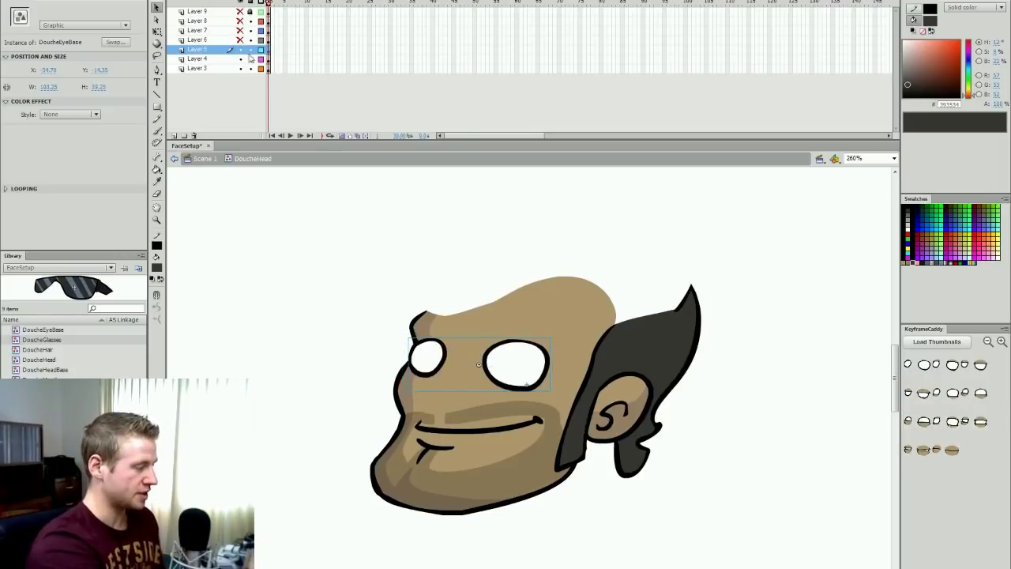
Step: Show the pupils on Layer 6, load their KeyframeCaddy thumbnails and try the larger pupils
left_click(241, 40)
left_click(518, 366)
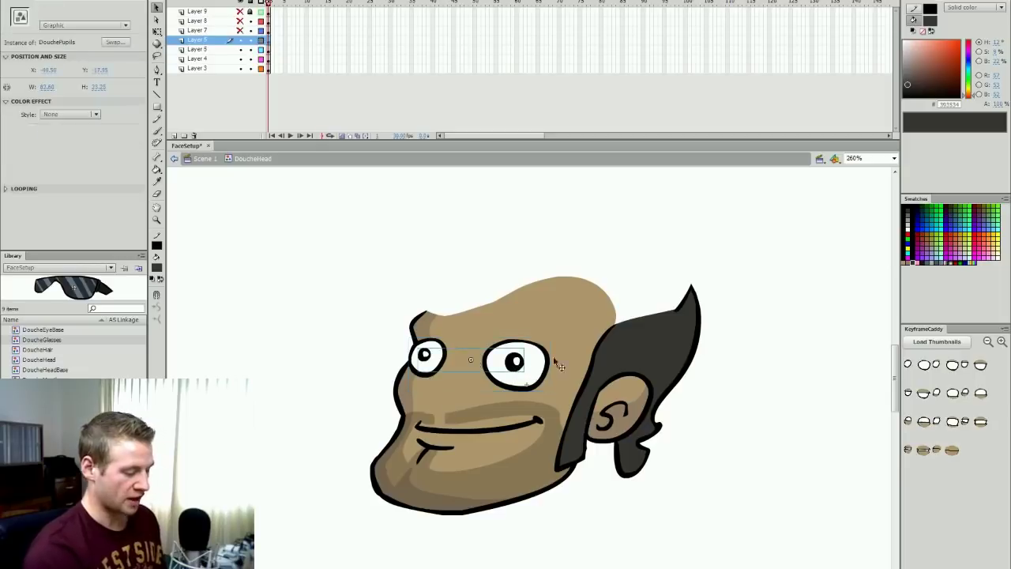
left_click(940, 344)
left_click(917, 390)
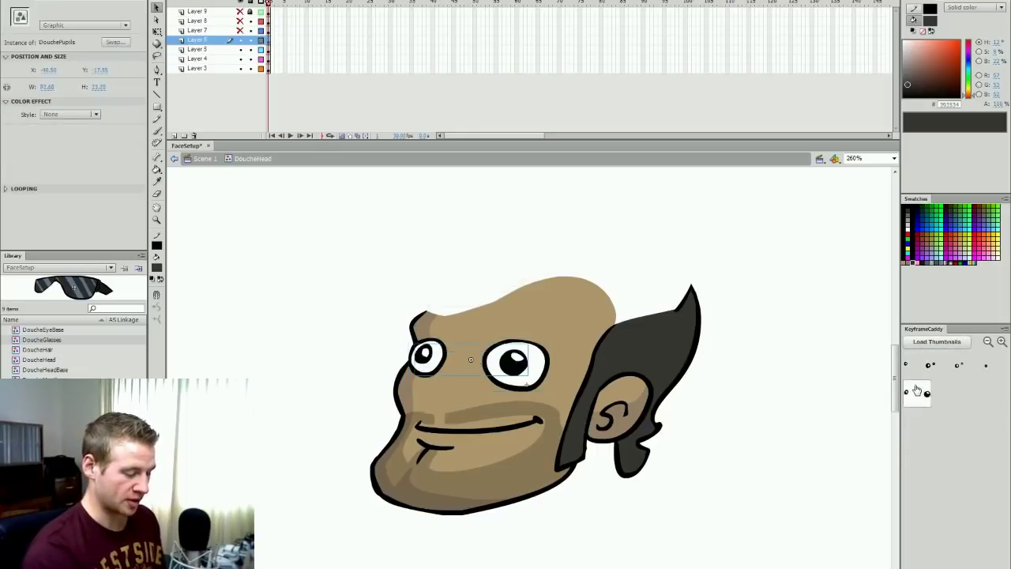
left_click(613, 266)
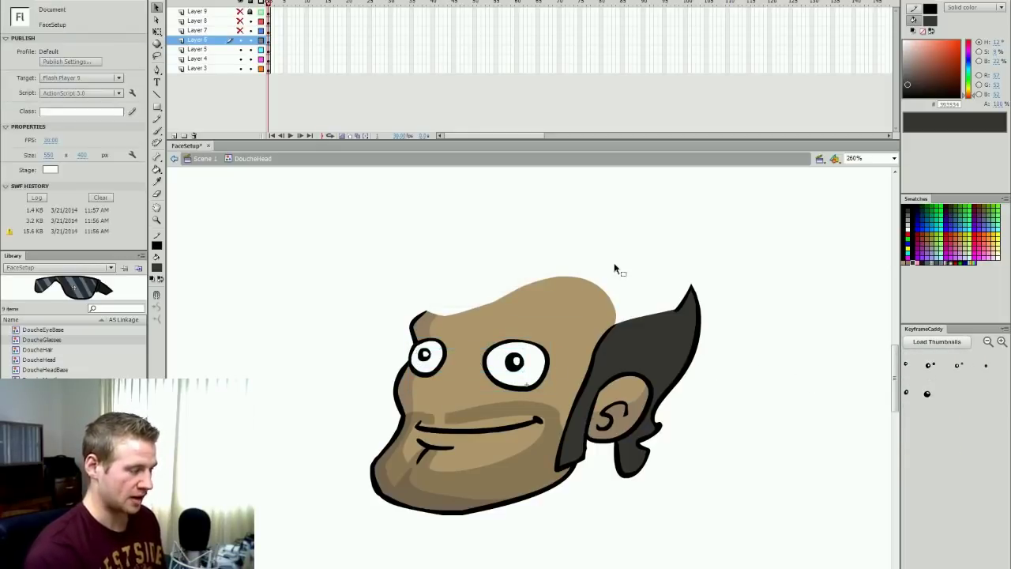
Step: Show the nose and eyebrows on Layer 7, select the DoucheNose symbol and load its KeyframeCaddy thumbnails
left_click(240, 30)
left_click_drag(444, 407, 393, 398)
key("ctrl+z")
left_click(936, 341)
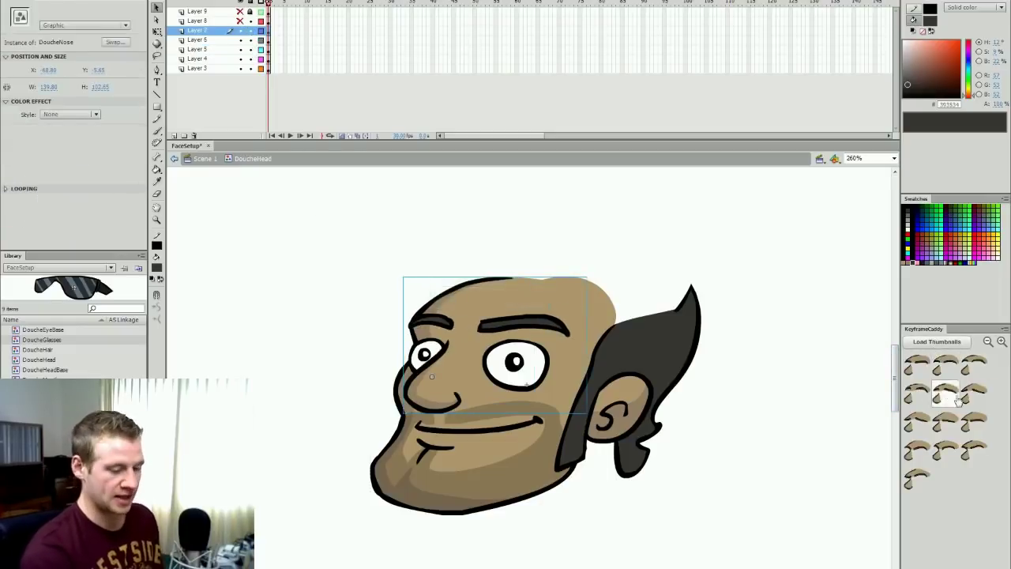
Step: Try several eyebrow shapes from the DoucheNose KeyframeCaddy thumbnails, including the raised, angled and worried brows
left_click(946, 391)
left_click(919, 396)
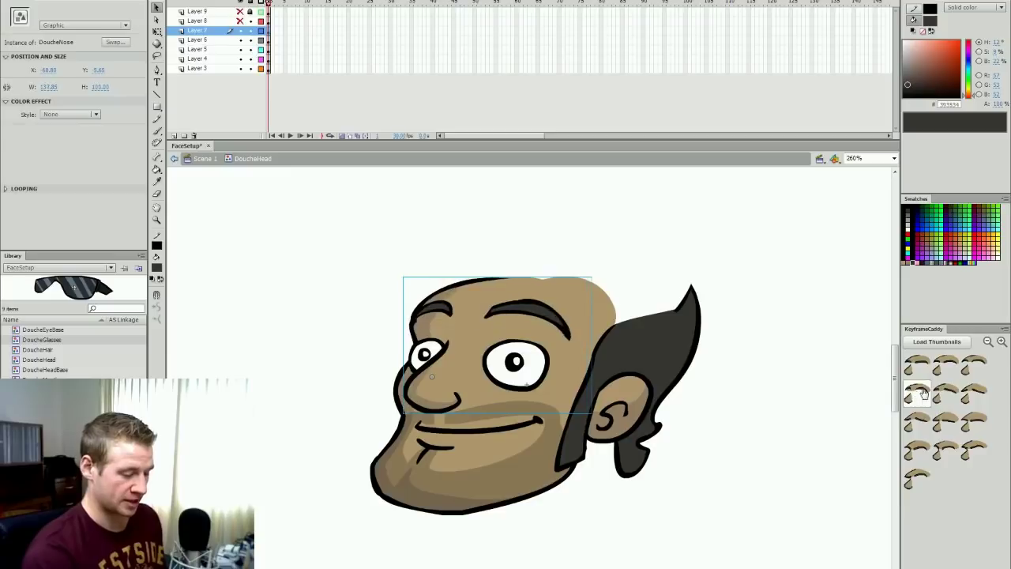
left_click(970, 396)
left_click(921, 369)
left_click(917, 425)
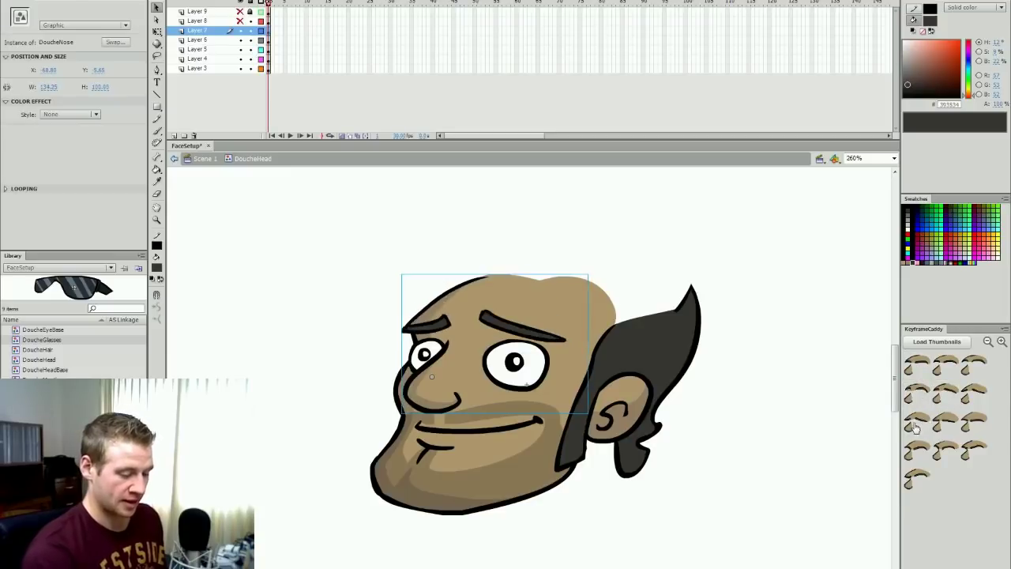
left_click(946, 425)
left_click(958, 426)
Step: Try the remaining eyebrow shapes in the last rows of thumbnails, then set the eyebrows to the first thumbnail and deselect
left_click(946, 448)
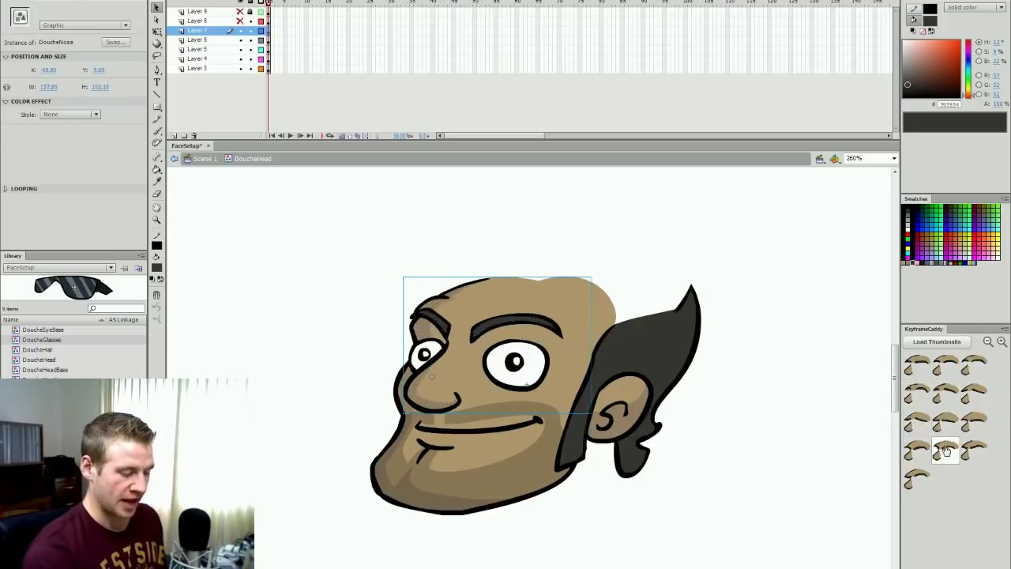
left_click(976, 452)
left_click(917, 478)
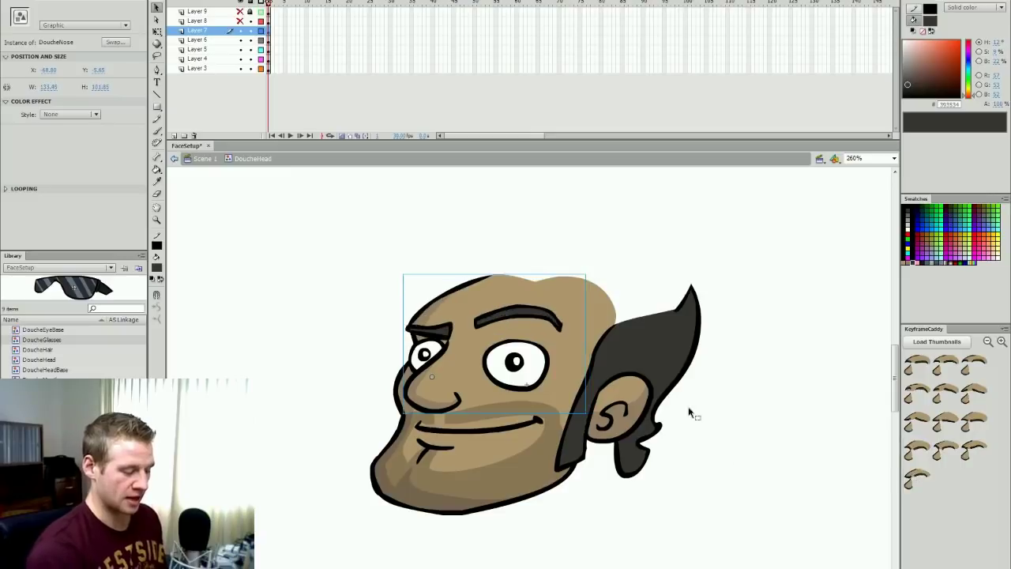
left_click(920, 370)
left_click(777, 495)
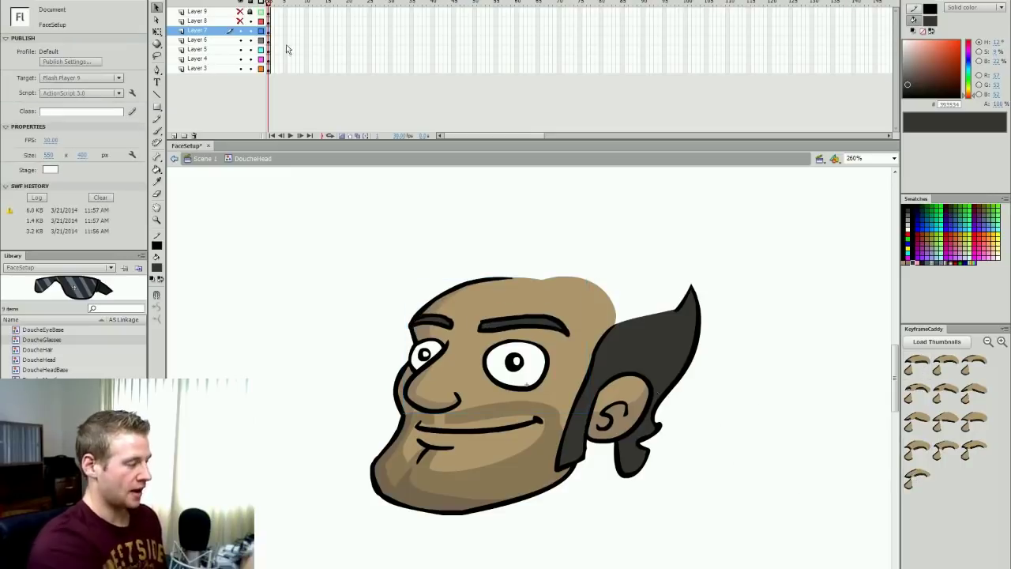
Step: Show the hair on Layer 8 and cycle through its KeyframeCaddy shapes, ending on the first one
left_click(240, 21)
left_click(197, 20)
left_click(920, 344)
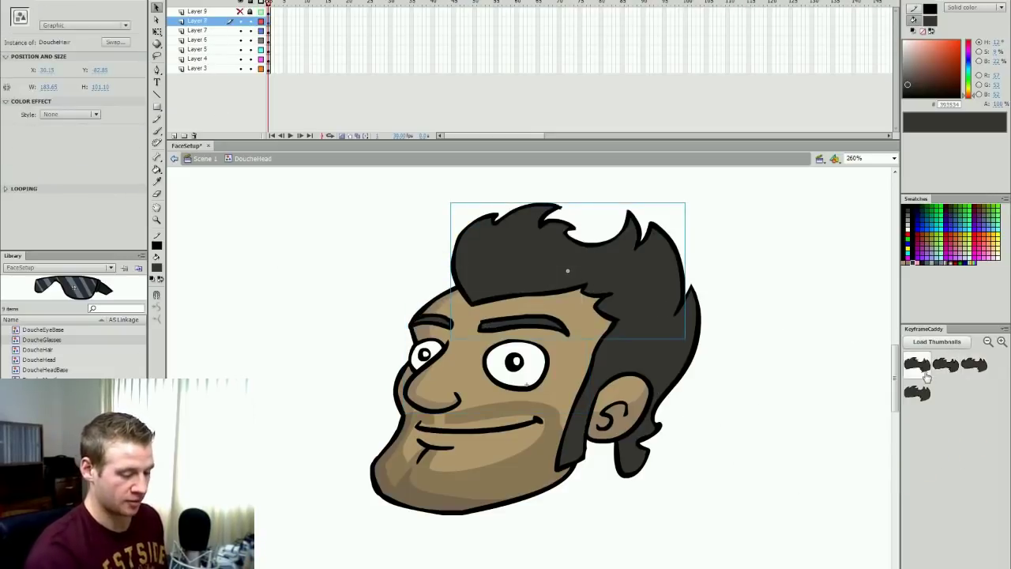
left_click(949, 371)
left_click(976, 369)
left_click(919, 392)
left_click(922, 372)
left_click(952, 371)
left_click(976, 369)
left_click(920, 373)
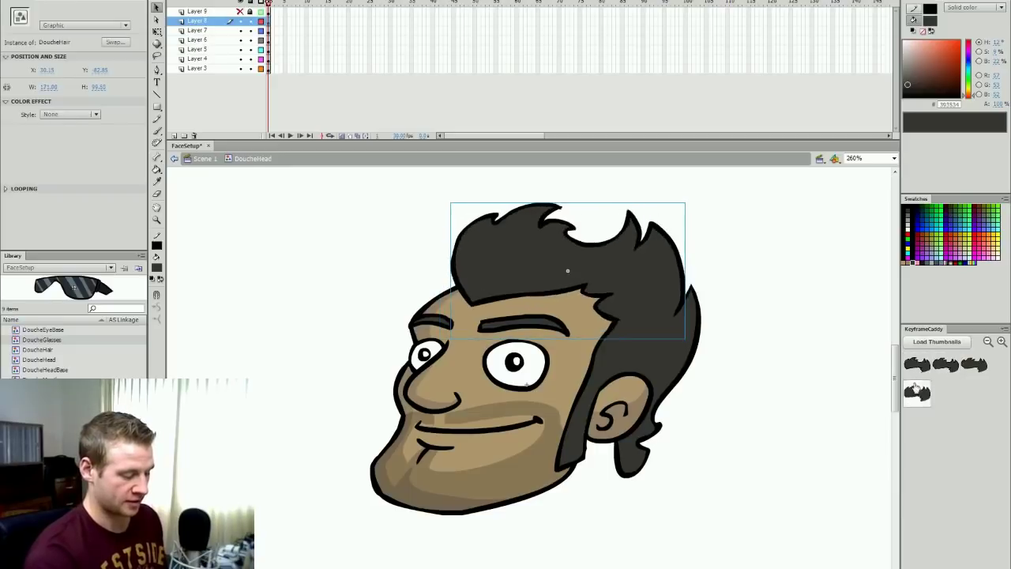
Step: Toggle the visibility of Layer 9 on and back off, and clear the selection
left_click(240, 12)
left_click(241, 12)
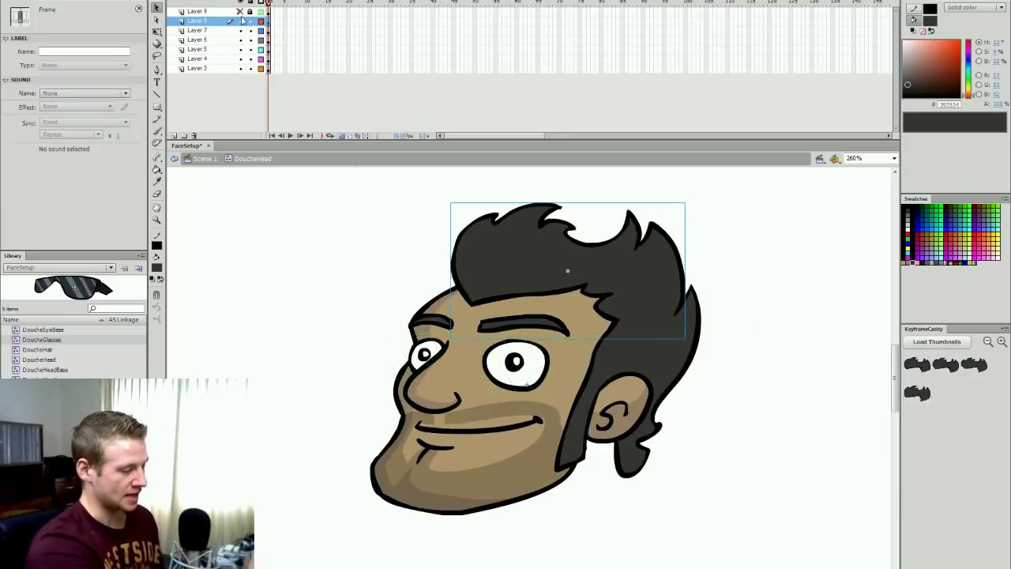
left_click(764, 372)
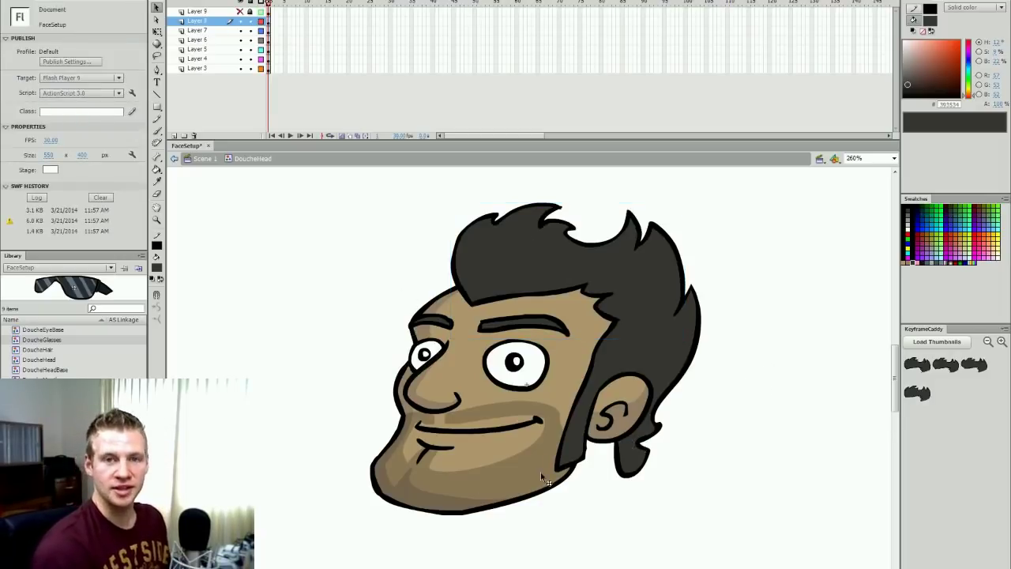
Step: Load the DoucheNose thumbnails and set the eyebrows to the arched shape in the second thumbnail of the fourth row
left_click(559, 335)
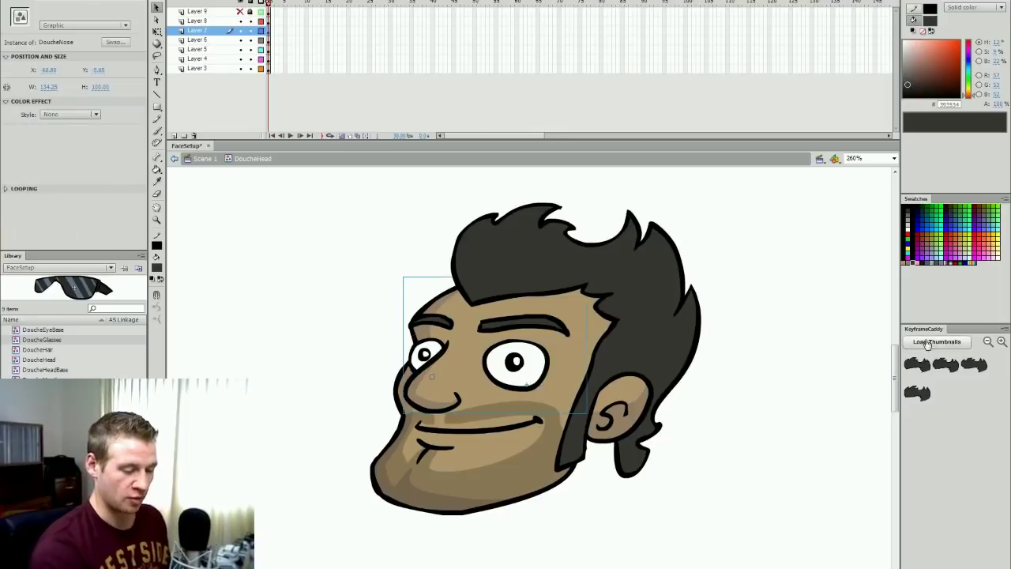
left_click(927, 343)
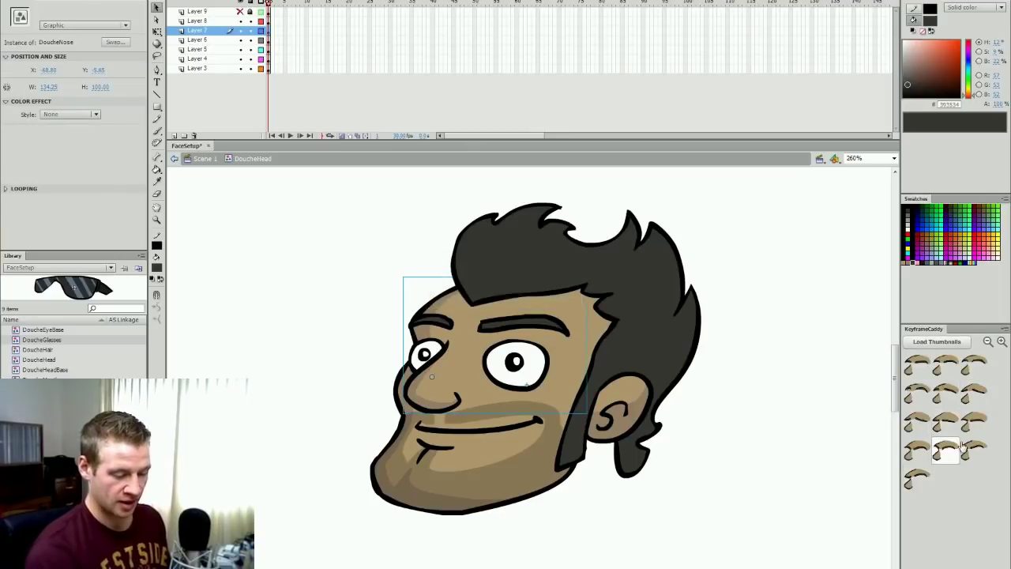
left_click(920, 451)
left_click(944, 451)
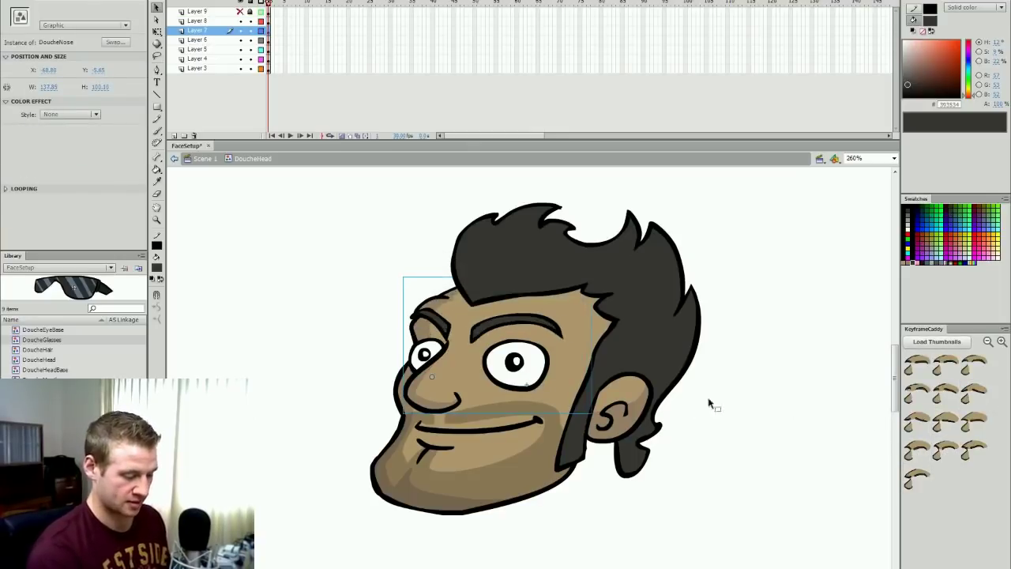
Step: Set the pupils to the smaller third thumbnail and load the eye base thumbnails to choose a raised lower lid
left_click(515, 360)
left_click(937, 341)
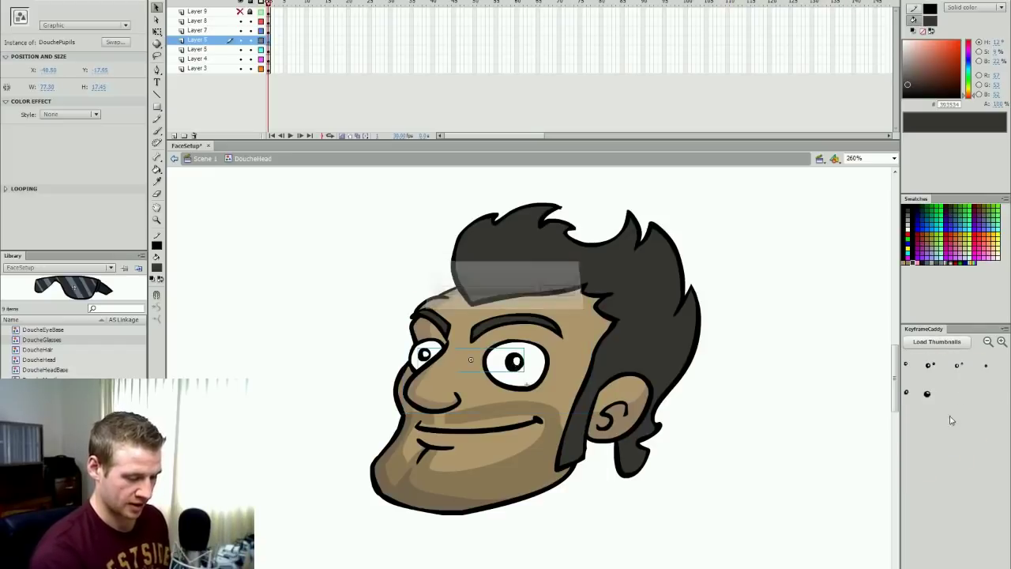
left_click(959, 370)
left_click(544, 382)
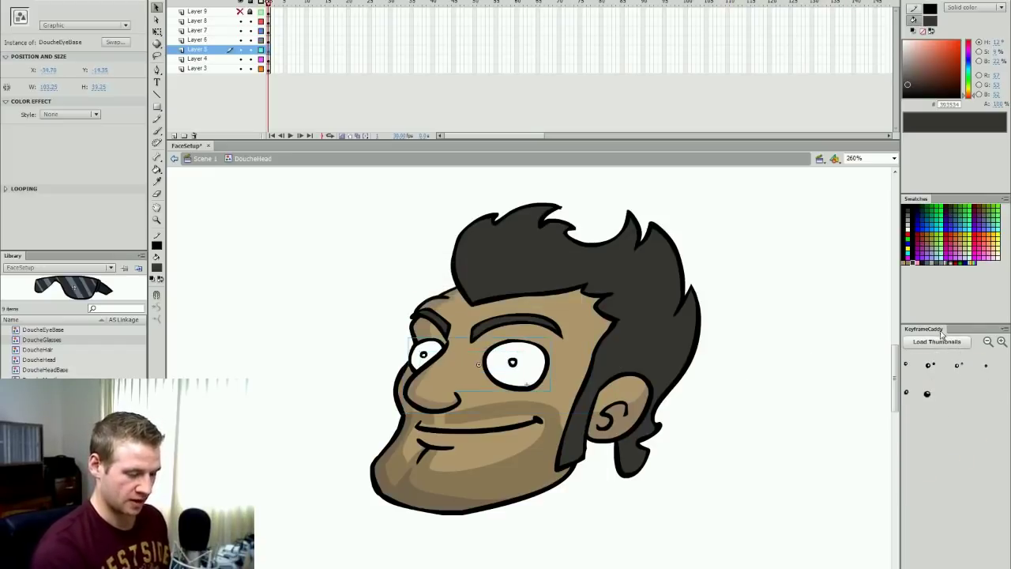
left_click(937, 341)
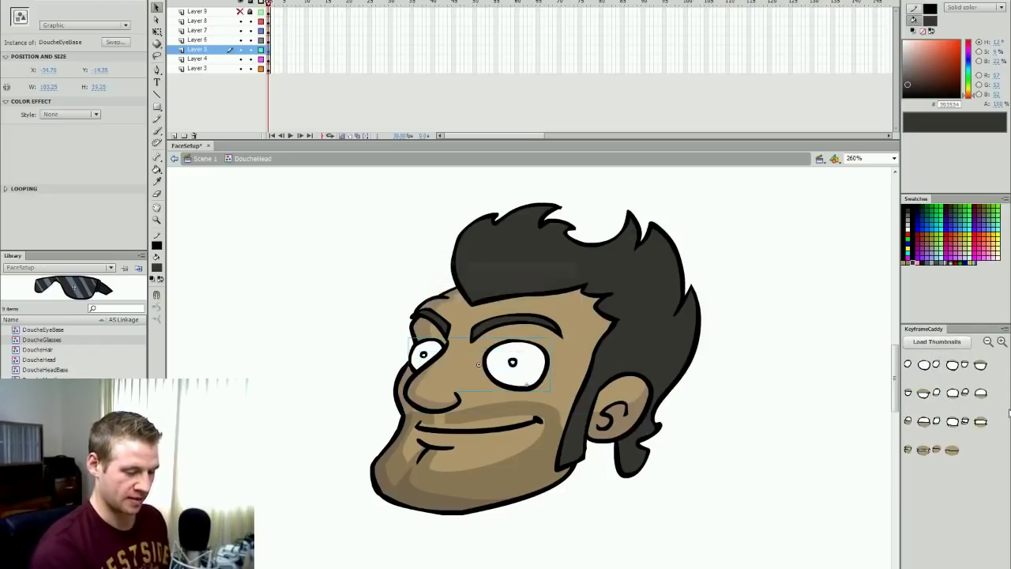
Step: Load the DoucheMouth thumbnails, try the wide toothy grin and rounded open mouth, and settle on the uneasy bared-teeth mouth
left_click(506, 436)
left_click(936, 341)
left_click(946, 422)
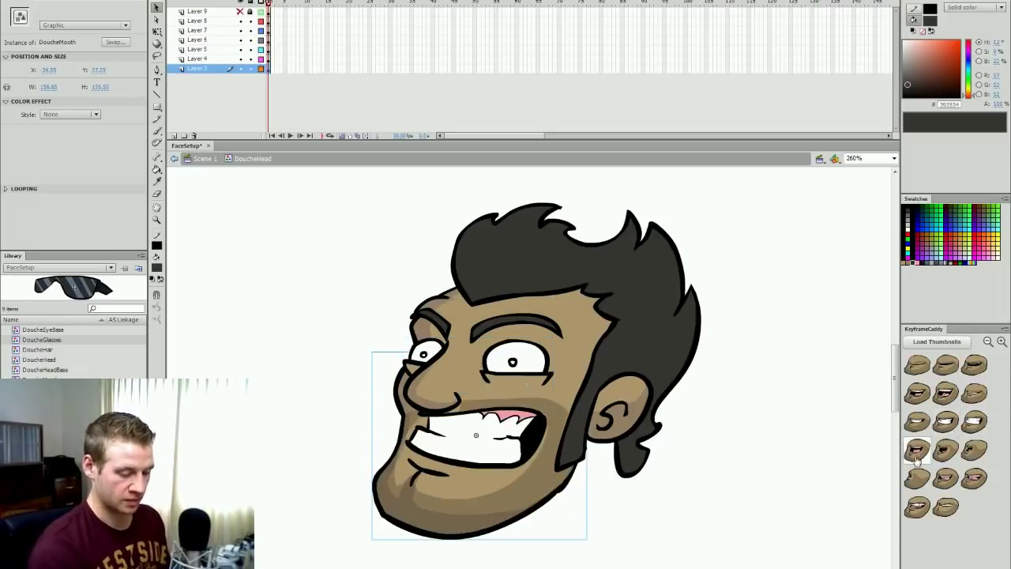
left_click(945, 449)
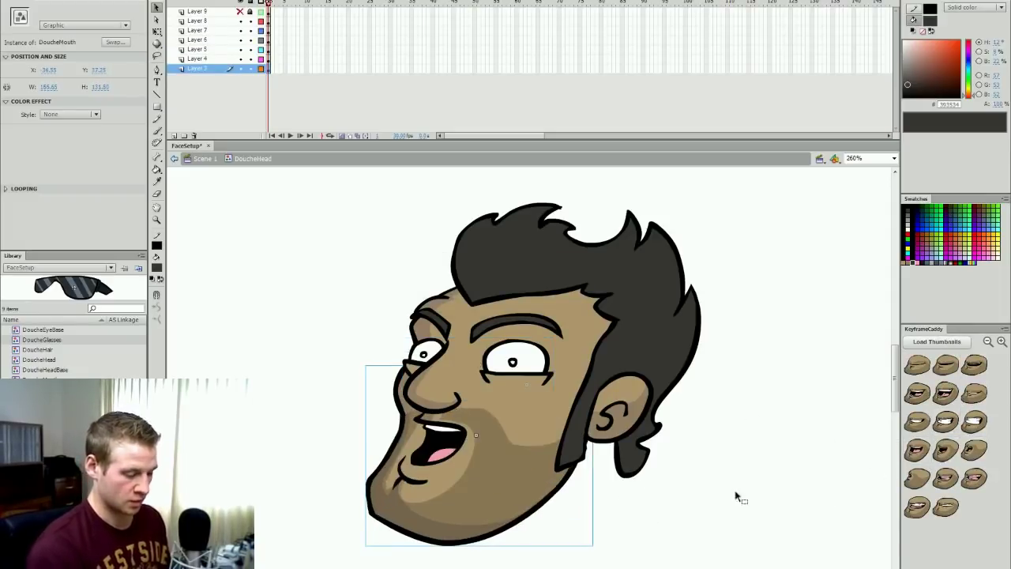
left_click(917, 365)
left_click(946, 506)
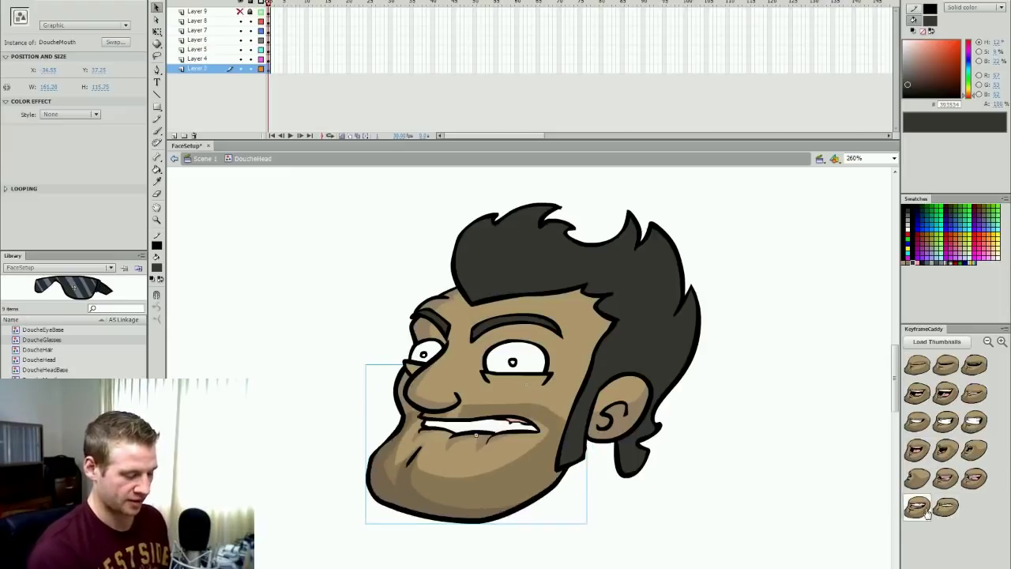
left_click(599, 509)
left_click(520, 489)
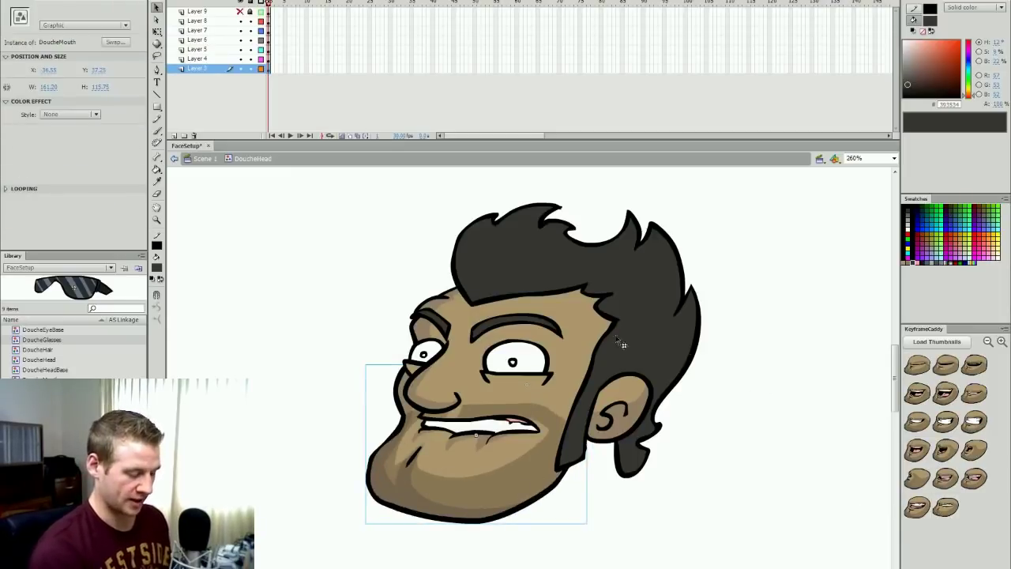
left_click(750, 364)
Step: Load the DoucheNose thumbnails and set the eyebrows to the worried slanted shape that starts the third row
left_click(555, 335)
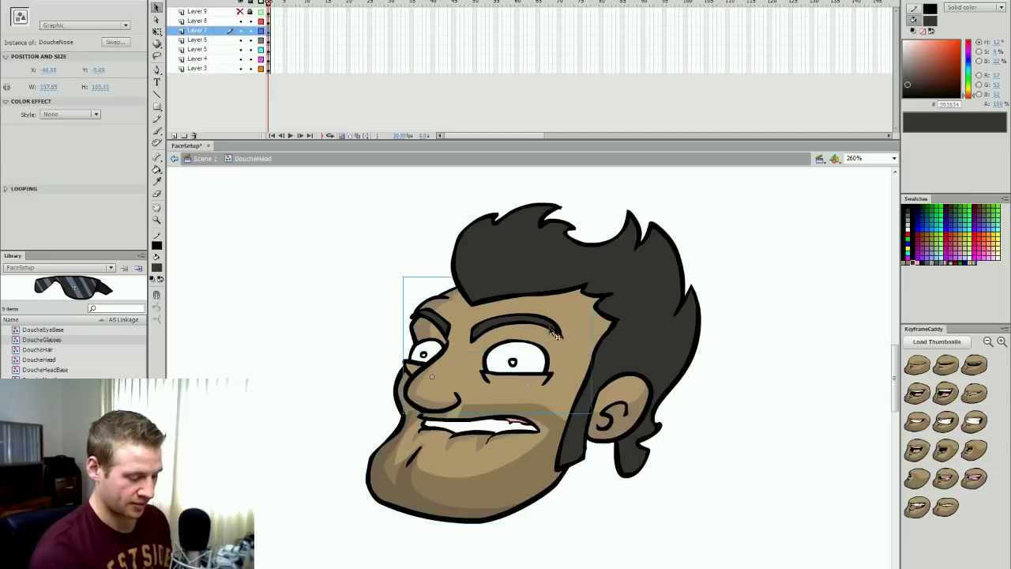
left_click(944, 344)
left_click(919, 422)
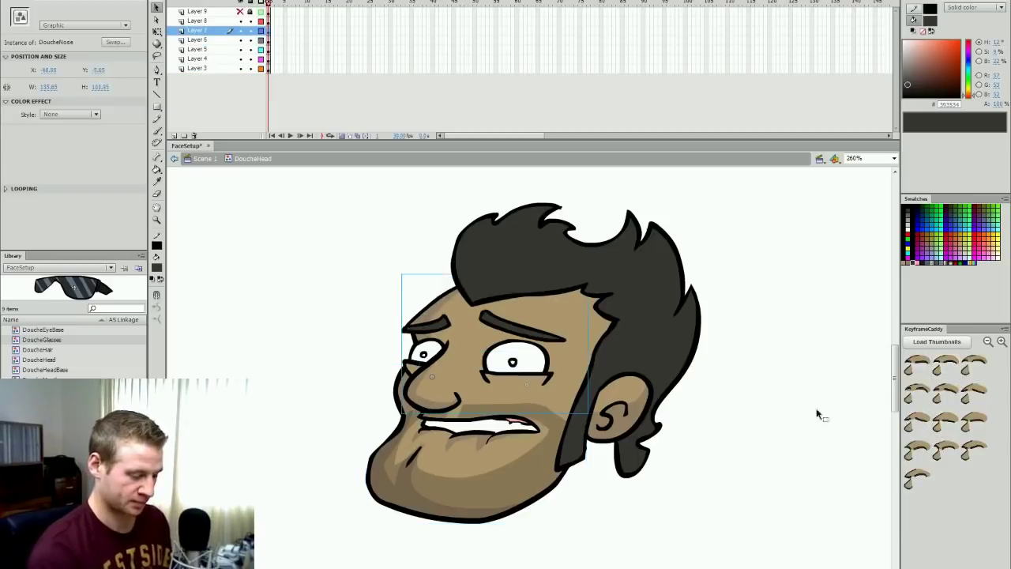
Step: Load the DouchePupils thumbnails, switch to the large pupils and shift them slightly up toward the ear side
left_click(514, 365)
left_click(937, 341)
left_click(906, 393)
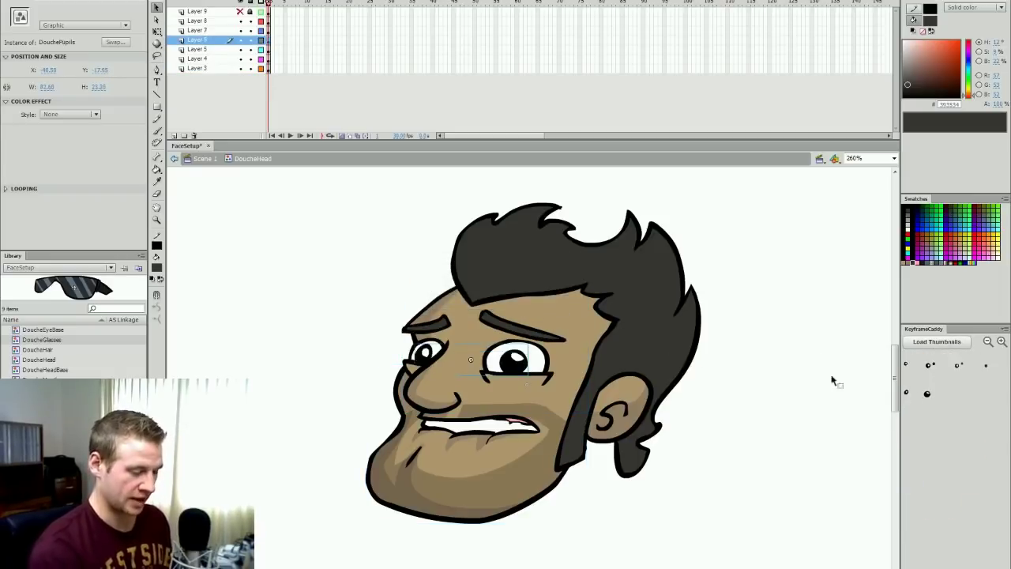
Step: Load the DoucheEyeBase thumbnails and give the eyes the baggy lower-lid shape from the third row
left_click(543, 387)
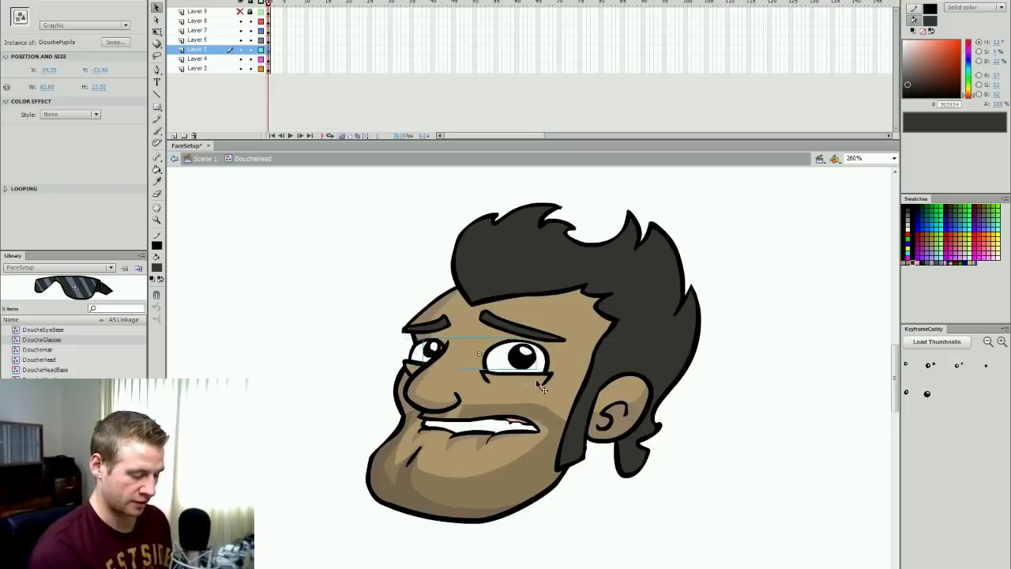
left_click(926, 341)
left_click(951, 416)
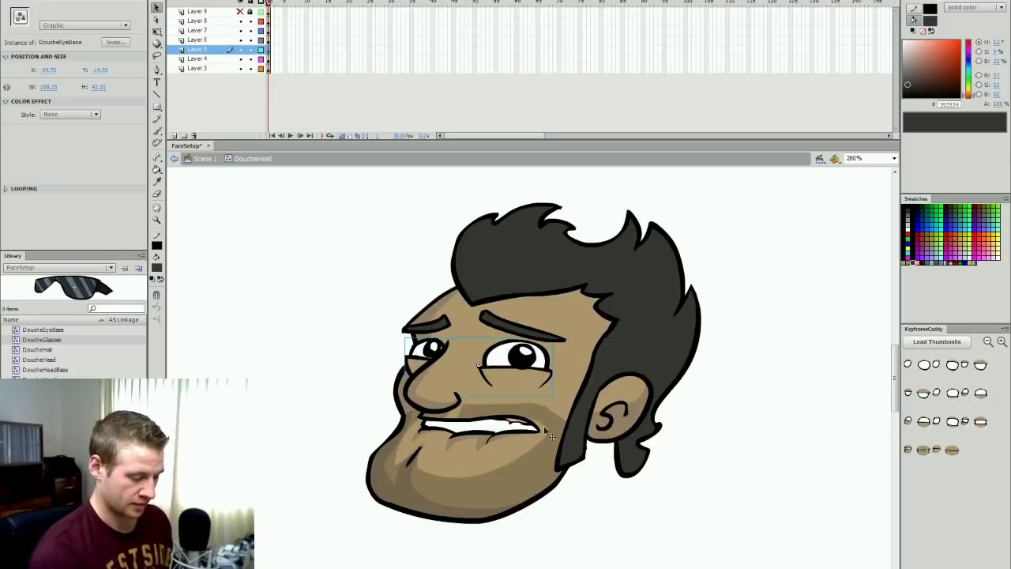
Step: Load the DoucheMouth thumbnails, try the rounded open mouth, then set the puckered mouth and deselect
left_click(508, 431)
left_click(937, 341)
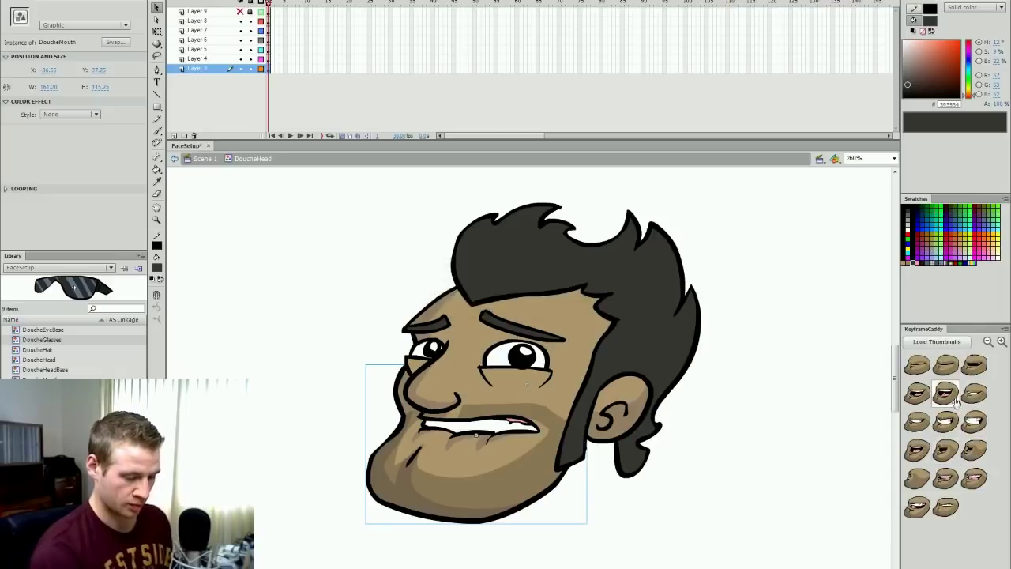
left_click(947, 451)
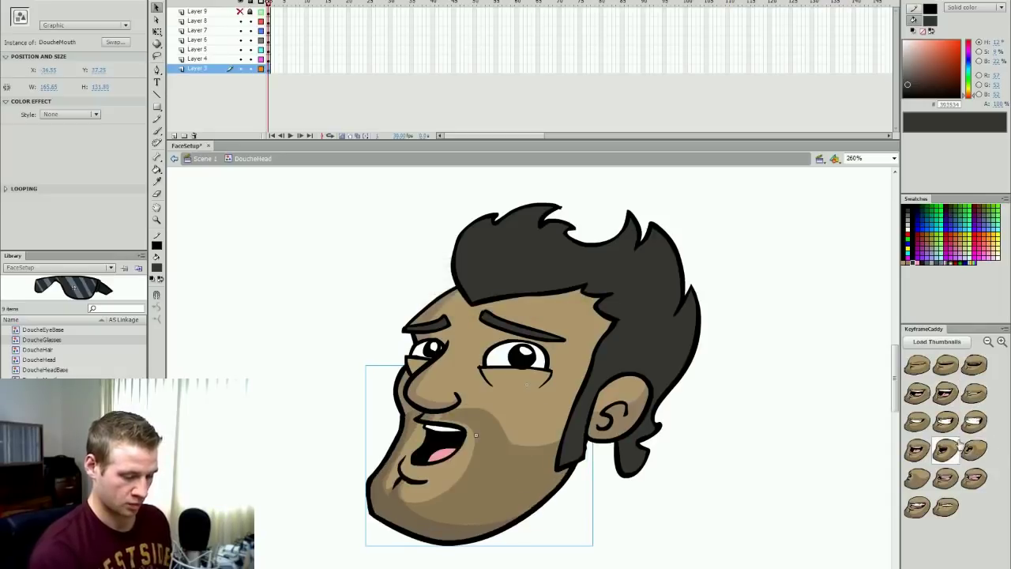
left_click(919, 485)
left_click(692, 494)
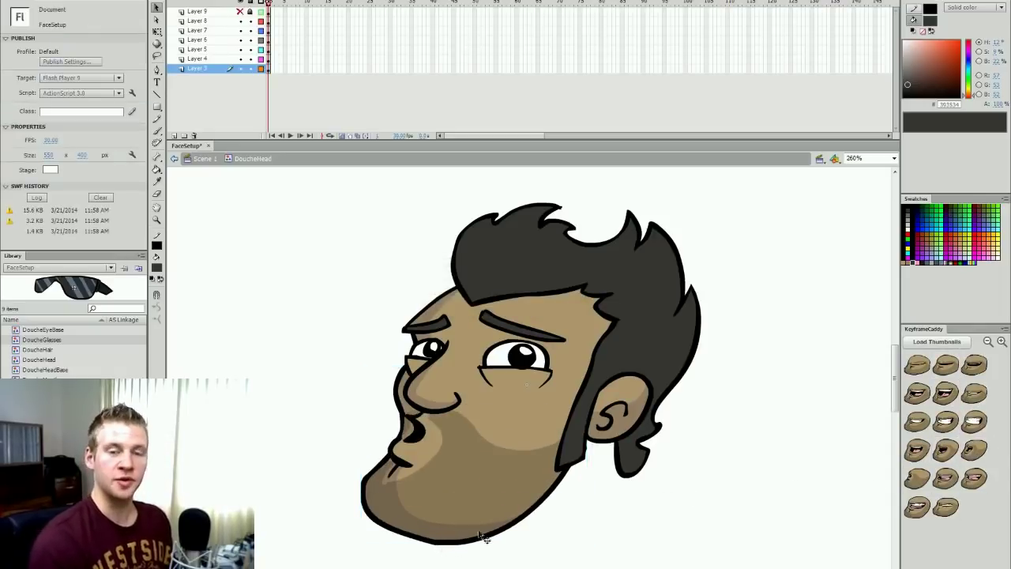
Step: Set the mouth to the closed smile in the first thumbnail and the eye base to its fully open first thumbnail
left_click(523, 519)
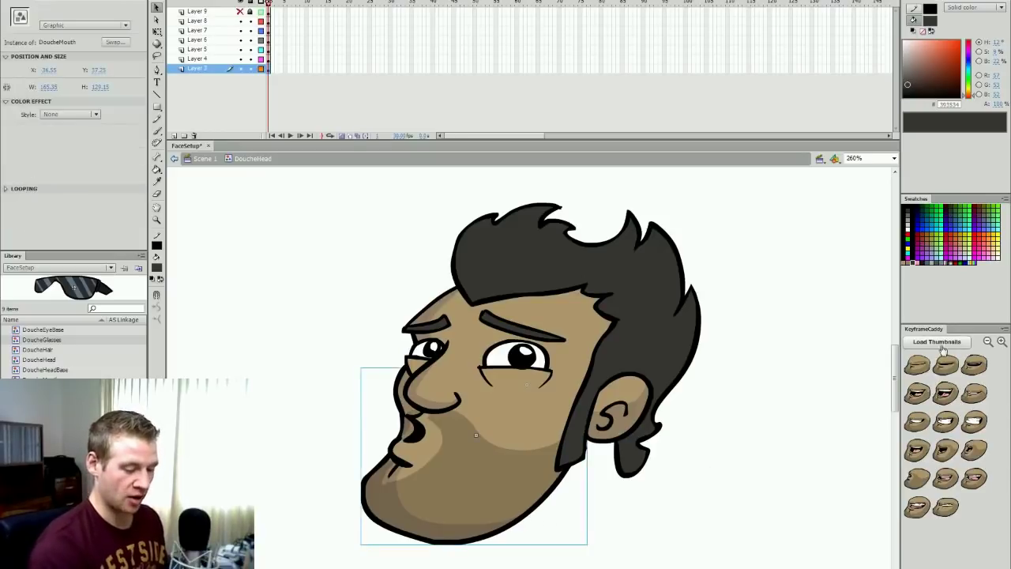
left_click(917, 364)
left_click(535, 387)
left_click(919, 343)
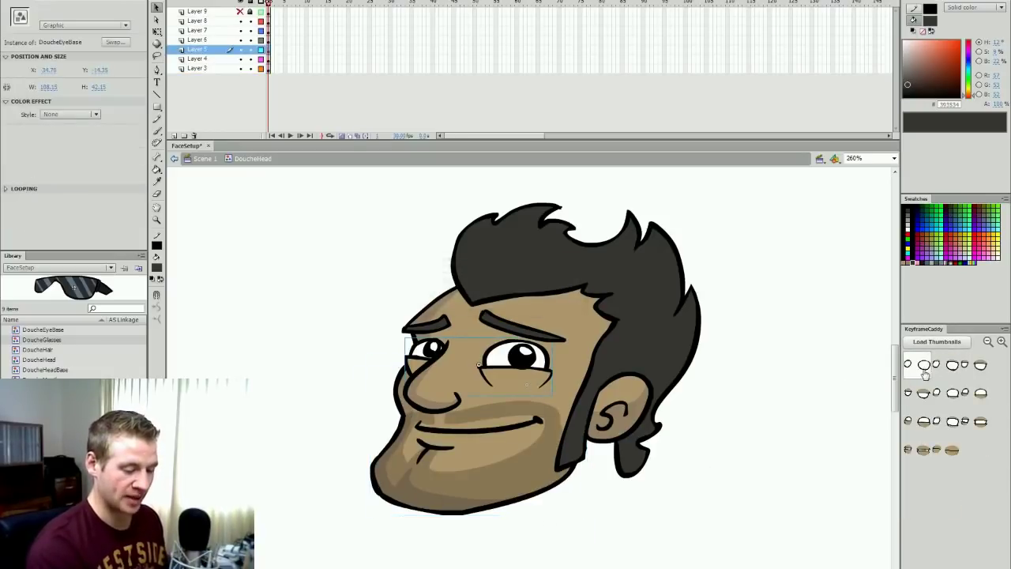
left_click(925, 368)
Step: Load the DoucheNose thumbnails and set the eyebrows to the relaxed first thumbnail
left_click(542, 336)
left_click(930, 342)
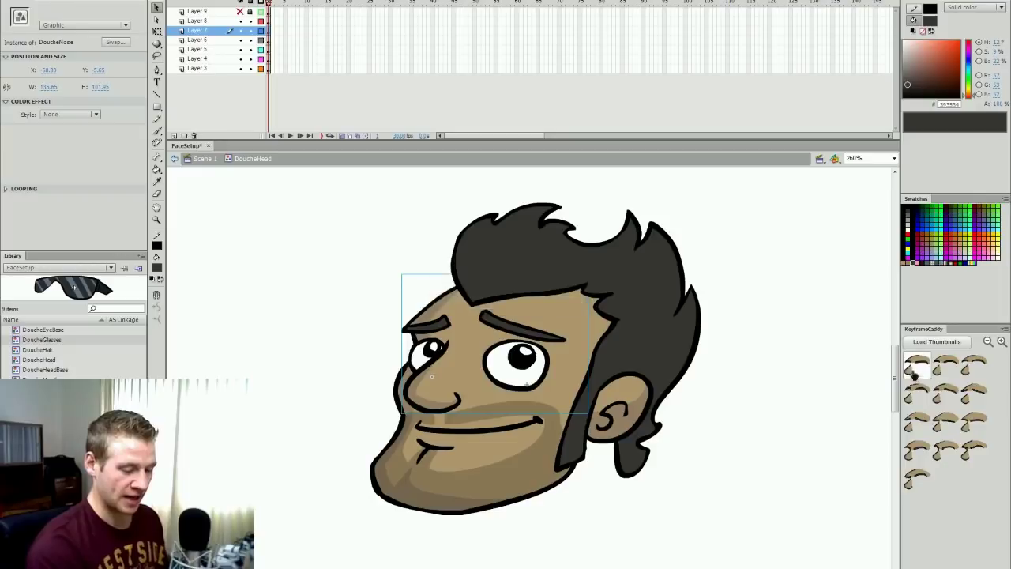
left_click(917, 370)
Step: Set the pupils to their first thumbnail style and move them slightly down toward the centres of the eyes
left_click(530, 361)
left_click(942, 345)
left_click(918, 366)
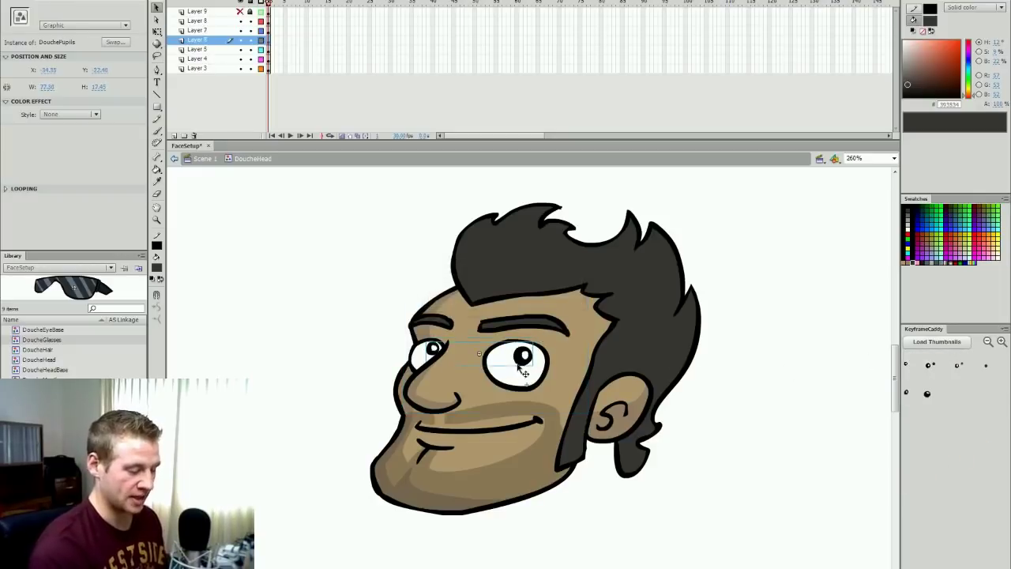
left_click_drag(523, 361, 520, 369)
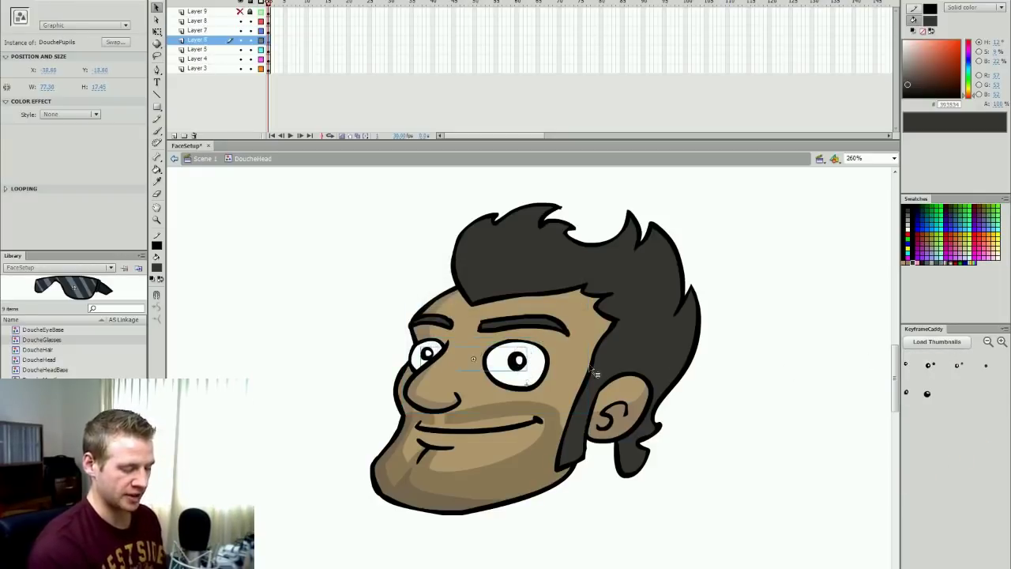
Step: Clear the selection and save the FaceSetup document
left_click(737, 400)
key("ctrl+Return")
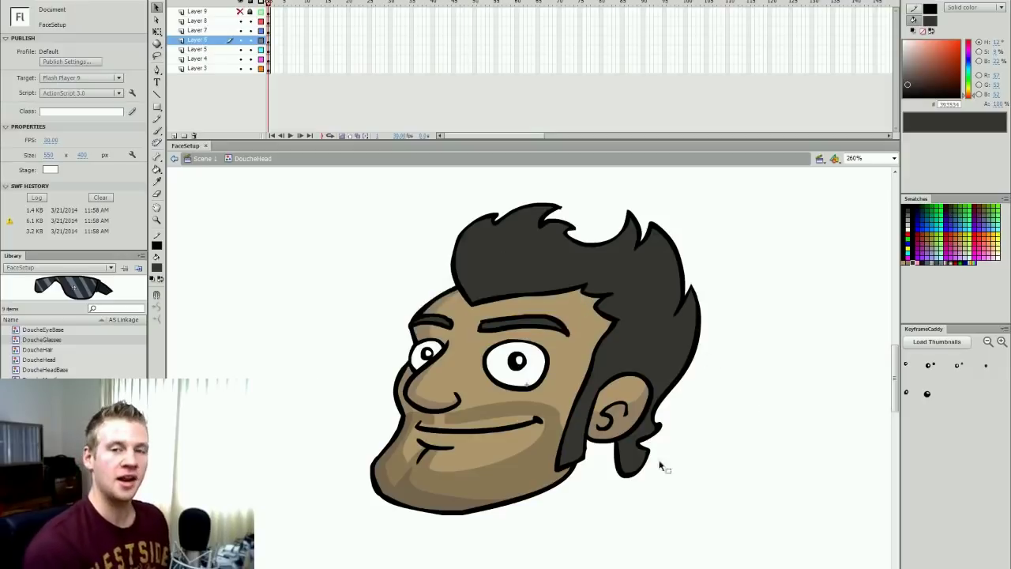